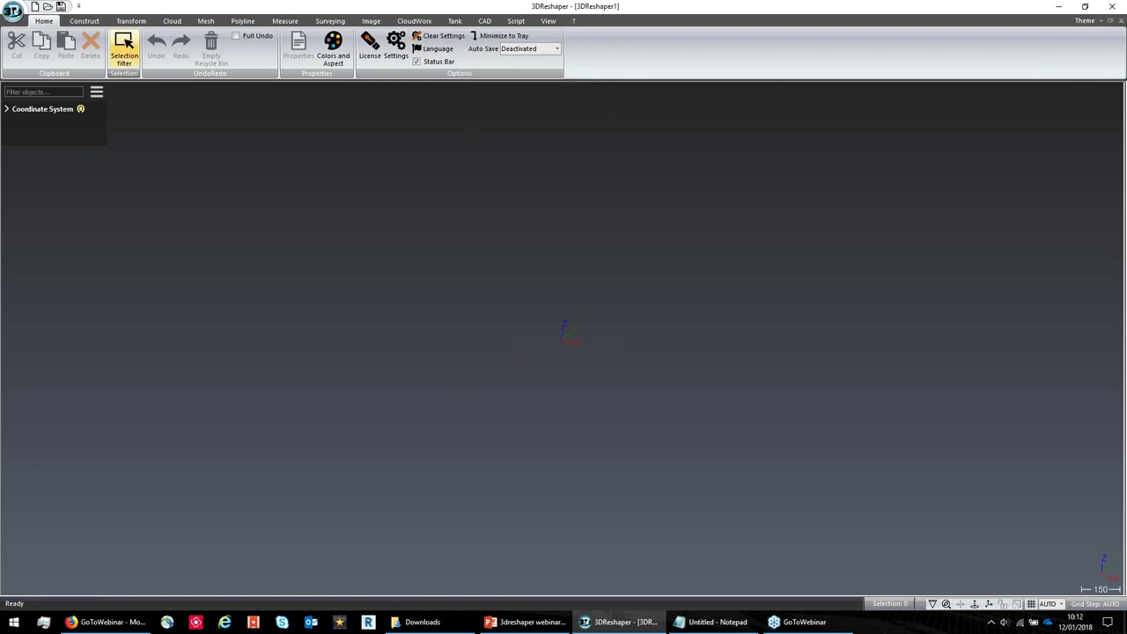
click(85, 22)
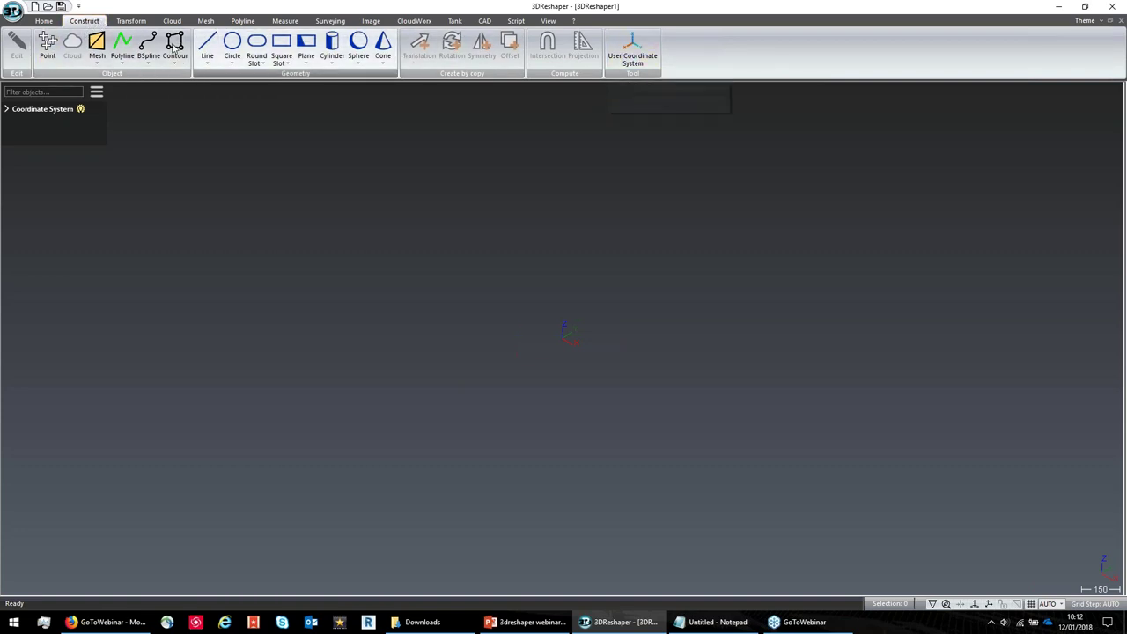
click(134, 21)
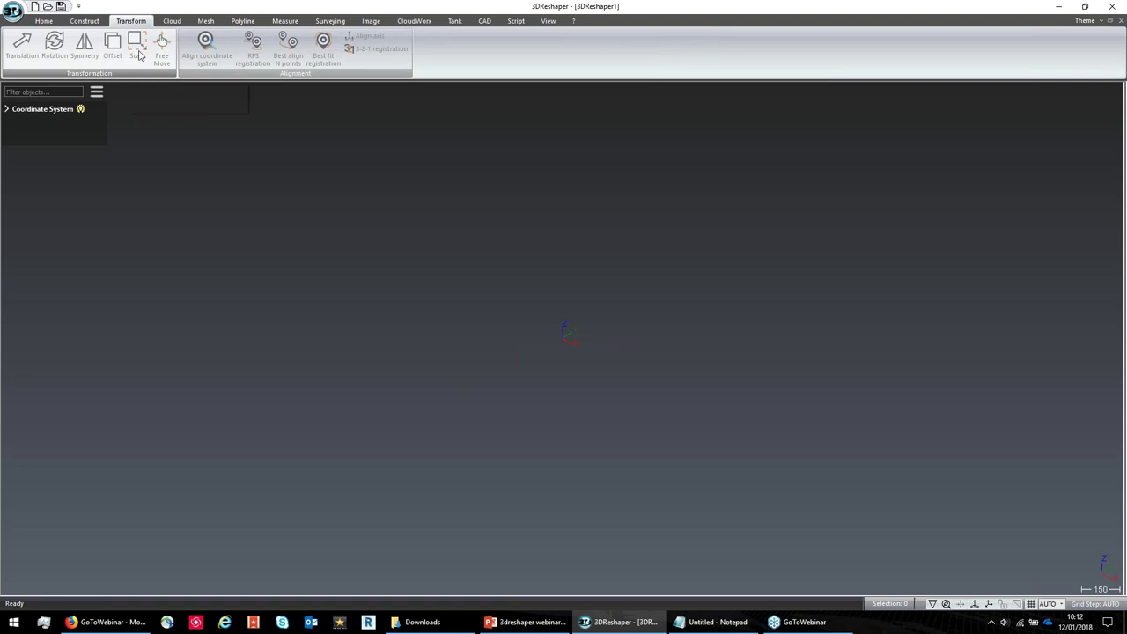
click(171, 21)
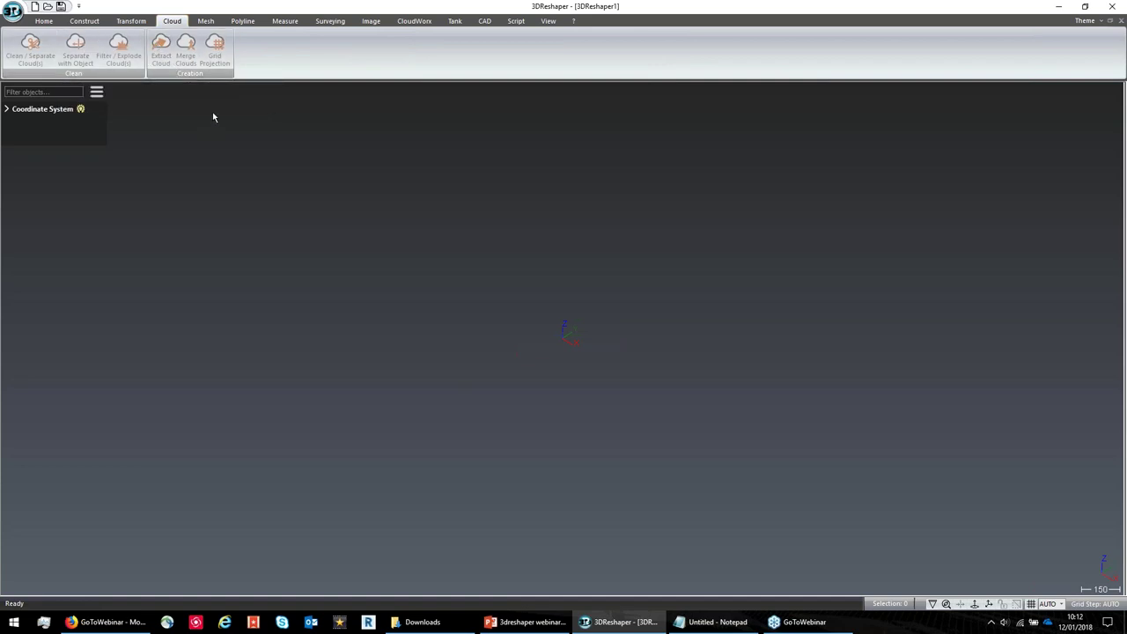
click(206, 20)
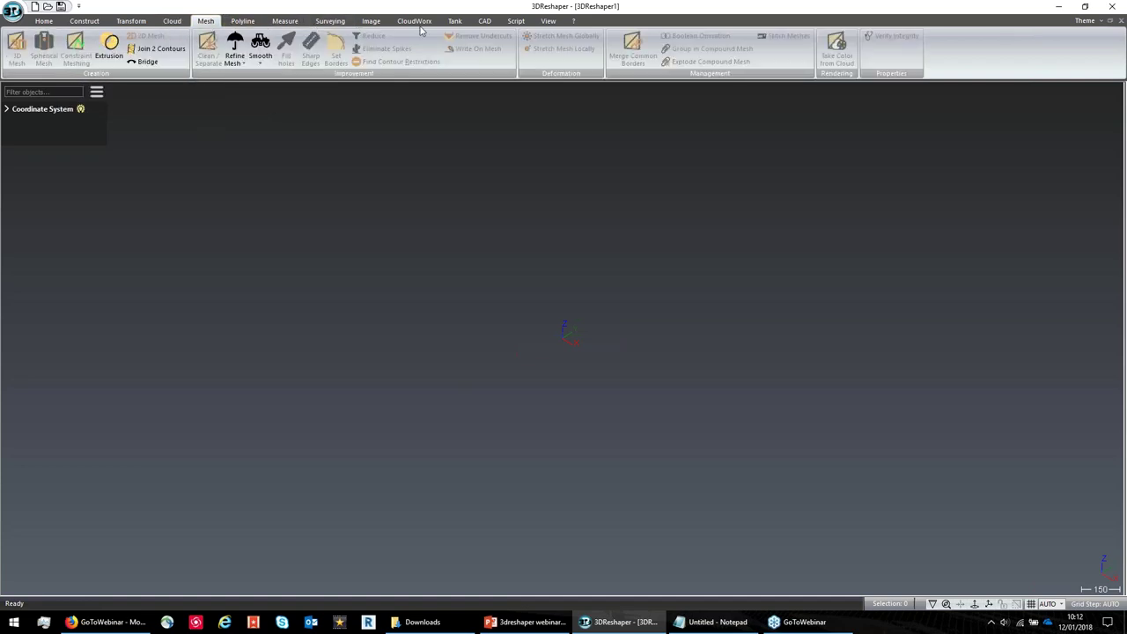
click(43, 20)
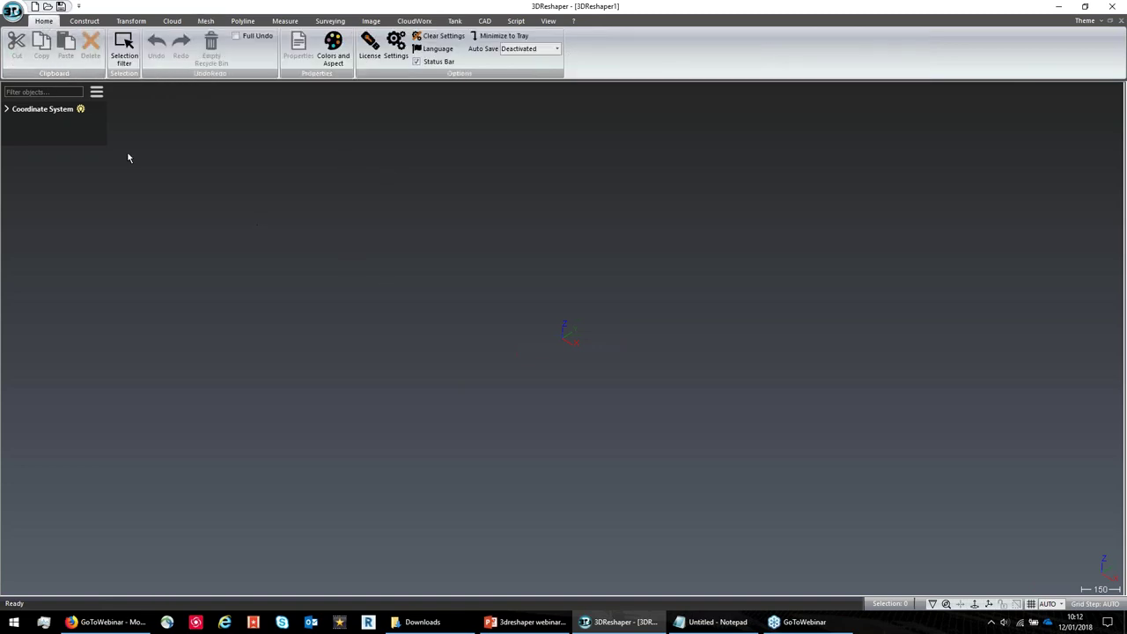
- Open the project file 3DMesh&Volumes.rsh from the 3DReshaper Projects folder
click(13, 11)
click(35, 68)
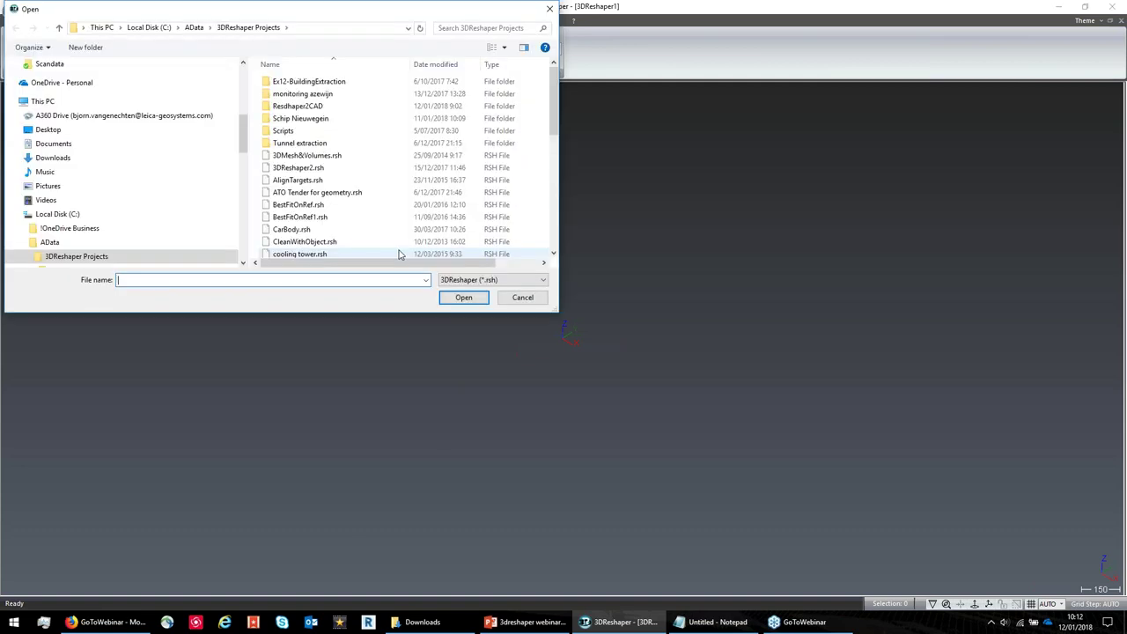
double_click(299, 167)
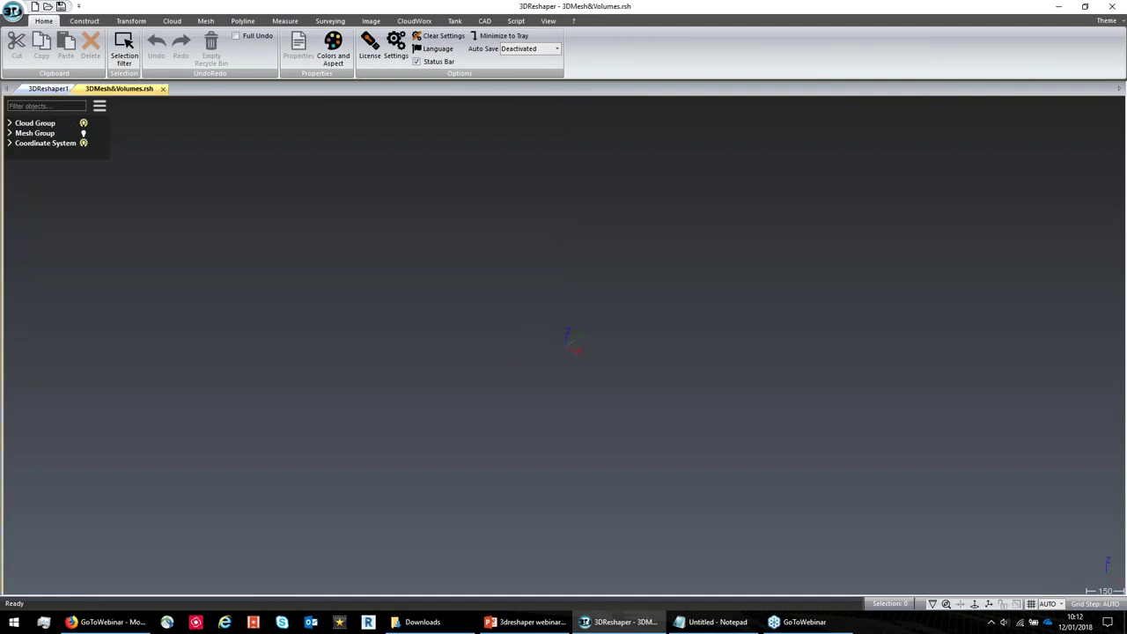
- Examine the Stockpile point cloud up close and from several angles, checking its point density and gaps
drag(444, 323, 552, 334)
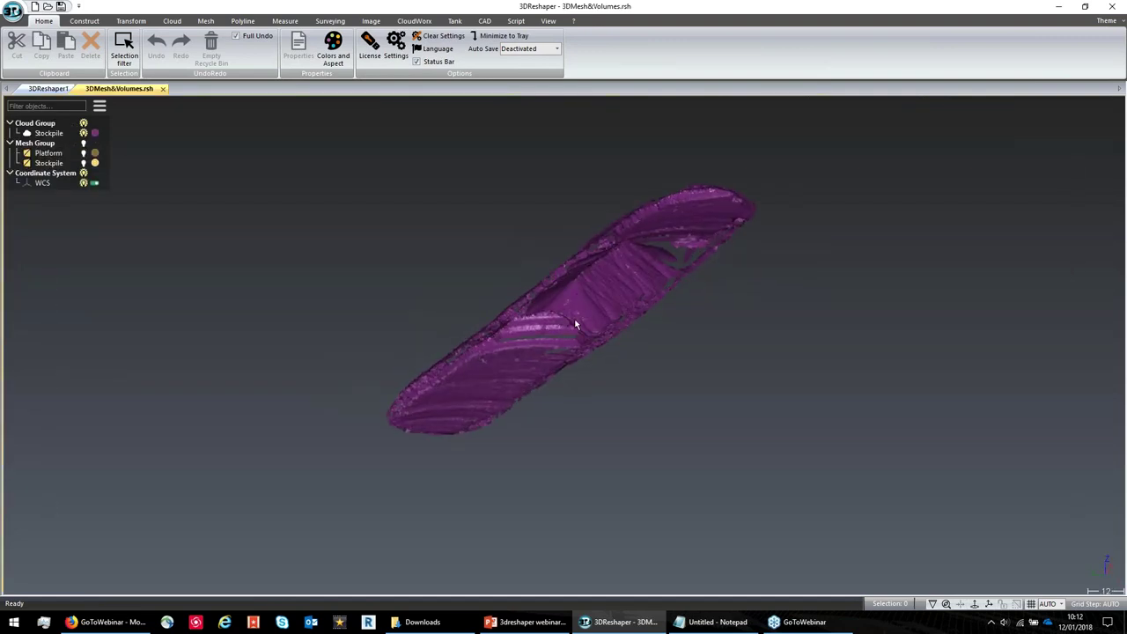
scroll(576, 322, up, 10)
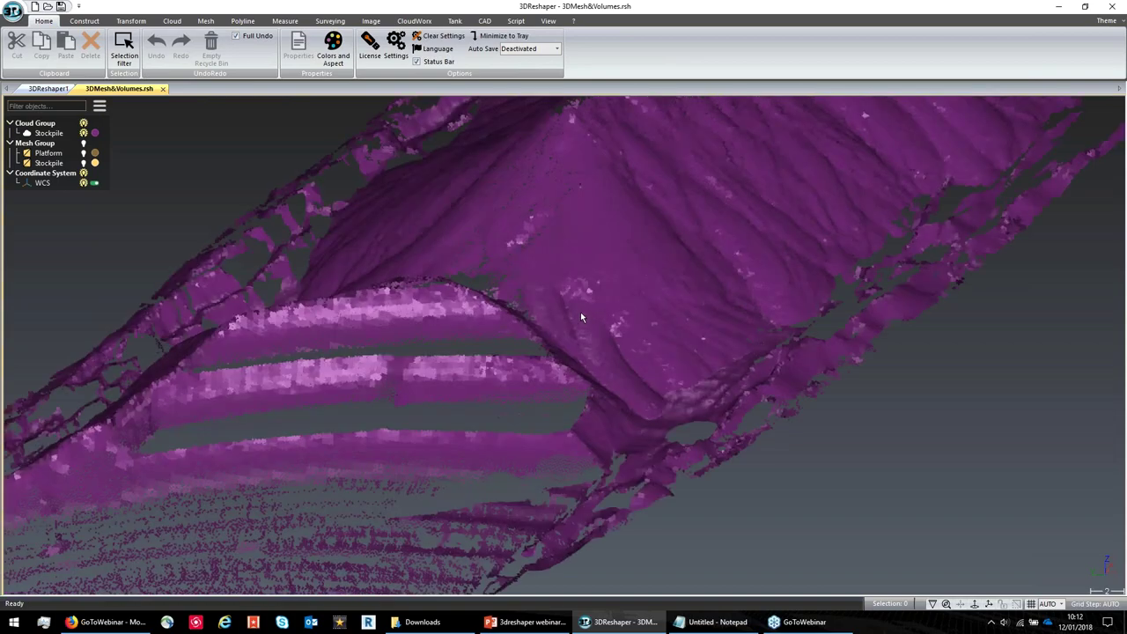
scroll(580, 317, up, 10)
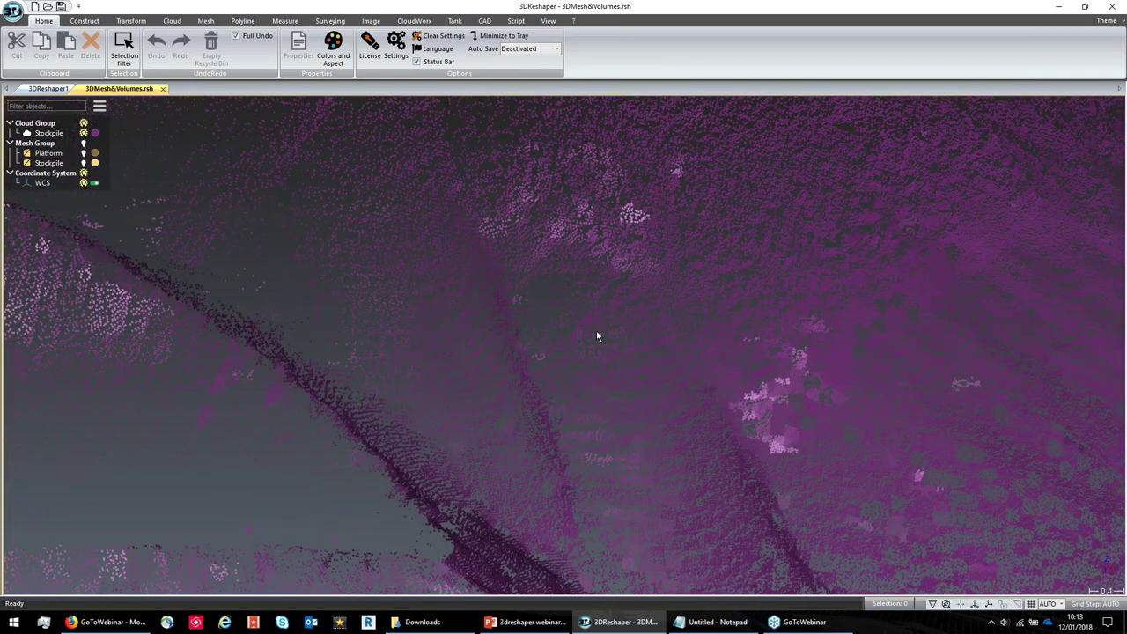
scroll(596, 335, down, 10)
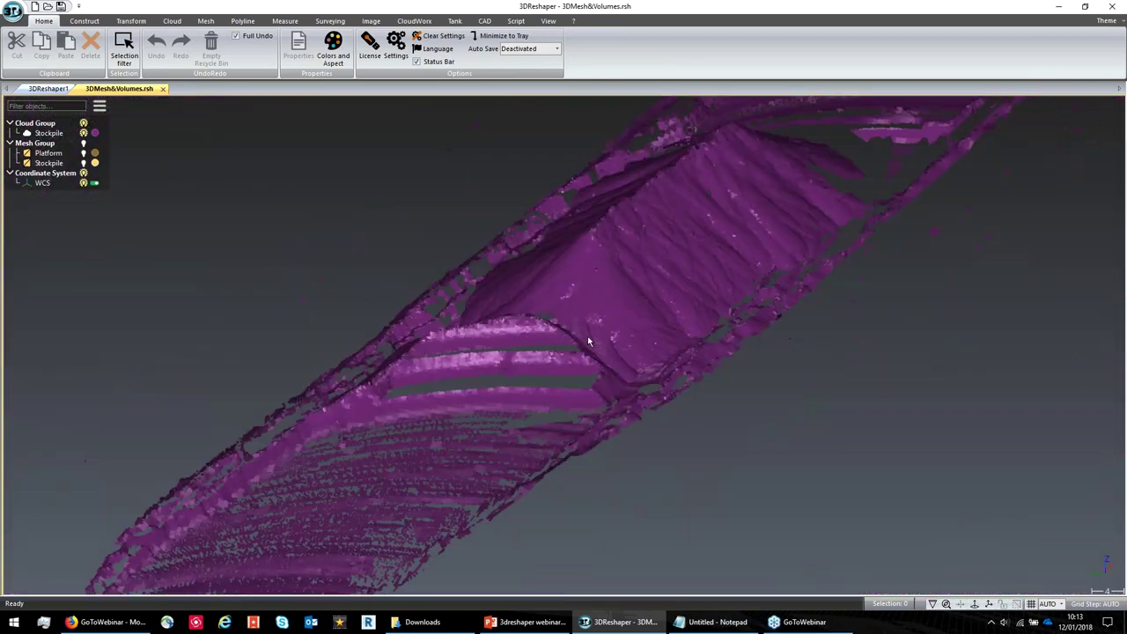
scroll(589, 342, down, 5)
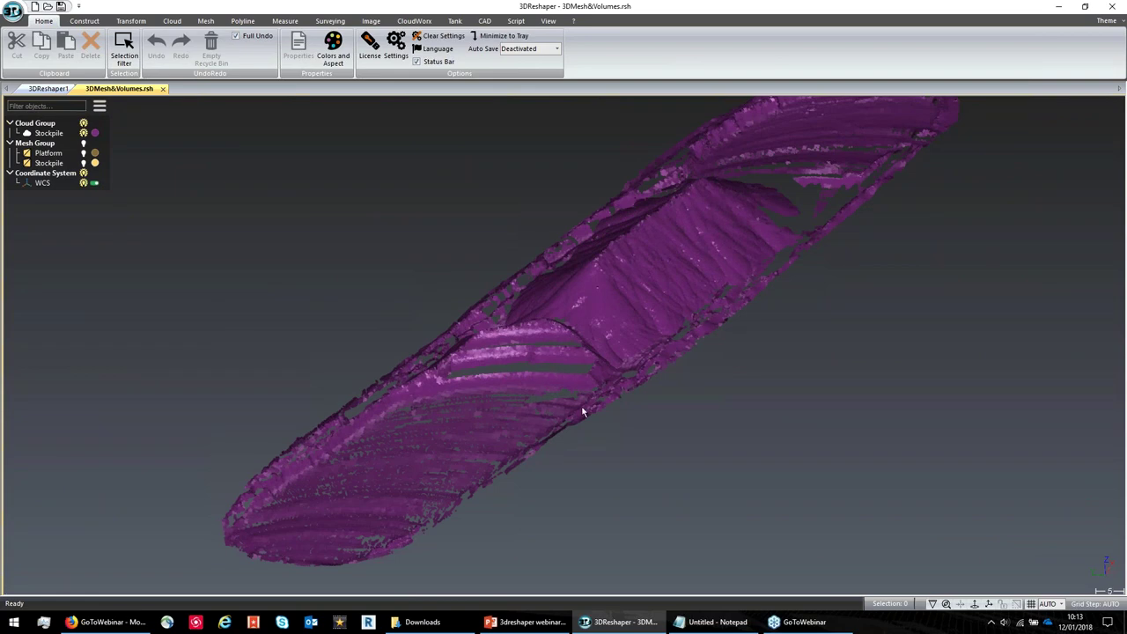
scroll(598, 314, up, 3)
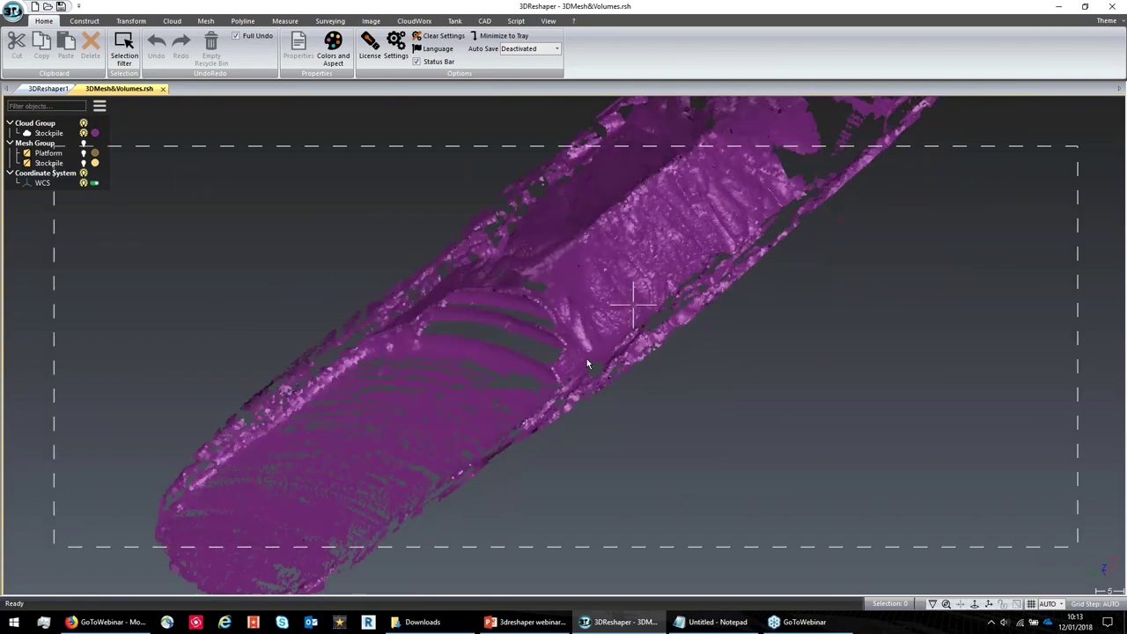
scroll(618, 363, down, 3)
middle_drag(562, 273, 493, 344)
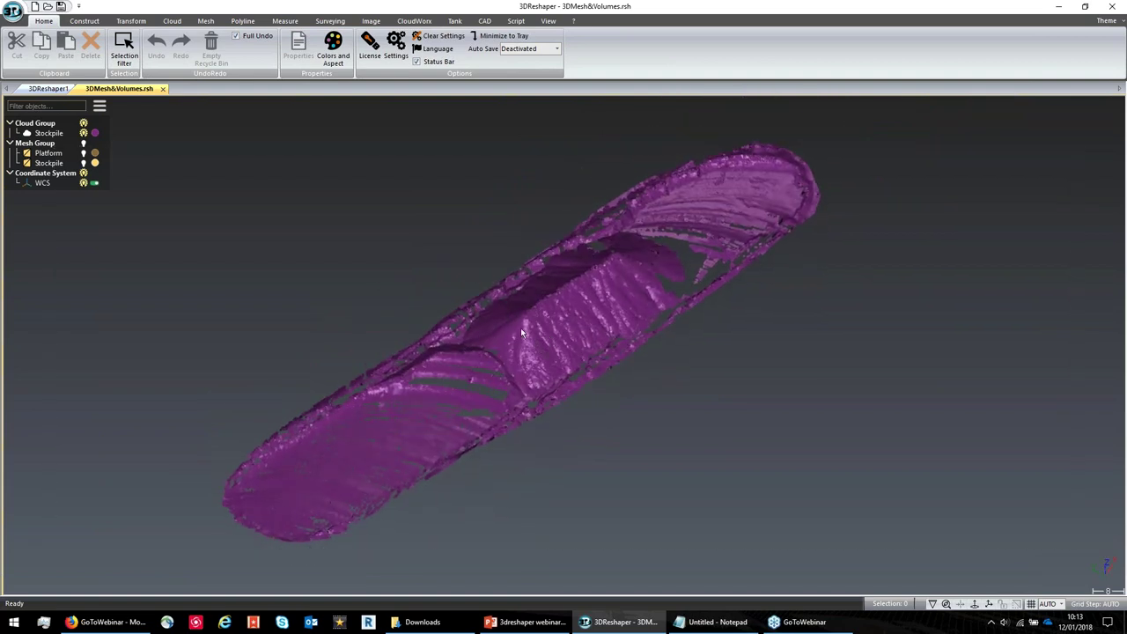
- Create a 2D mesh from the Stockpile cloud with a deviation error of 0.1, previewing it and applying no contour restriction
click(502, 376)
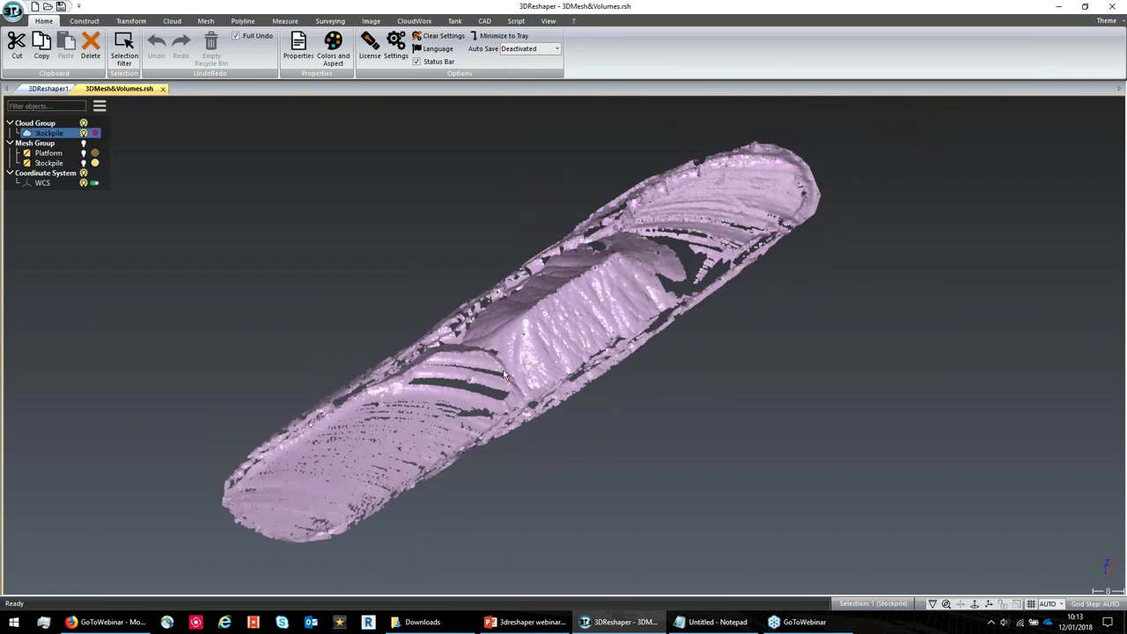
click(207, 22)
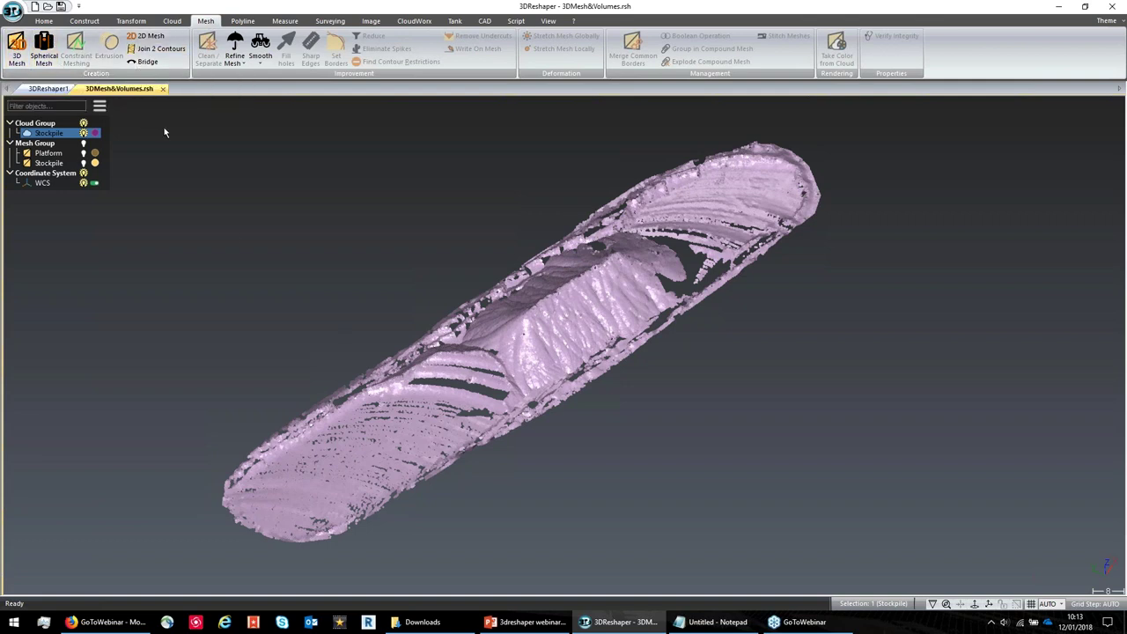
click(149, 42)
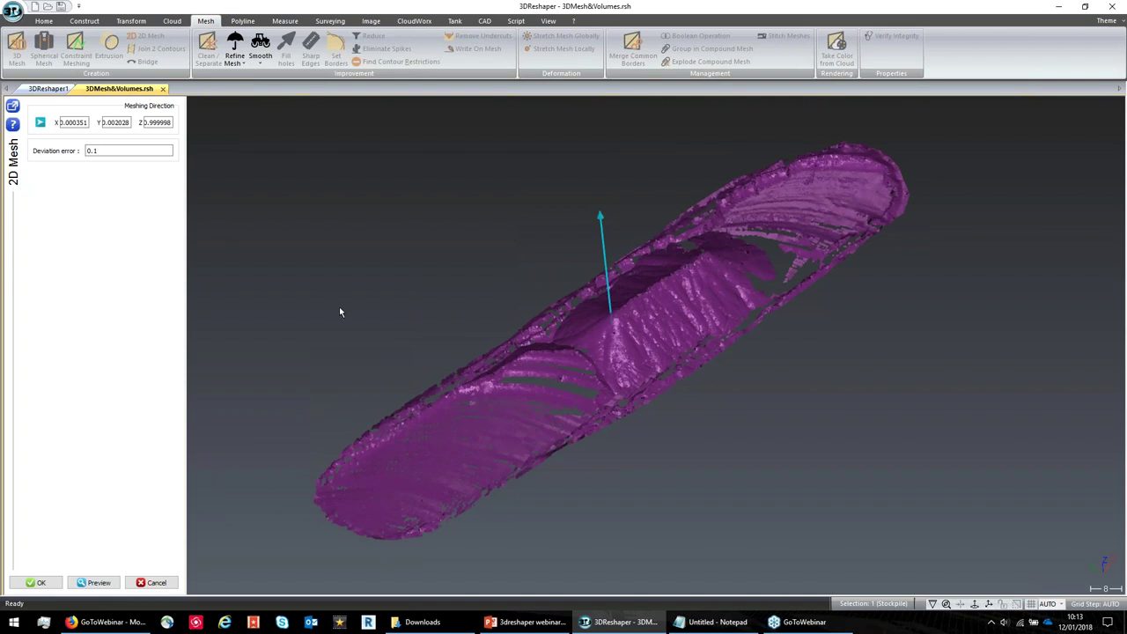
double_click(90, 150)
click(106, 583)
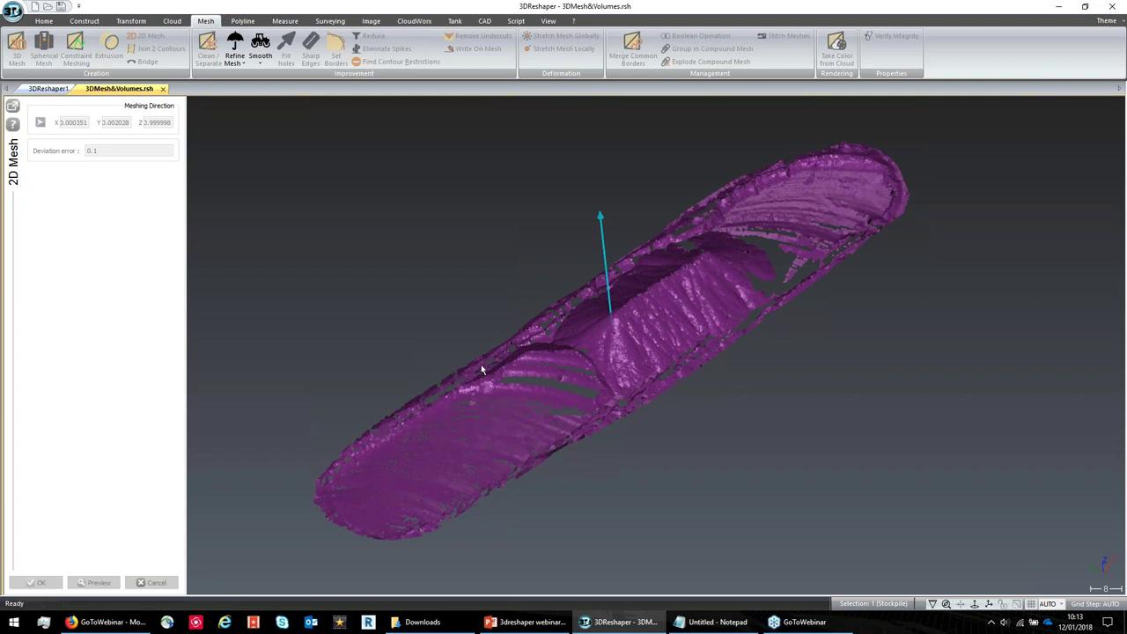
right_drag(591, 373, 583, 365)
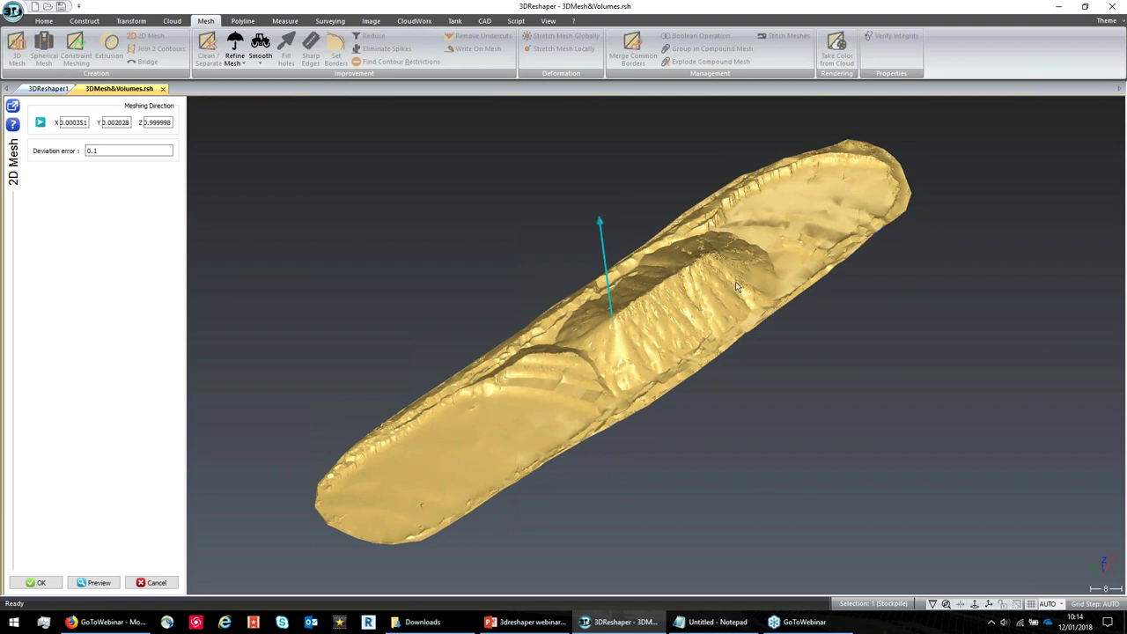
right_drag(590, 352, 566, 368)
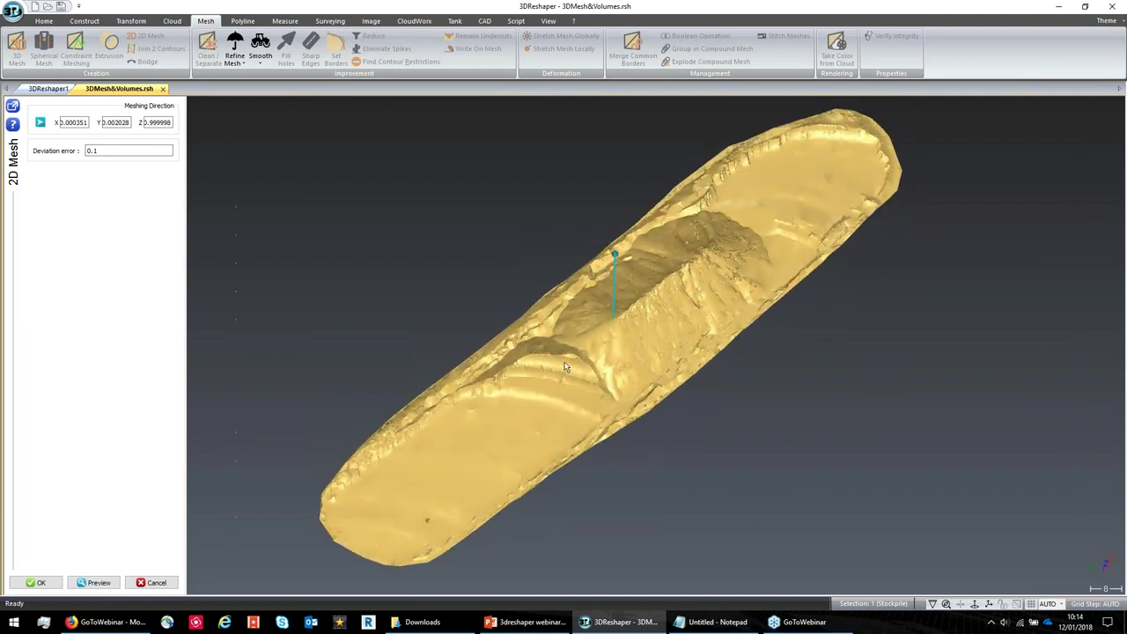
click(39, 581)
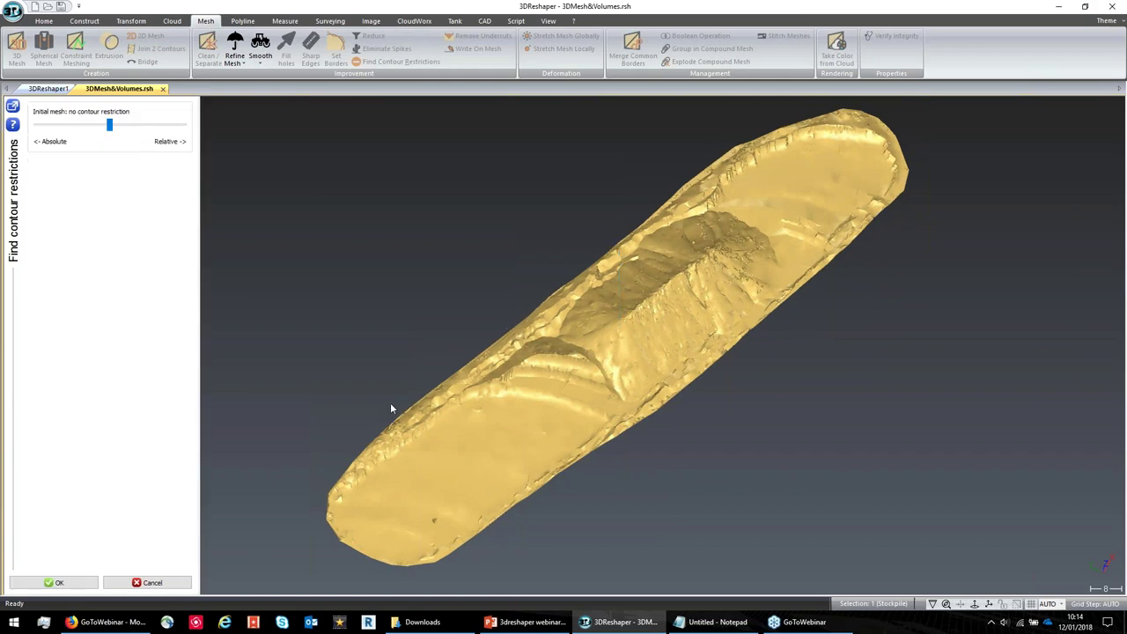
click(76, 582)
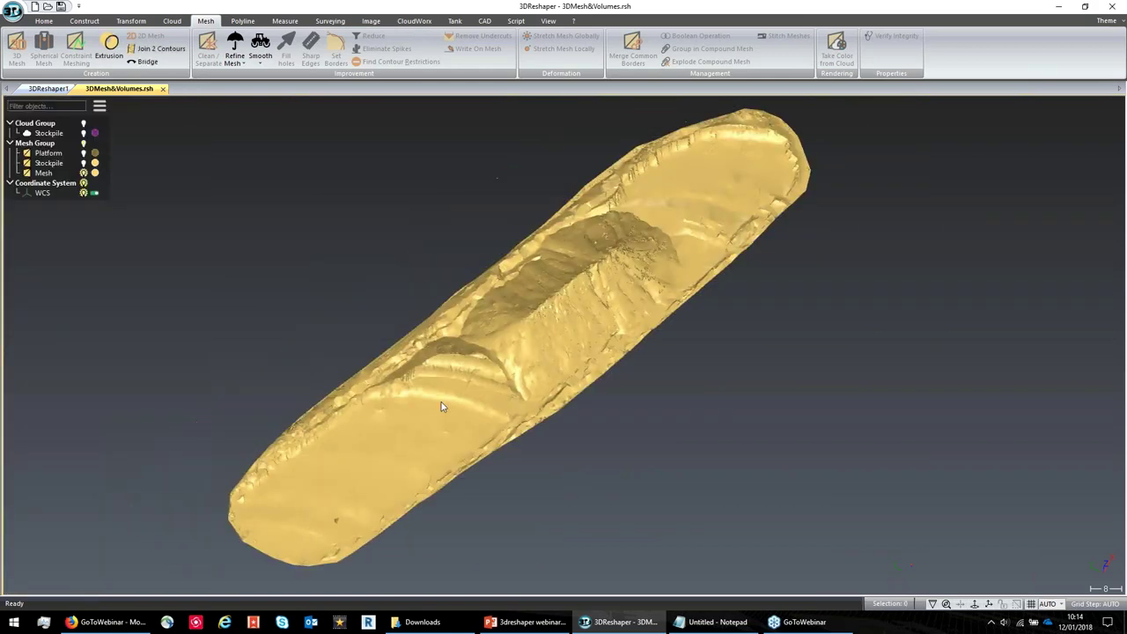
- Smooth the new stockpile mesh with the Smooth Noise option at intensity 4, previewing the result before accepting it
right_drag(468, 378, 506, 361)
click(506, 362)
scroll(506, 363, up, 5)
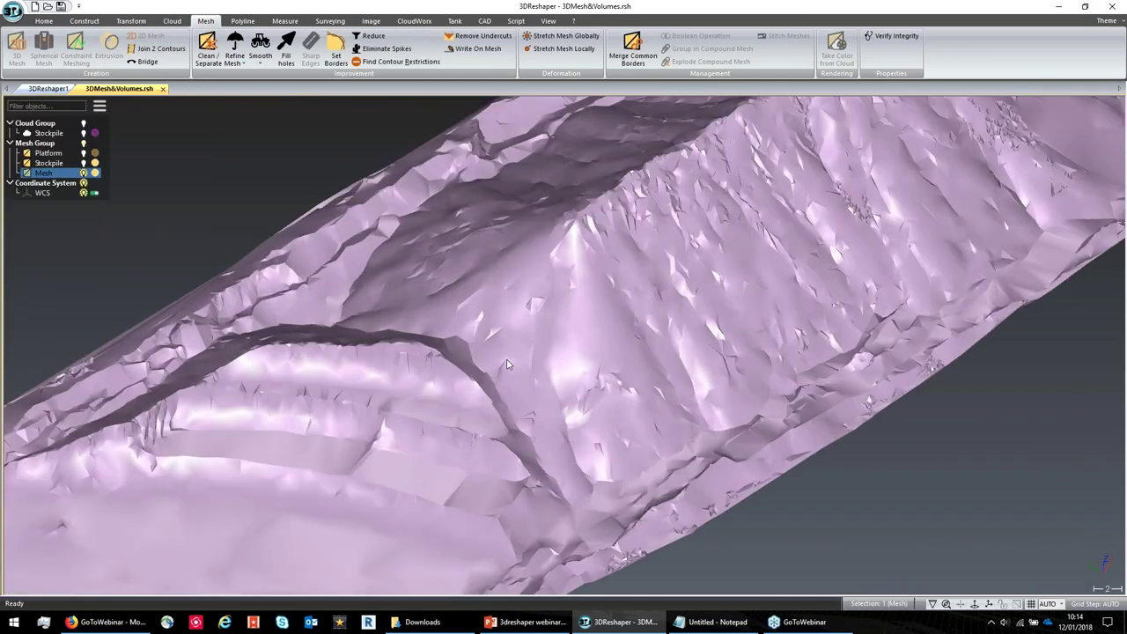
scroll(506, 364, down, 5)
scroll(520, 321, up, 4)
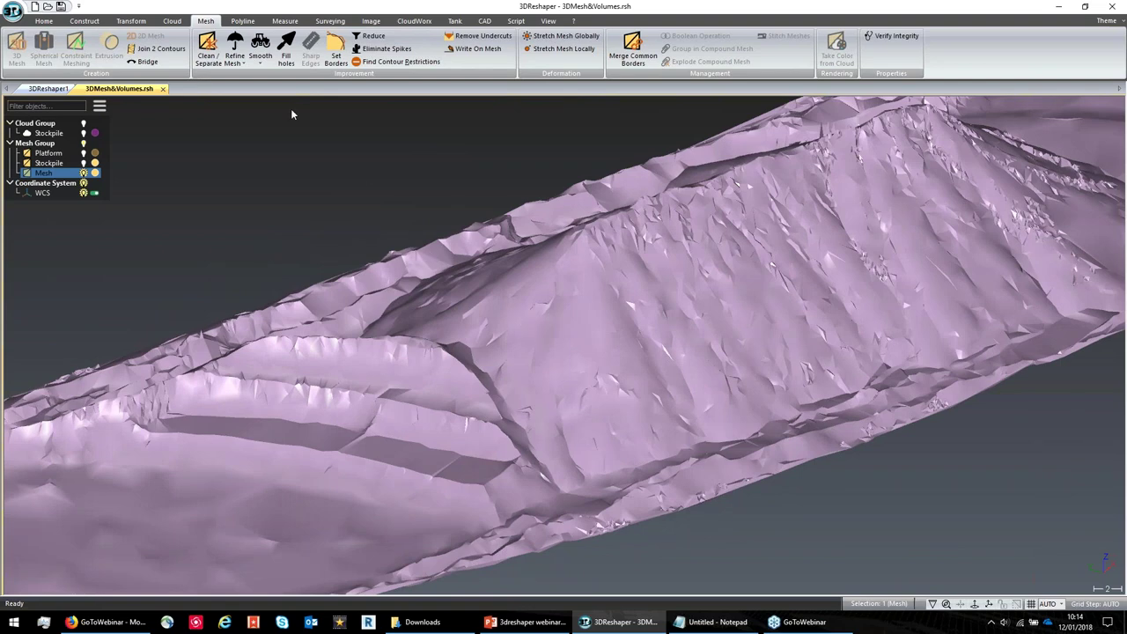
click(260, 53)
click(295, 79)
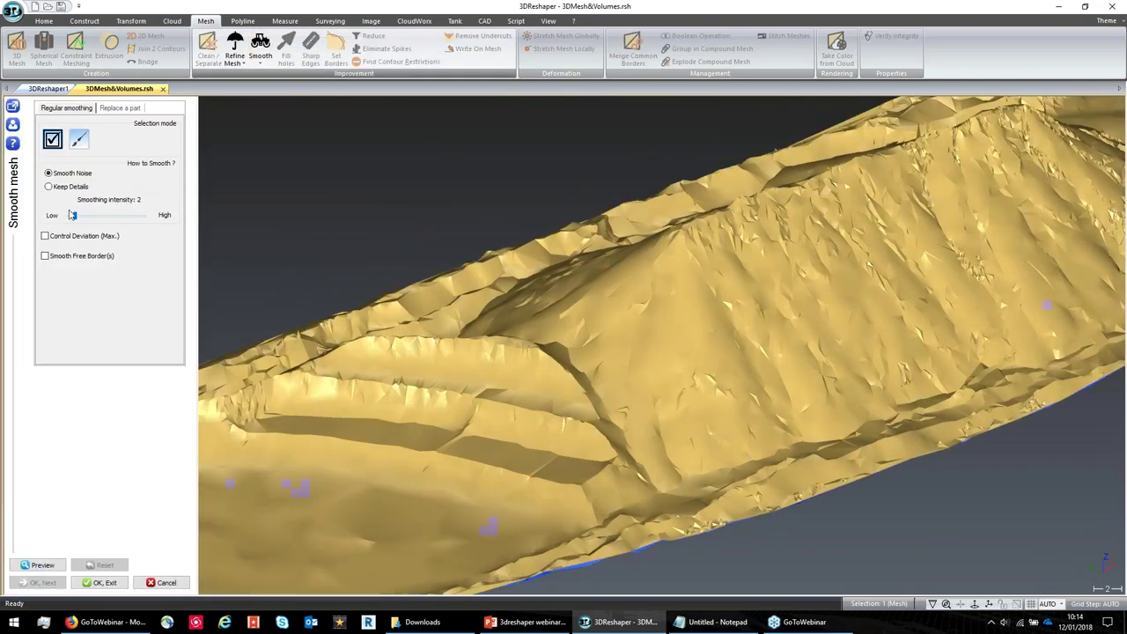
drag(72, 215, 84, 215)
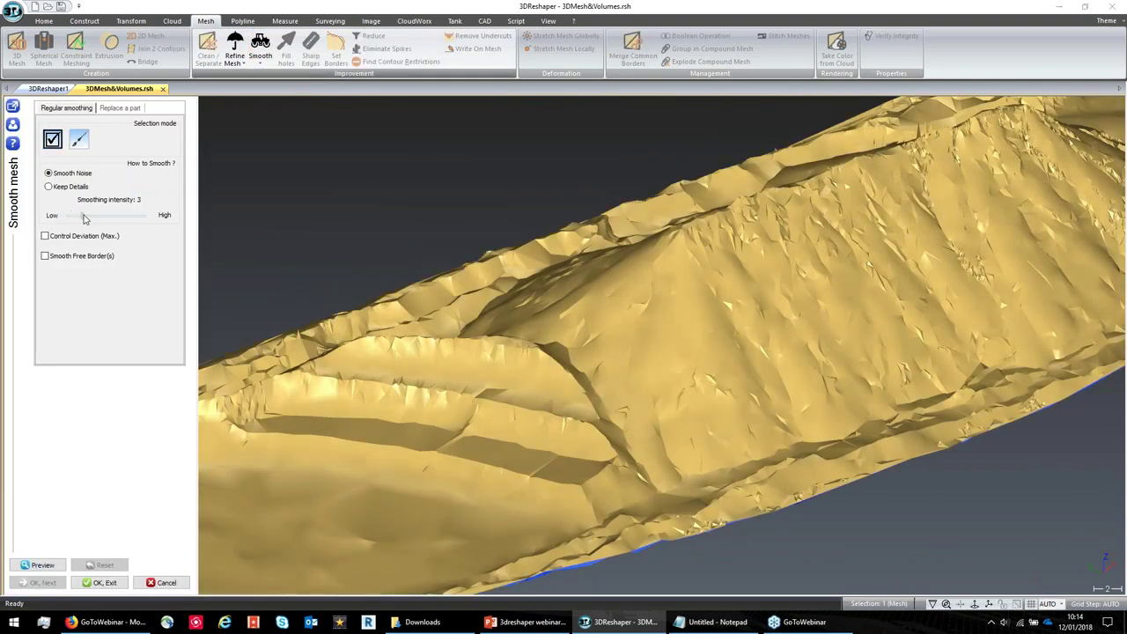
click(52, 566)
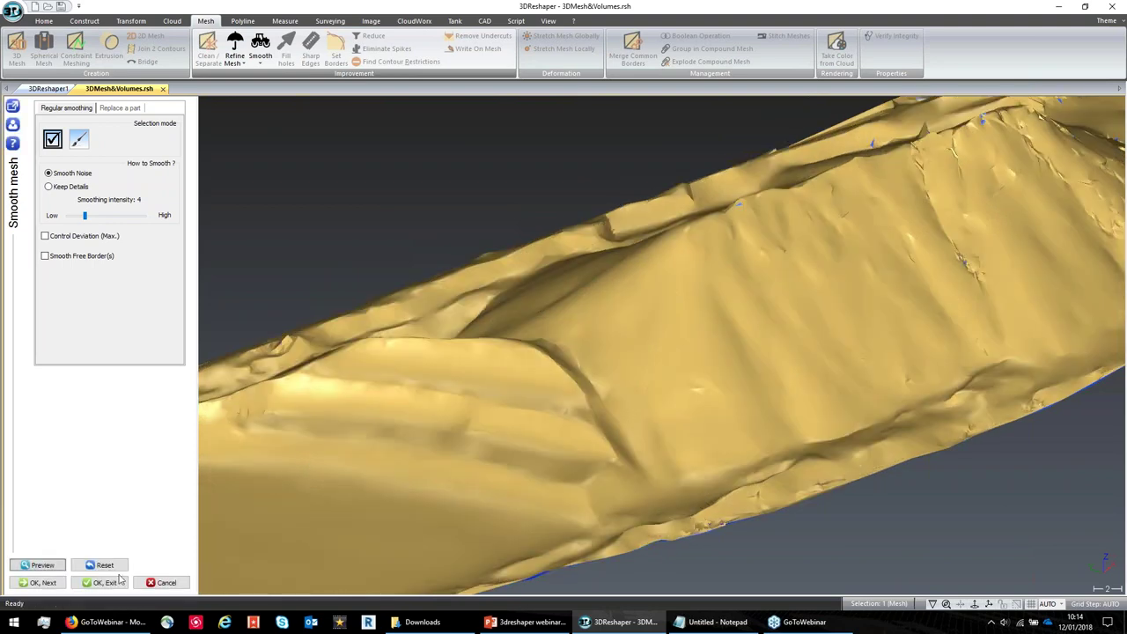
click(118, 582)
- Start a Liquid volume measurement on the smoothed stockpile mesh
middle_drag(422, 378, 511, 382)
scroll(495, 364, up, 3)
scroll(490, 372, down, 5)
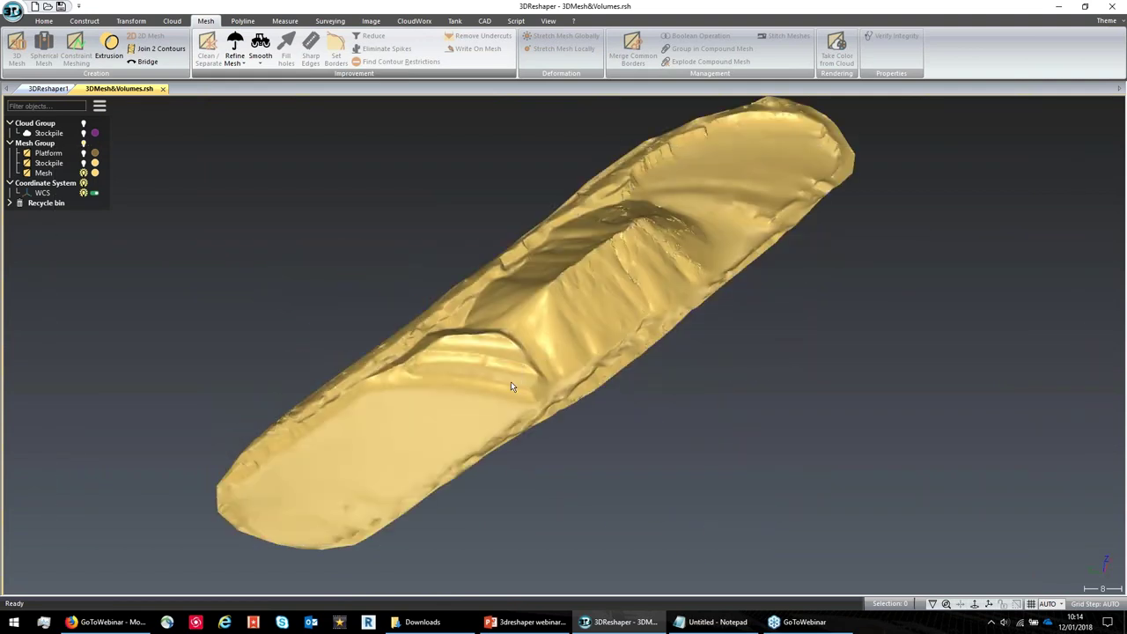
click(521, 361)
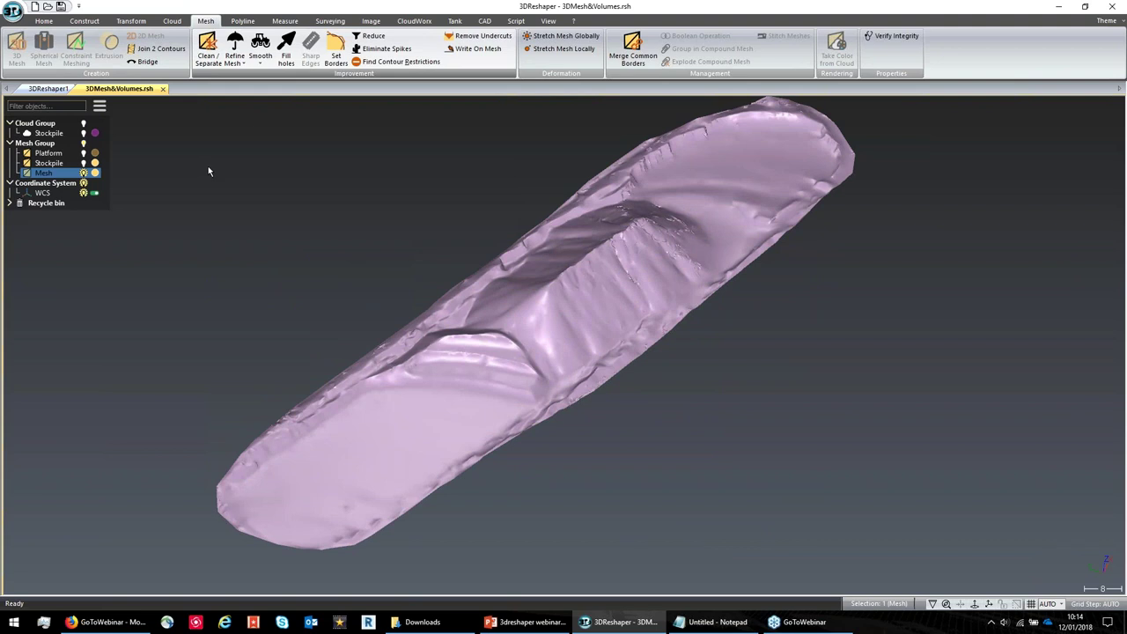
click(285, 23)
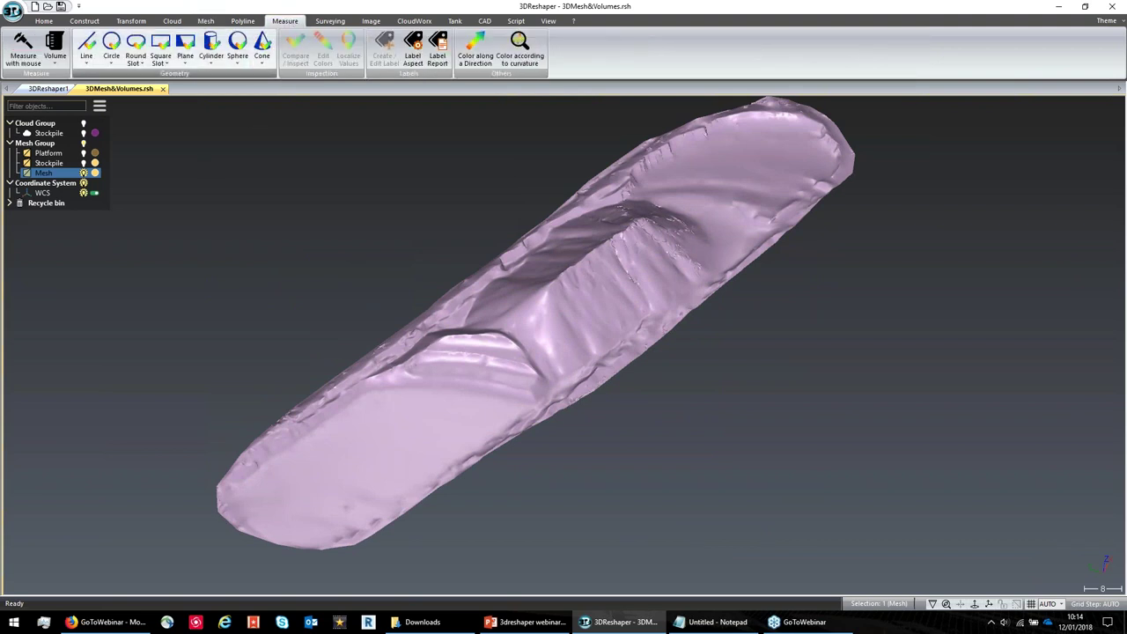
click(55, 60)
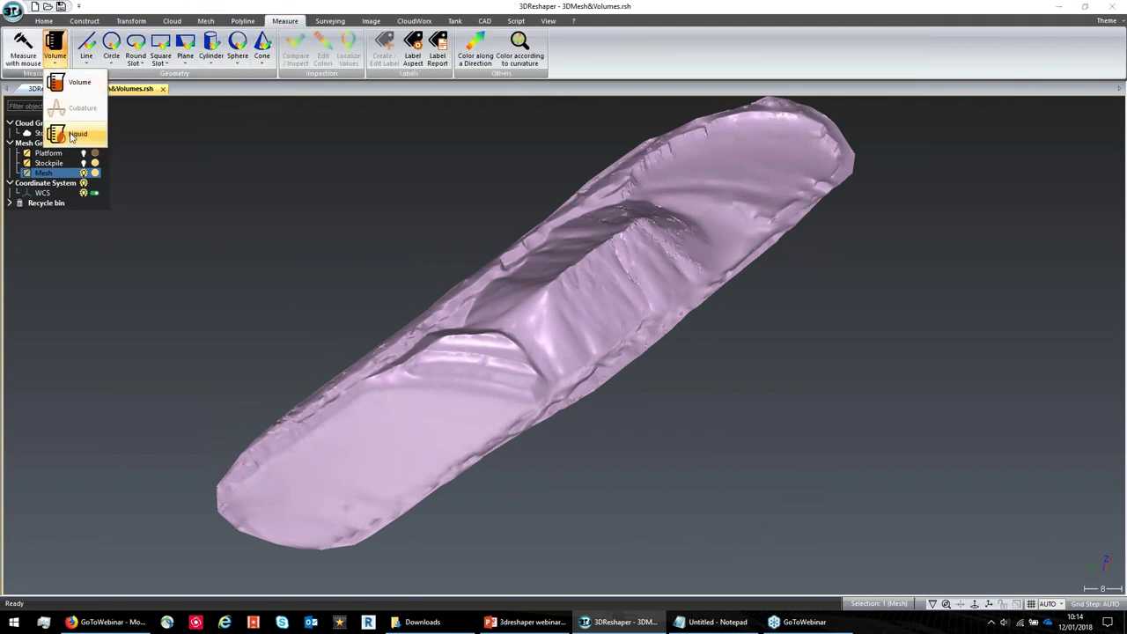
click(74, 135)
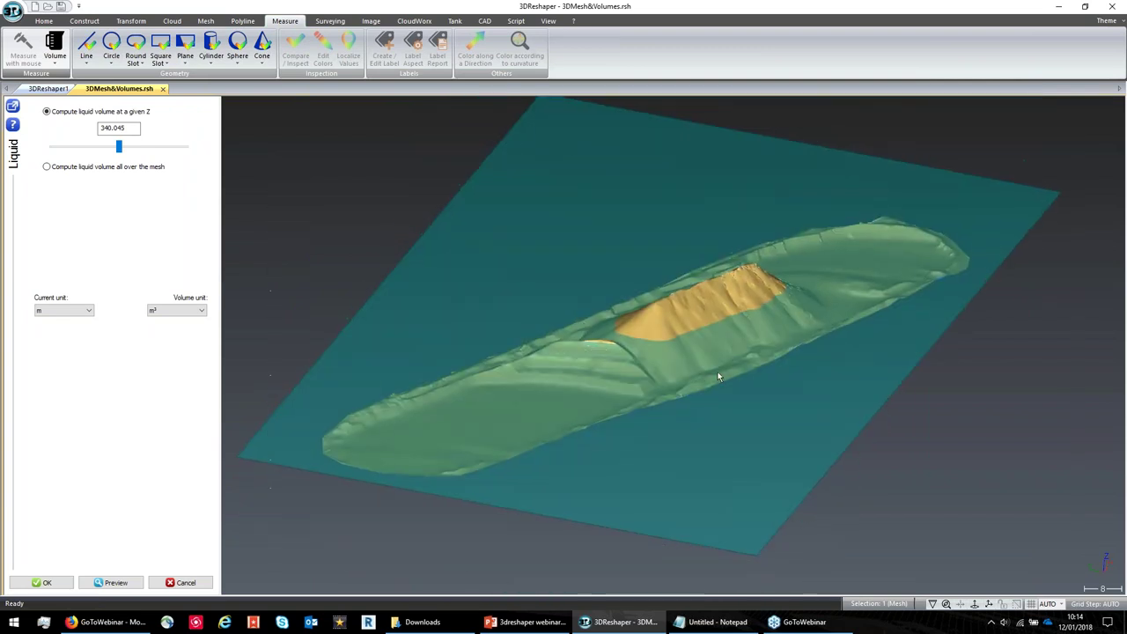
- Try a liquid level at Z of about 335.82 and the all-over-the-mesh option, closing the Liquid measurement without computing
middle_drag(612, 318, 544, 326)
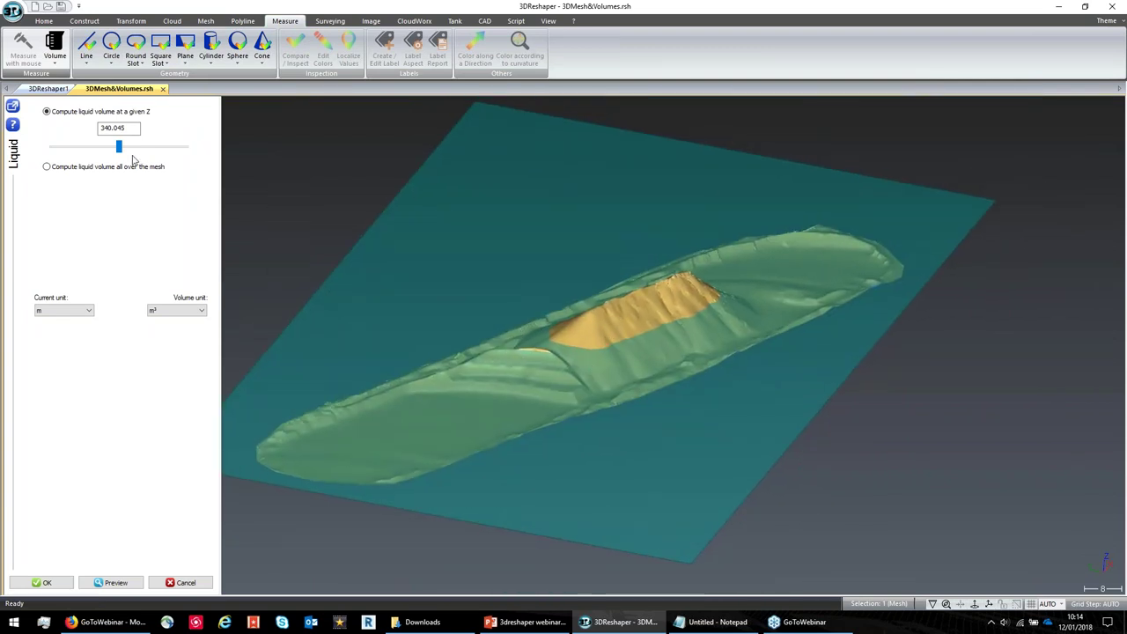
drag(118, 147, 74, 152)
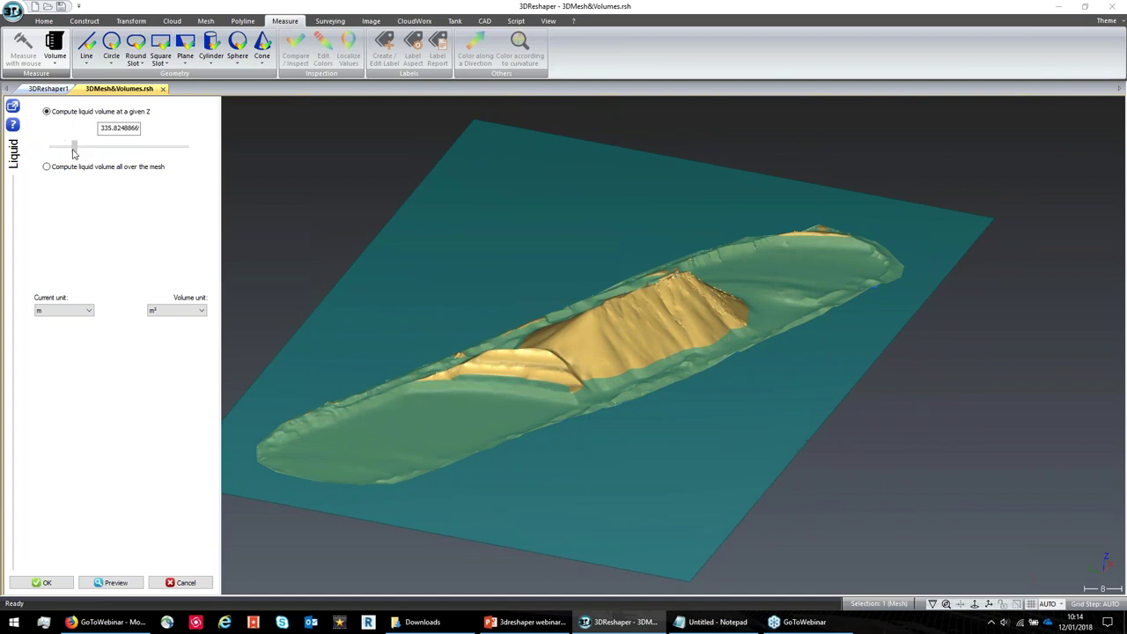
click(50, 168)
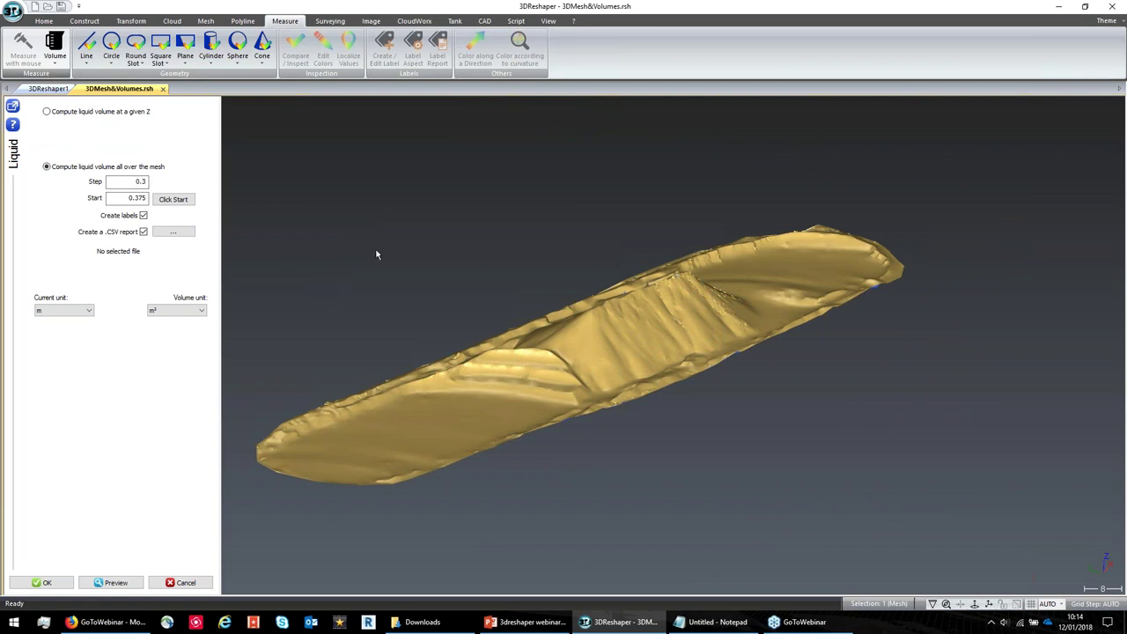
click(193, 587)
- Show the Platform mesh, inspect it alone with the smoothed stockpile mesh hidden, and display both meshes together
drag(462, 362, 517, 319)
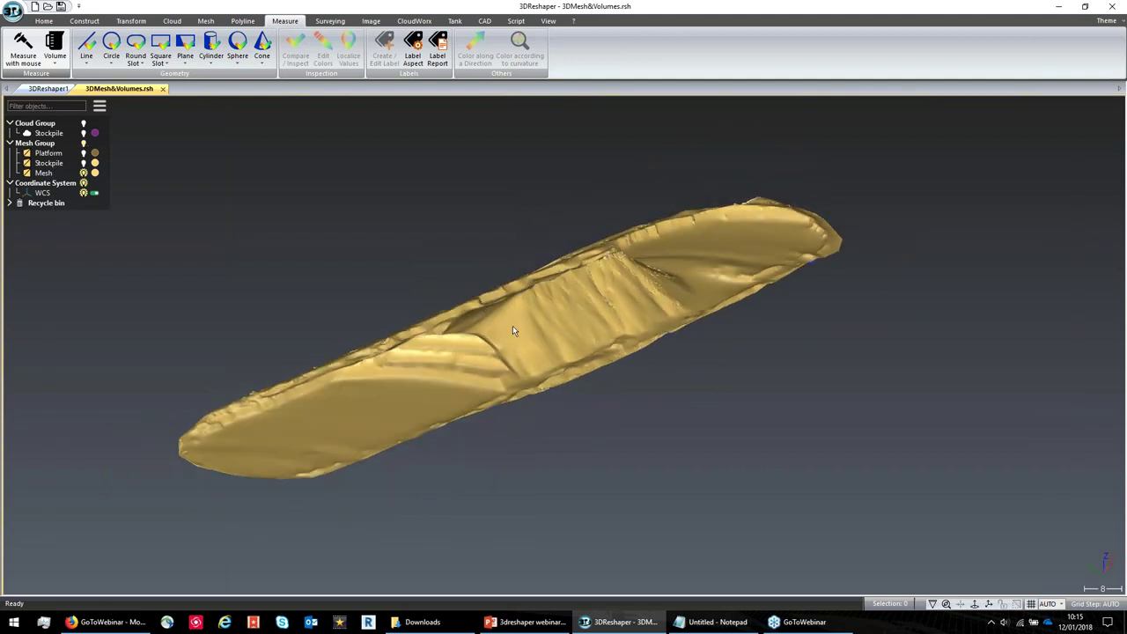
click(84, 153)
right_click(594, 316)
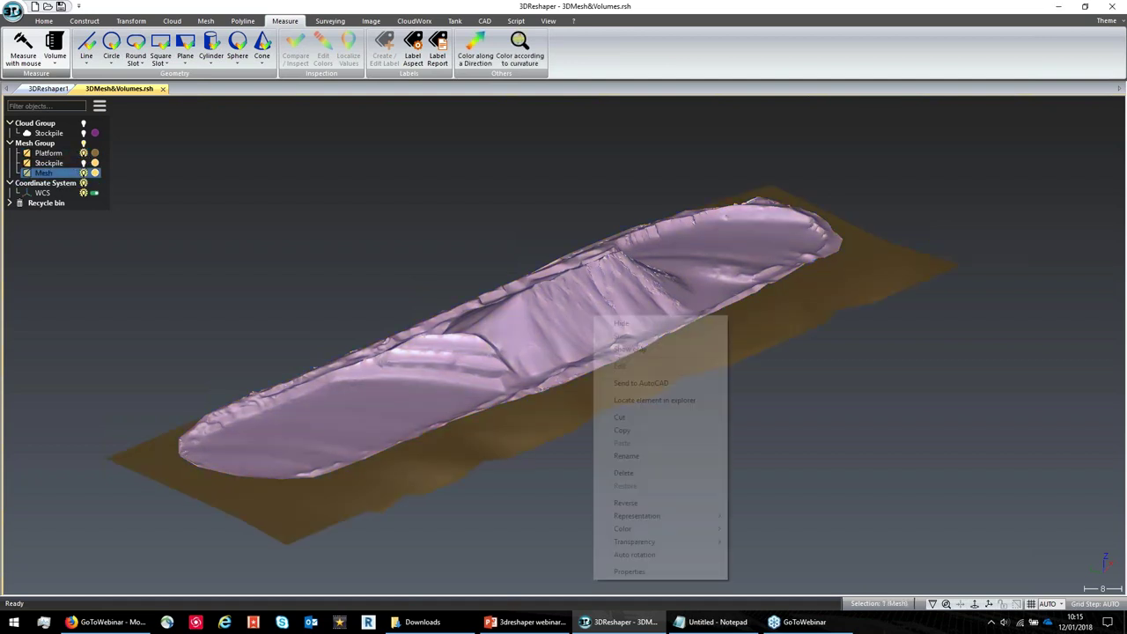
click(616, 324)
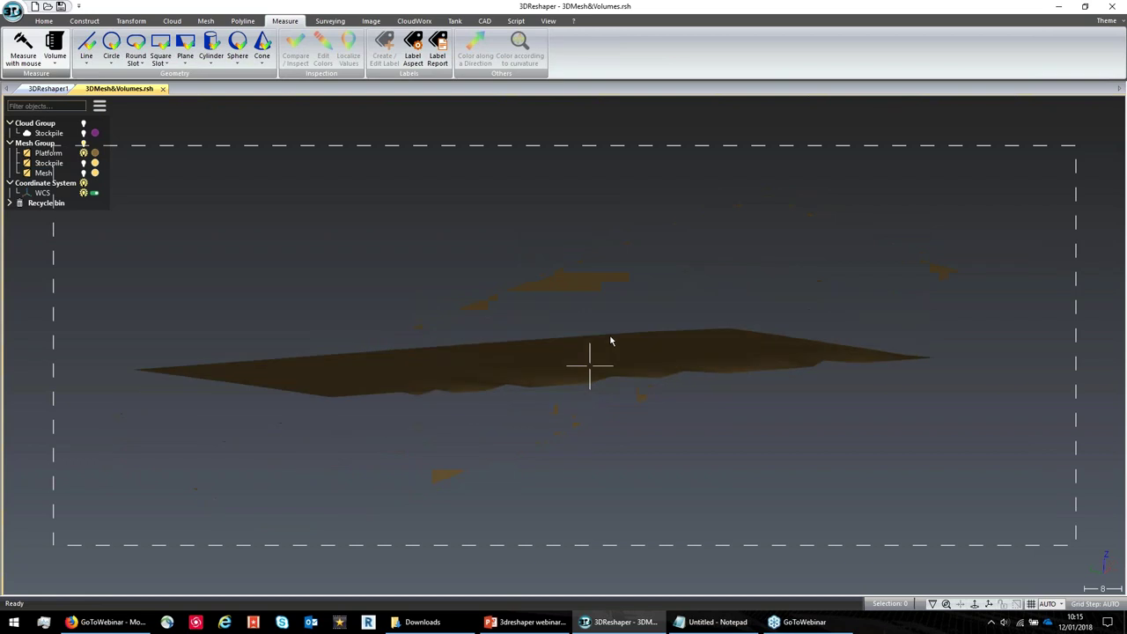
drag(612, 343, 520, 352)
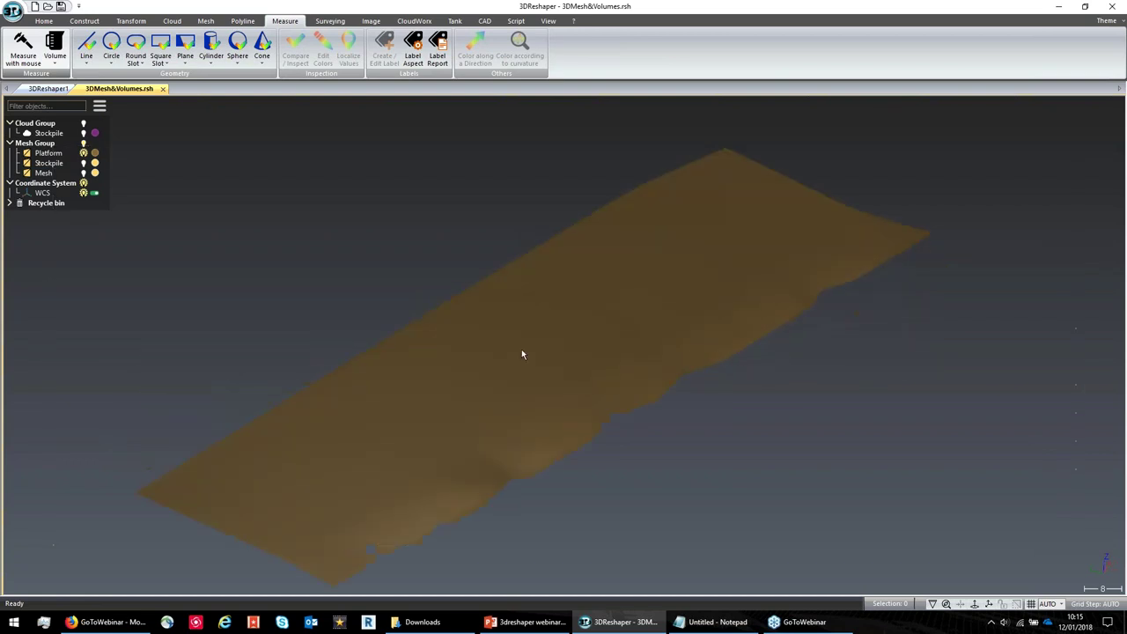
click(84, 173)
mouse_move(514, 358)
mouse_down()
mouse_move(515, 299)
mouse_move(511, 345)
mouse_up()
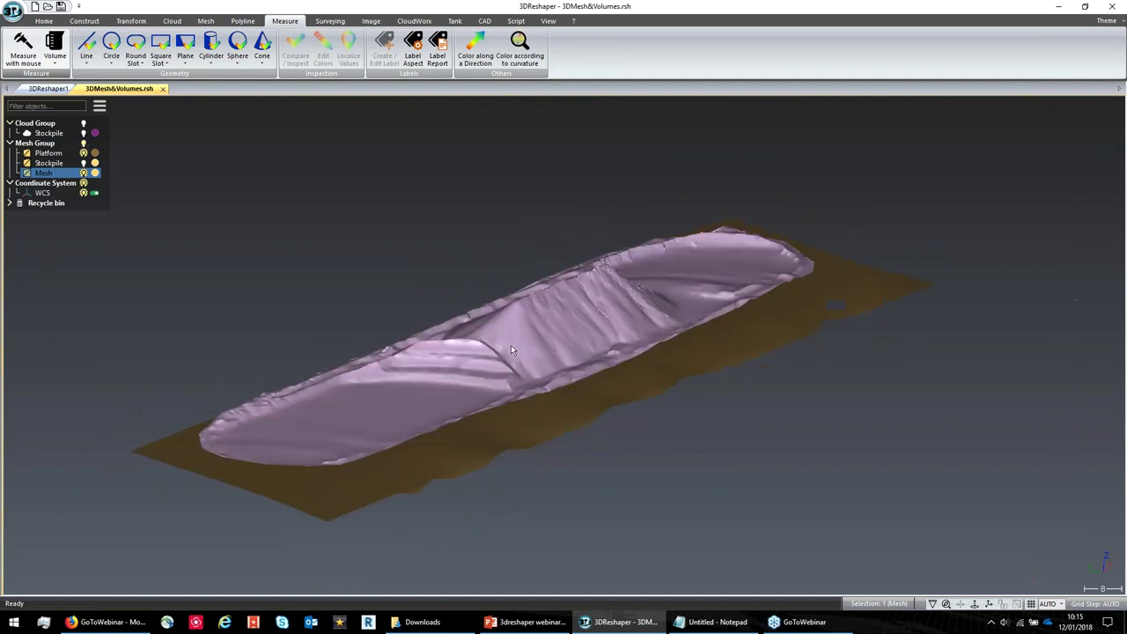
- Preview a Cubature between the Platform mesh and the smoothed stockpile mesh, using the Automatic computing direction and m³ units
ctrl+click(571, 399)
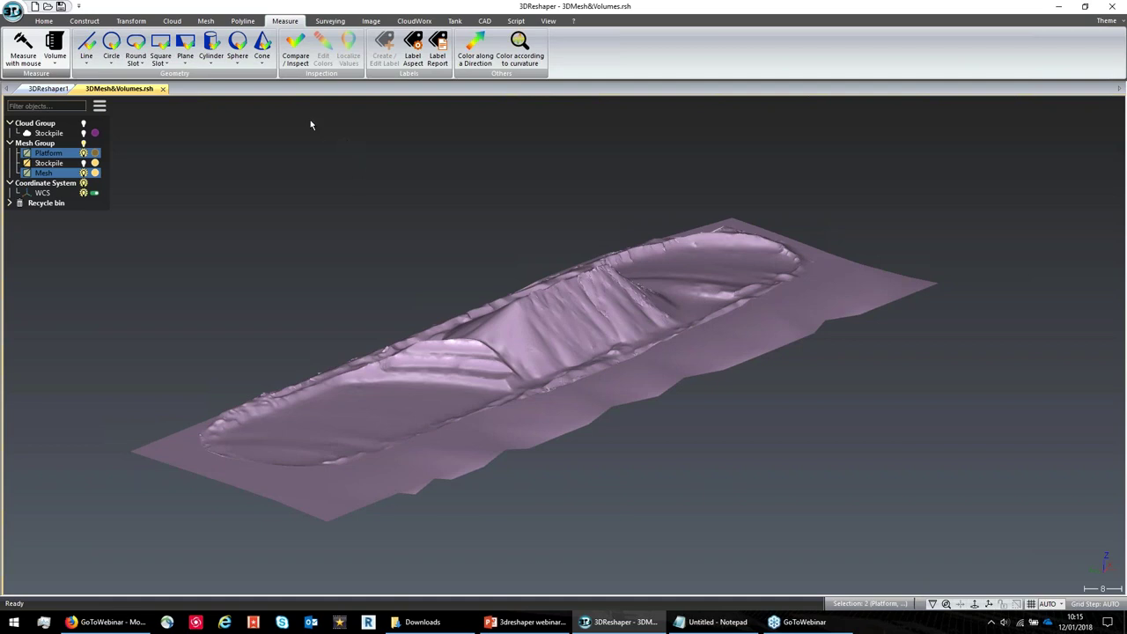
click(56, 61)
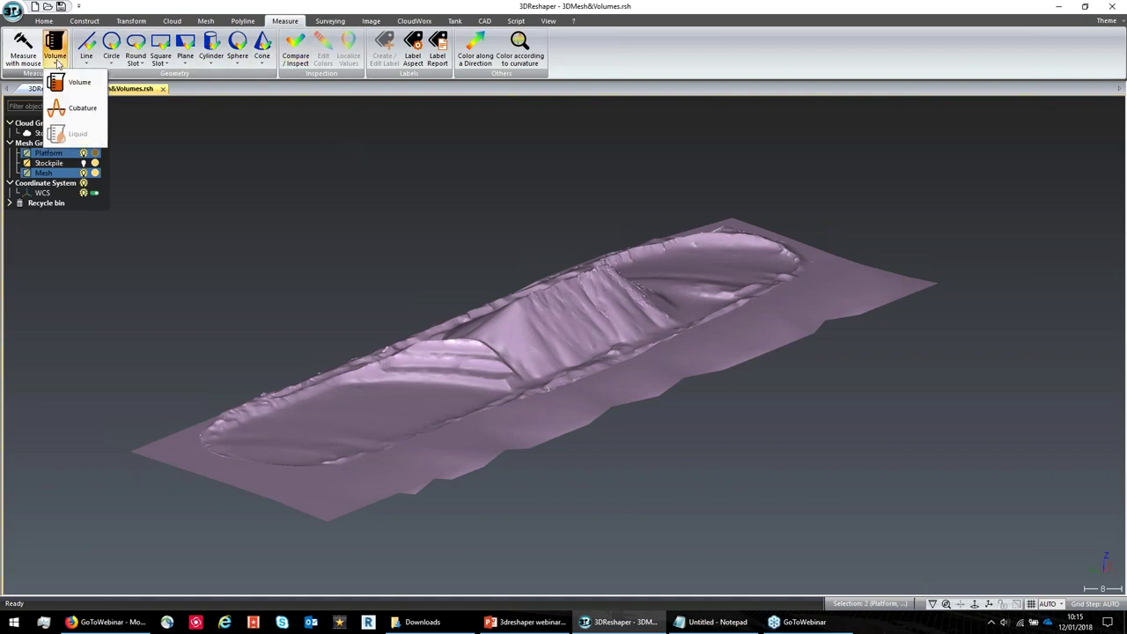
click(81, 107)
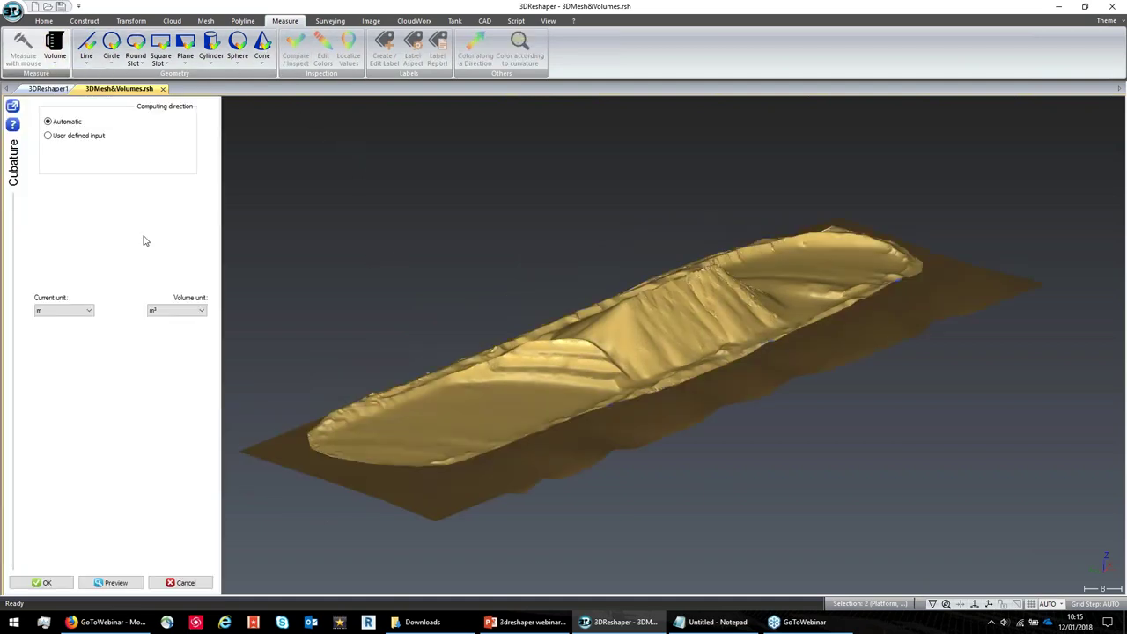
click(114, 583)
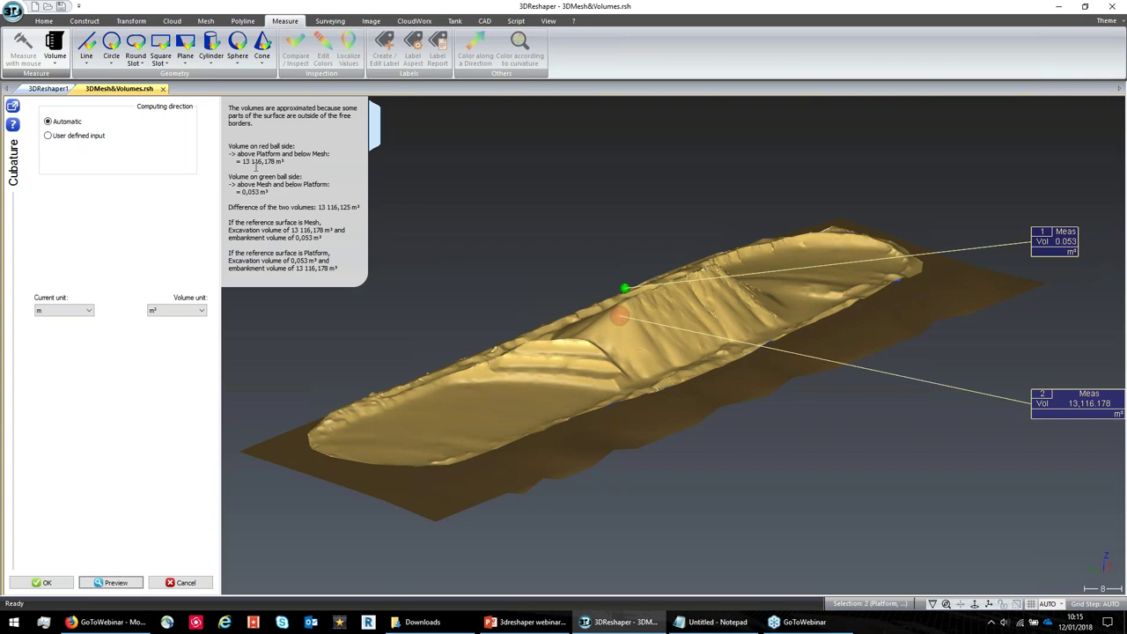
- Check the reported volumes on both sides of the Platform, view the meshes from below, and accept the cubature measurement
drag(238, 154, 295, 164)
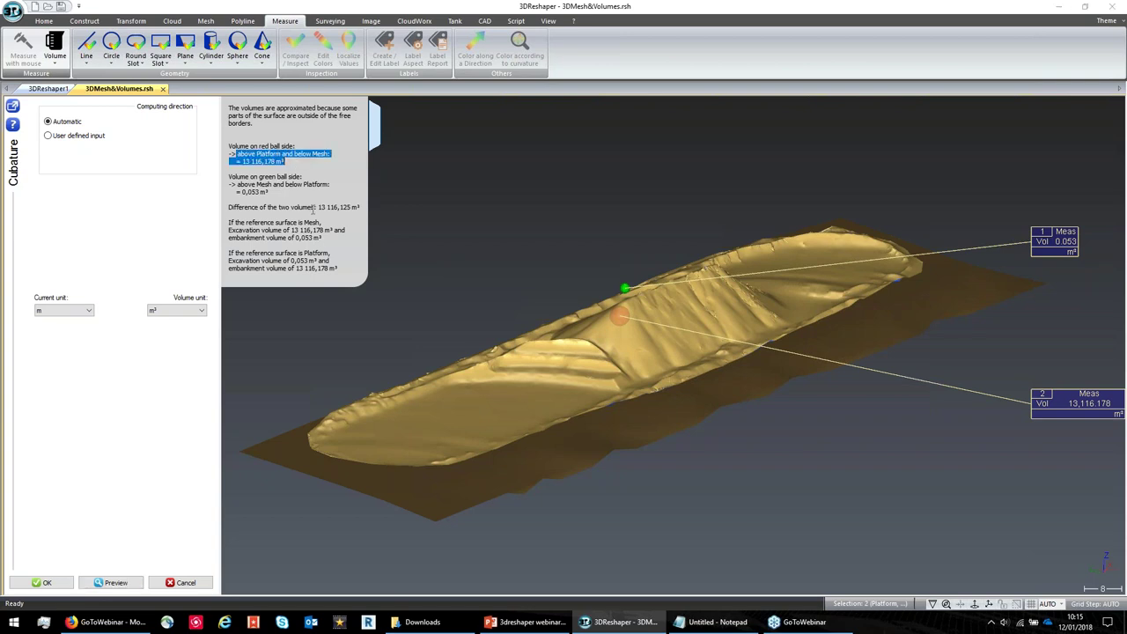
drag(231, 184, 271, 192)
drag(669, 328, 696, 257)
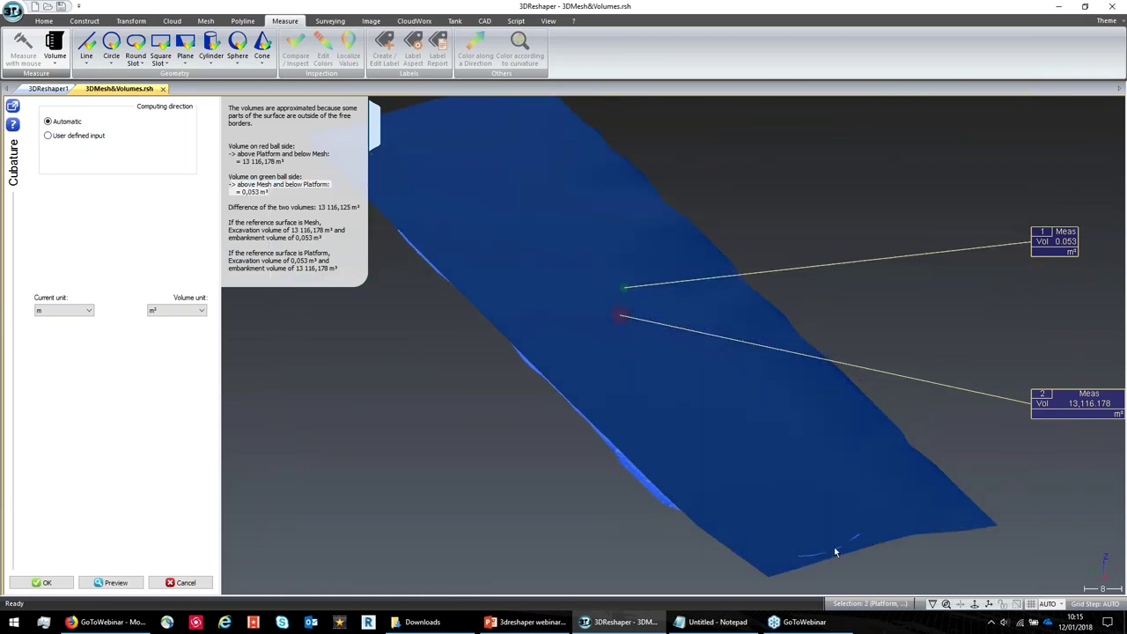
drag(640, 287, 633, 376)
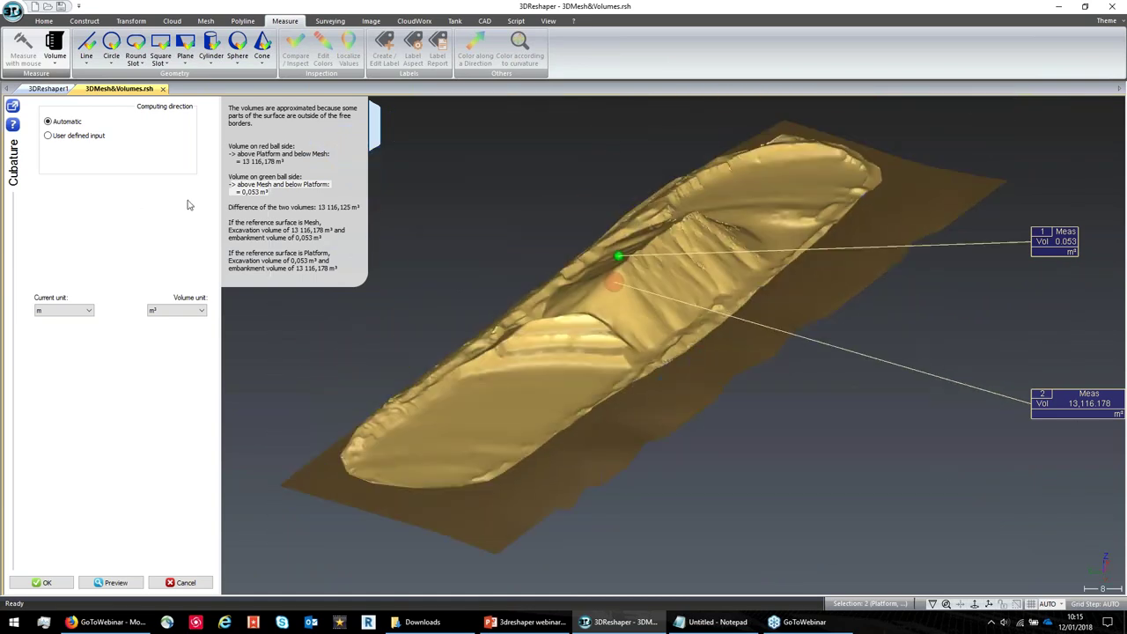
click(63, 583)
drag(475, 365, 529, 359)
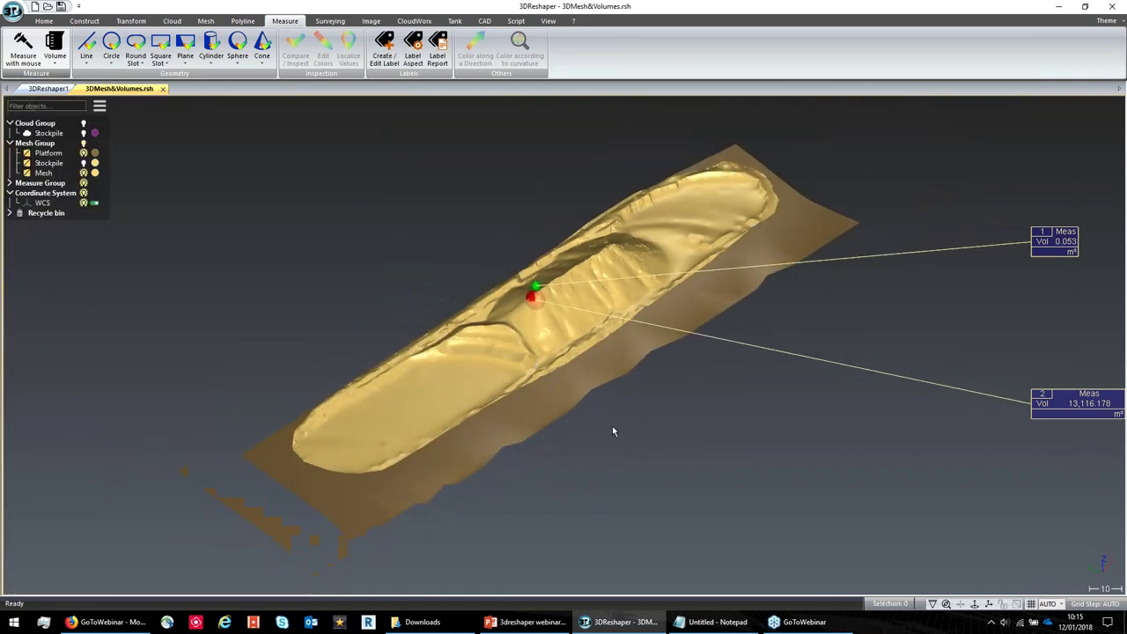
- Look at the Main Features slide in PowerPoint, return to 3DReshaper, and close the 3DMesh&Volumes.rsh project
click(526, 621)
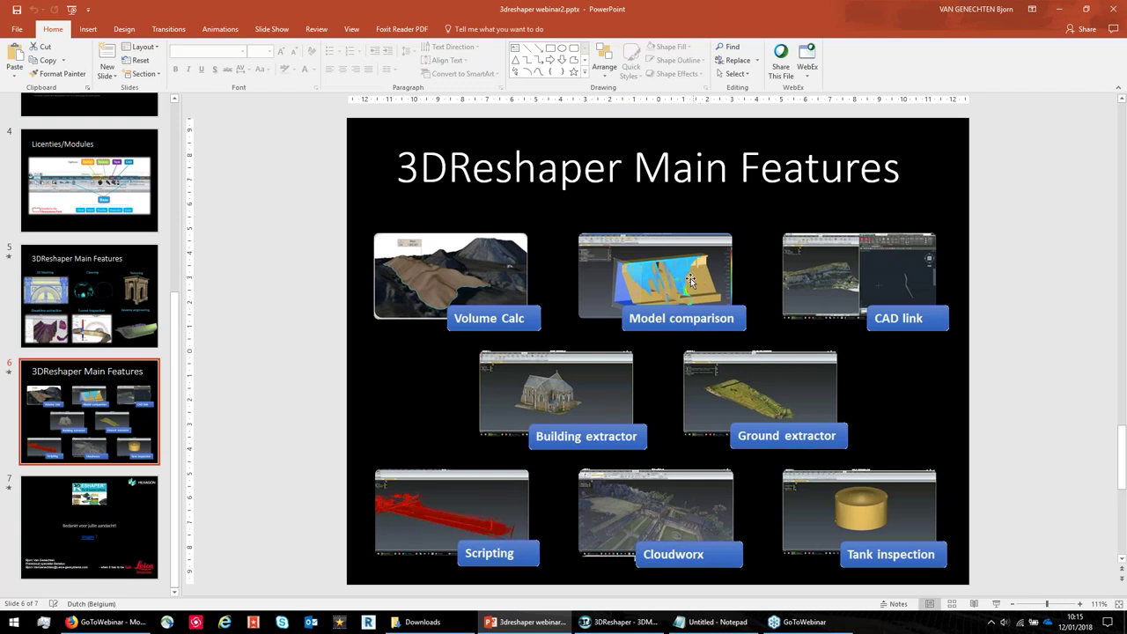
click(620, 622)
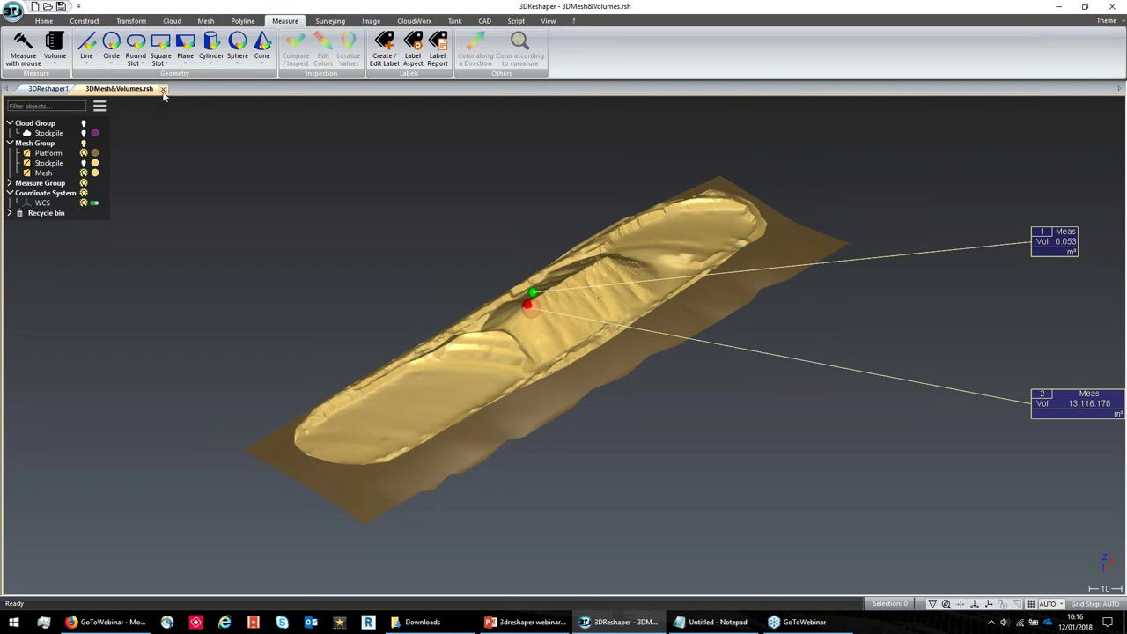
click(162, 88)
click(573, 319)
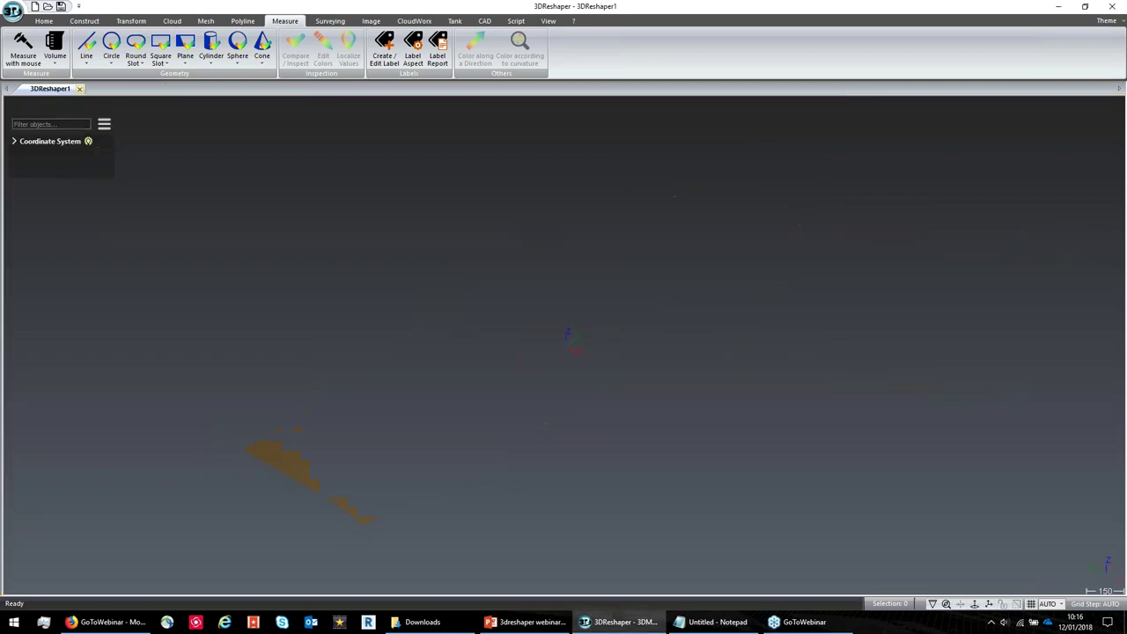
- Open the monitoring azewijn.rsh project from the monitoring azewijn folder
click(13, 11)
click(35, 67)
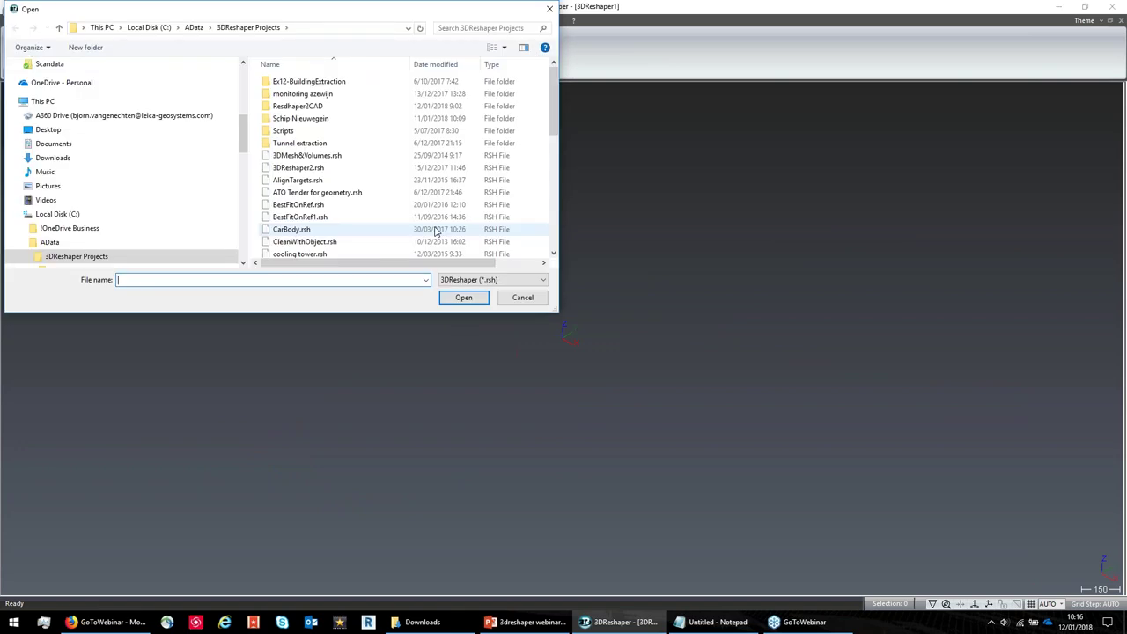
double_click(301, 95)
double_click(298, 83)
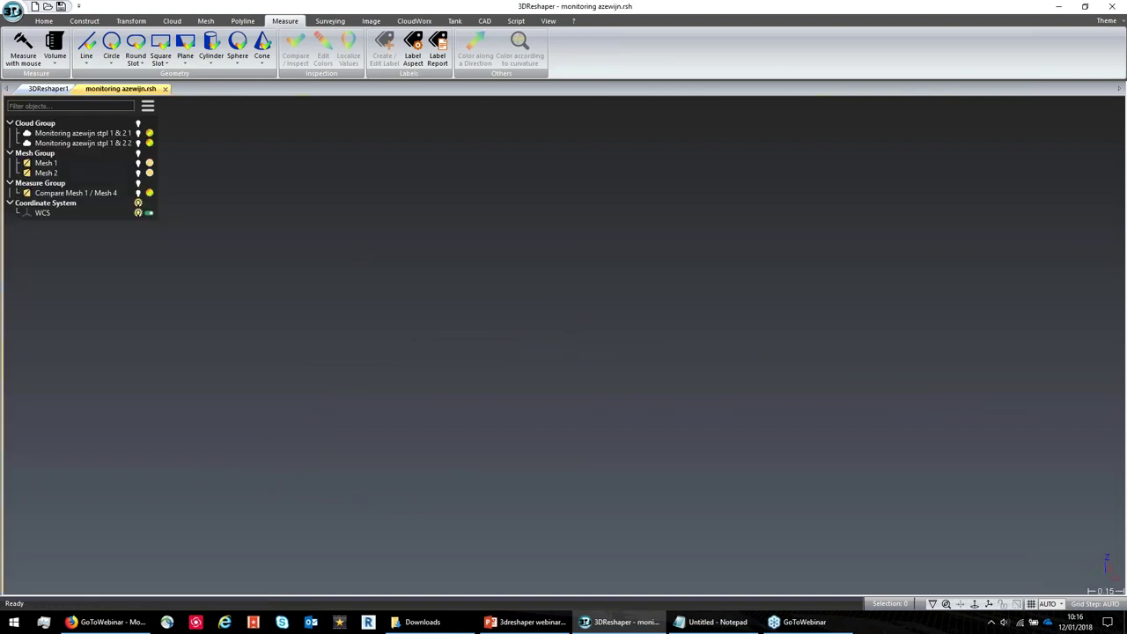
- Show the first monitoring cloud, Monitoring azewijn stpl 1 & 2 1, and examine the brick wall's point density up close
right_click(96, 134)
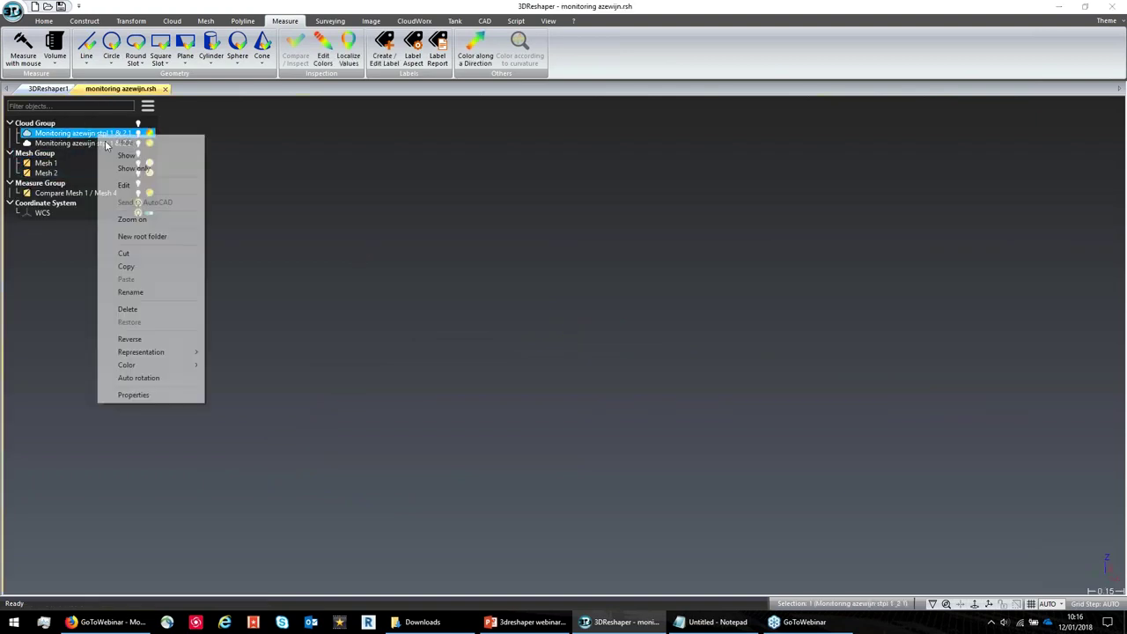
click(126, 156)
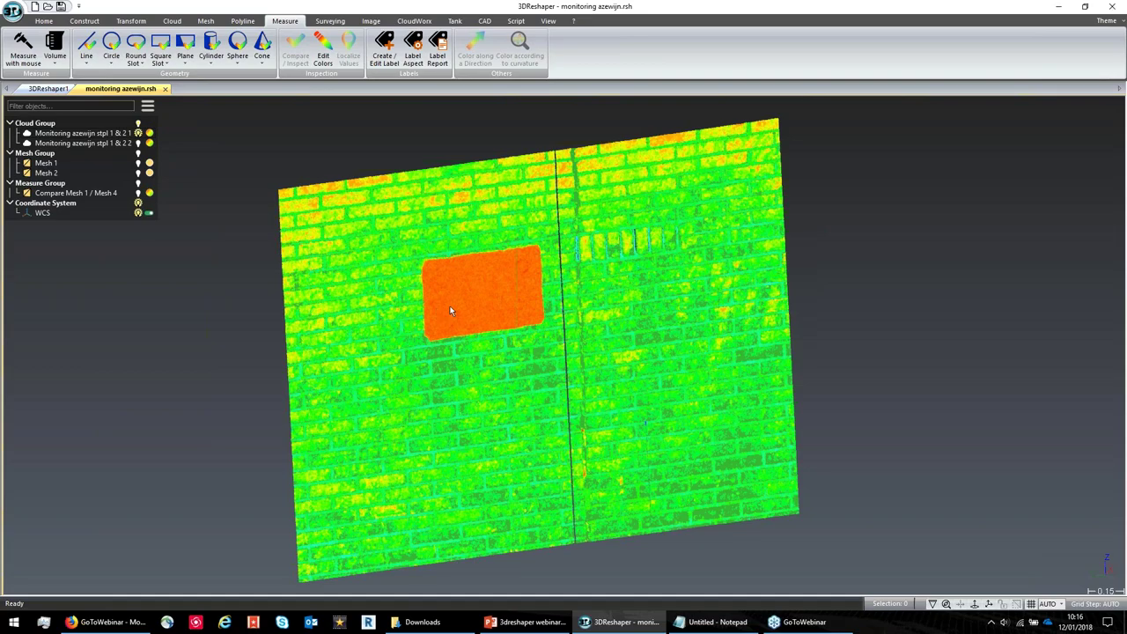
drag(488, 294, 449, 311)
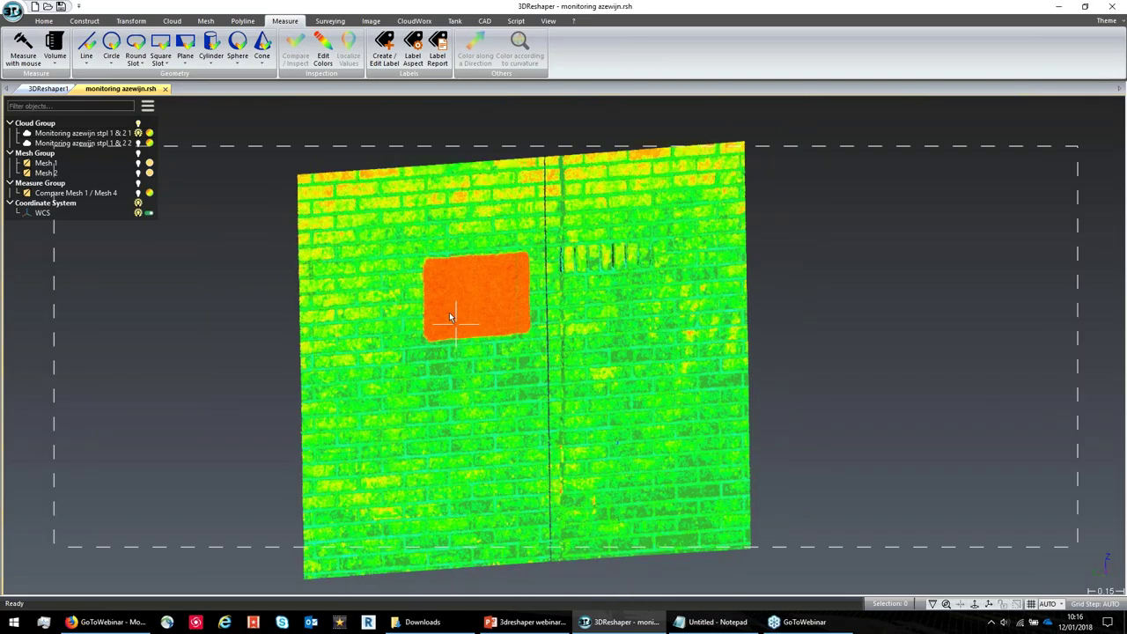
scroll(461, 297, up, 5)
scroll(460, 297, up, 5)
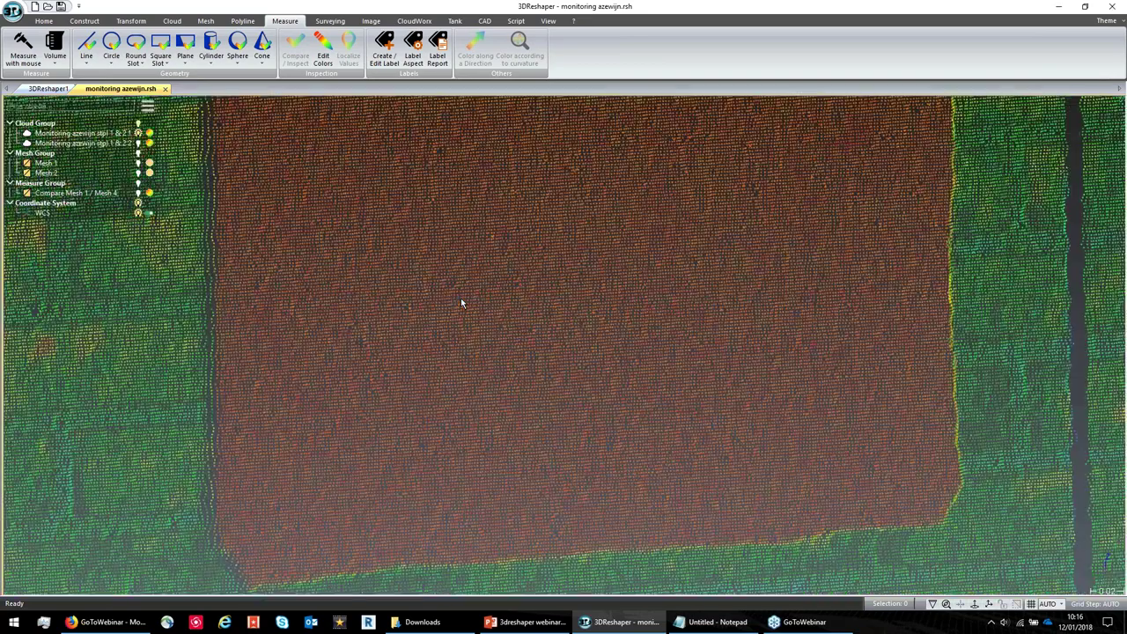
scroll(462, 317, down, 5)
scroll(463, 326, down, 5)
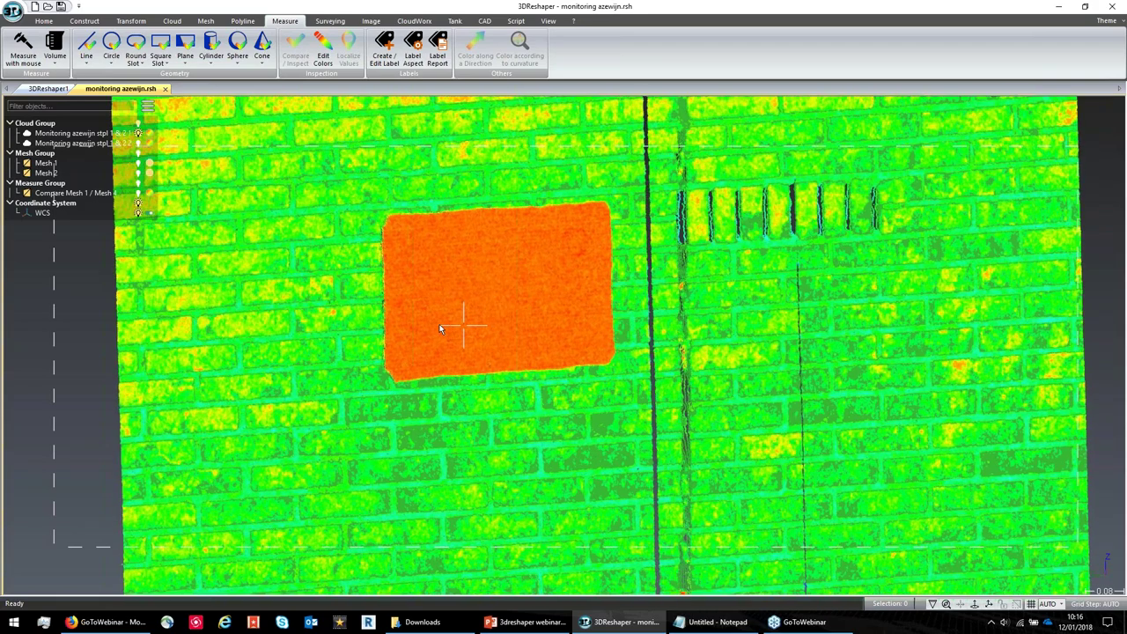
scroll(463, 321, down, 2)
scroll(464, 327, down, 2)
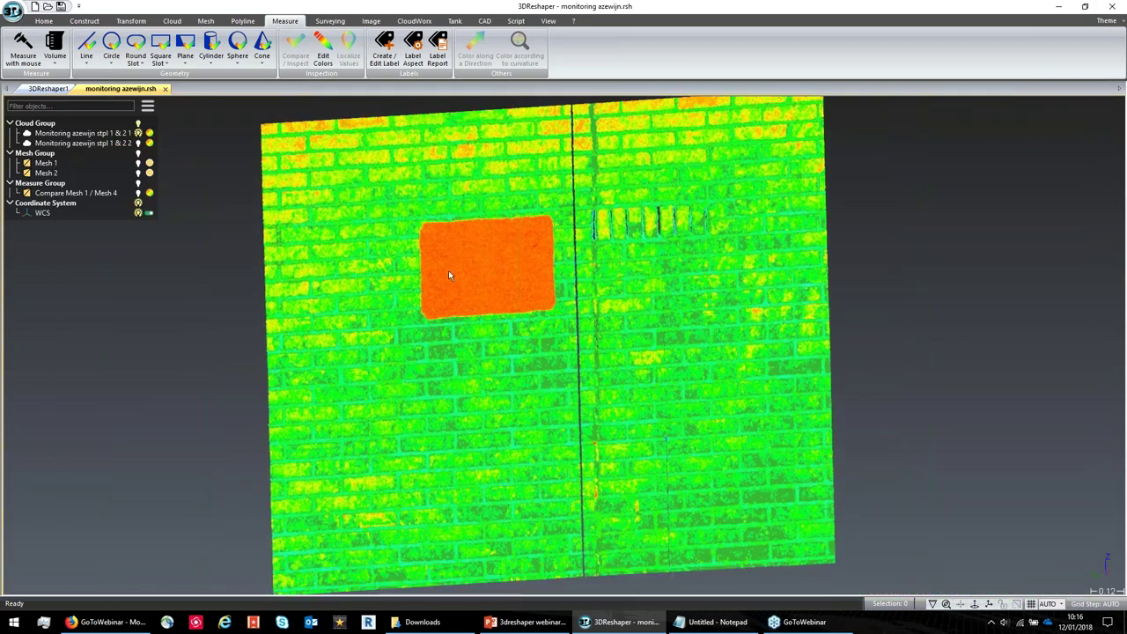
scroll(454, 302, up, 1)
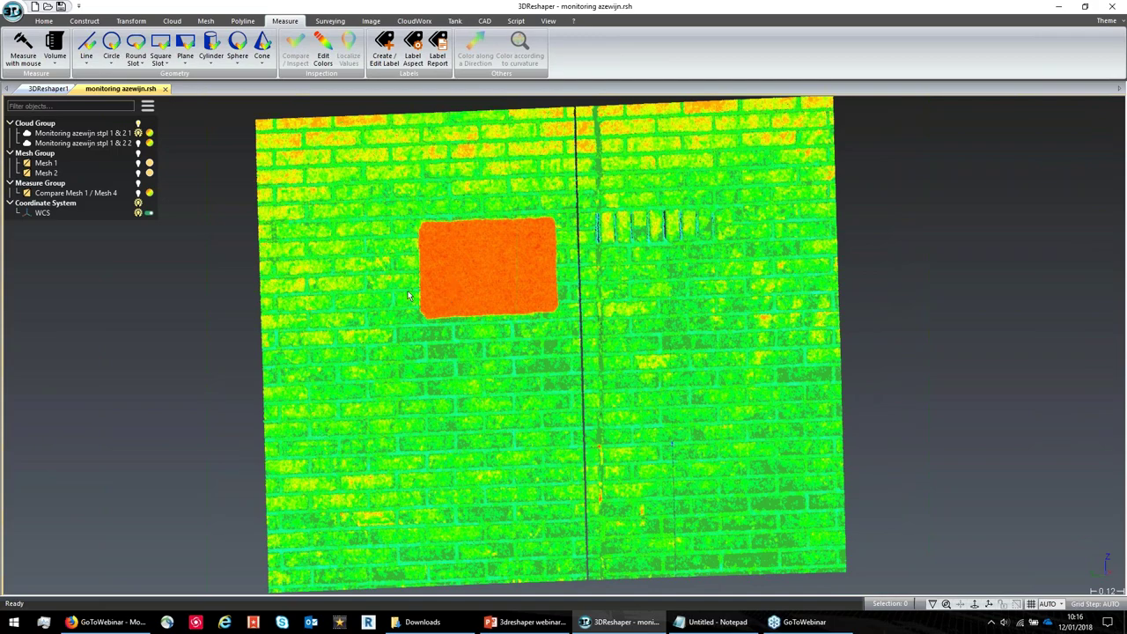
- Compare the two wall scans by displaying only the second monitoring cloud and switching back to only the first
right_click(131, 145)
click(163, 180)
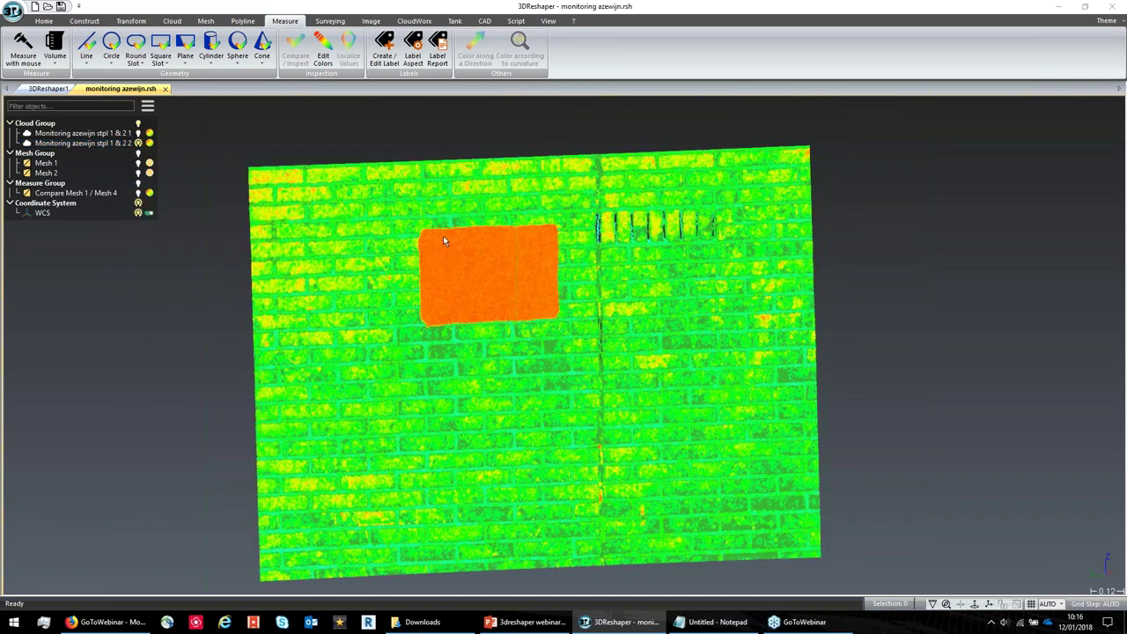
click(110, 133)
right_click(109, 133)
click(147, 168)
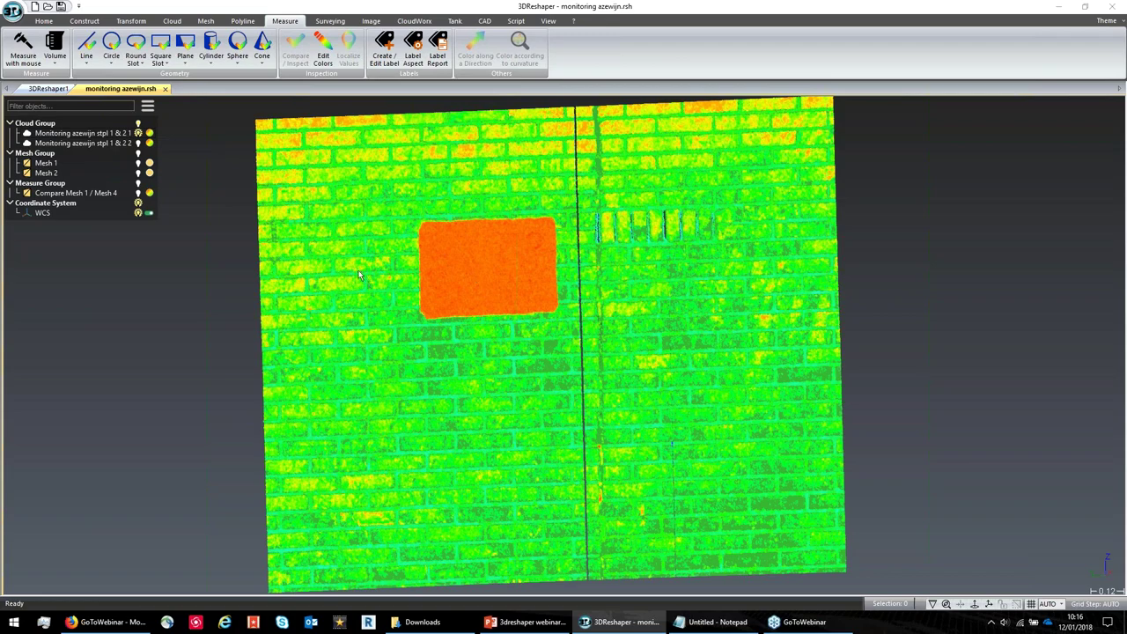
- Display only Mesh 1 of the brick wall and inspect its surface from a slightly rotated view
click(45, 172)
click(83, 133)
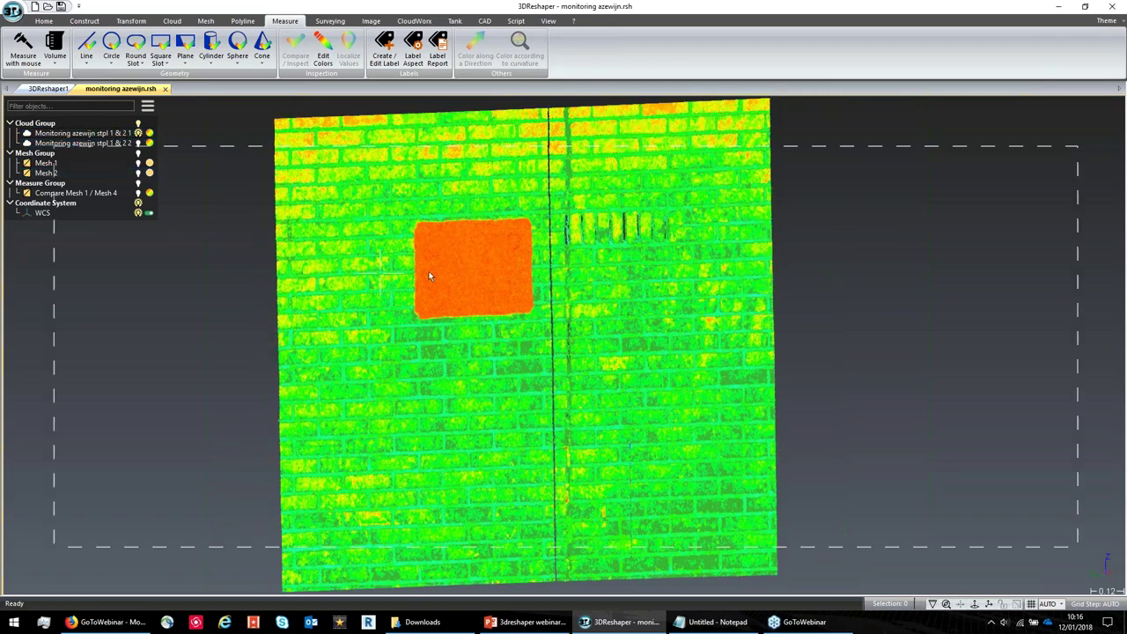
click(429, 271)
click(95, 173)
right_click(95, 173)
click(145, 203)
drag(456, 296, 426, 293)
click(106, 173)
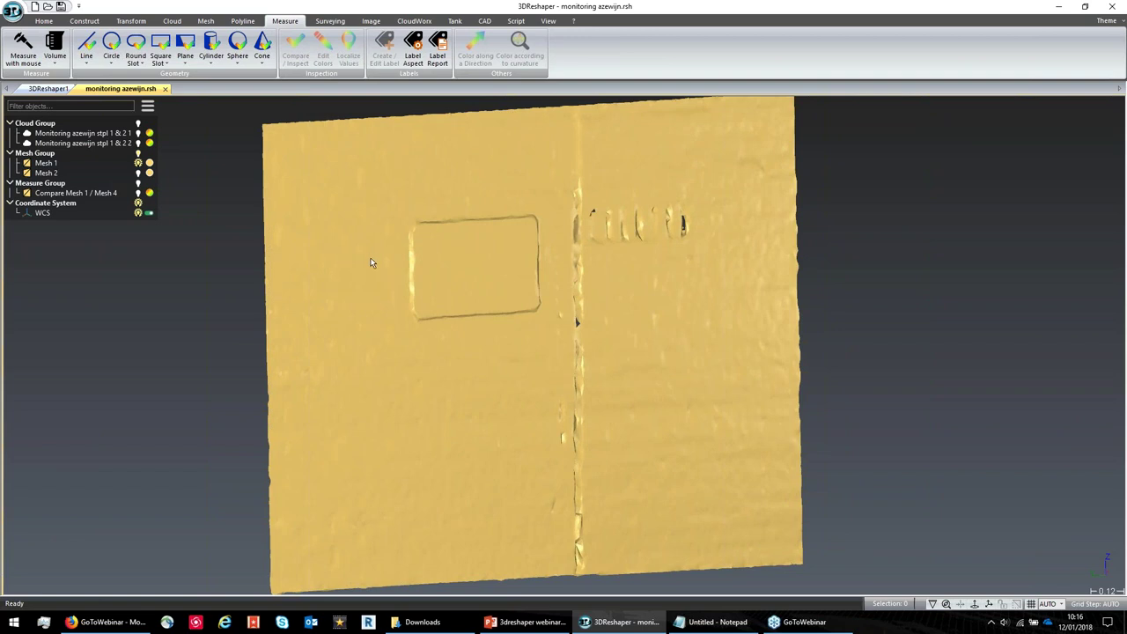
- Display only the first monitoring cloud, Monitoring azewijn stpl 1 & 2 1, and select it
right_click(113, 133)
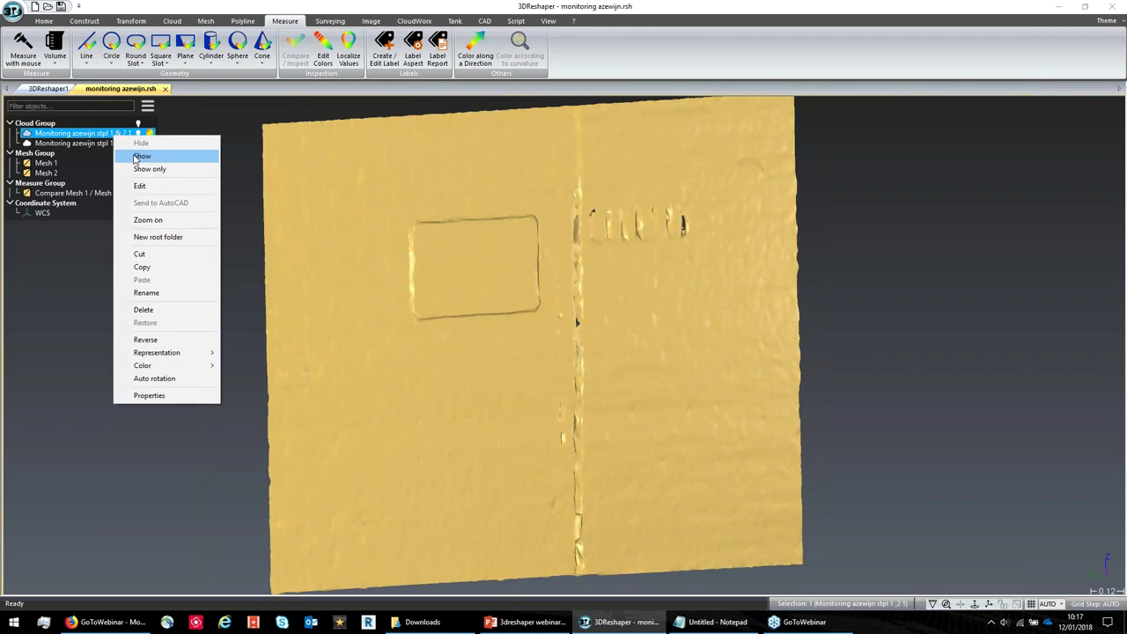
click(150, 164)
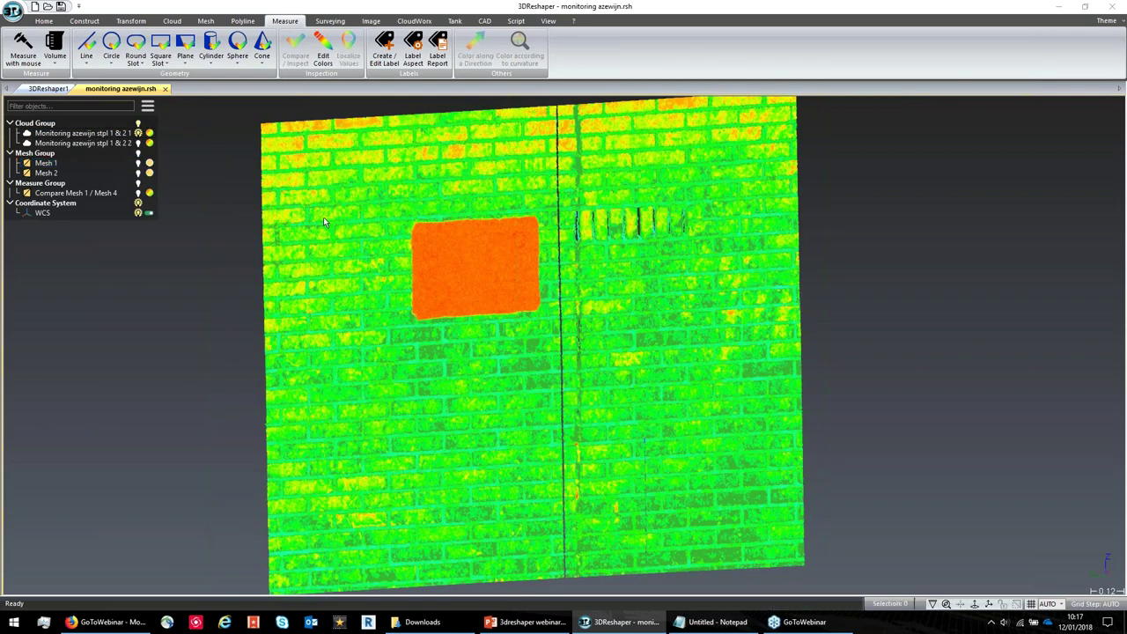
click(113, 133)
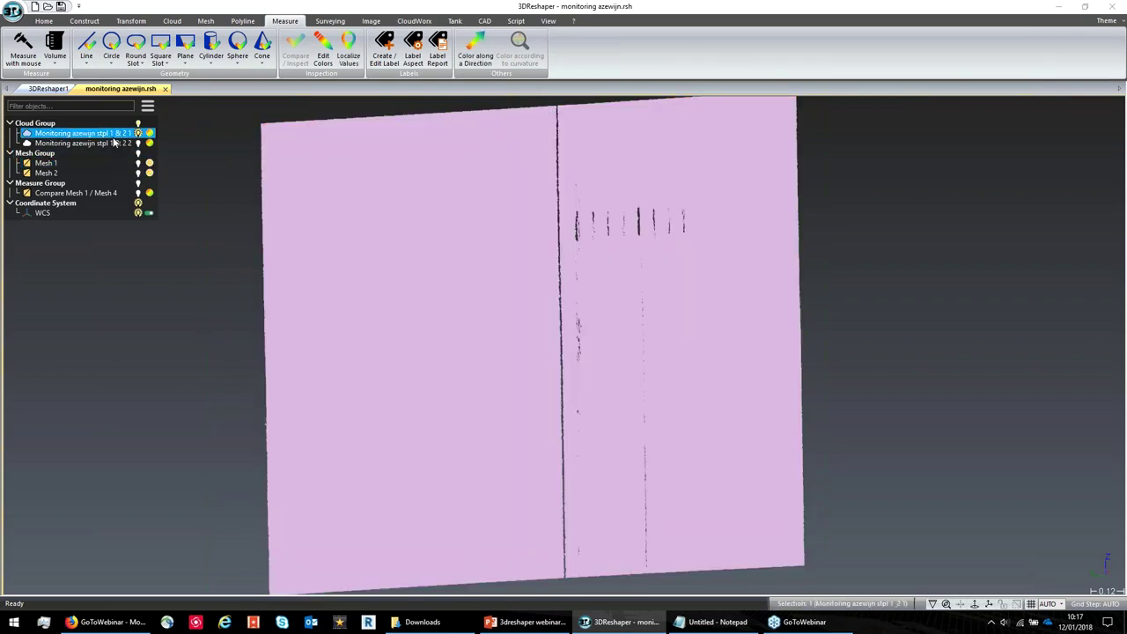
- Compare the two monitoring clouds with a 3D inspection ignoring distances greater than 0.04, and preview the deviation colours on the wall
shift+click(113, 143)
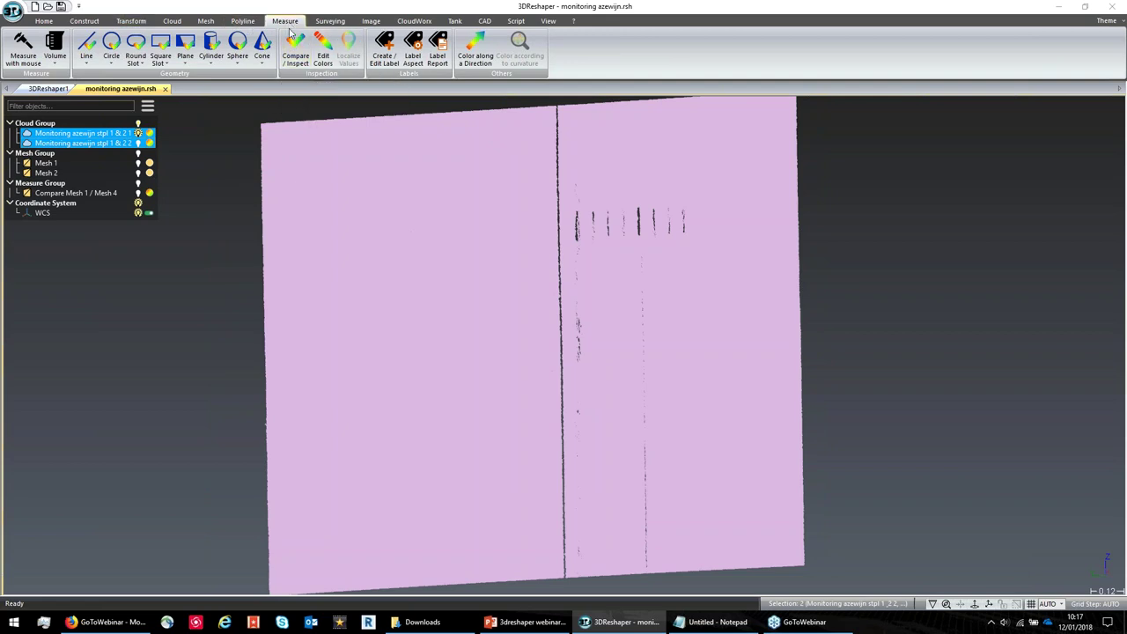
click(297, 56)
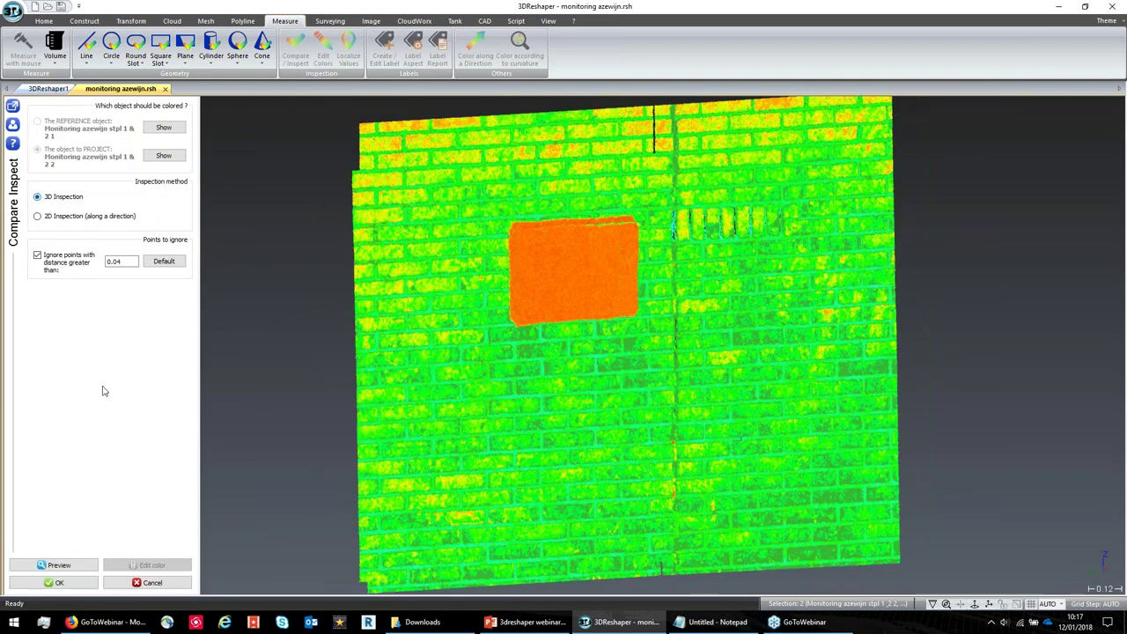
click(79, 569)
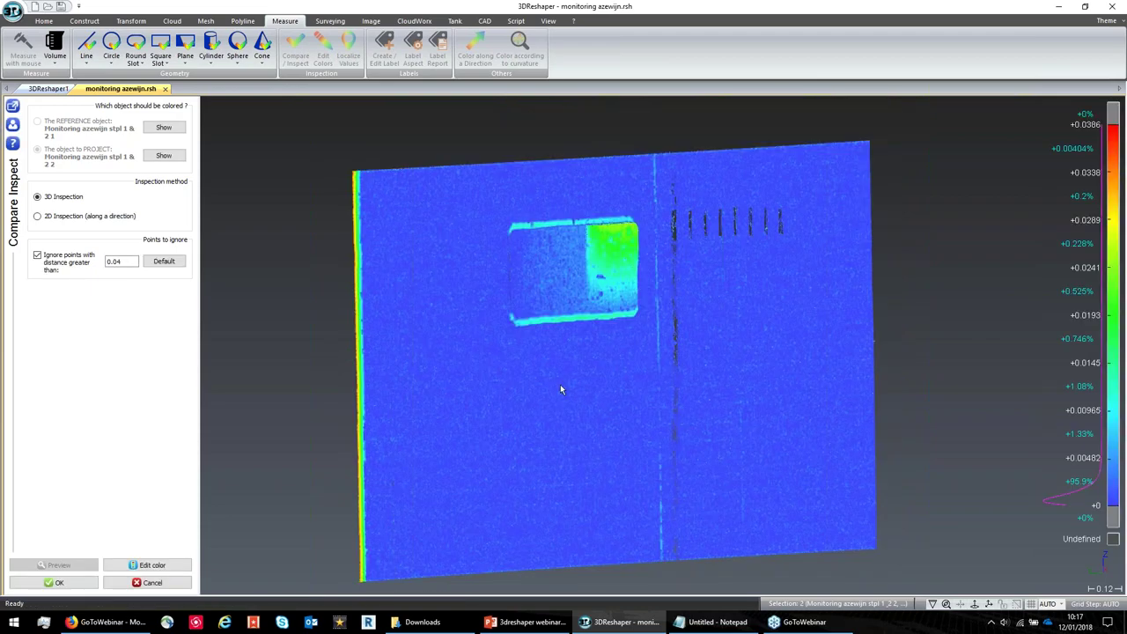
drag(563, 377, 554, 381)
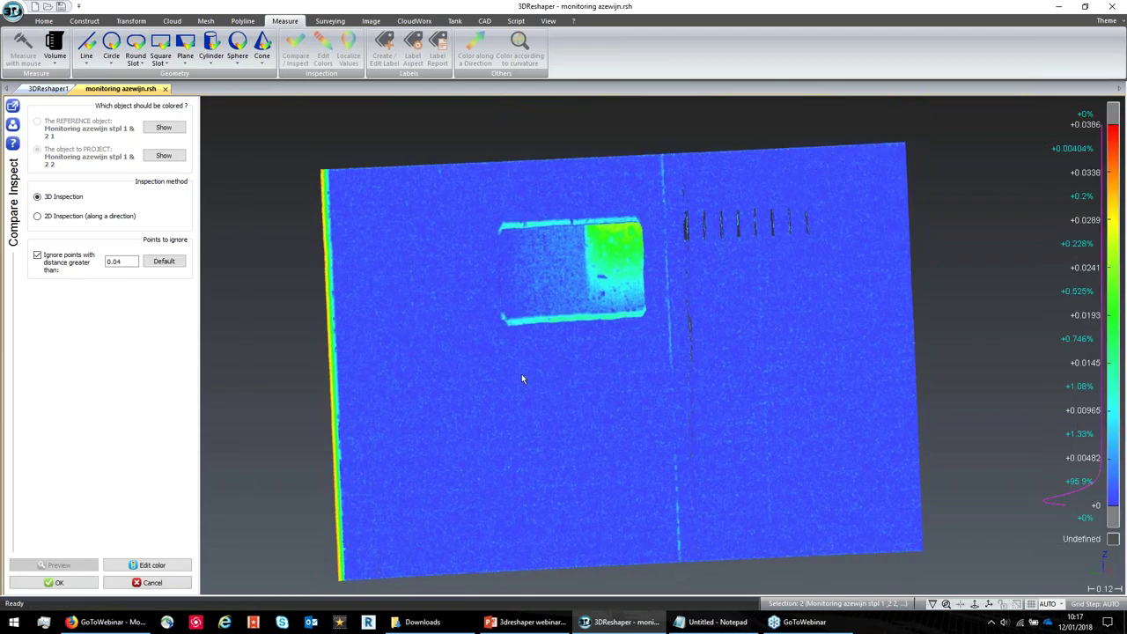
right_drag(521, 378, 472, 351)
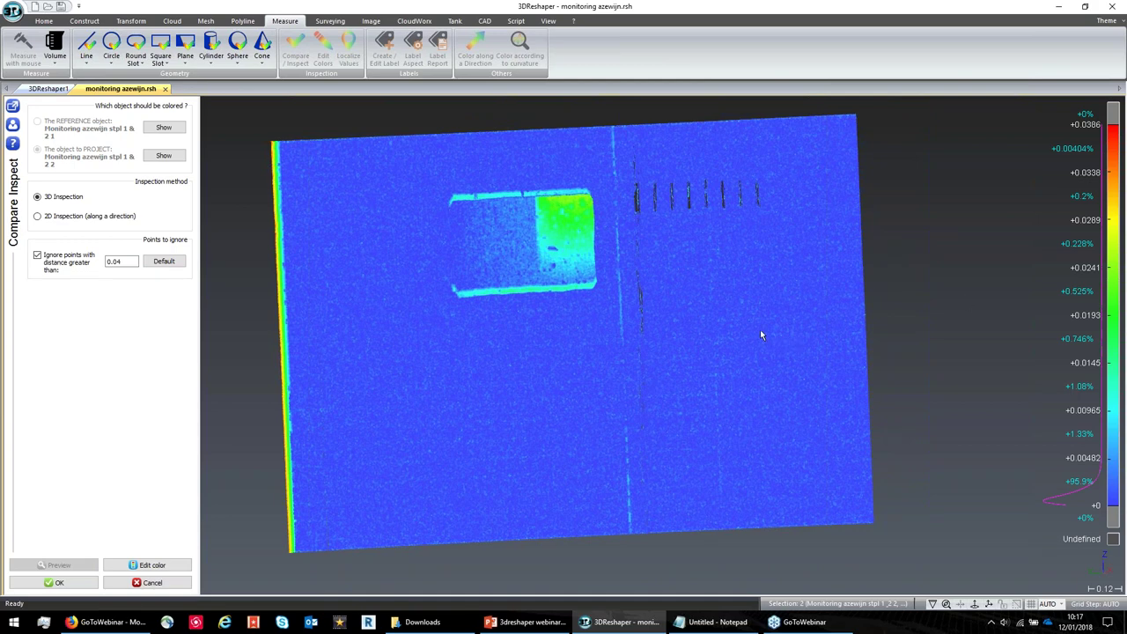
drag(496, 254, 513, 261)
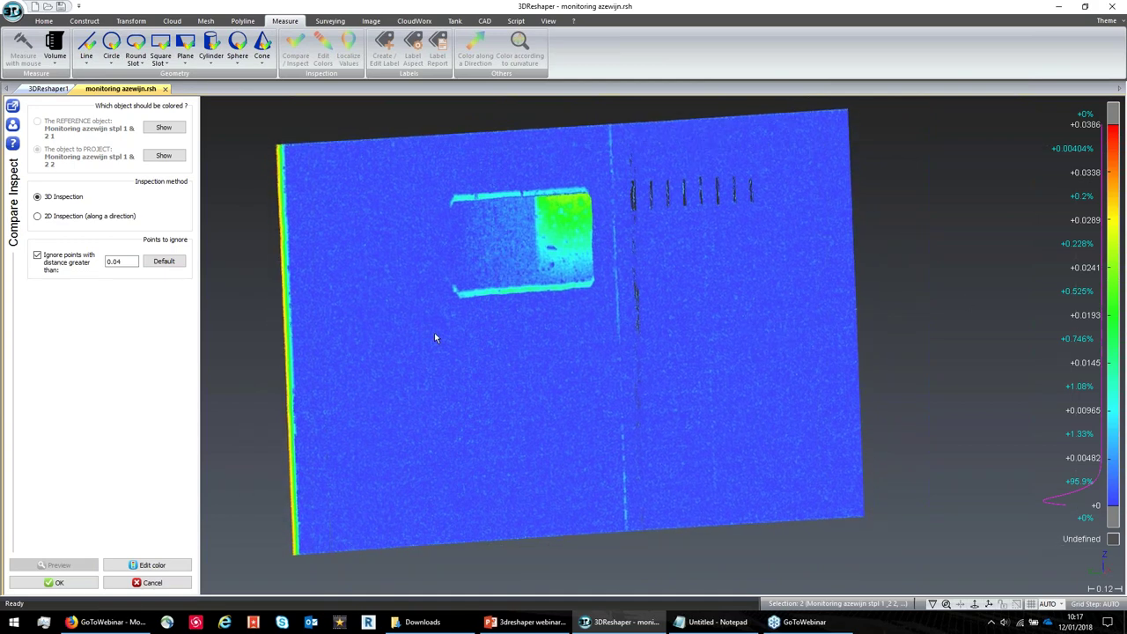
- Lower the maximum of the inspection colour scale to about 0.0252 and accept the cloud comparison
click(148, 565)
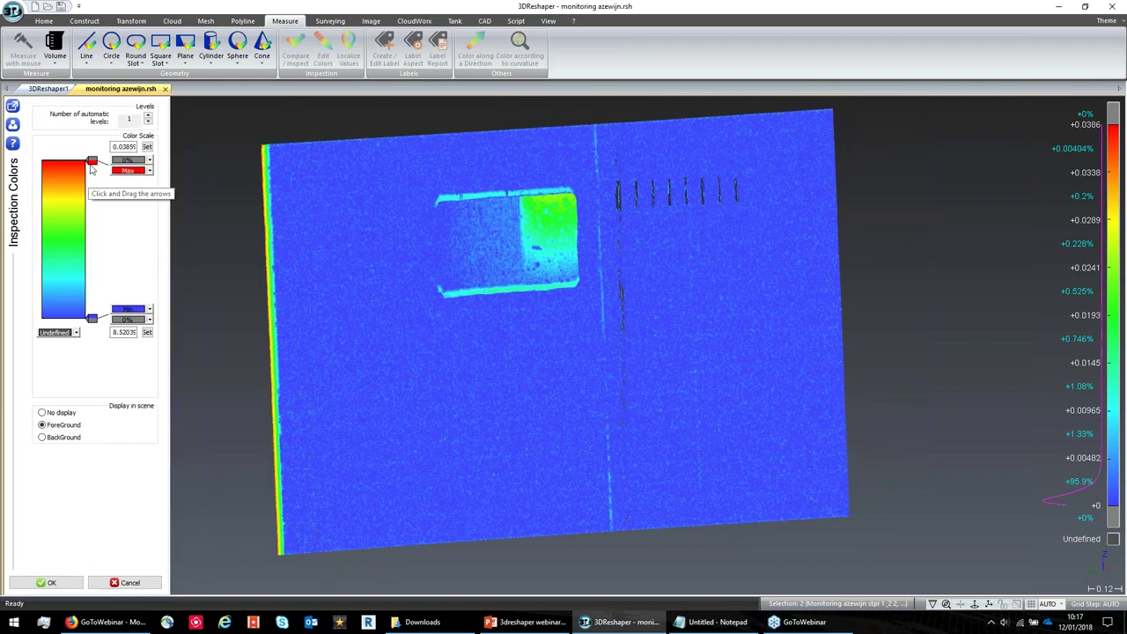
drag(91, 162, 89, 220)
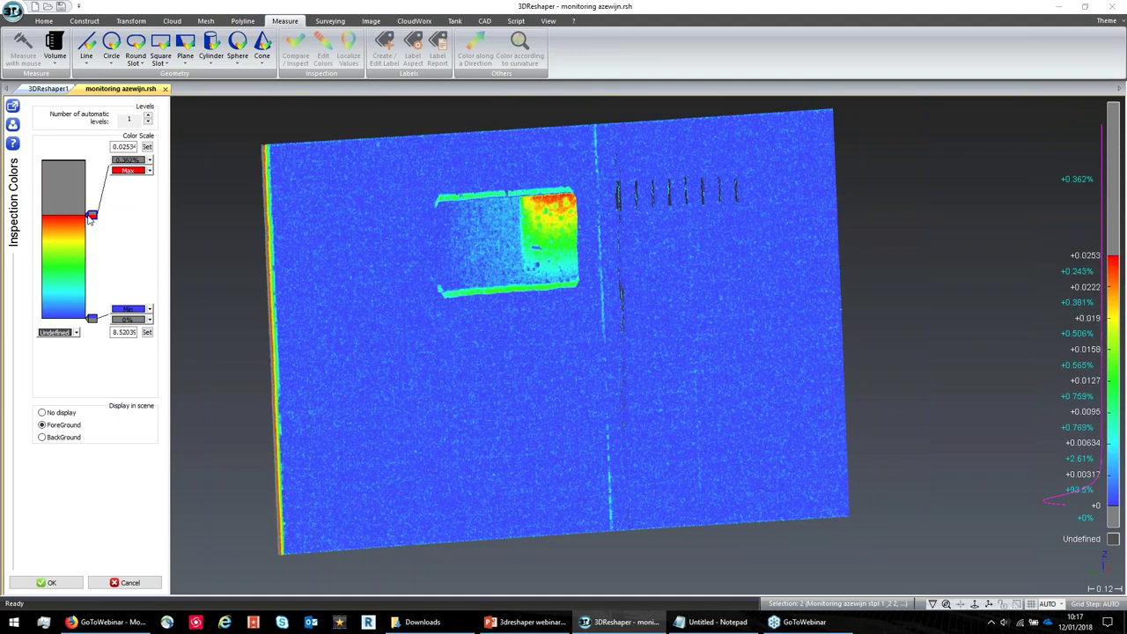
click(147, 147)
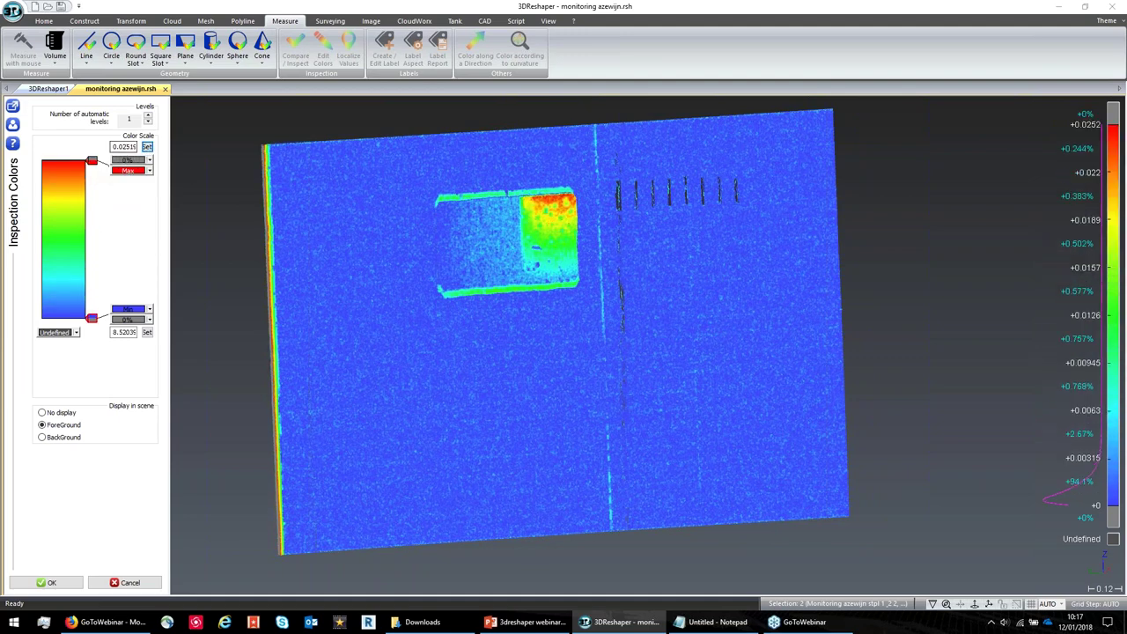
mouse_move(93, 318)
mouse_down()
mouse_move(92, 303)
mouse_move(94, 318)
mouse_up()
click(46, 581)
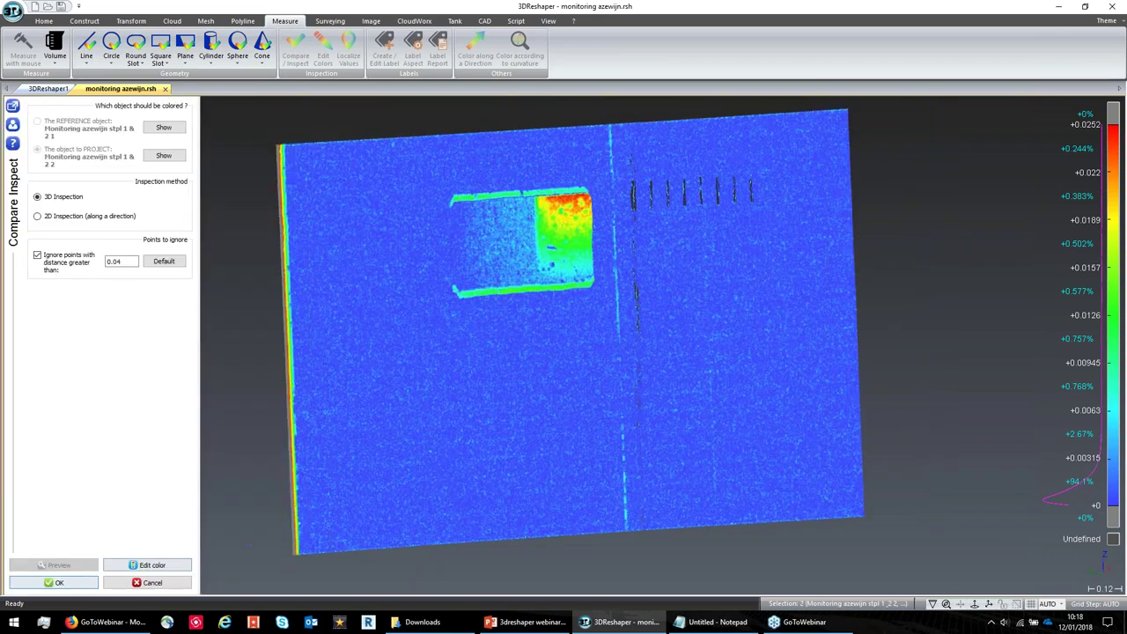
click(71, 584)
- Create six automatically numbered deviation labels spread over the red-to-cyan displaced patch of the wall
drag(487, 343, 523, 347)
right_click(519, 350)
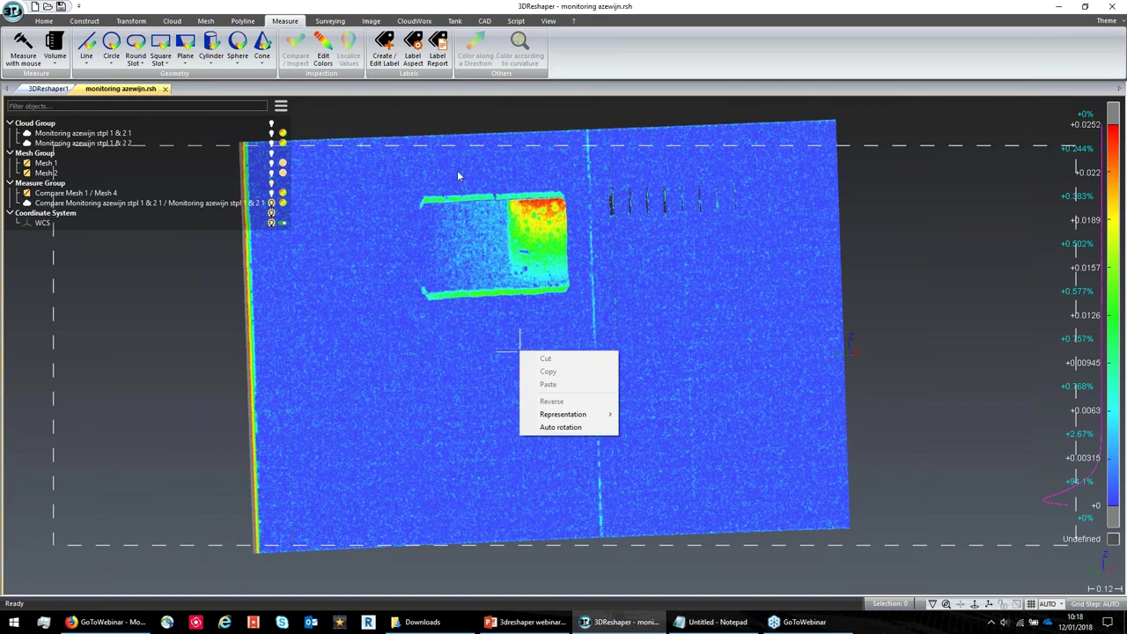
key(Escape)
click(384, 49)
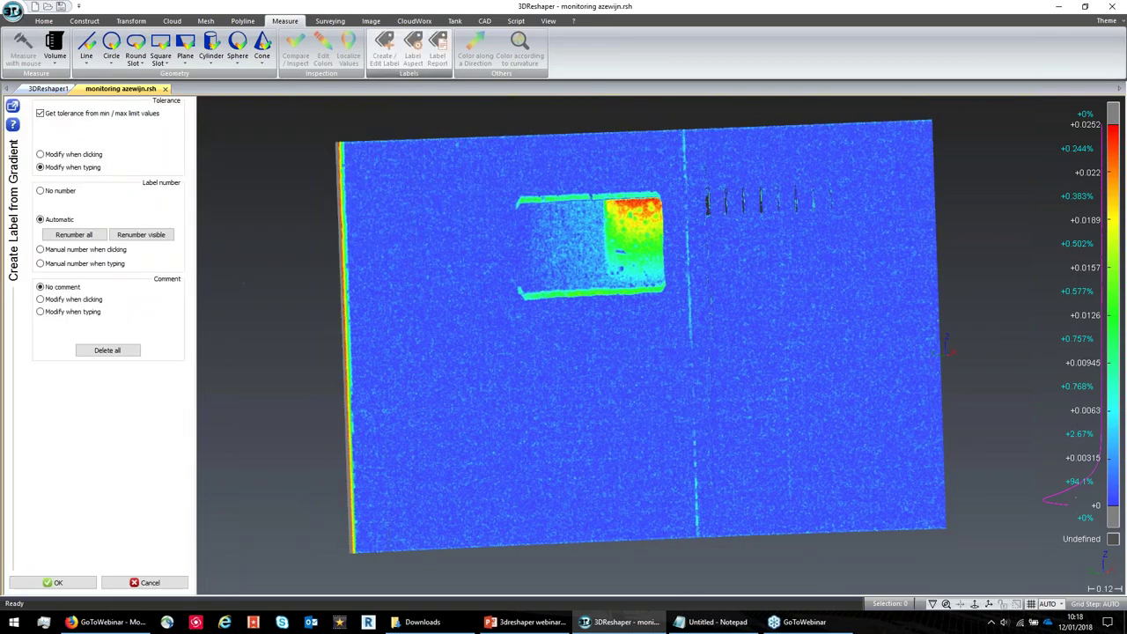
click(654, 206)
click(622, 206)
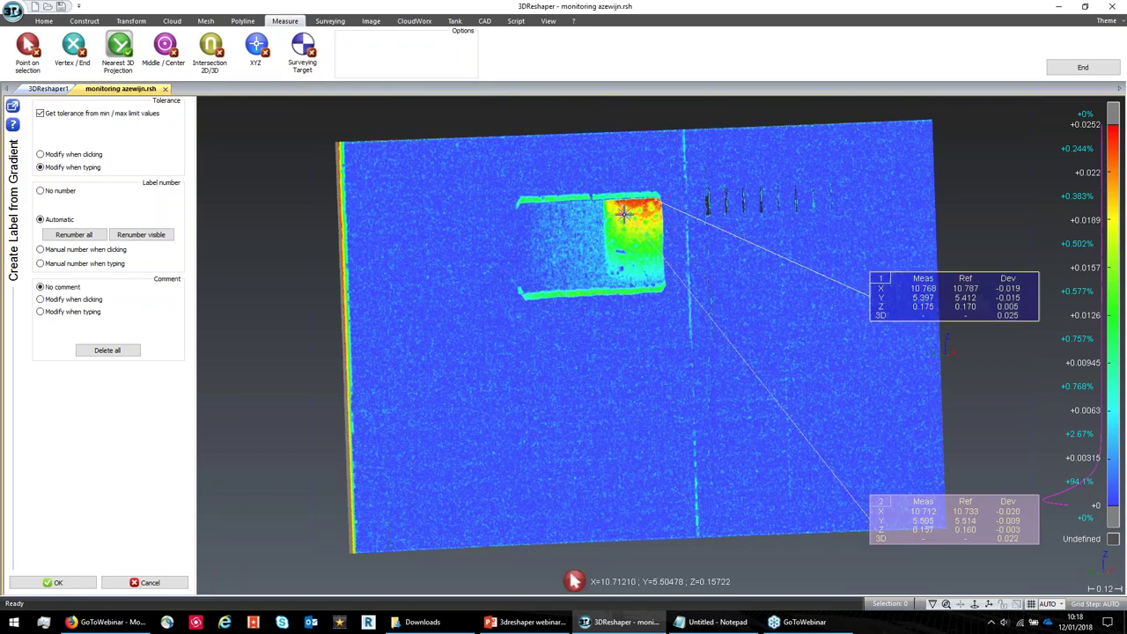
click(616, 234)
click(652, 257)
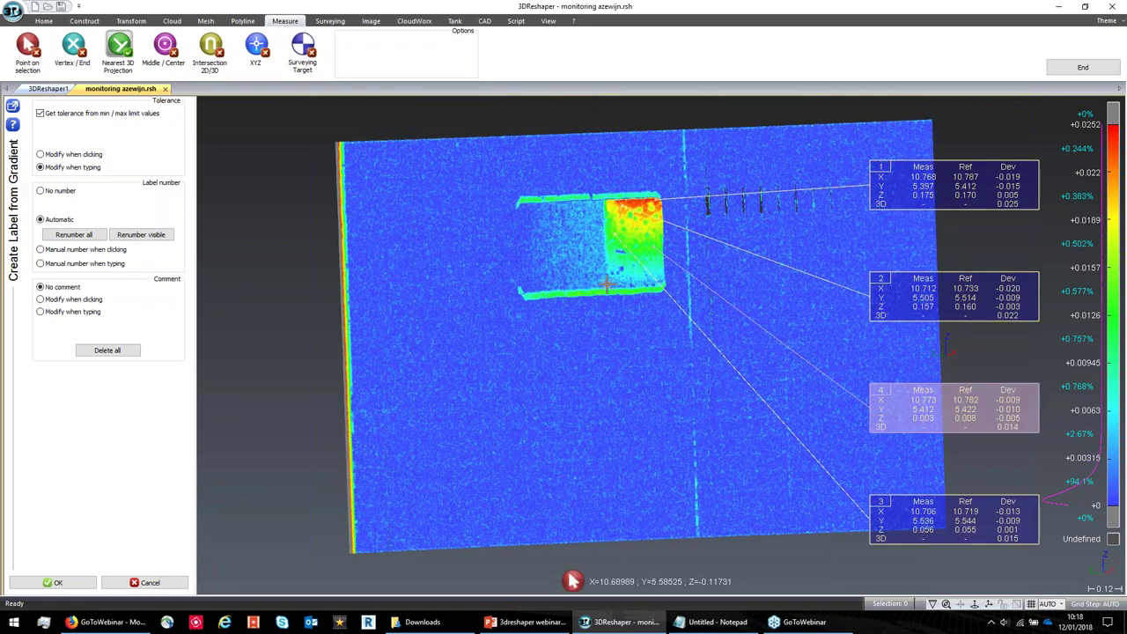
click(618, 270)
click(638, 284)
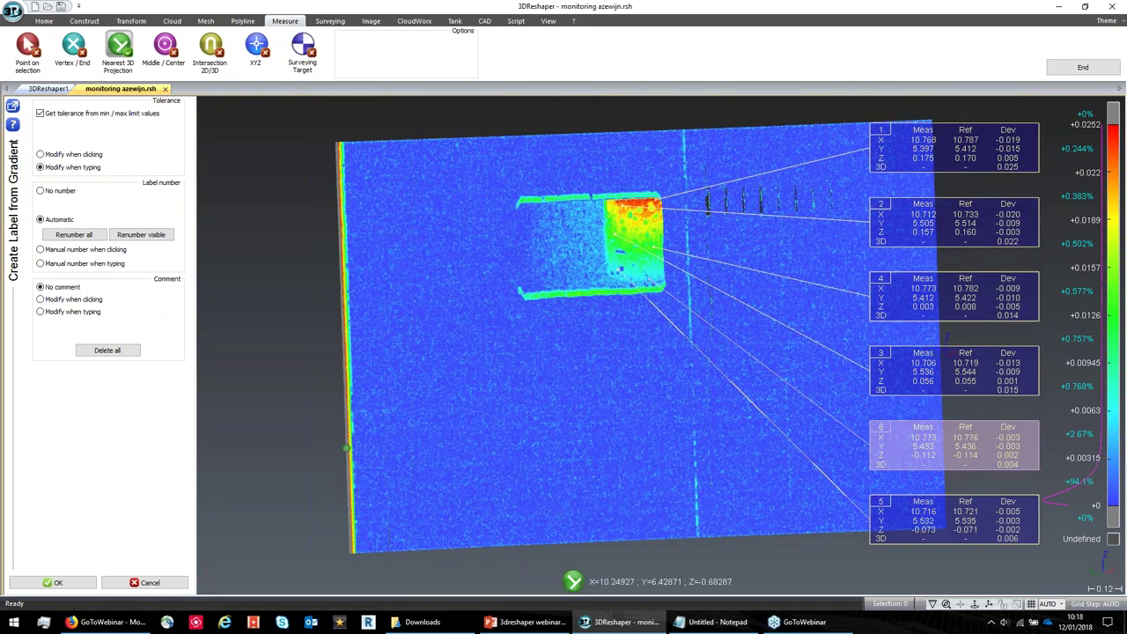
click(53, 582)
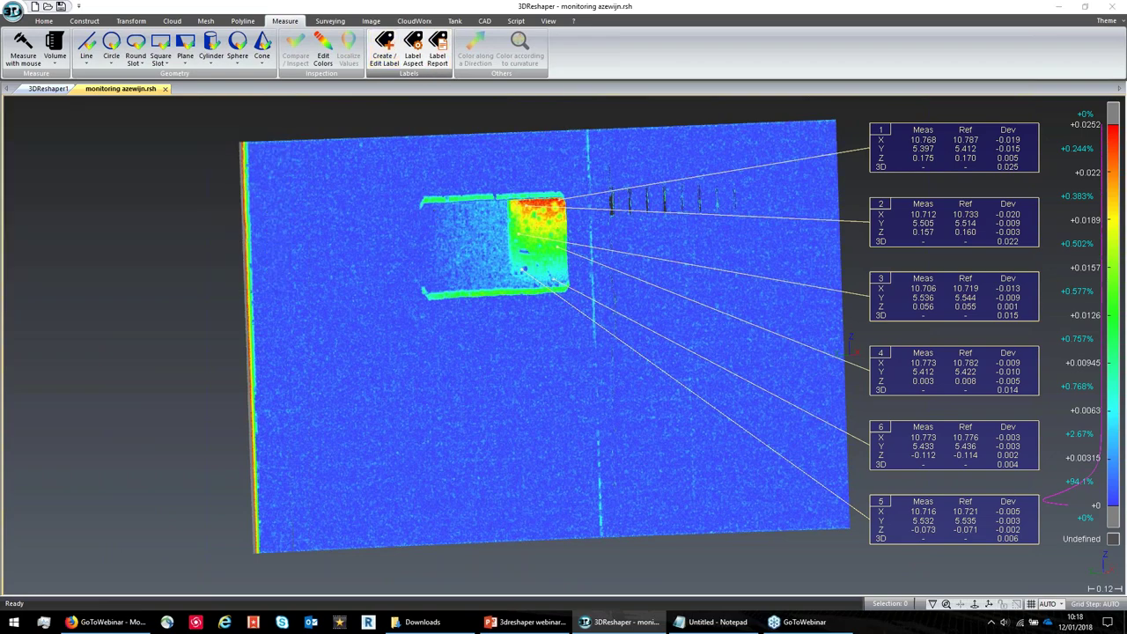
- Set up a label report covering all labels with three decimals and preview its printed layout
click(438, 52)
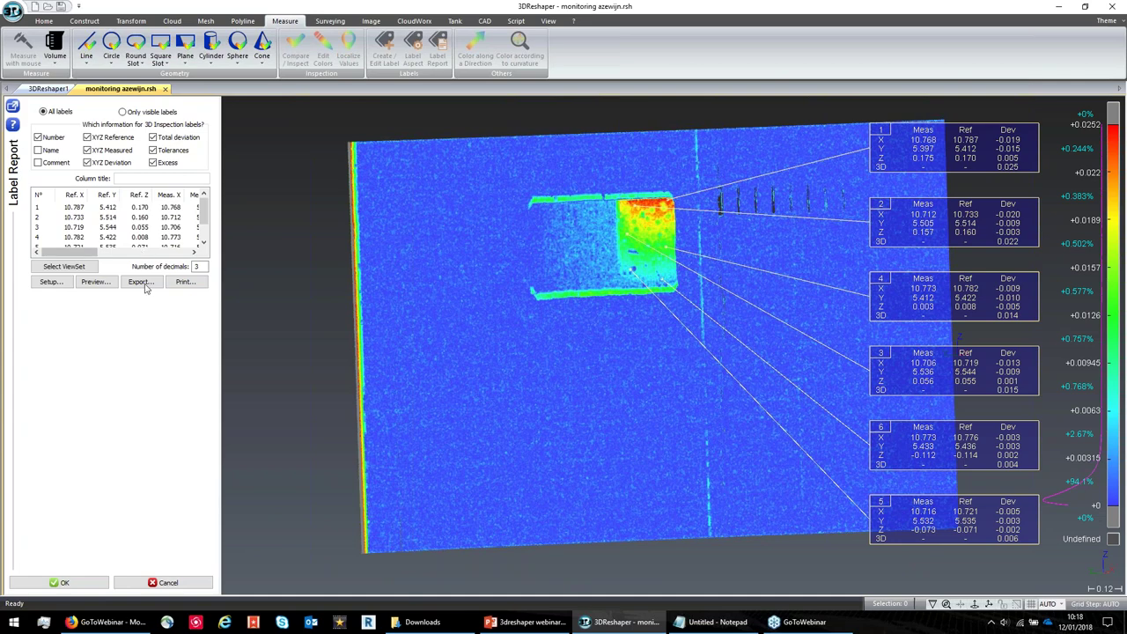
click(97, 285)
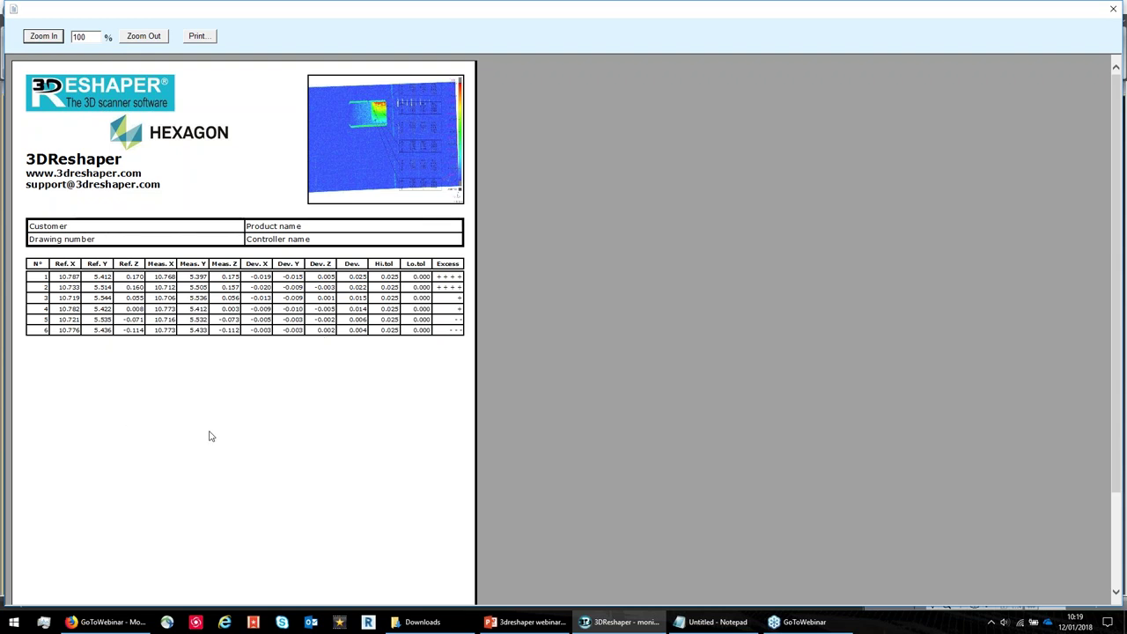
double_click(667, 19)
click(855, 60)
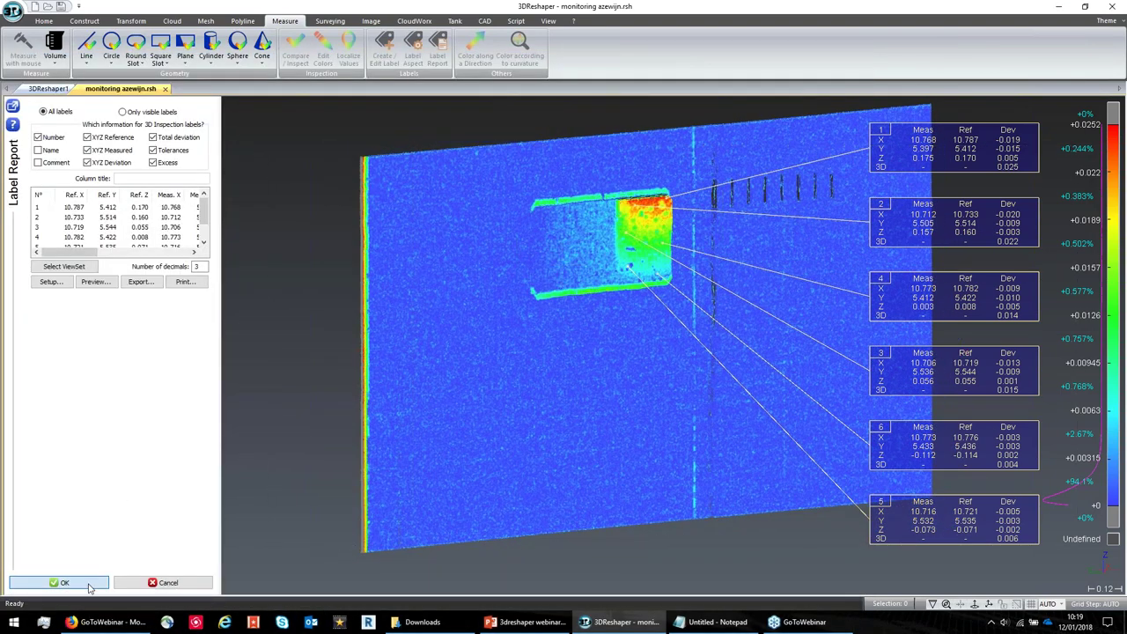
click(89, 585)
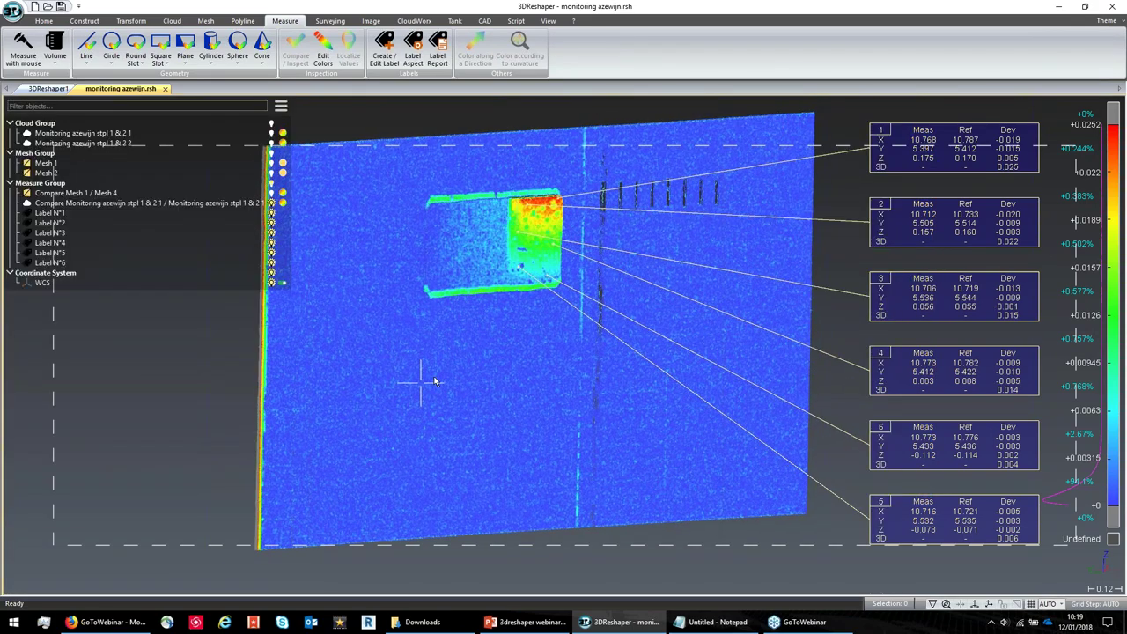
middle_drag(445, 370, 478, 280)
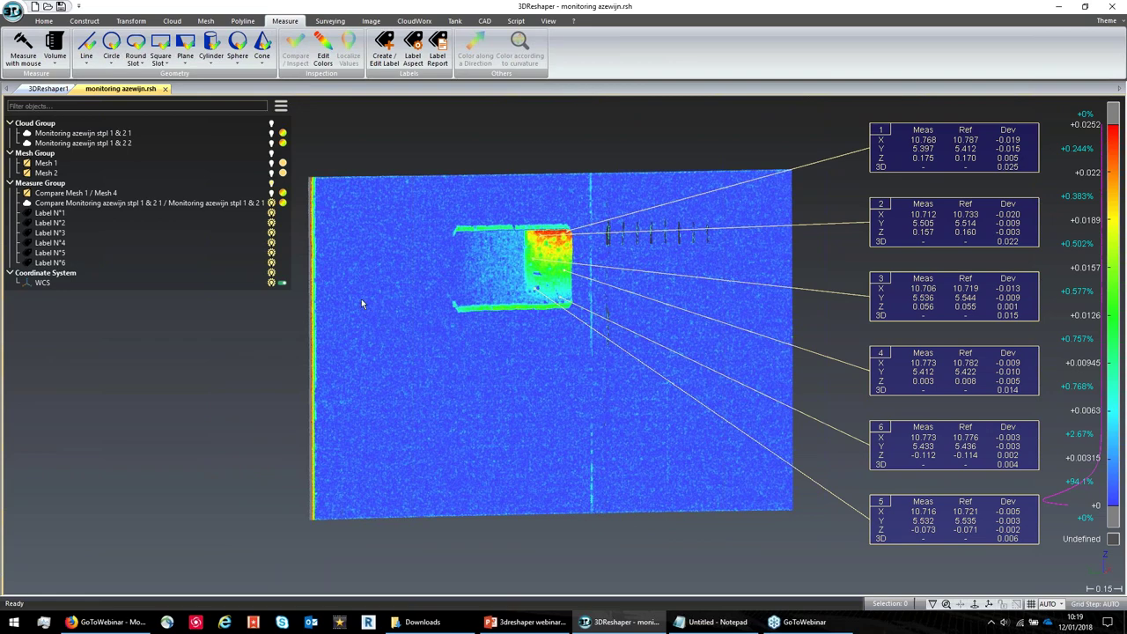
click(14, 11)
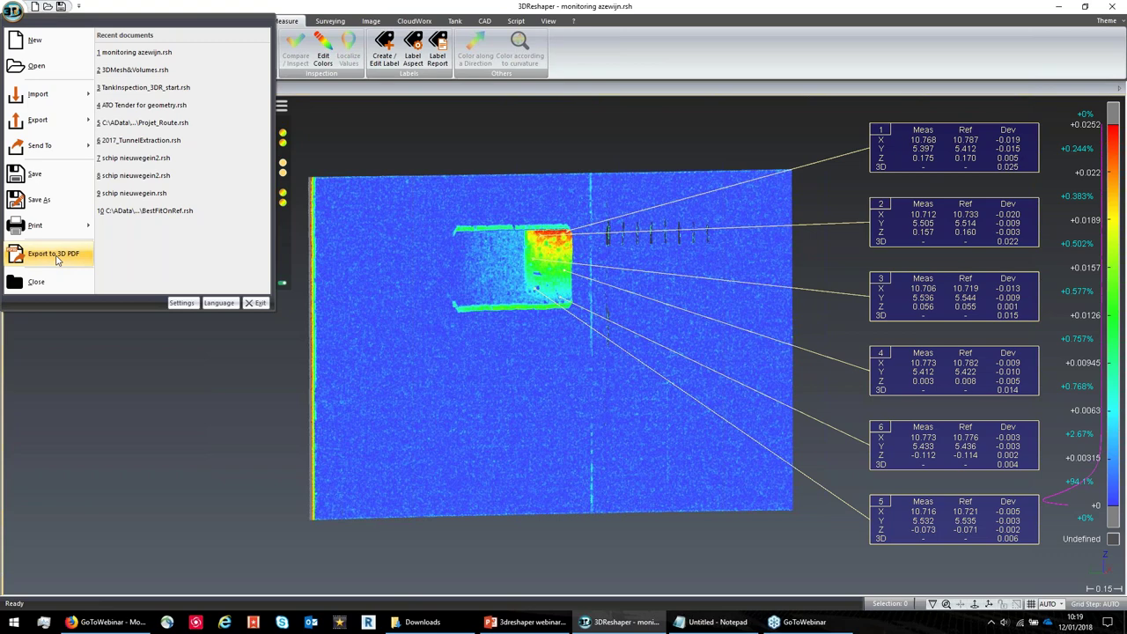
click(426, 161)
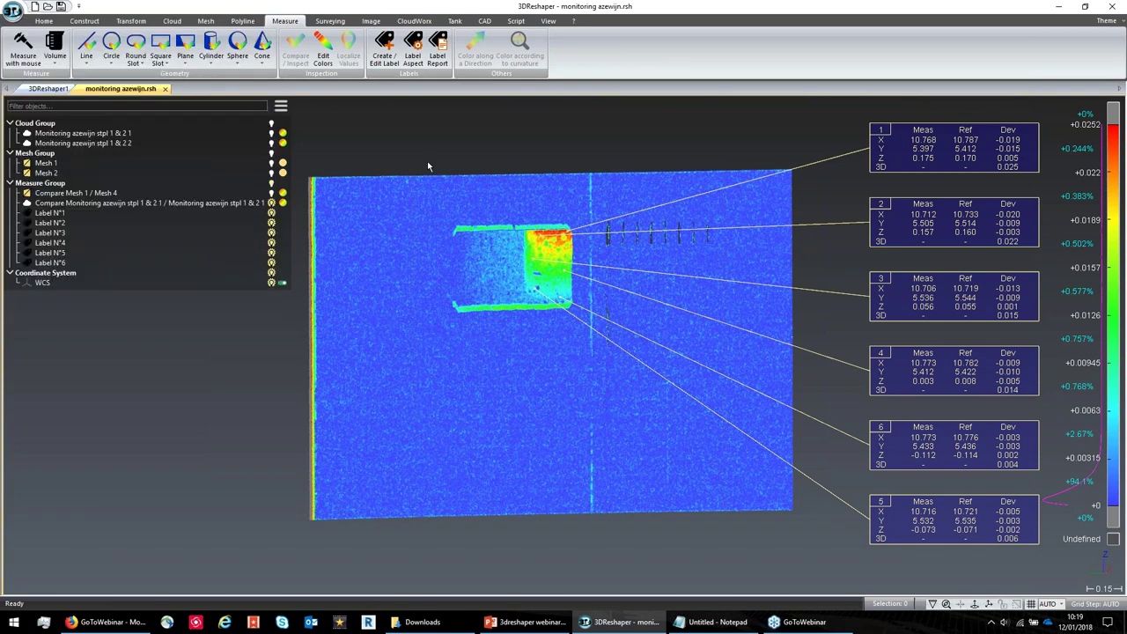
mouse_move(440, 322)
mouse_down()
mouse_move(476, 331)
mouse_move(423, 327)
mouse_up()
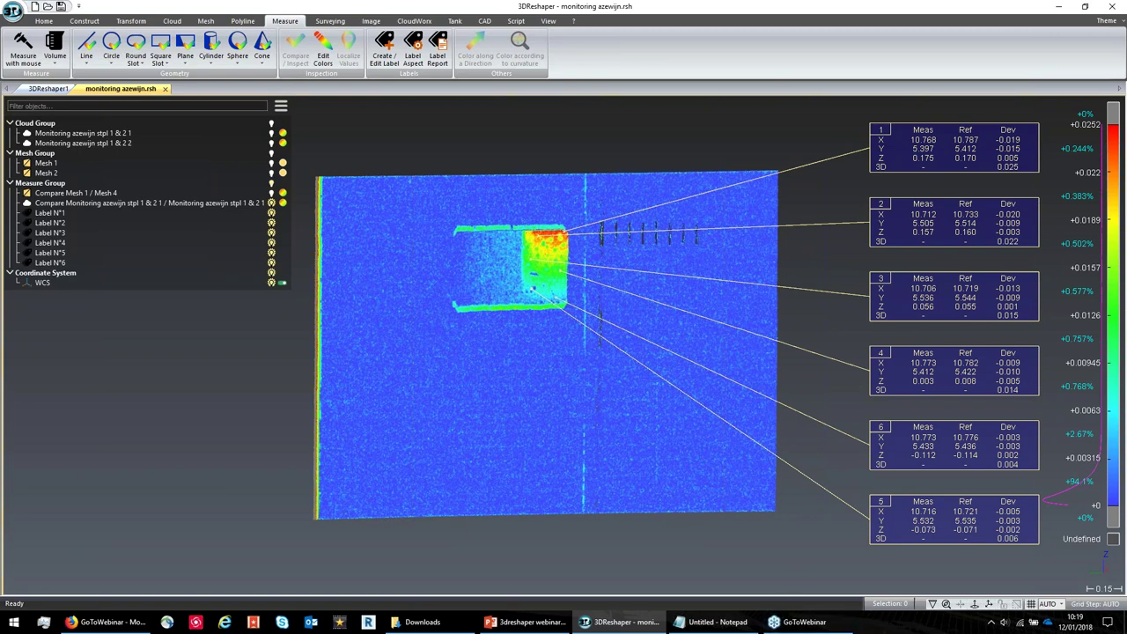
- Check the 3DReshaper Main Features slide in PowerPoint and return to 3DReshaper
click(534, 623)
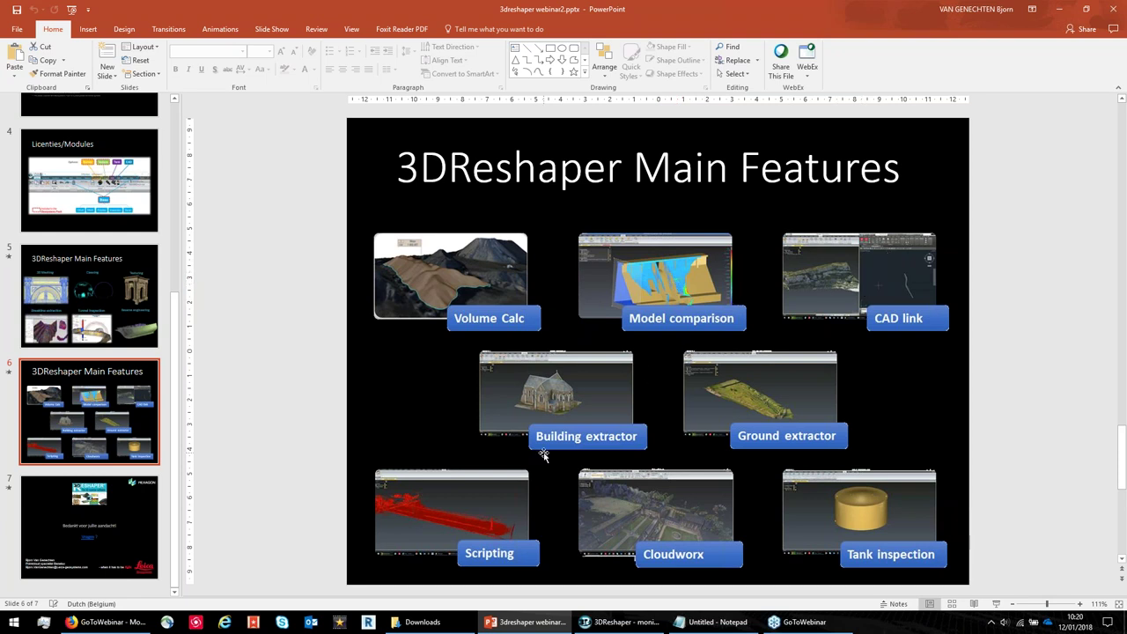
click(621, 628)
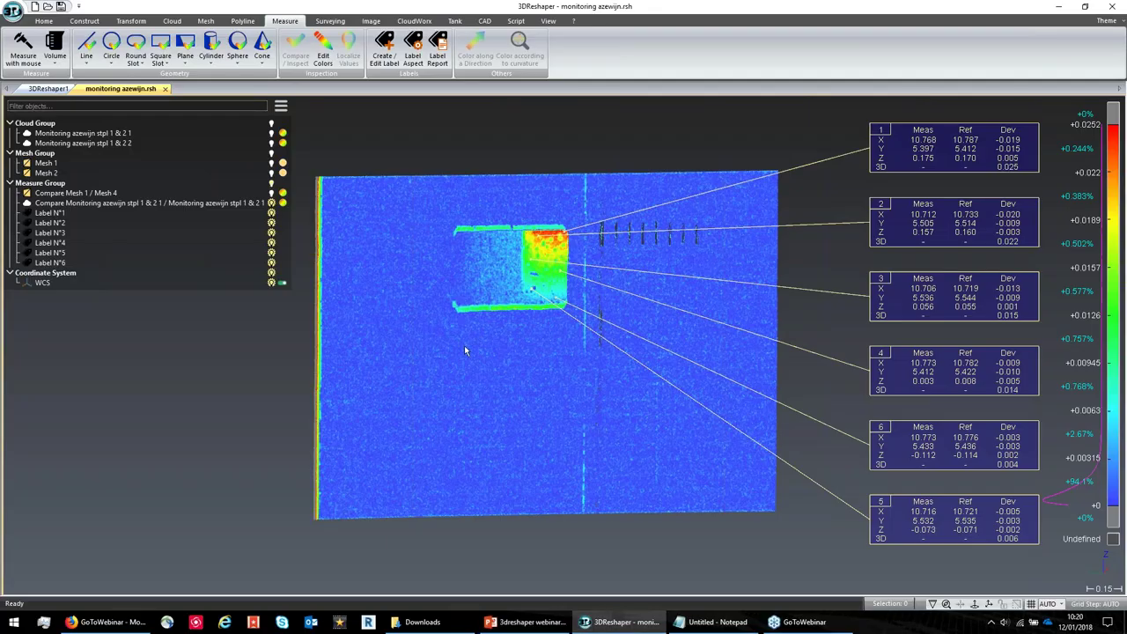
- Close the wall monitoring project without saving and open Projet_Route.rsh from the Resdhaper2CAD folder
click(165, 89)
click(573, 320)
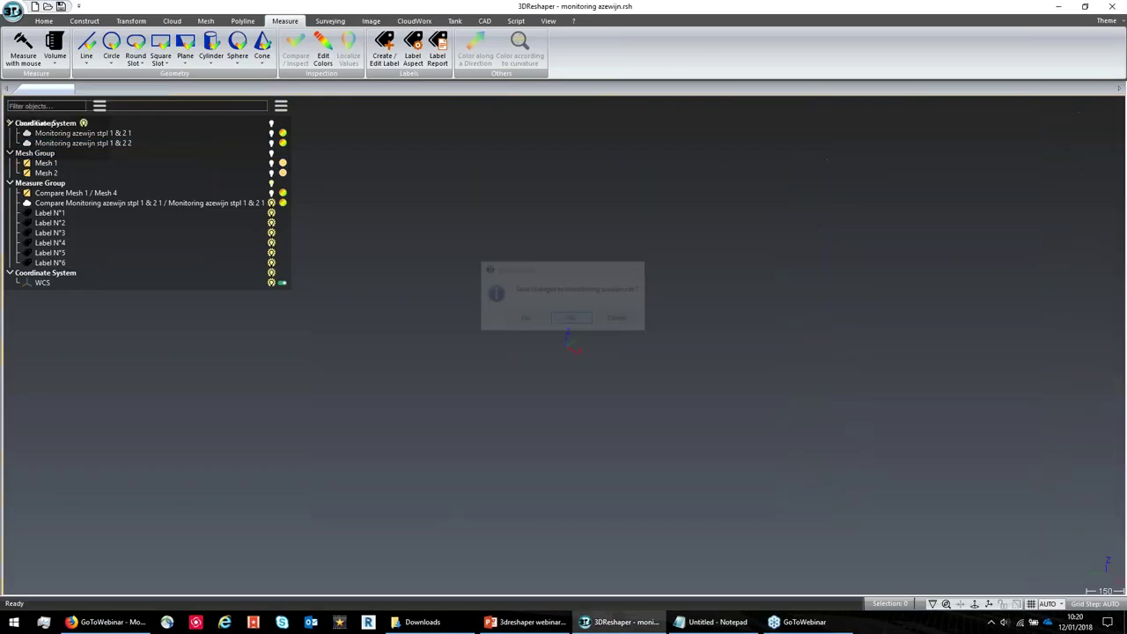
click(13, 11)
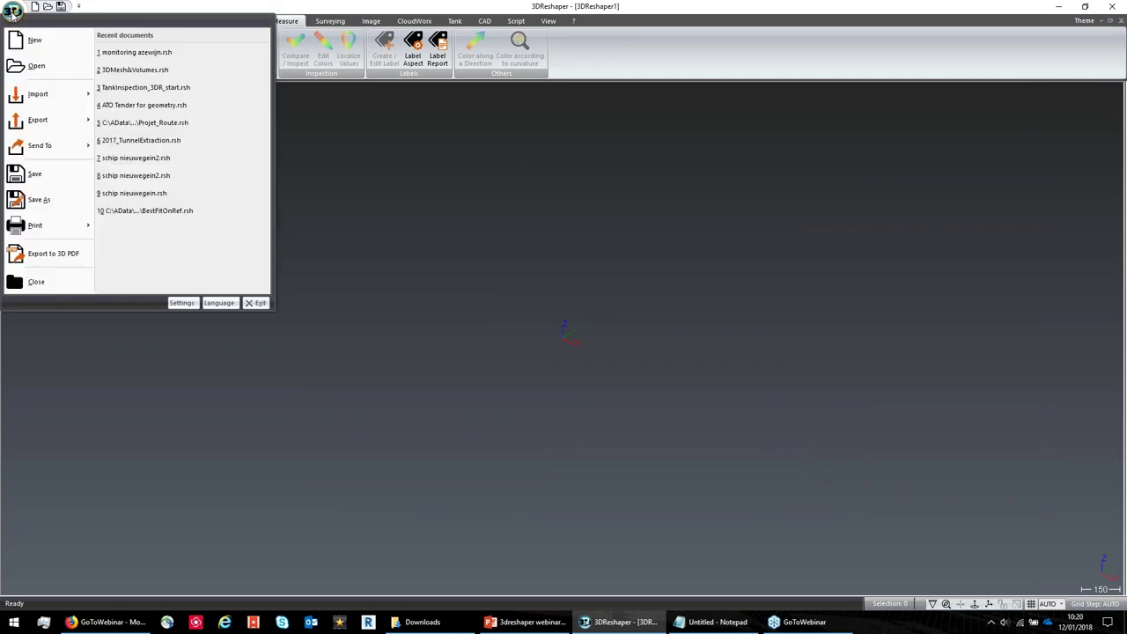
click(34, 66)
click(77, 224)
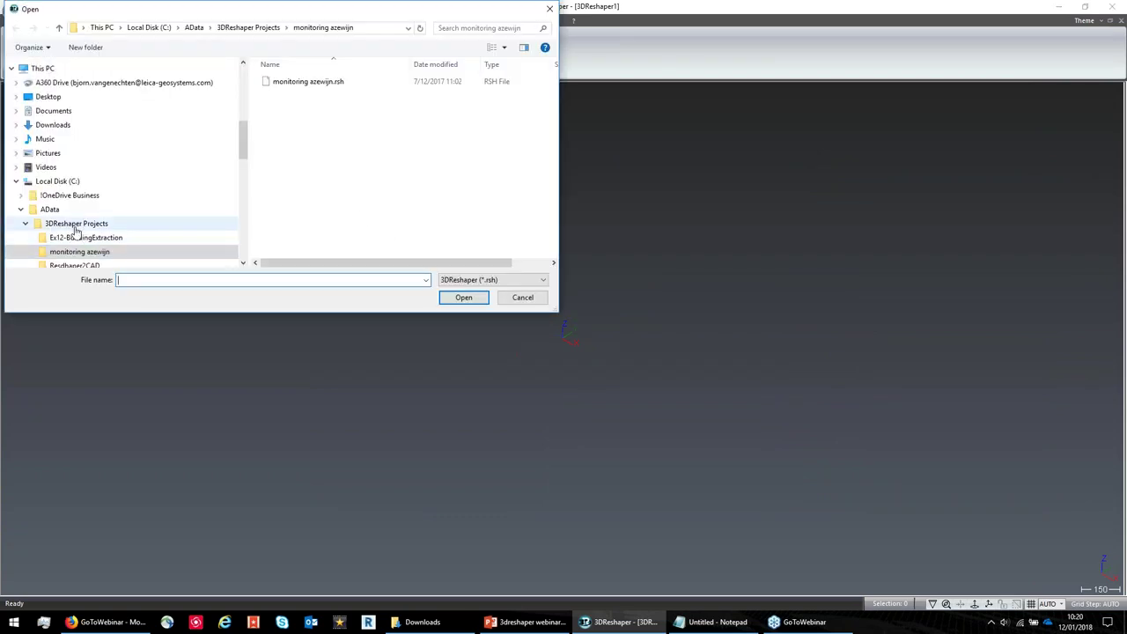
double_click(289, 106)
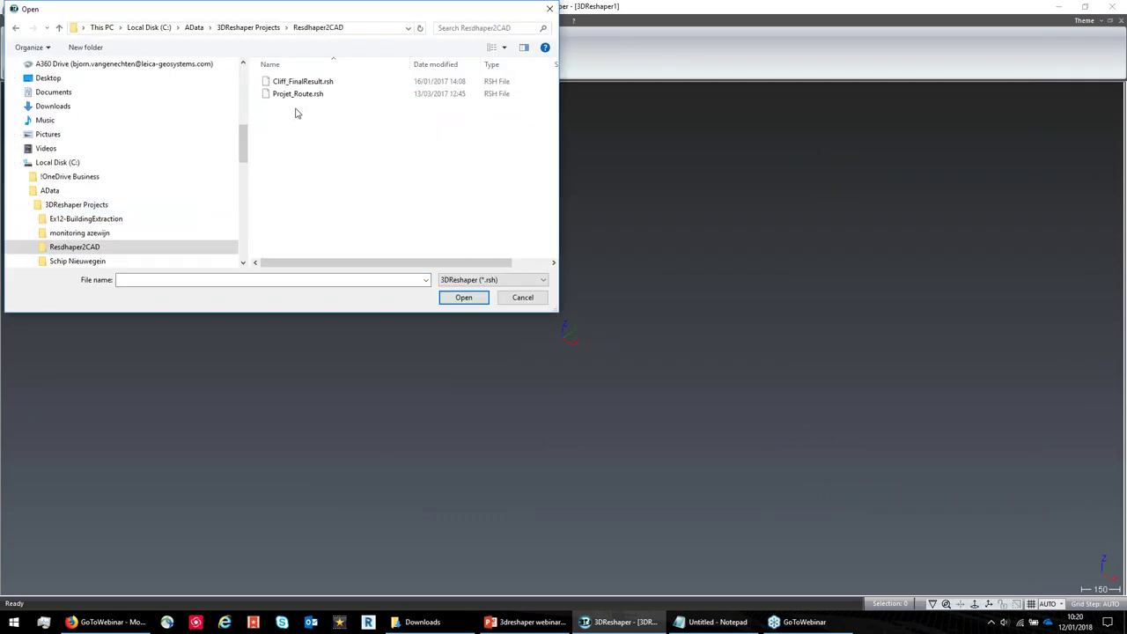
double_click(299, 94)
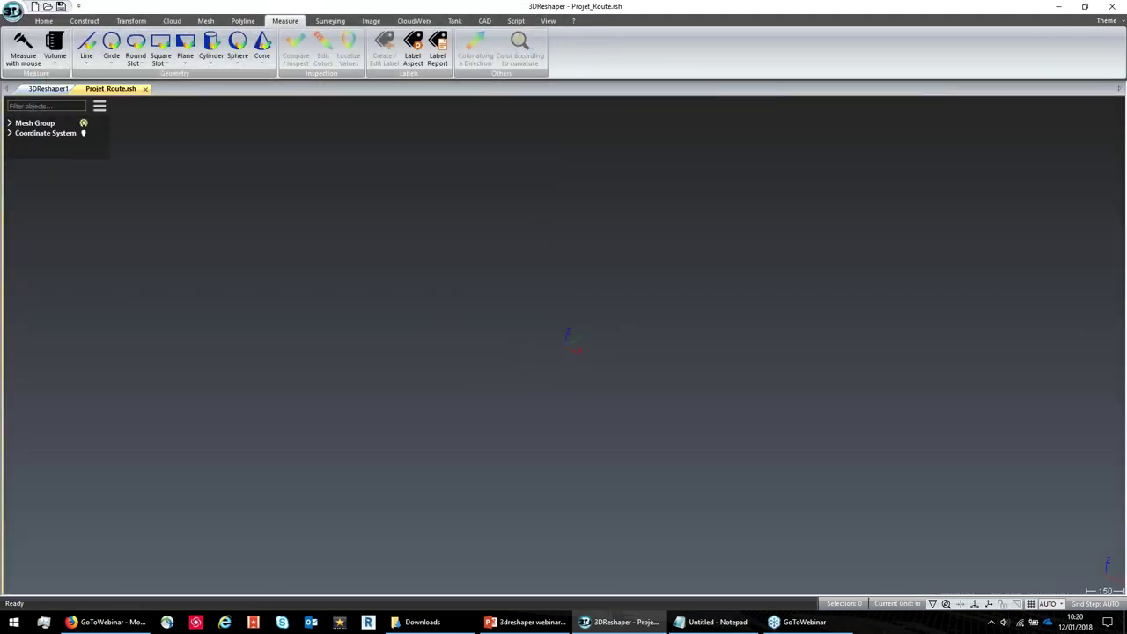
middle_drag(491, 308, 529, 288)
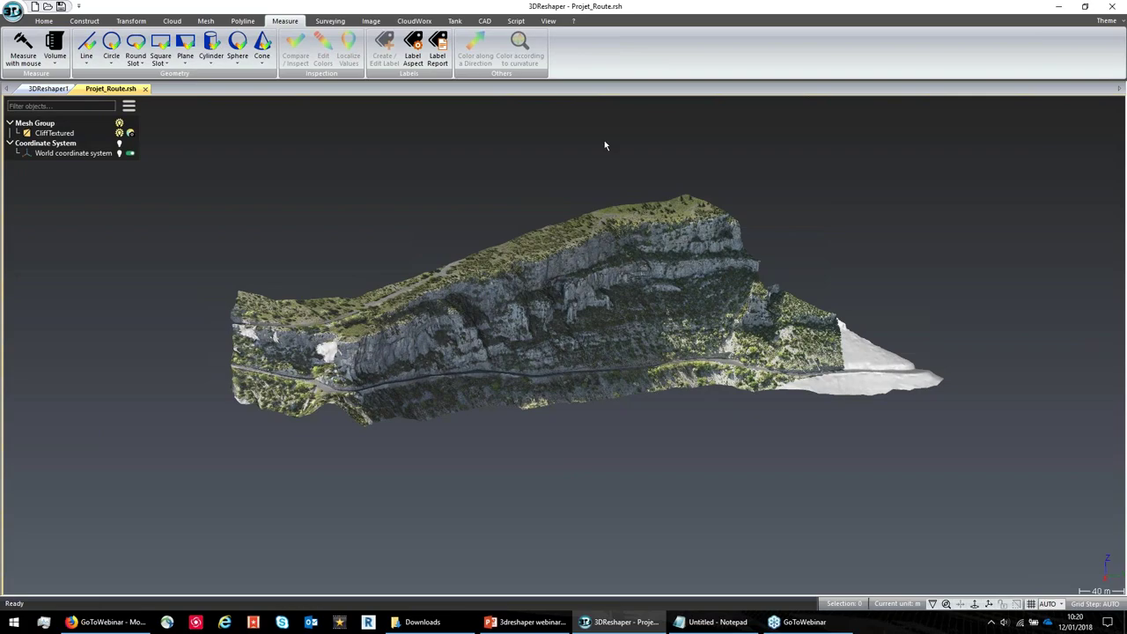
- Launch AutoCAD Civil 3D 2017 from the desktop
drag(554, 6, 350, 35)
key(super+d)
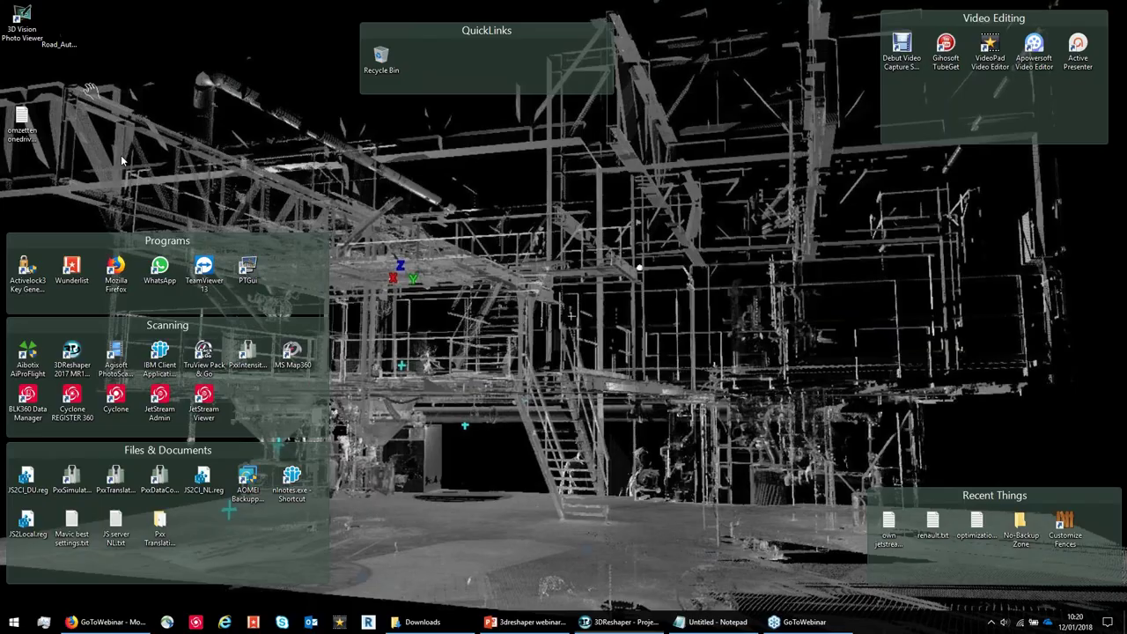
double_click(58, 40)
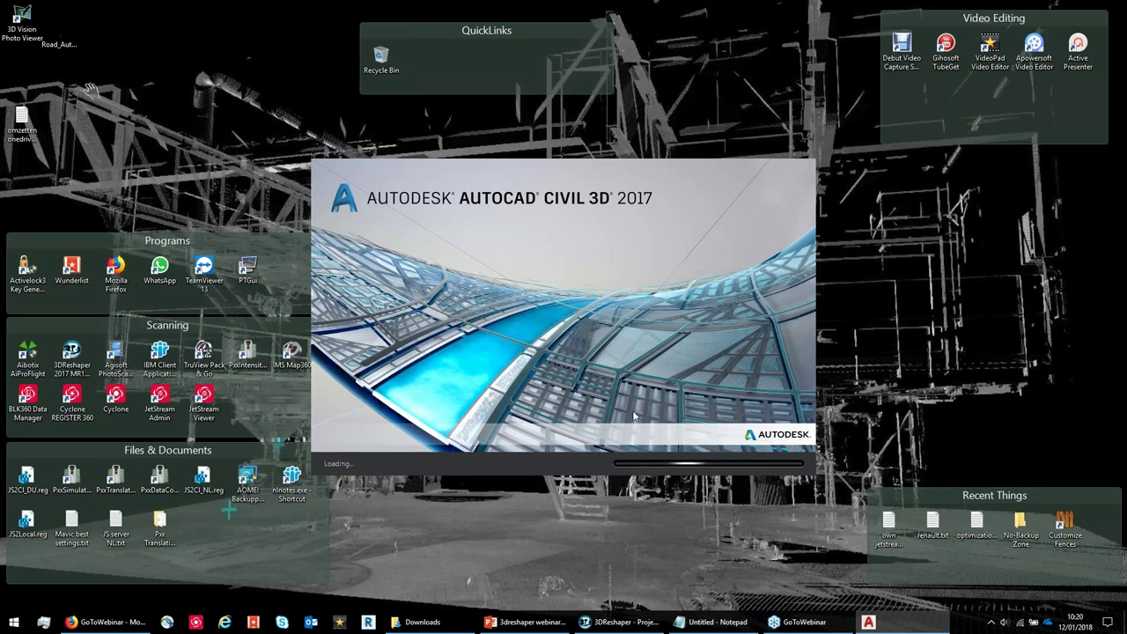
mouse_move(619, 622)
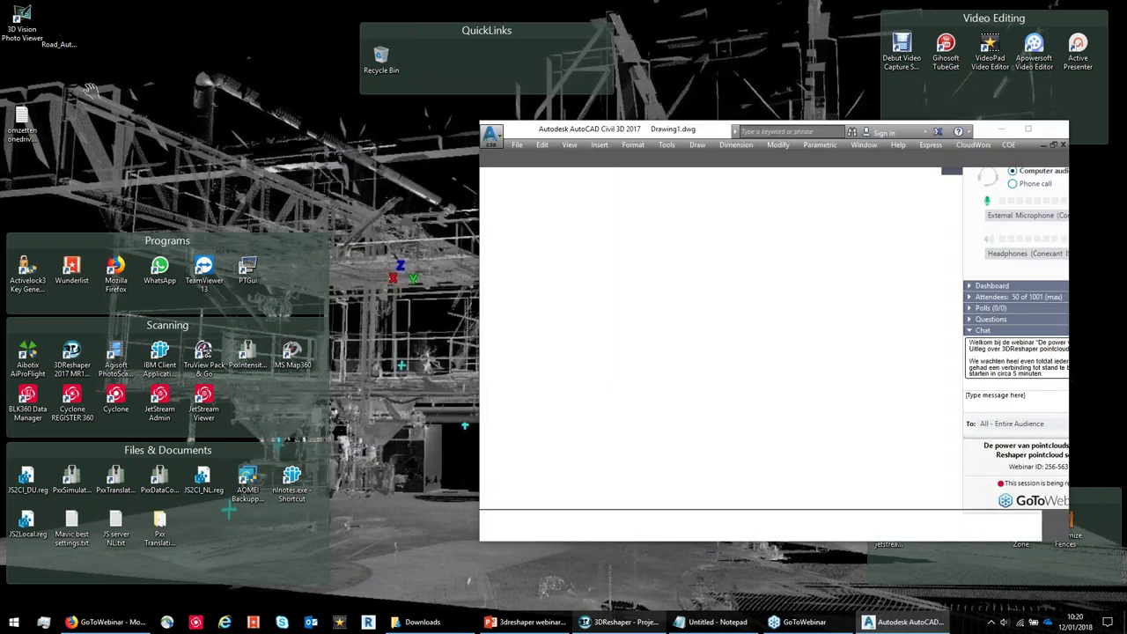
- Switch to 3DReshaper and fit the Projet_Route.rsh window to one half of the desktop
click(616, 621)
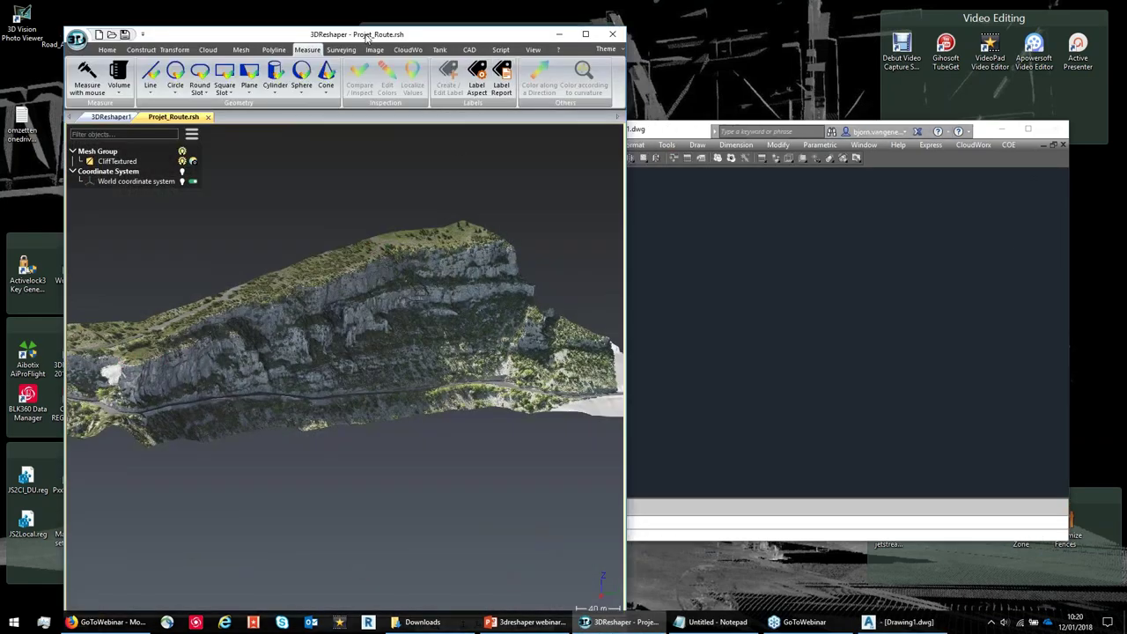
drag(368, 34, 3, 3)
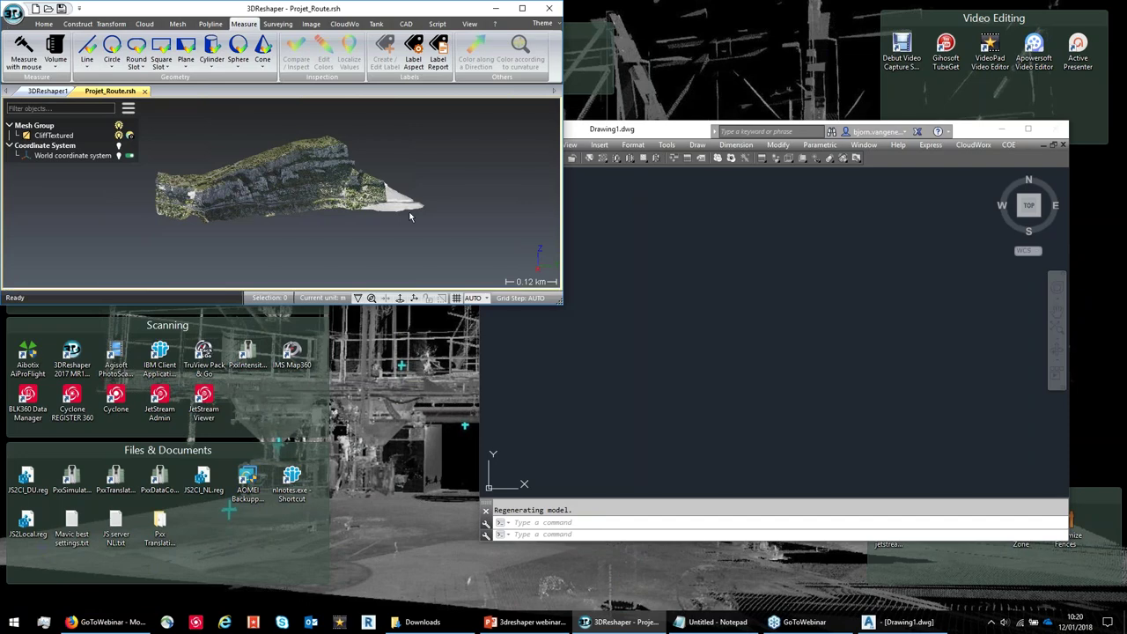
key(super+Down)
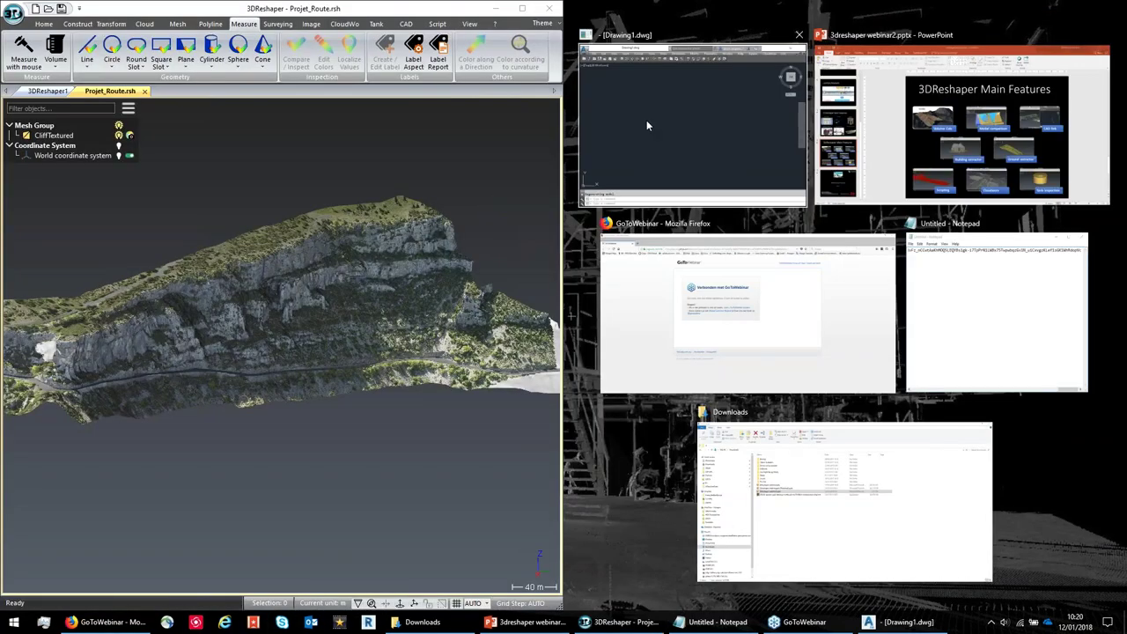
- Open Road_AutoCAD.dwg in AutoCAD Civil 3D and place its window side by side with 3DReshaper
click(647, 125)
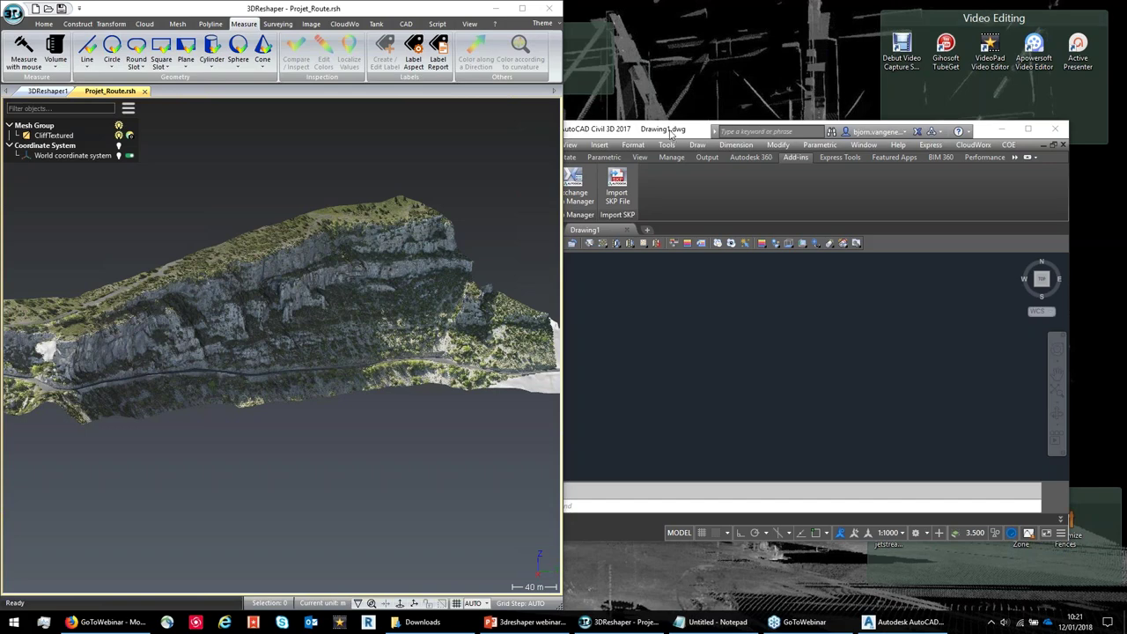
click(729, 349)
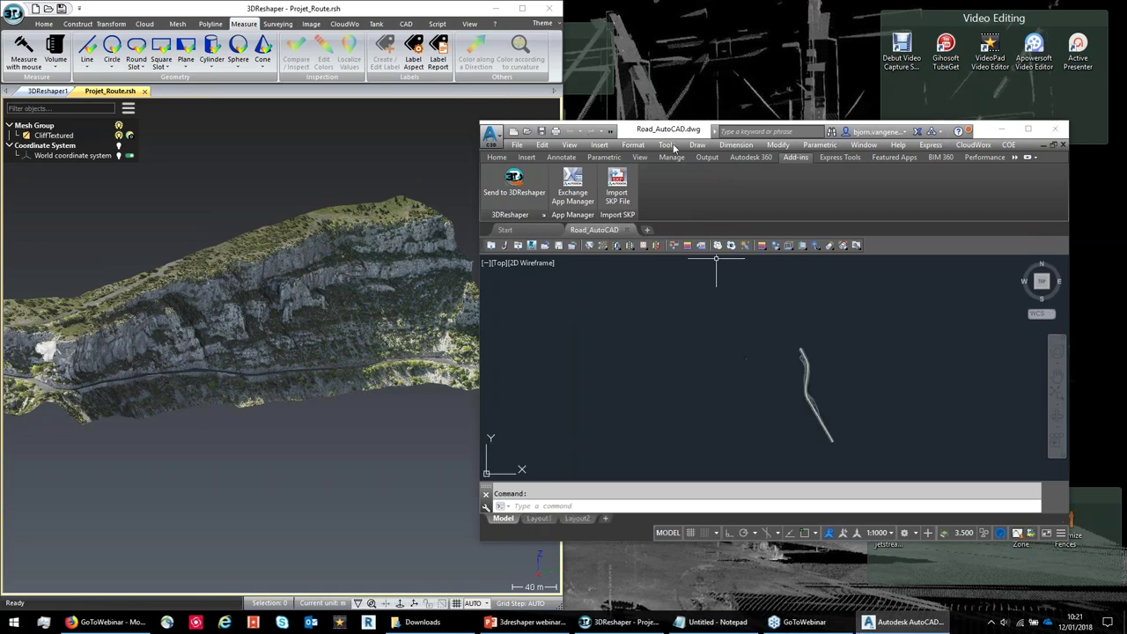
drag(729, 132, 1126, 171)
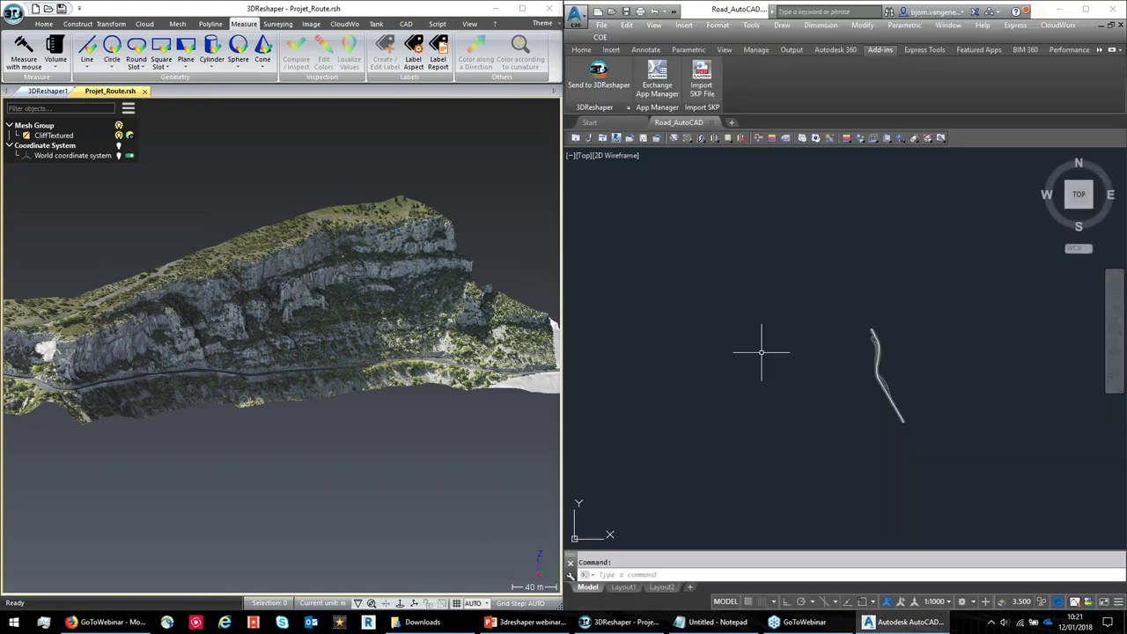
- Change the representation of the CliffTextured mesh in 3DReshaper from textured to plain shaded
drag(326, 329, 373, 290)
scroll(373, 288, up, 5)
right_click(393, 214)
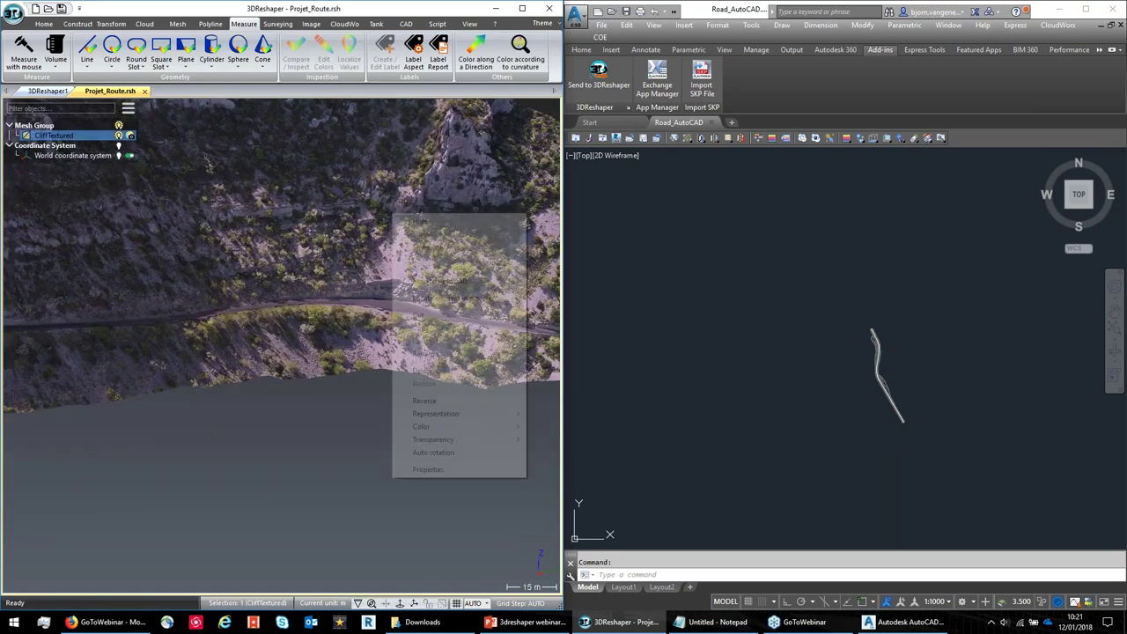
mouse_move(475, 414)
click(564, 410)
mouse_move(370, 290)
mouse_down()
mouse_move(325, 268)
mouse_move(290, 281)
mouse_move(335, 290)
mouse_move(321, 260)
mouse_move(339, 251)
mouse_up()
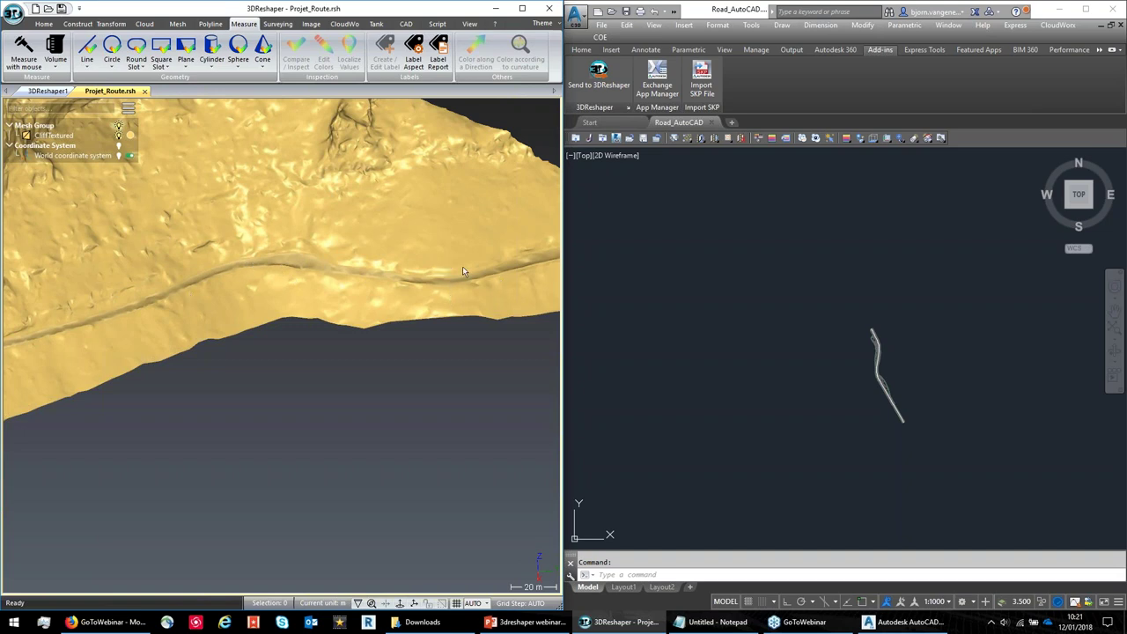
- Send the road's centre line polyline from the Civil 3D drawing to 3DReshaper
click(783, 311)
middle_drag(830, 340, 739, 314)
scroll(744, 314, up, 5)
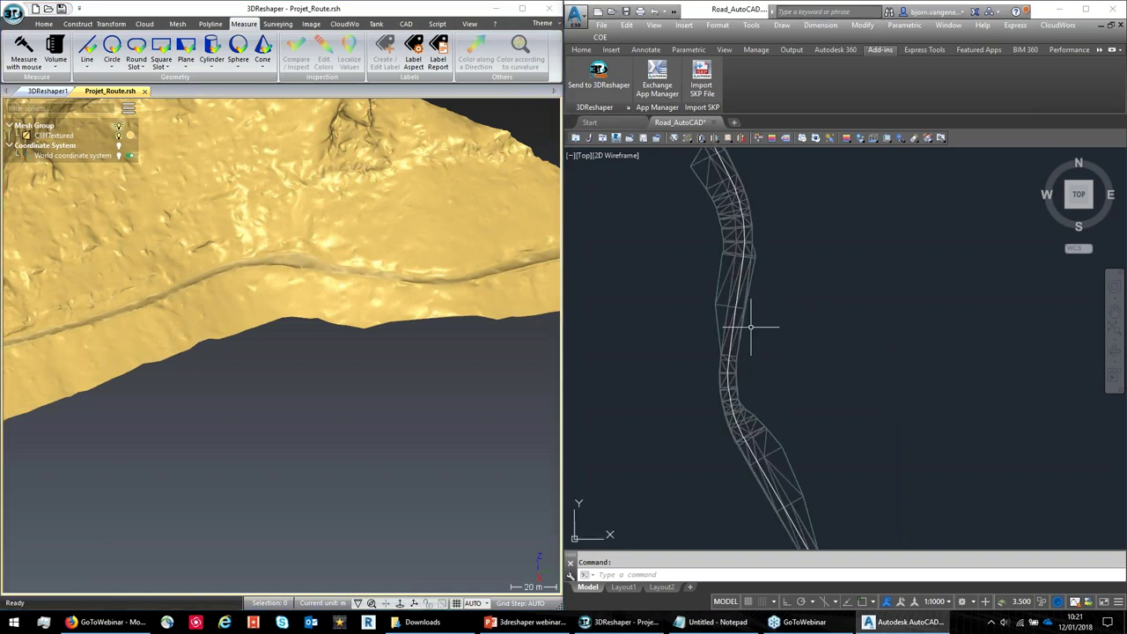
shift+middle_drag(720, 393, 740, 361)
scroll(740, 362, up, 5)
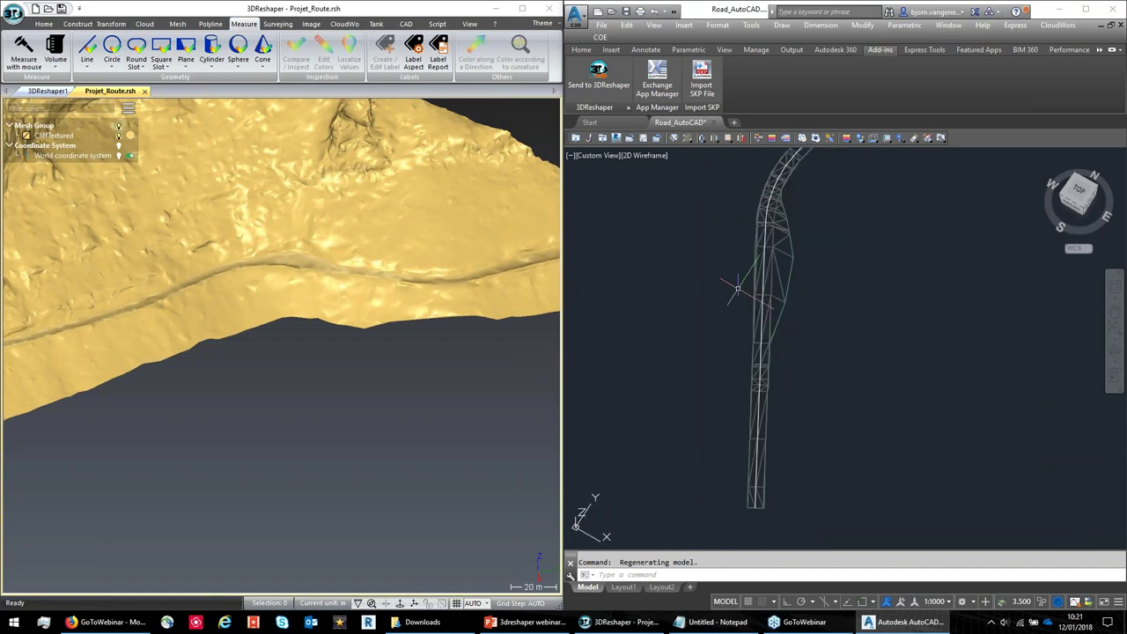
shift+middle_drag(748, 289, 747, 309)
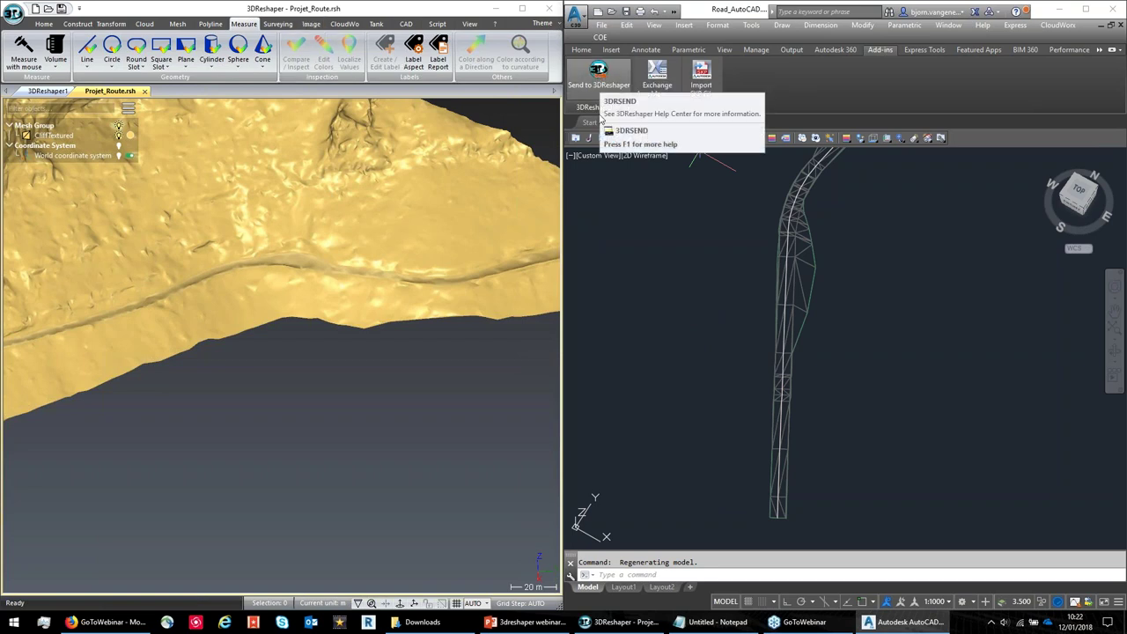
click(599, 85)
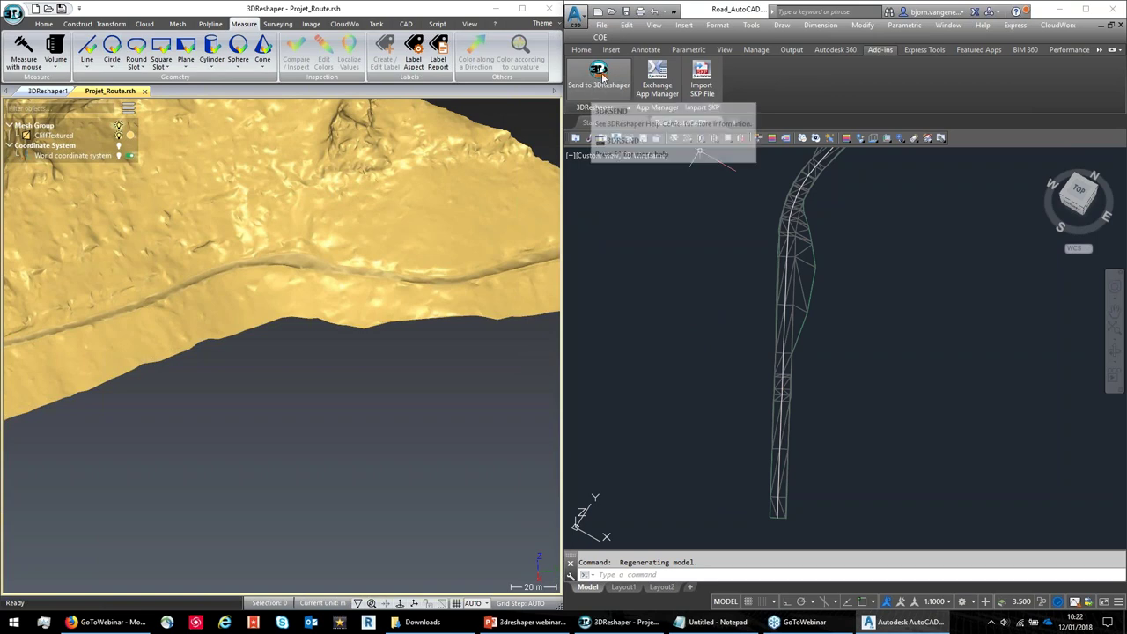
click(784, 295)
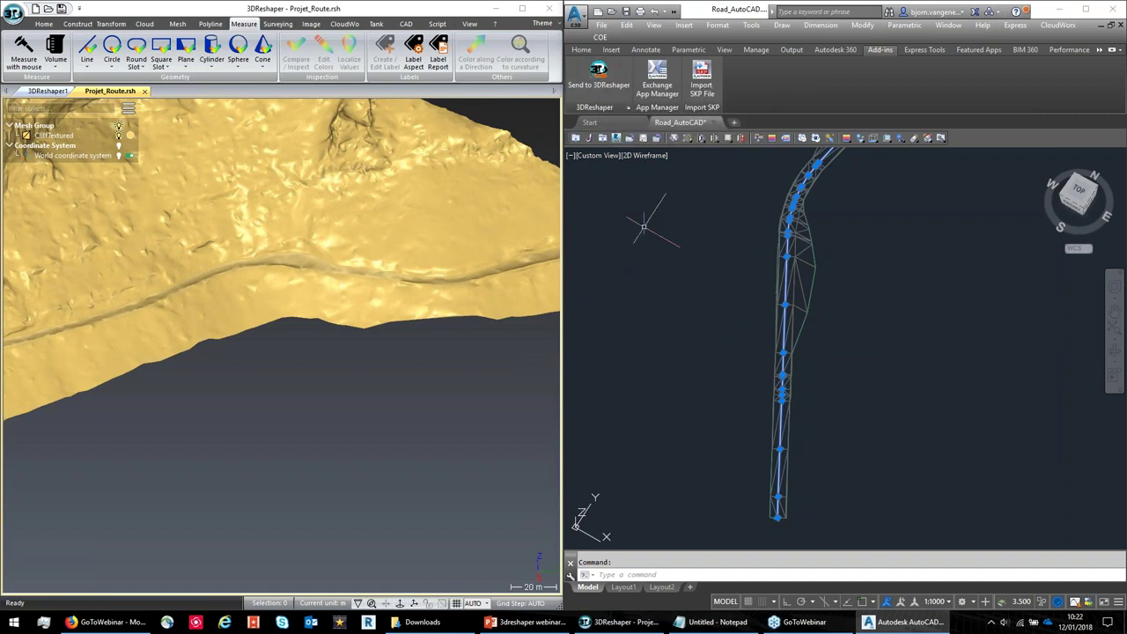
click(597, 82)
- Select the imported road centre line and the CliffTextured mesh in 3DReshaper and start creating cross sections along the axis
scroll(330, 354, up, 3)
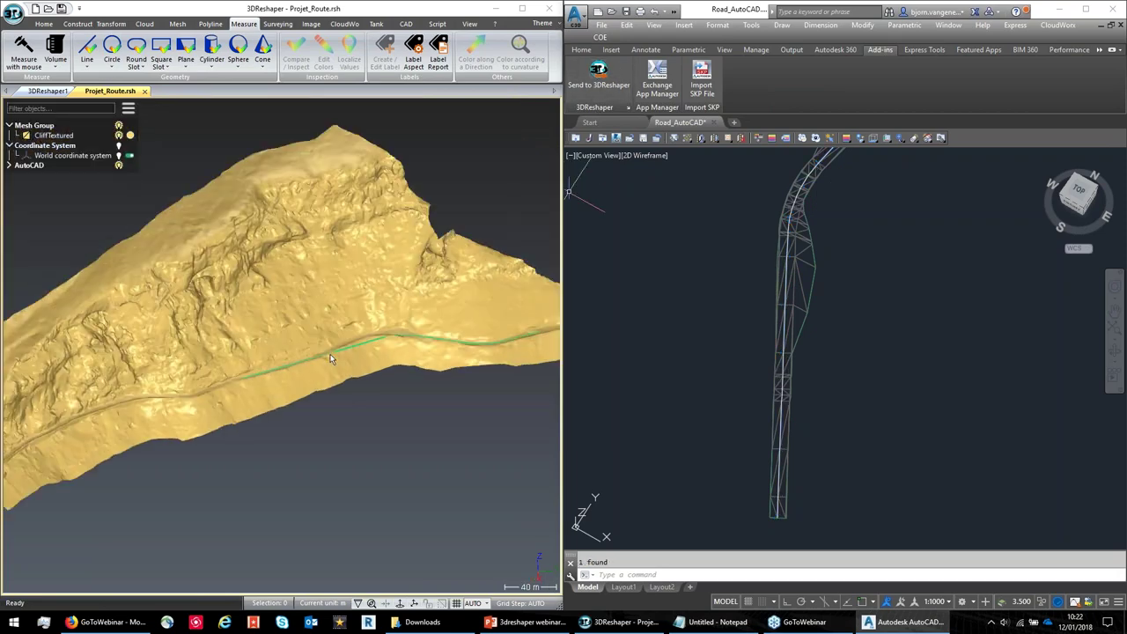
scroll(330, 354, up, 3)
scroll(330, 380, up, 2)
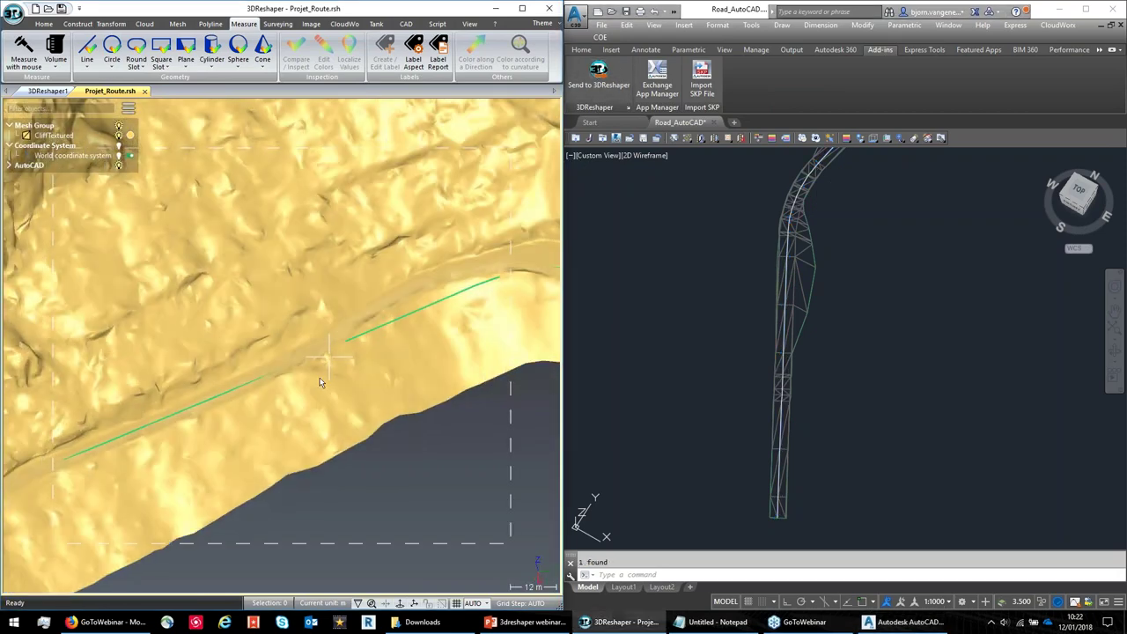
drag(317, 384, 342, 365)
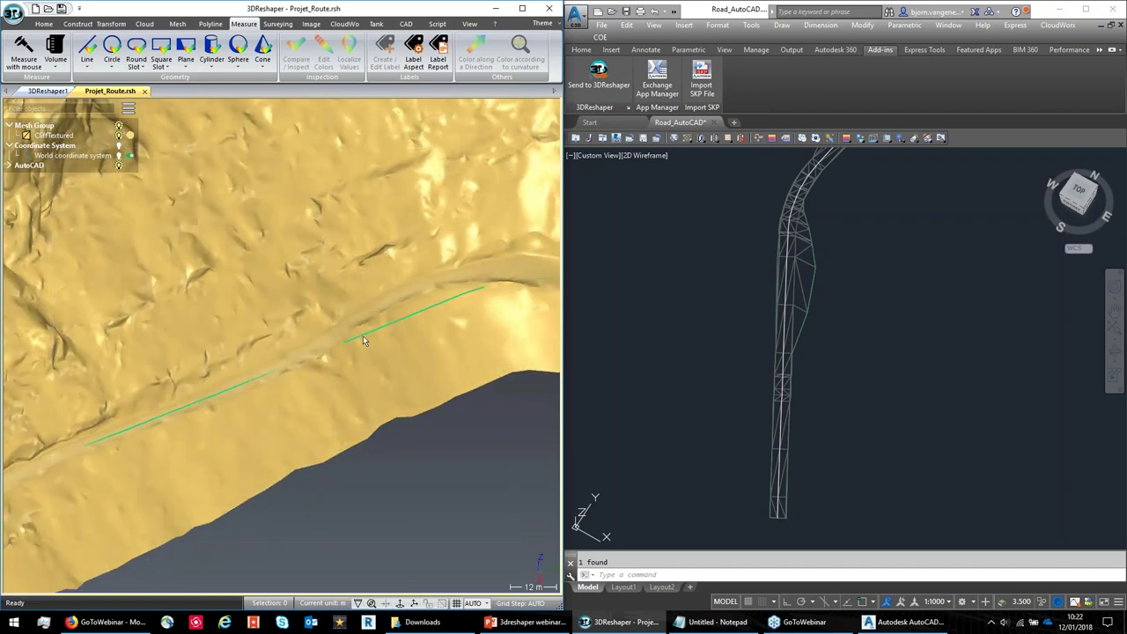
click(362, 338)
drag(379, 347, 373, 286)
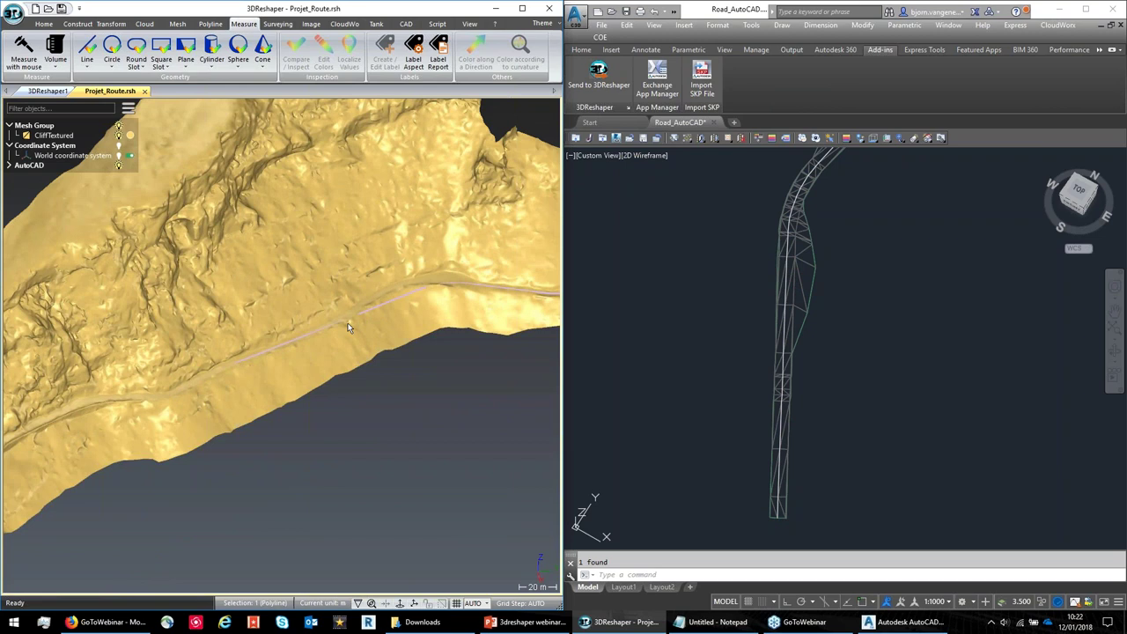
ctrl+click(329, 277)
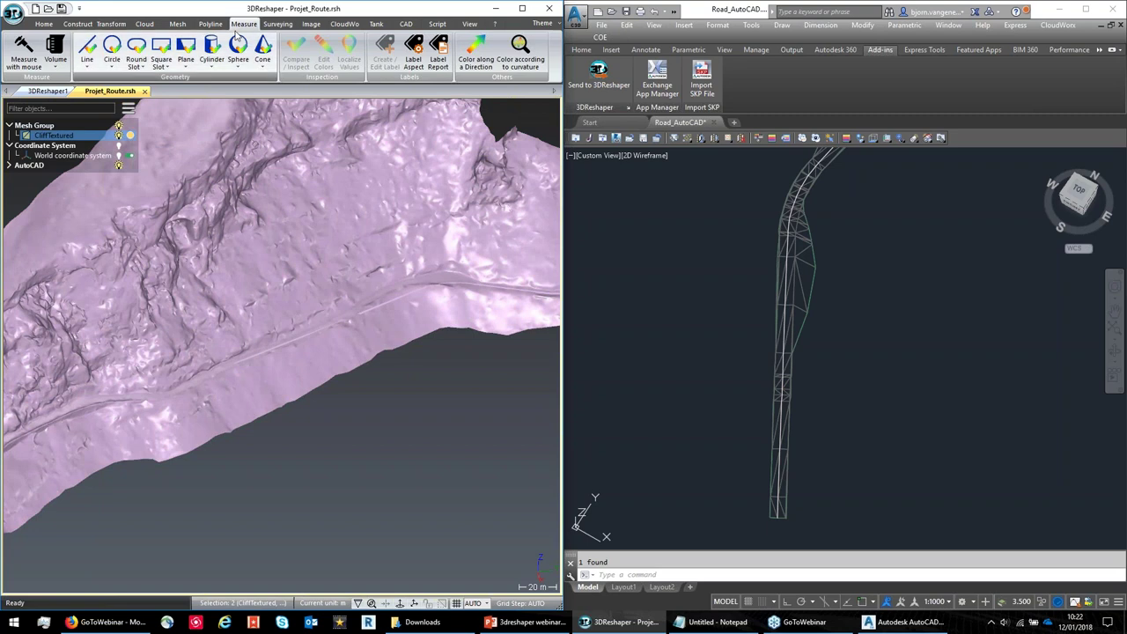
click(280, 24)
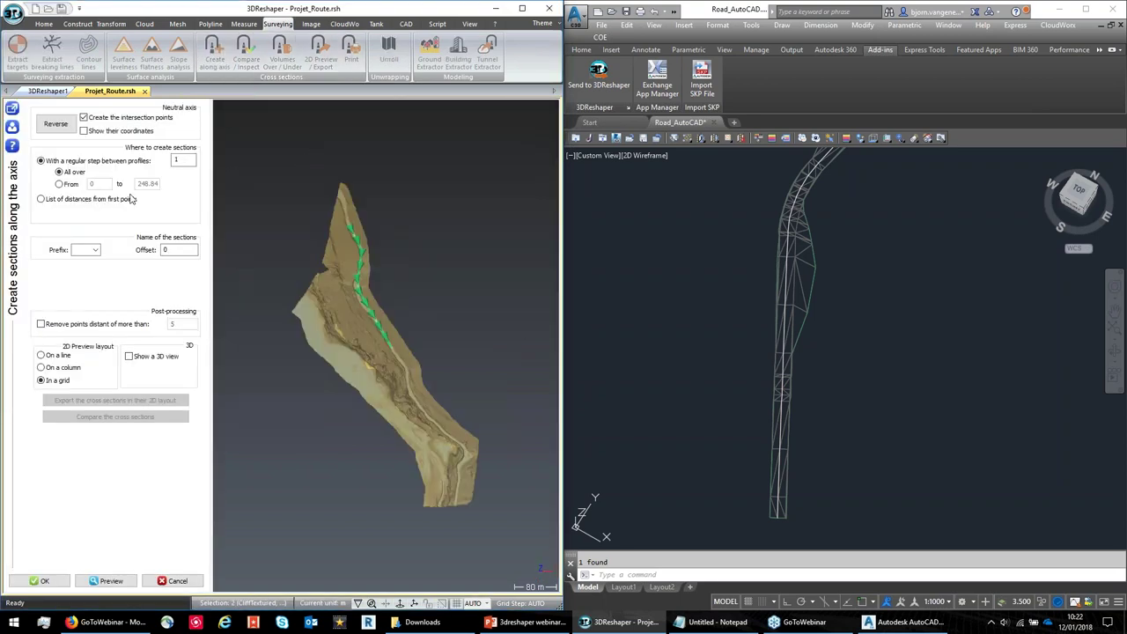
- Preview cross sections with a regular step of 5, points more than 5 away removed, and a 3D view shown
double_click(180, 159)
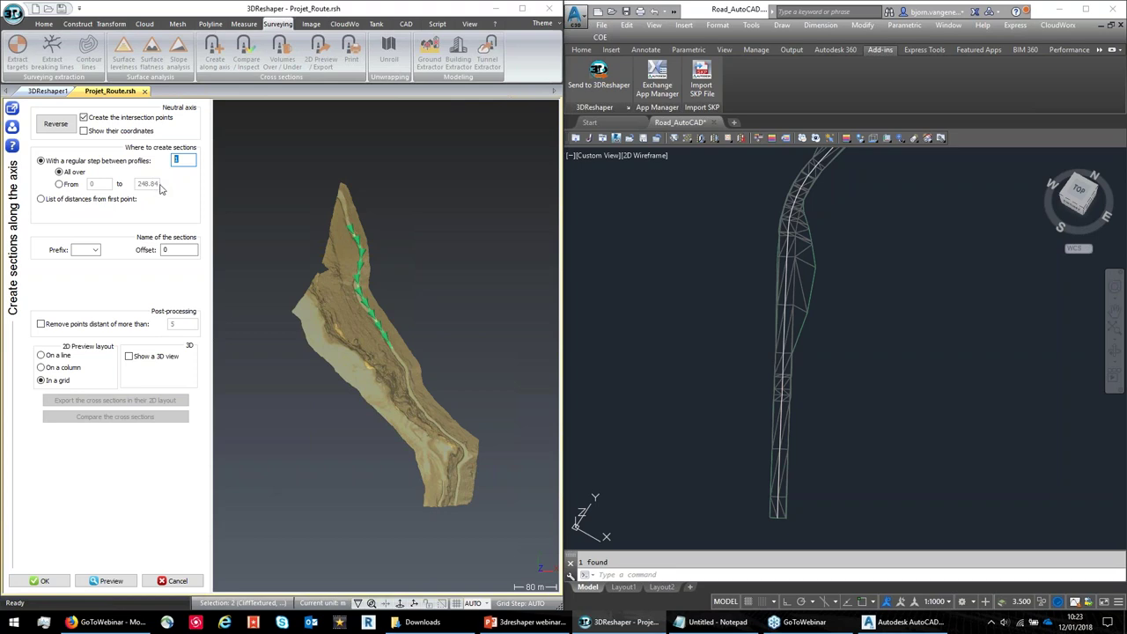
text(5)
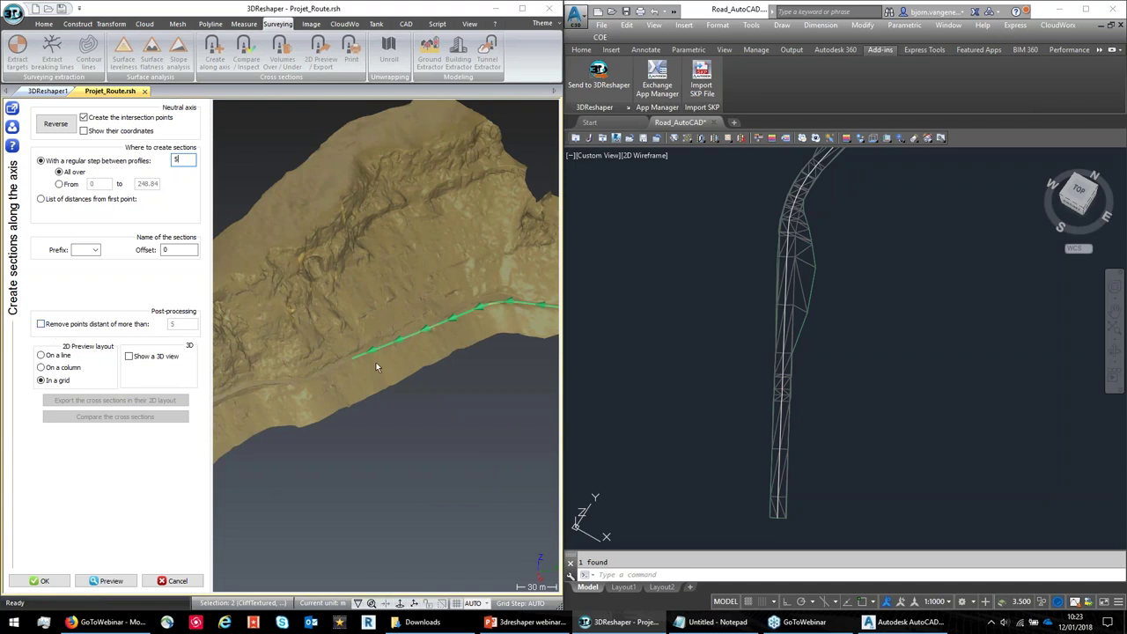
click(40, 324)
click(129, 356)
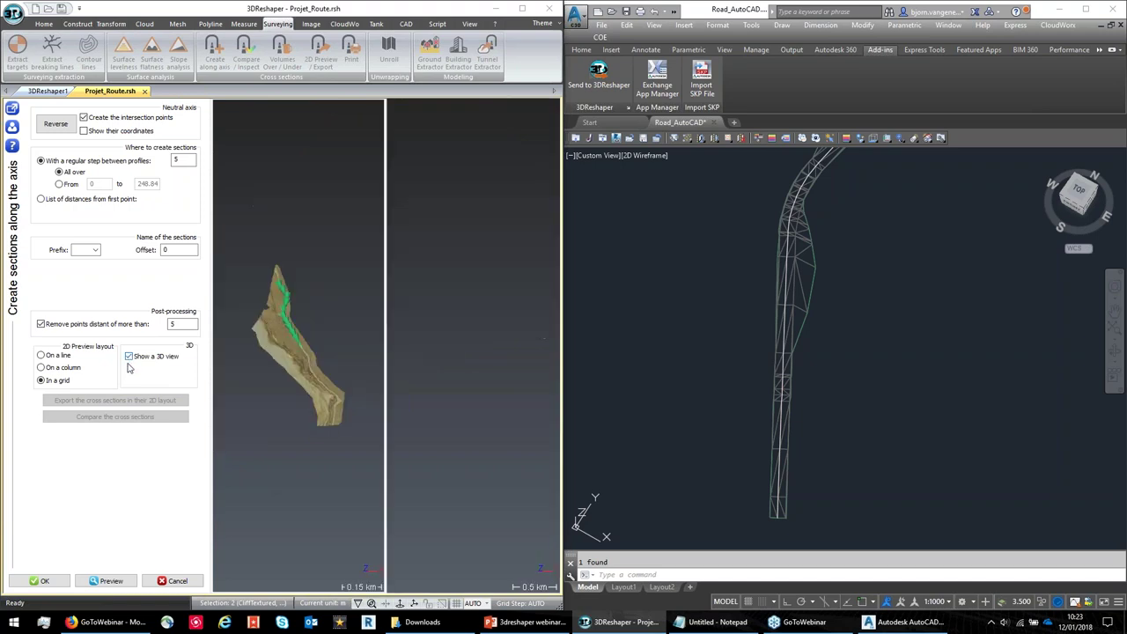
click(105, 580)
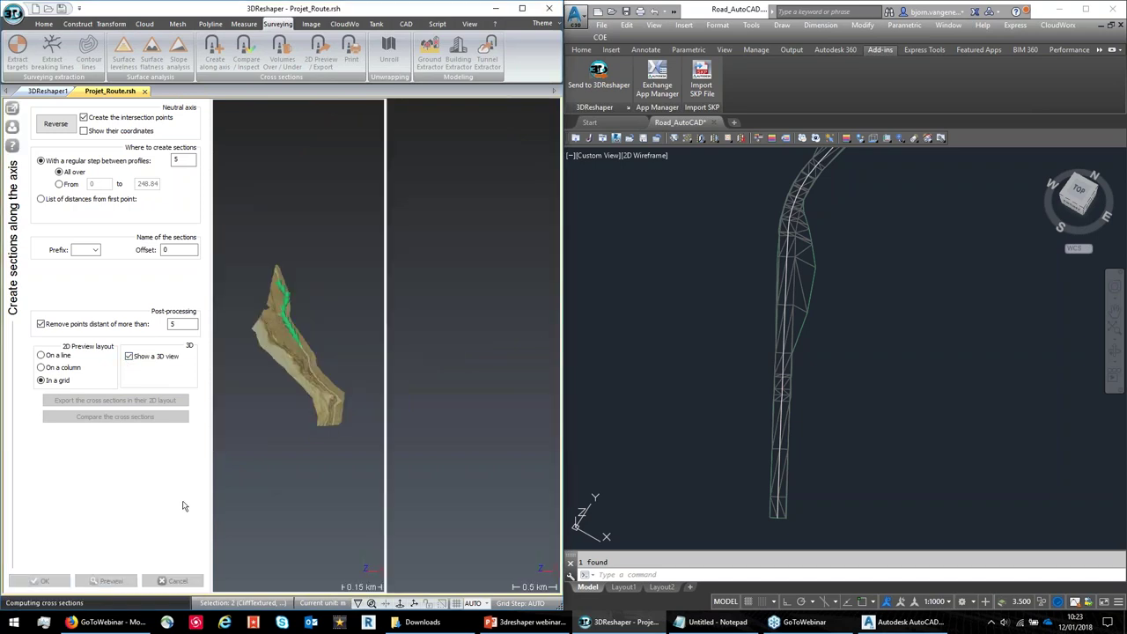
- Check the previewed cross sections along the road and in the 2D grid layout, and create them
scroll(280, 354, up, 6)
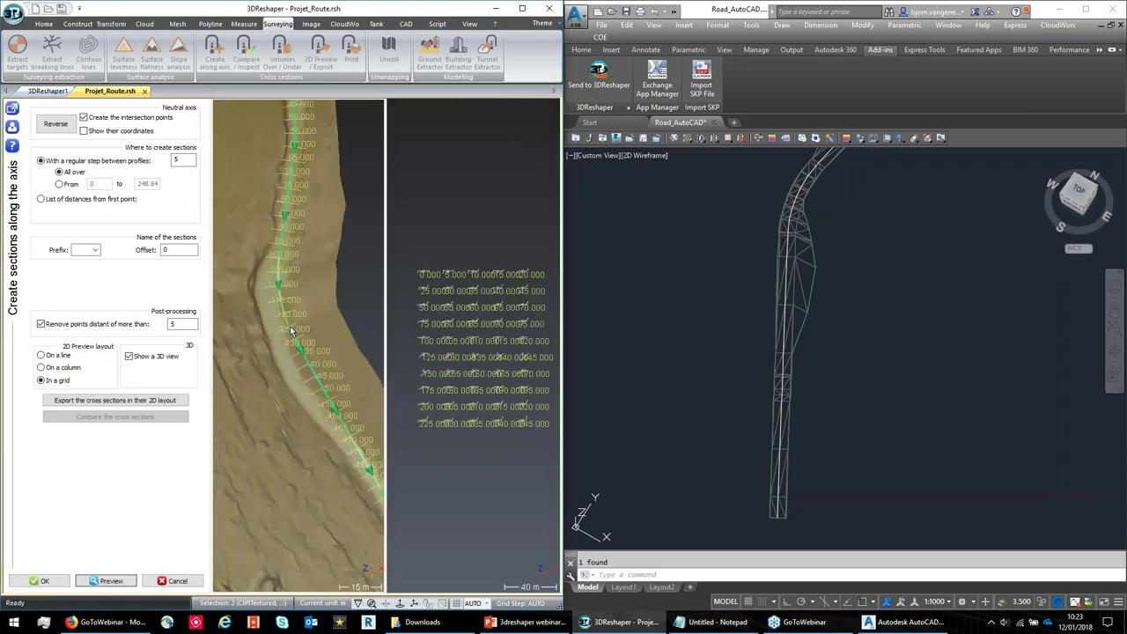
drag(300, 350, 281, 320)
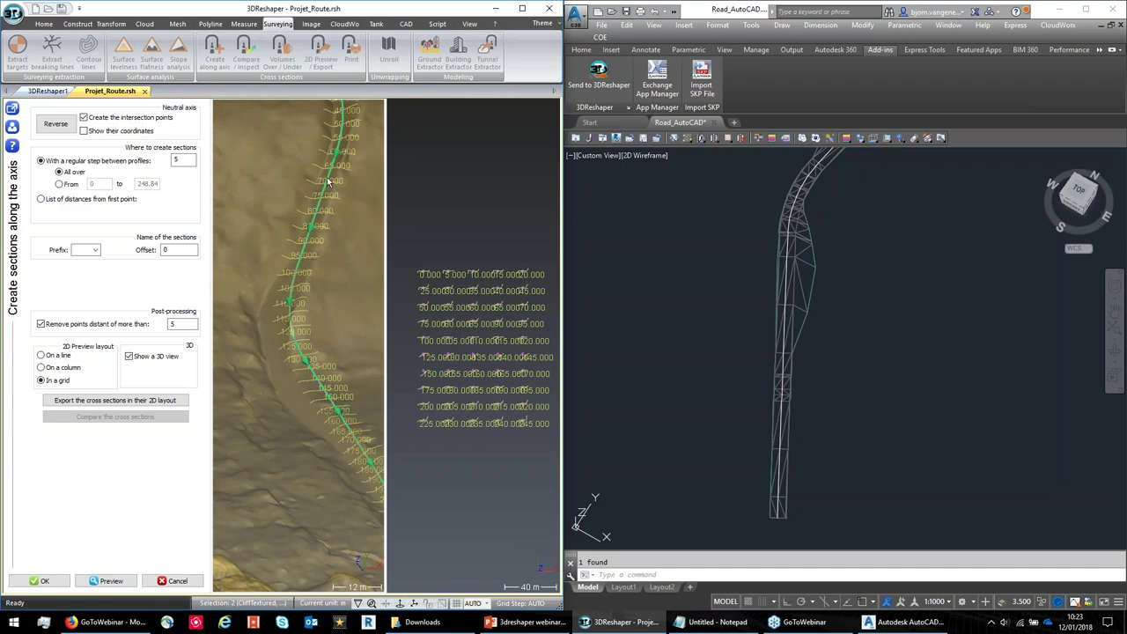
scroll(328, 181, up, 5)
mouse_move(313, 246)
mouse_down()
mouse_move(298, 246)
mouse_move(303, 253)
mouse_up()
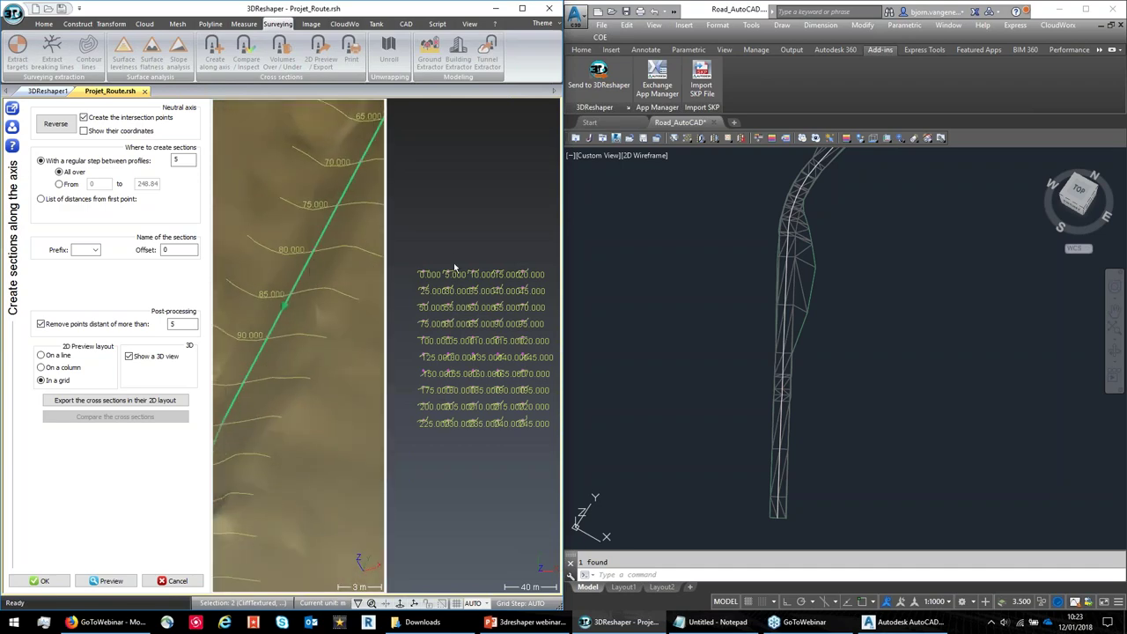
scroll(455, 273, up, 5)
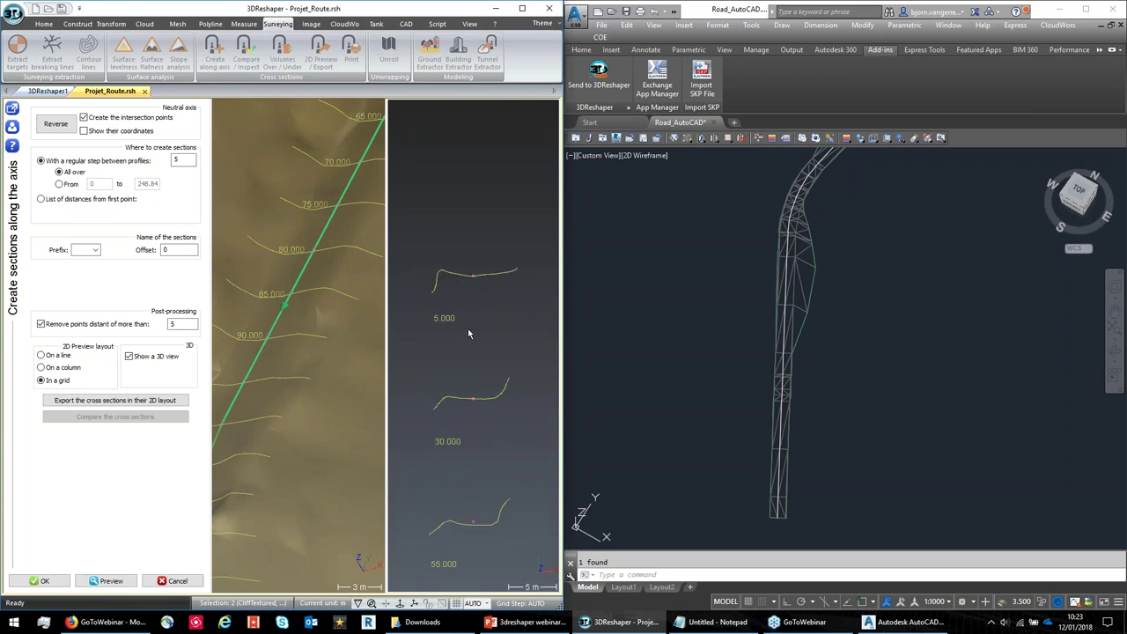
scroll(473, 317, down, 5)
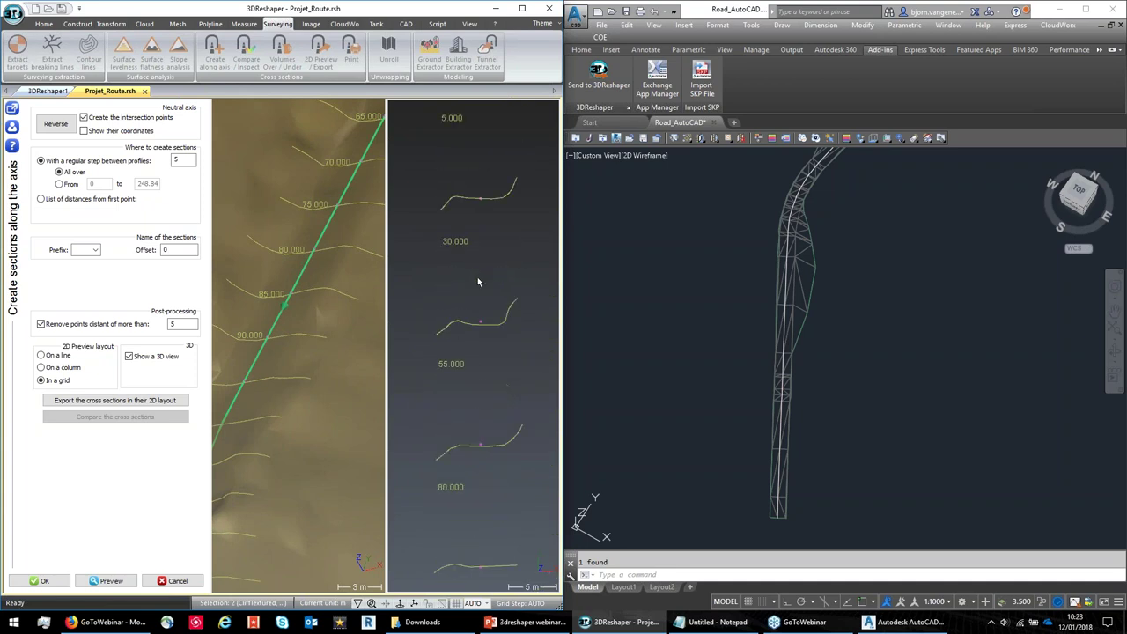
scroll(460, 273, down, 5)
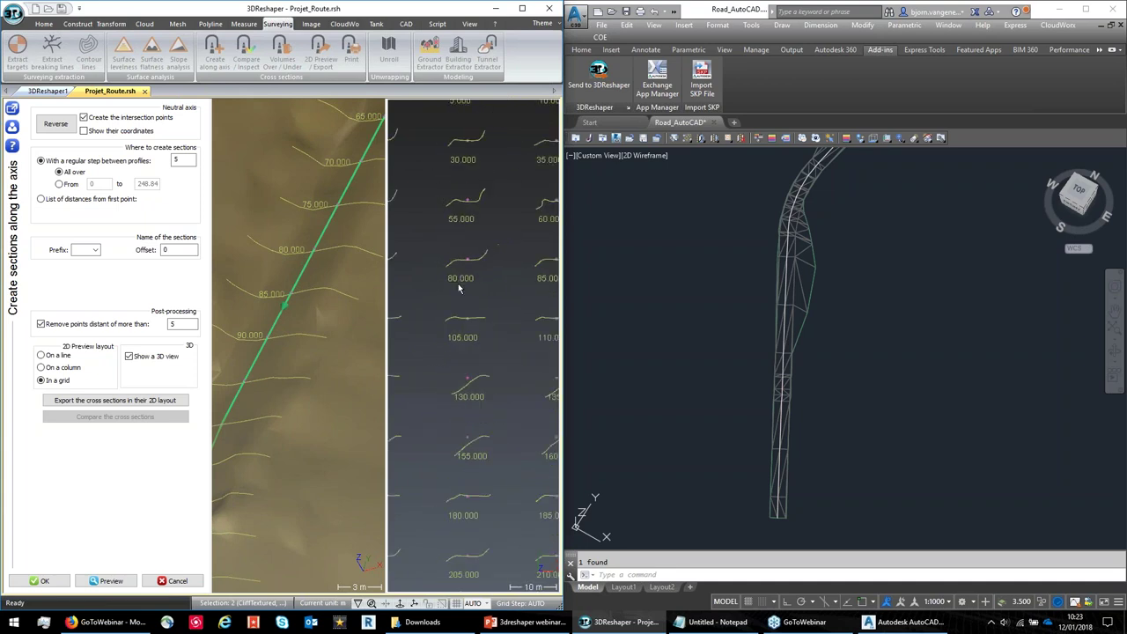
scroll(460, 288, down, 3)
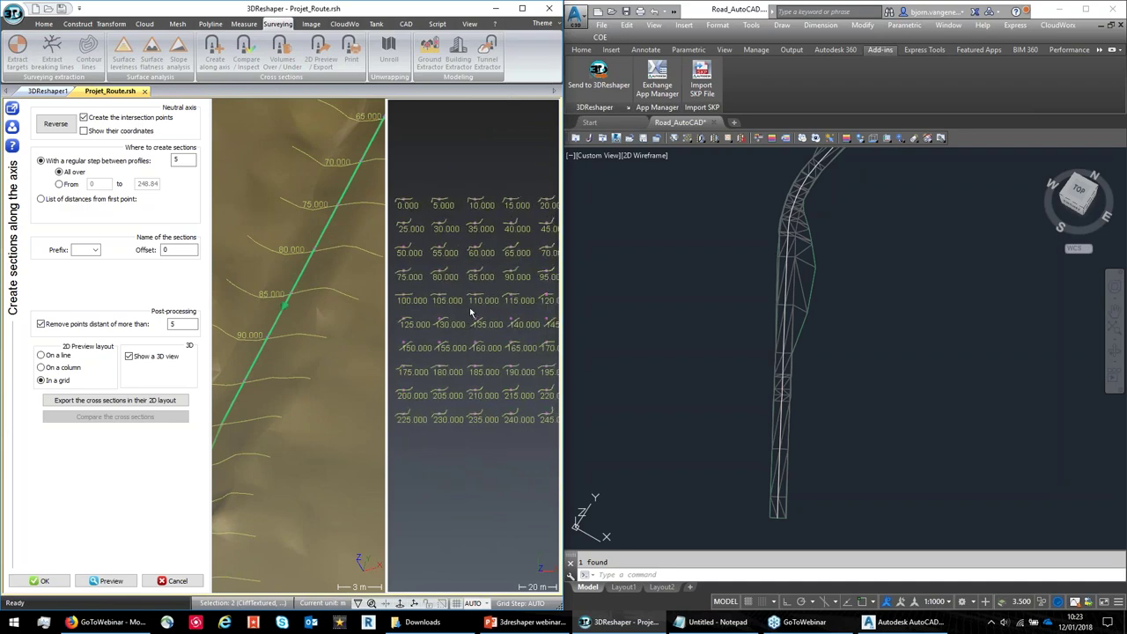
key(Return)
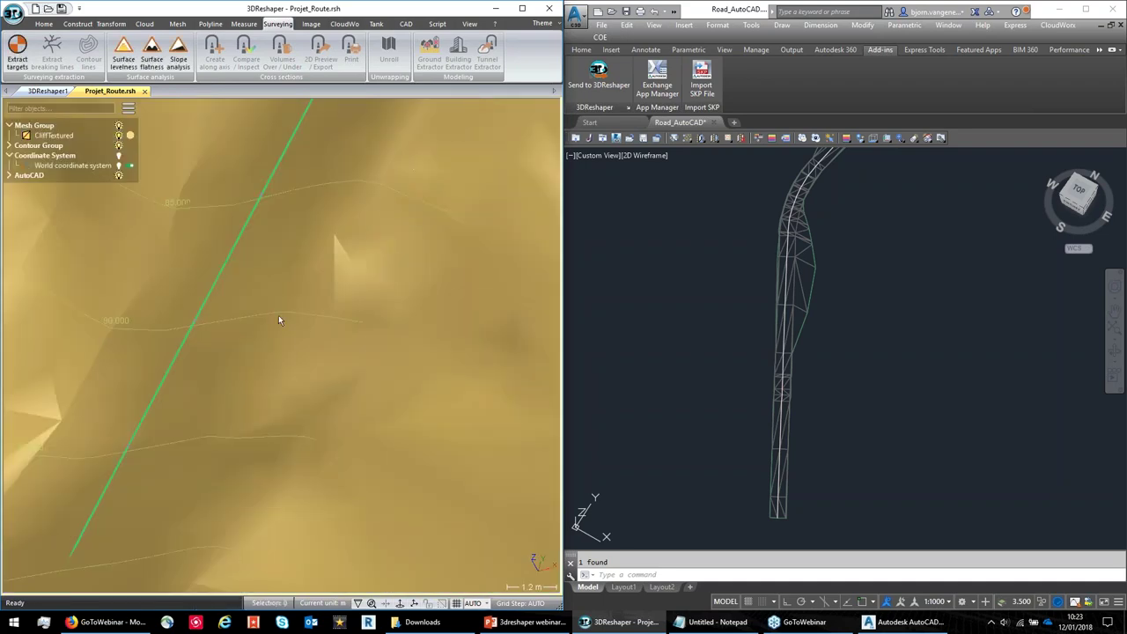
- Hide the CliffTextured mesh so only the road axis and its cross sections are displayed
drag(278, 315, 179, 226)
click(179, 225)
right_click(180, 225)
click(205, 234)
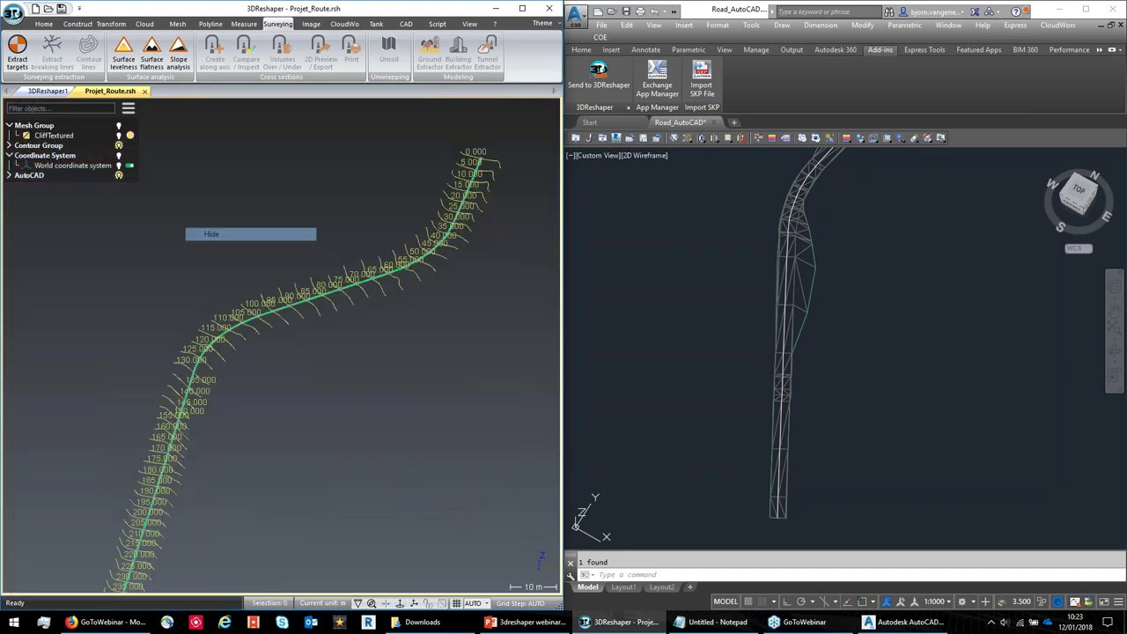
right_drag(233, 297, 319, 249)
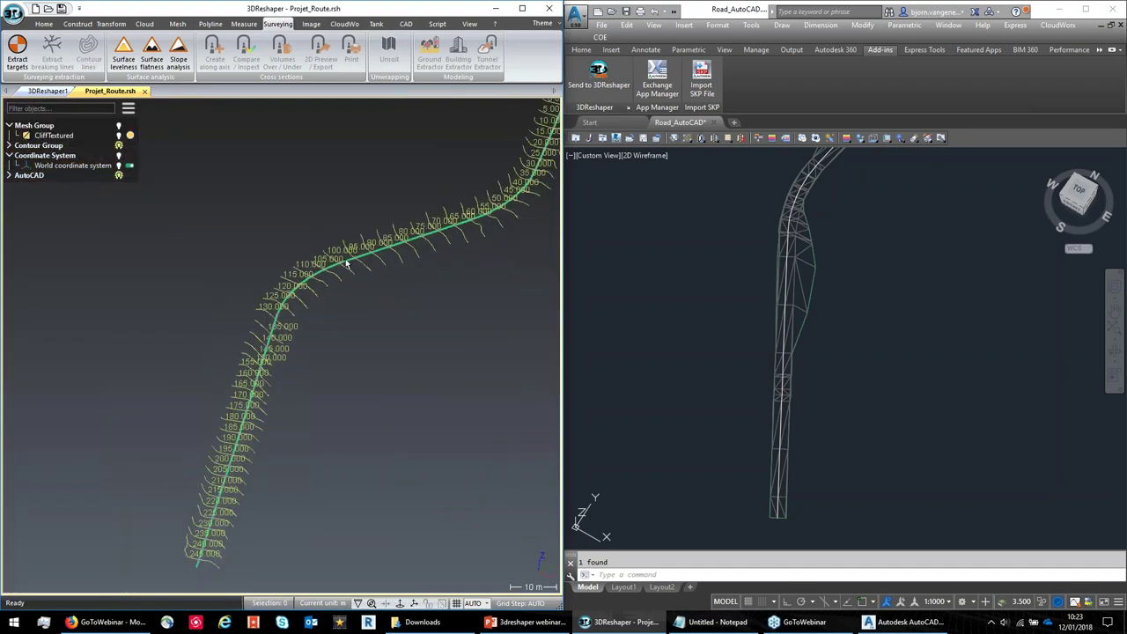
- Hide the road centre line polyline as well, leaving only the cross sections on display
click(349, 264)
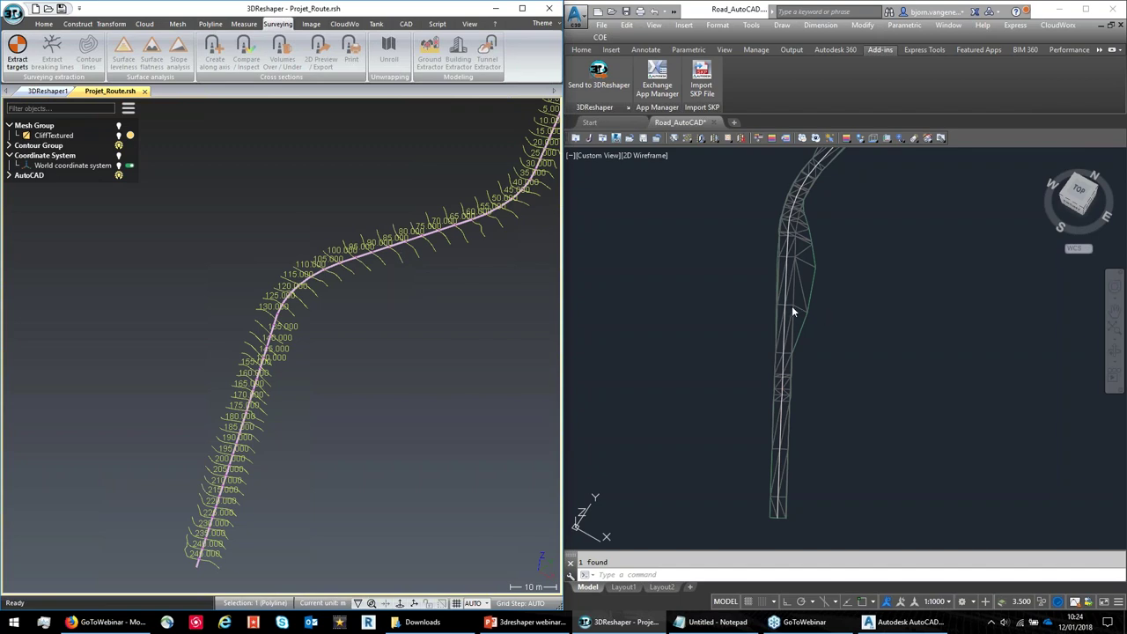
right_click(381, 253)
click(389, 255)
scroll(359, 301, down, 3)
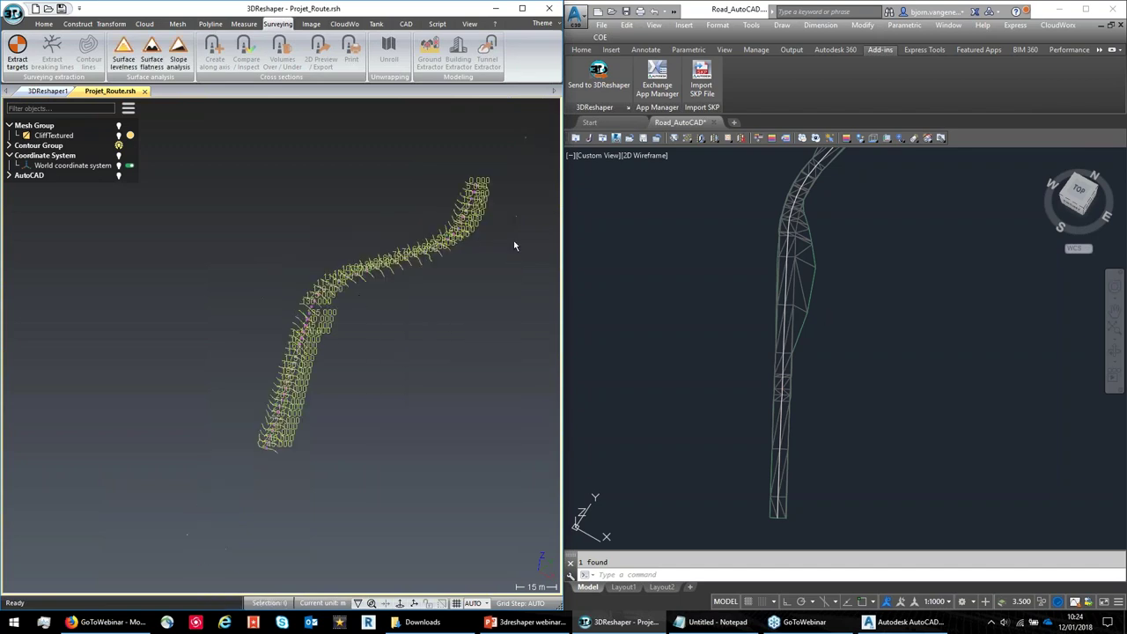
- Send all the road cross sections to AutoCAD and check them along the road model there
drag(519, 178, 203, 486)
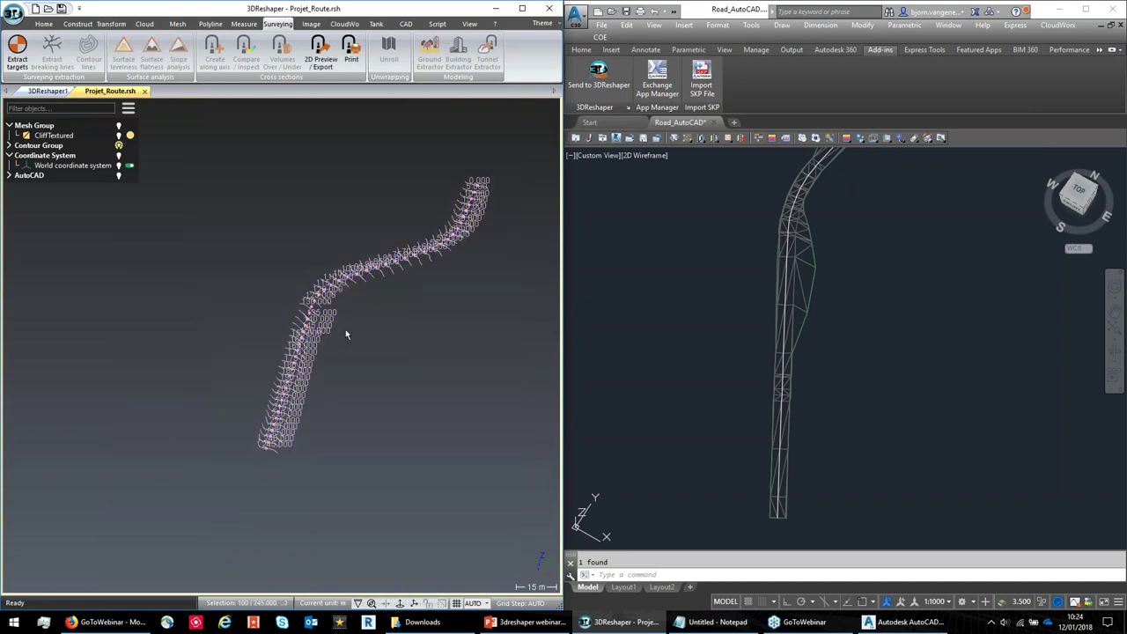
right_click(391, 262)
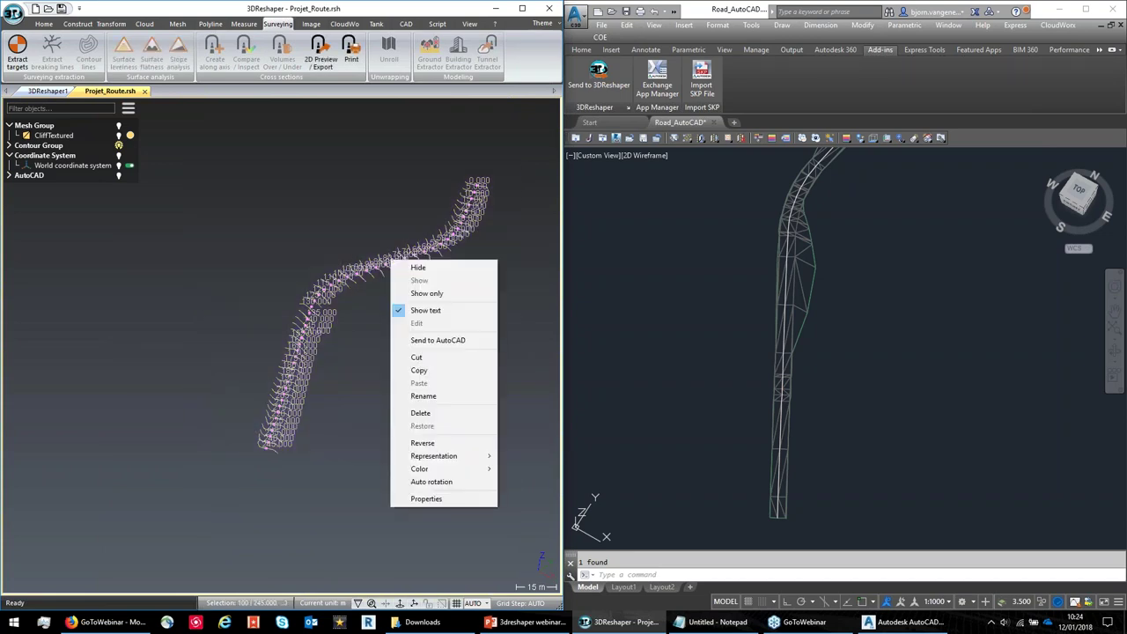
click(428, 343)
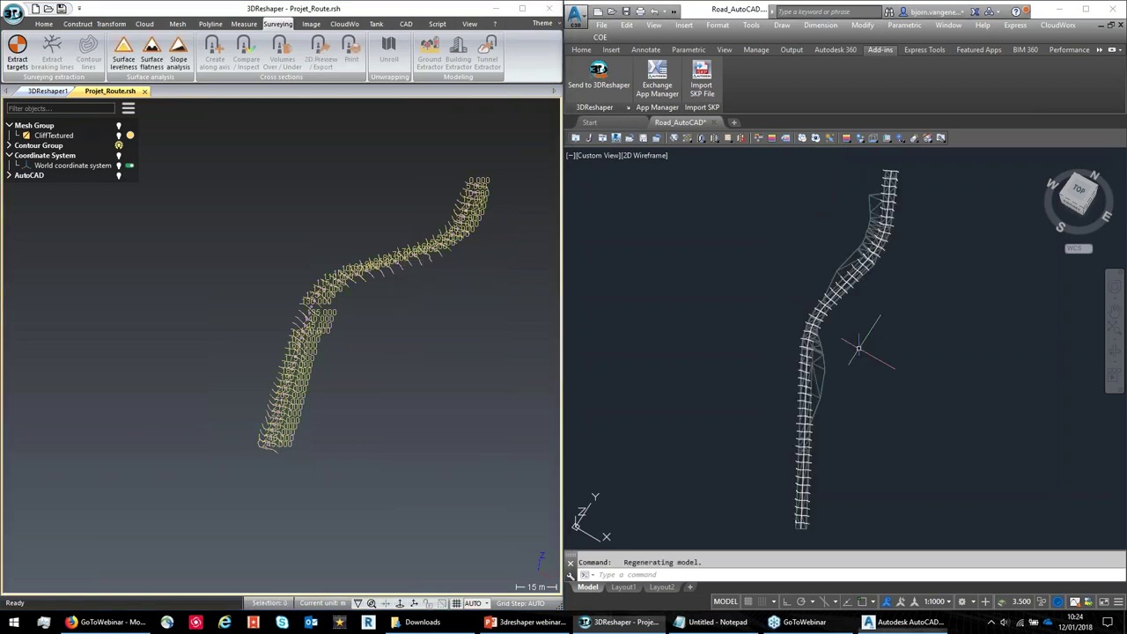
mouse_move(808, 340)
shift+middle_down()
mouse_move(762, 320)
mouse_move(792, 332)
mouse_move(788, 341)
shift+middle_up()
scroll(780, 356, up, 3)
scroll(780, 356, up, 4)
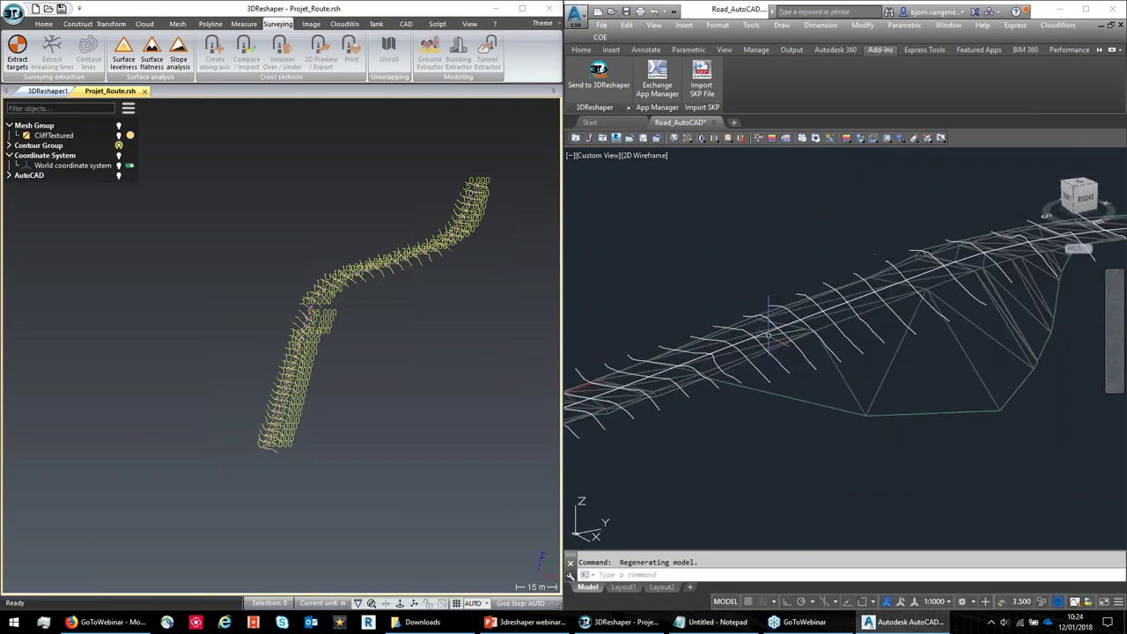
middle_drag(774, 333, 745, 298)
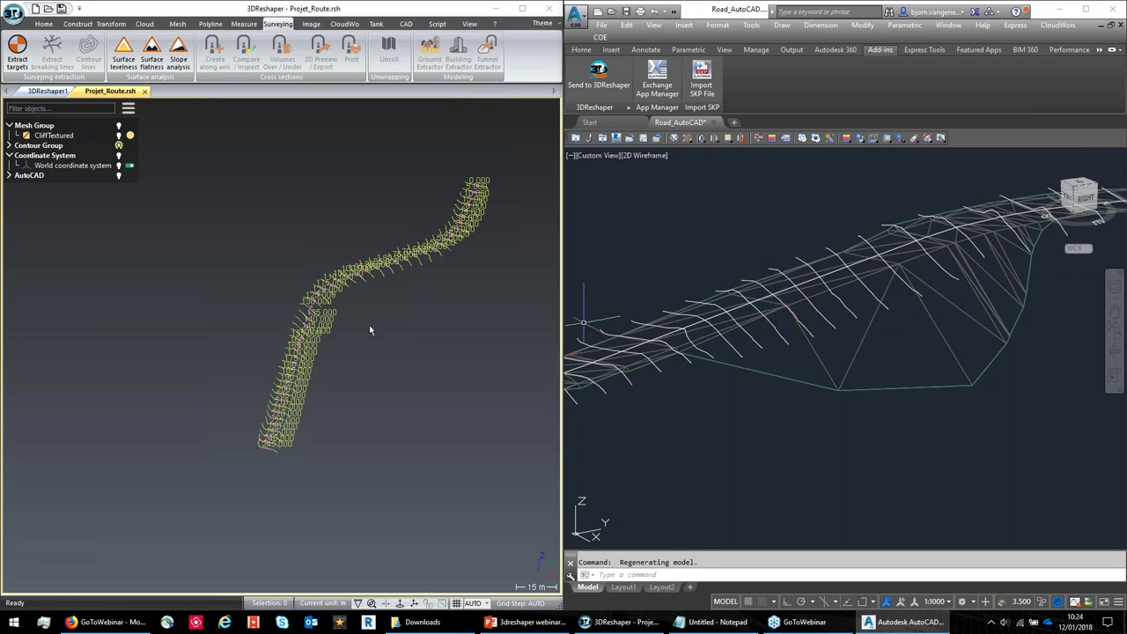
click(671, 252)
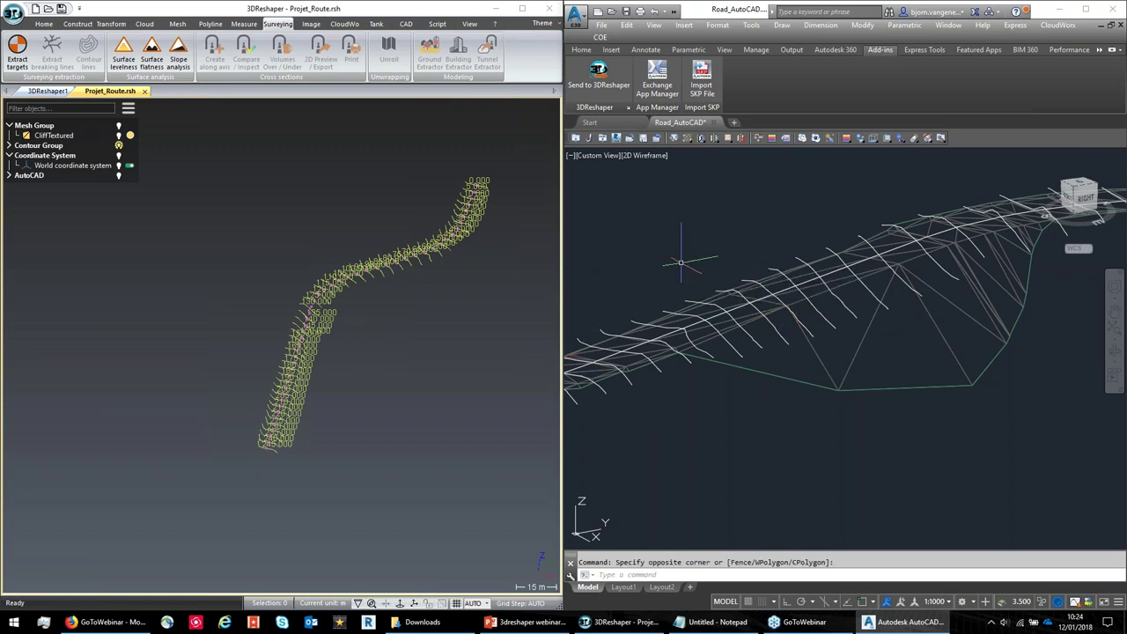
shift+middle_drag(746, 335, 720, 352)
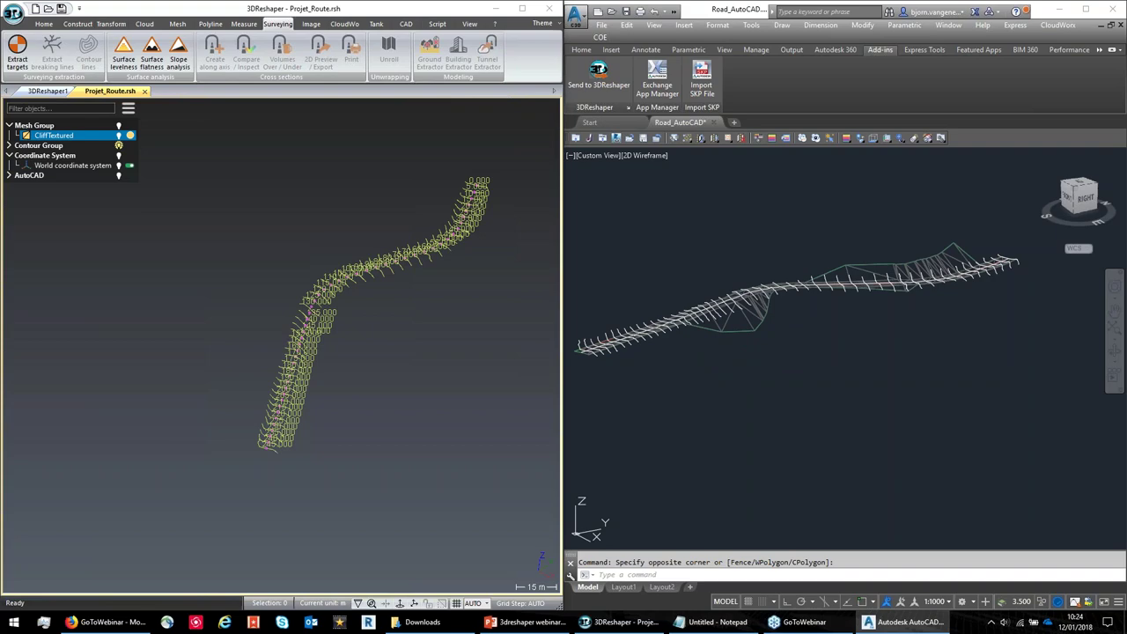
- Show only the CliffTextured mesh in 3DReshaper and view the whole cliff with its road
right_click(70, 136)
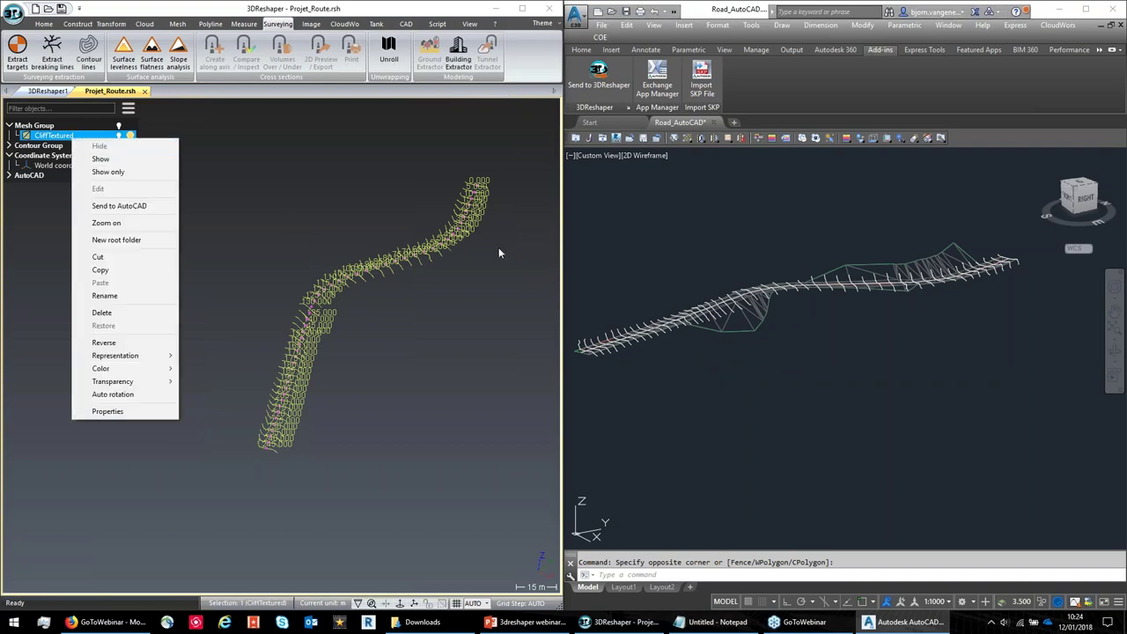
click(109, 172)
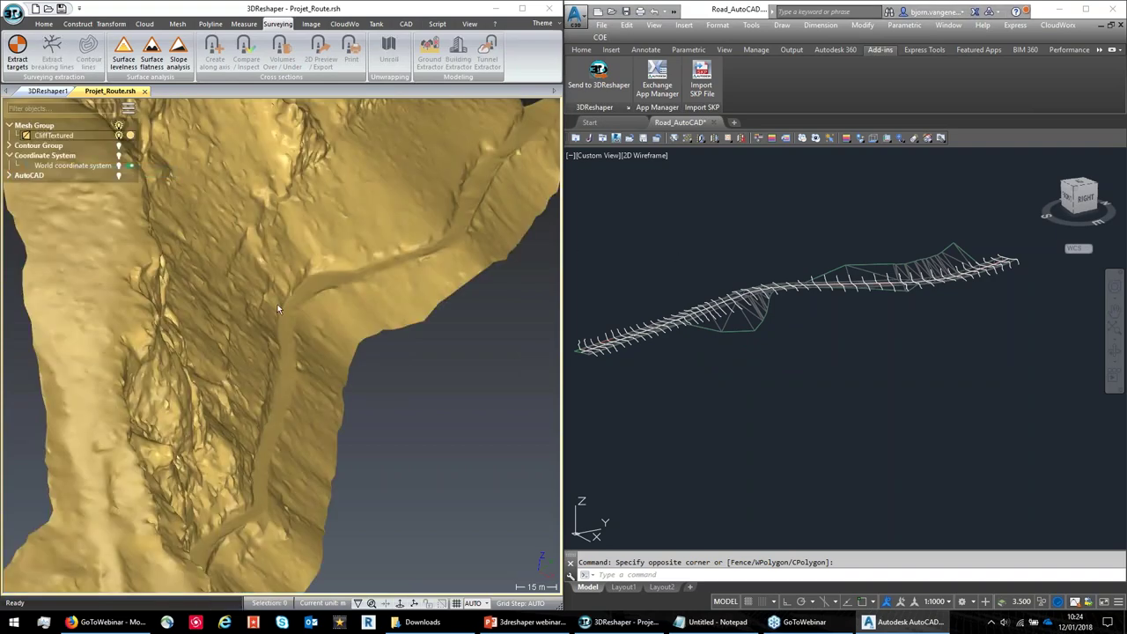
drag(333, 331, 285, 290)
scroll(284, 326, down, 5)
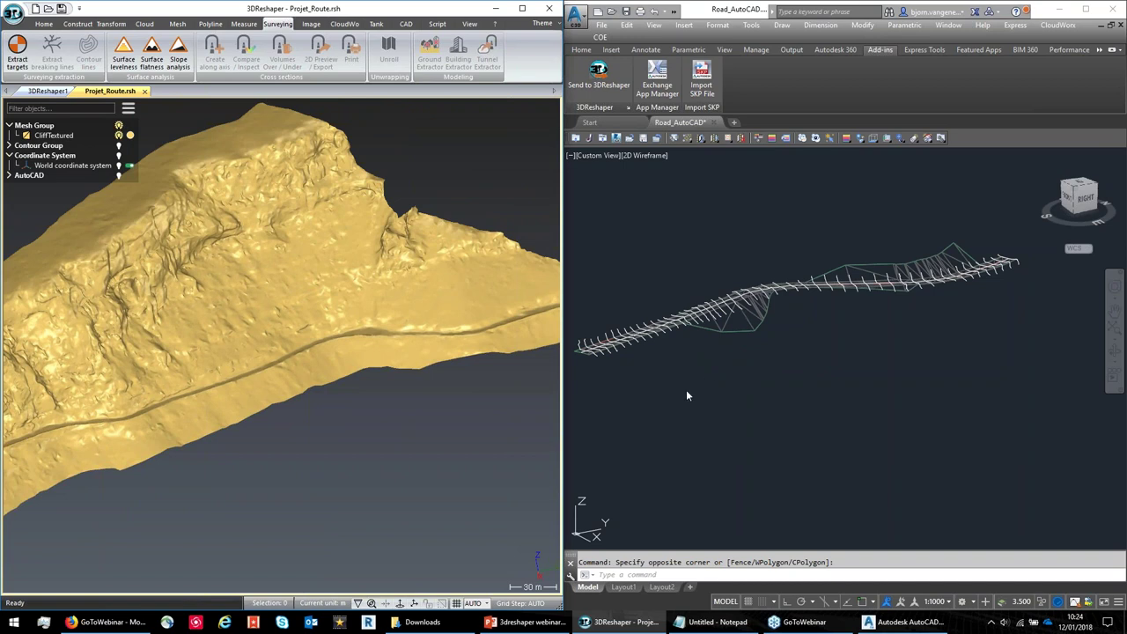
- Set the cliff mesh's representation to Smooth + Wire and look at its triangles up close
click(306, 271)
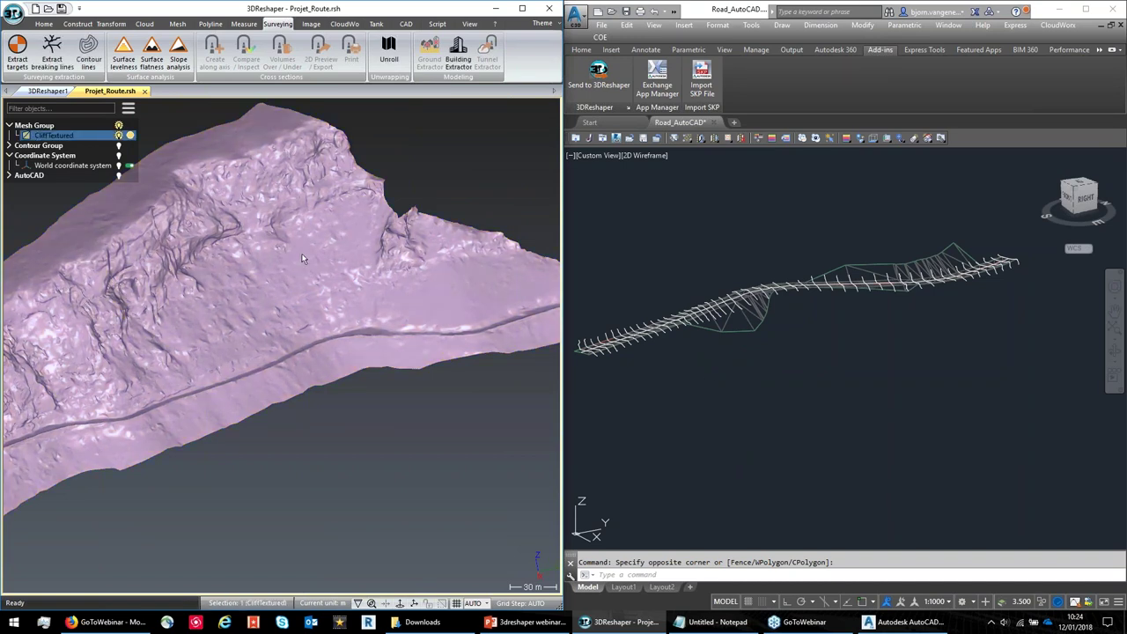
right_click(302, 255)
mouse_move(396, 451)
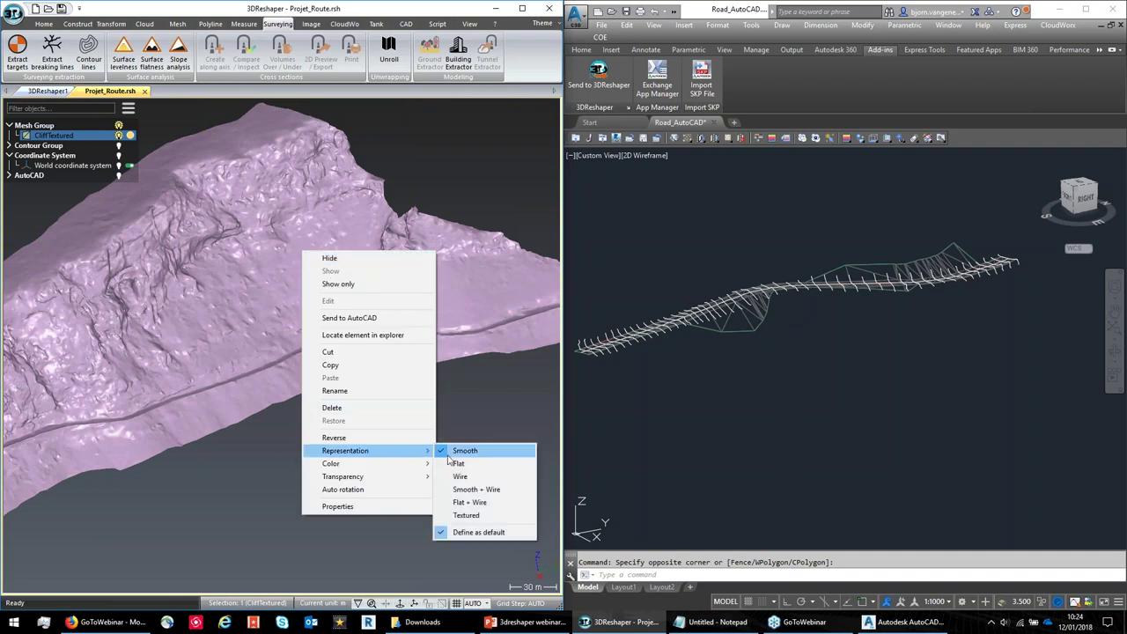
click(475, 488)
scroll(306, 284, up, 5)
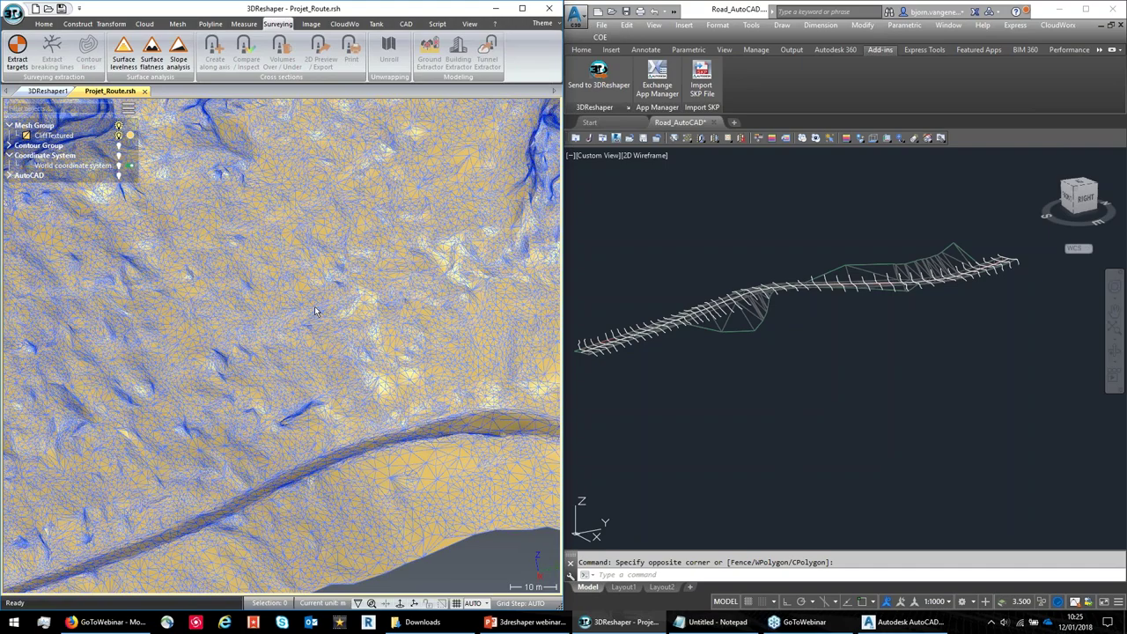
scroll(308, 286, down, 5)
drag(309, 284, 296, 262)
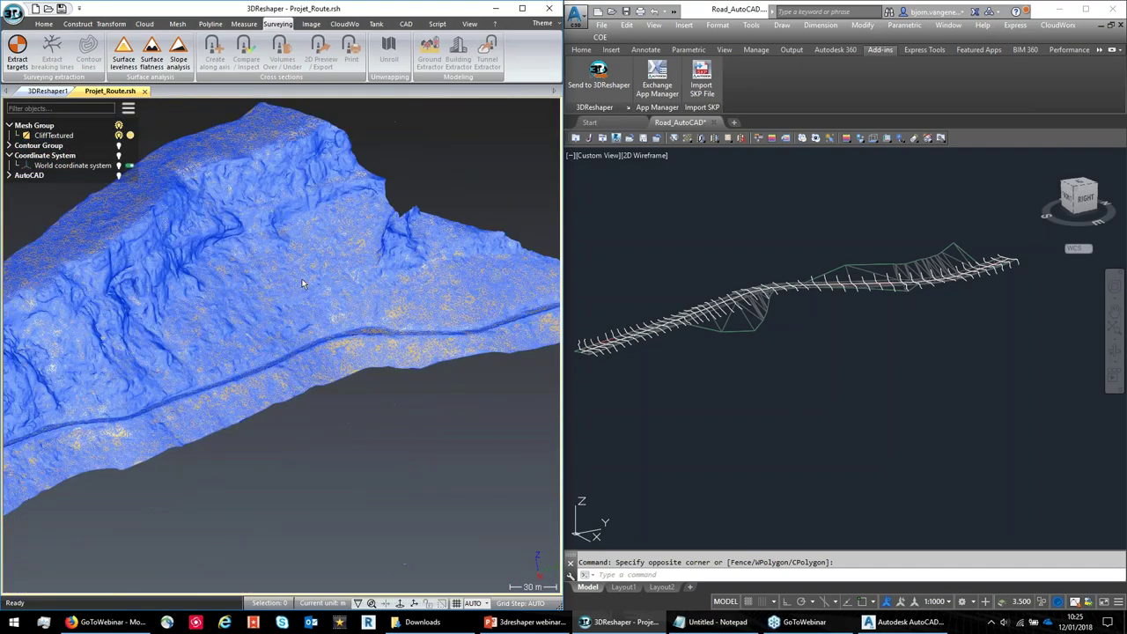
- Send the CliffTextured mesh to AutoCAD and check its triangulation around the road there
click(294, 260)
right_click(299, 245)
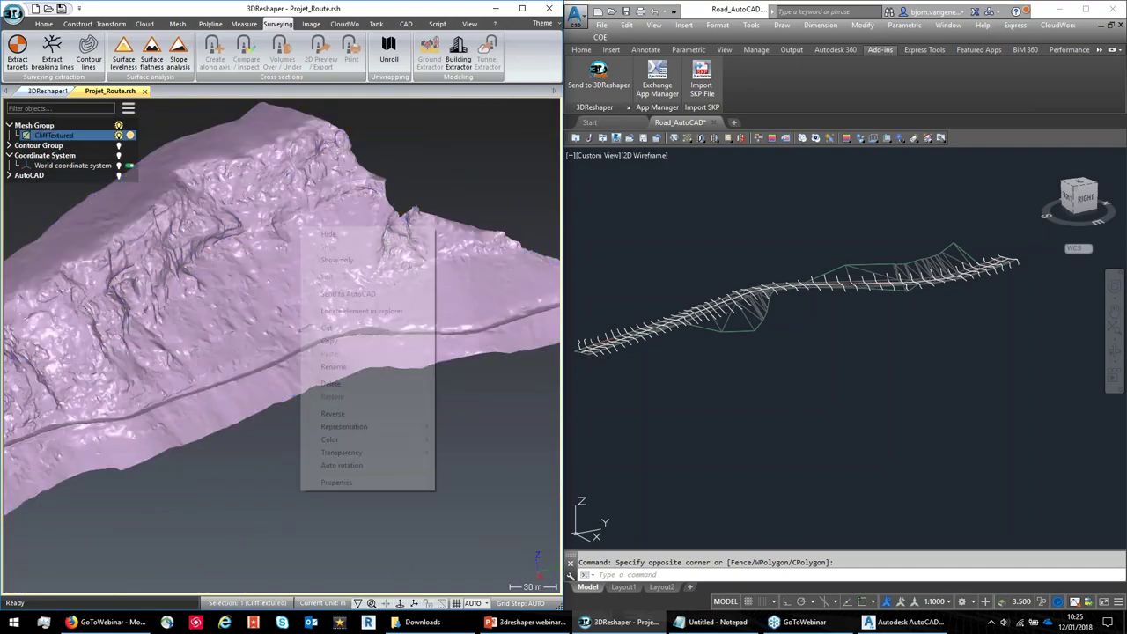
click(349, 293)
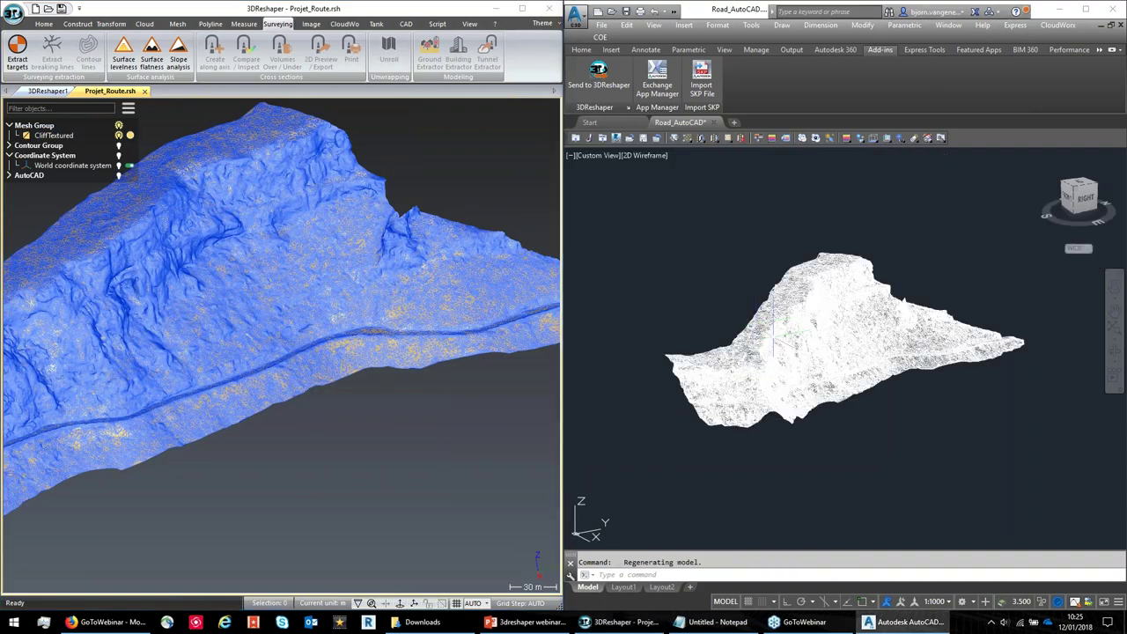
scroll(828, 352, up, 6)
scroll(828, 360, down, 5)
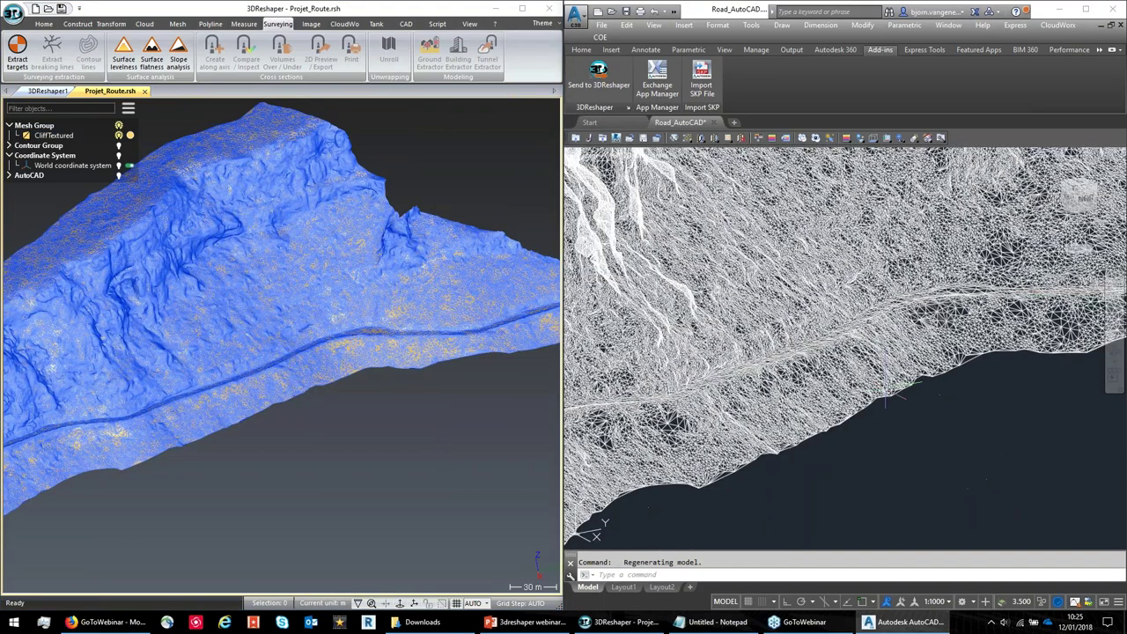
scroll(828, 360, down, 5)
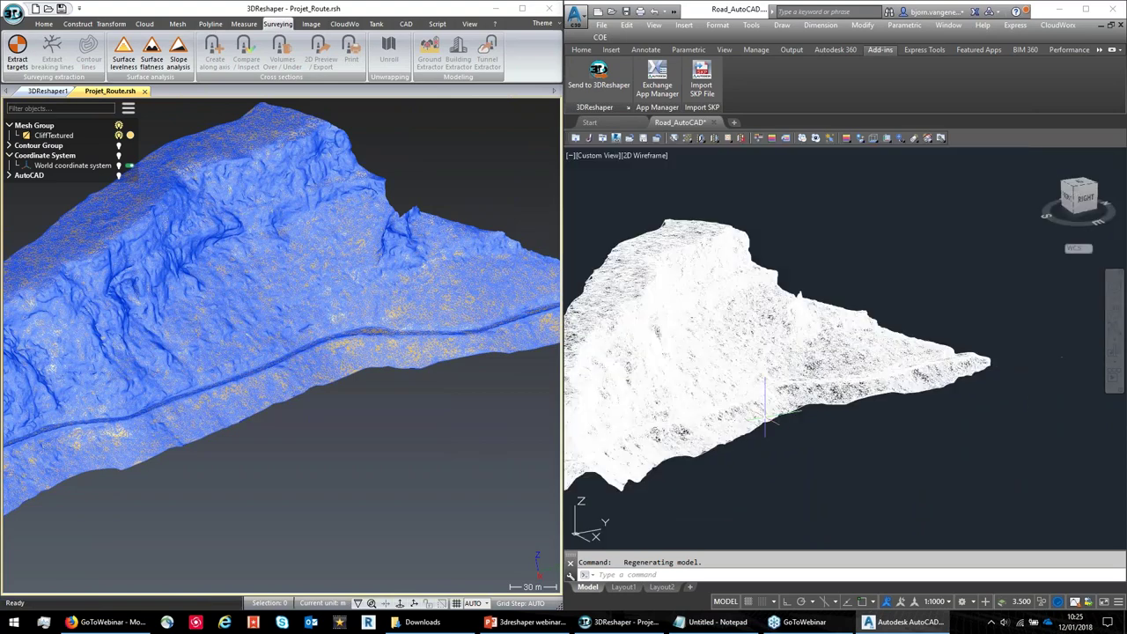
shift+middle_drag(771, 346, 775, 334)
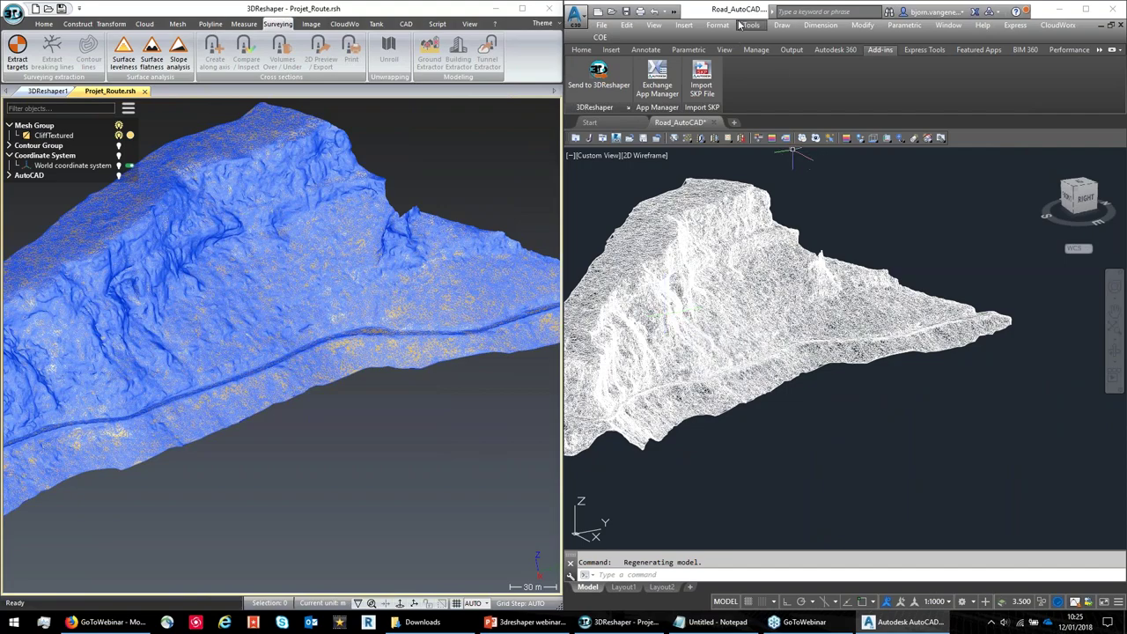
- Close AutoCAD with its Road_AutoCAD drawing and enlarge the 3DReshaper window to full screen
drag(744, 18, 484, 77)
click(780, 67)
click(527, 301)
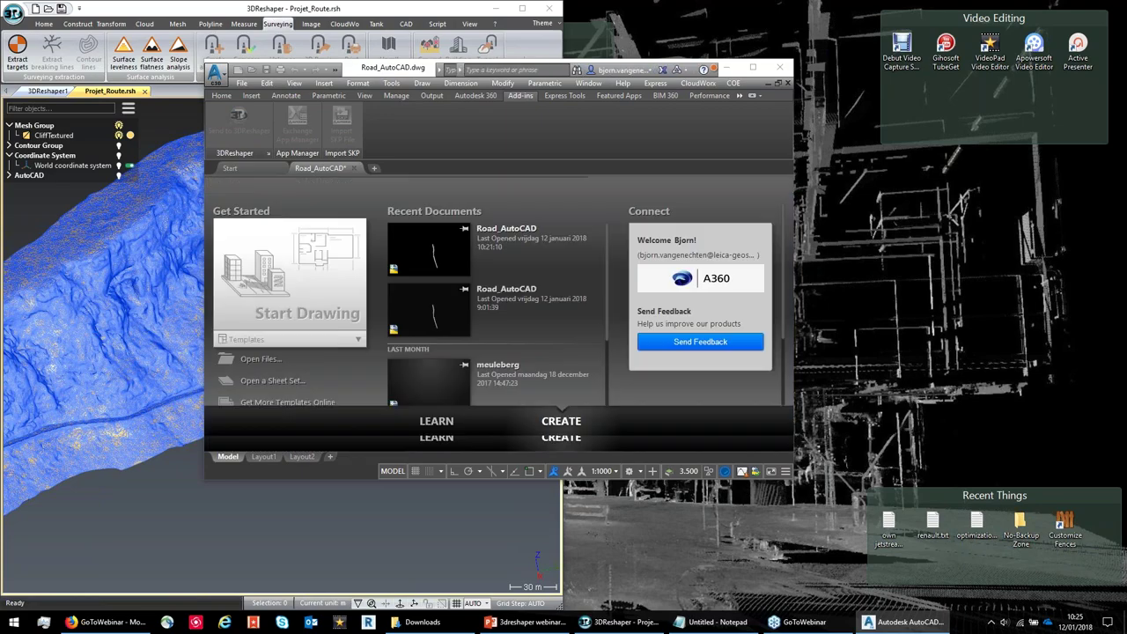
click(520, 9)
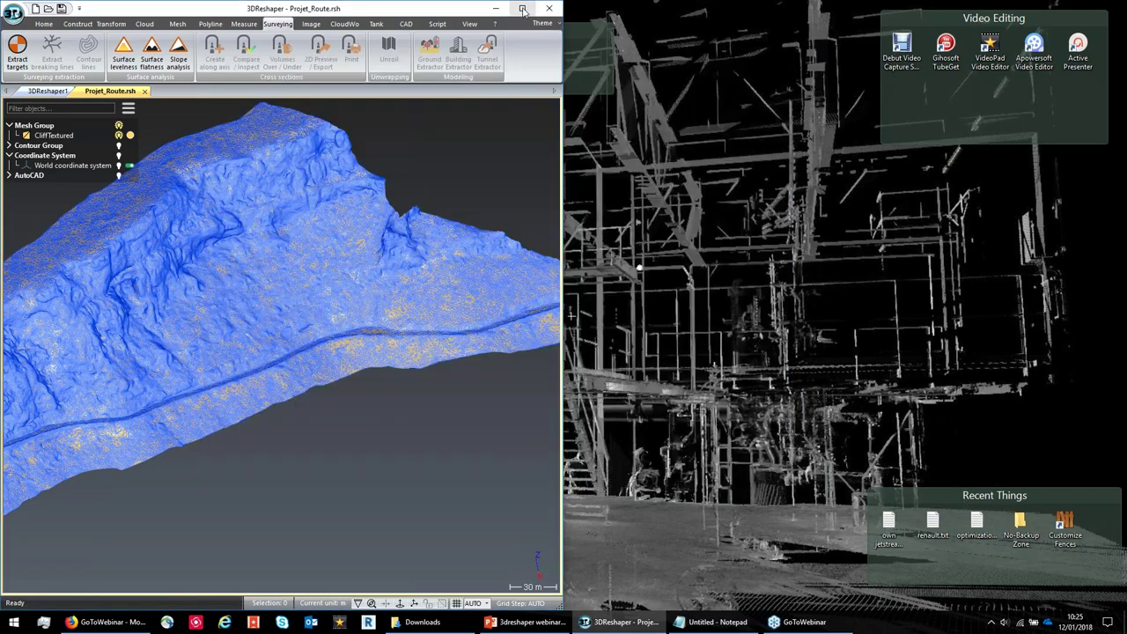
- Check the 3DReshaper Main Features slide in PowerPoint, return to 3DReshaper and close Projet_Route.rsh without saving
click(525, 622)
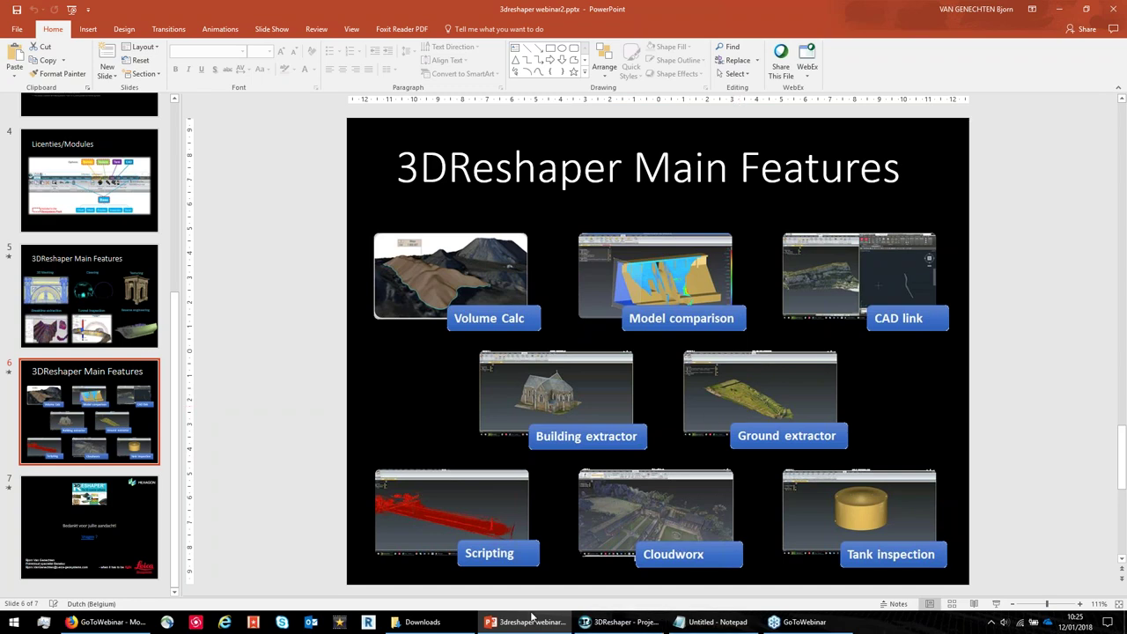
click(625, 621)
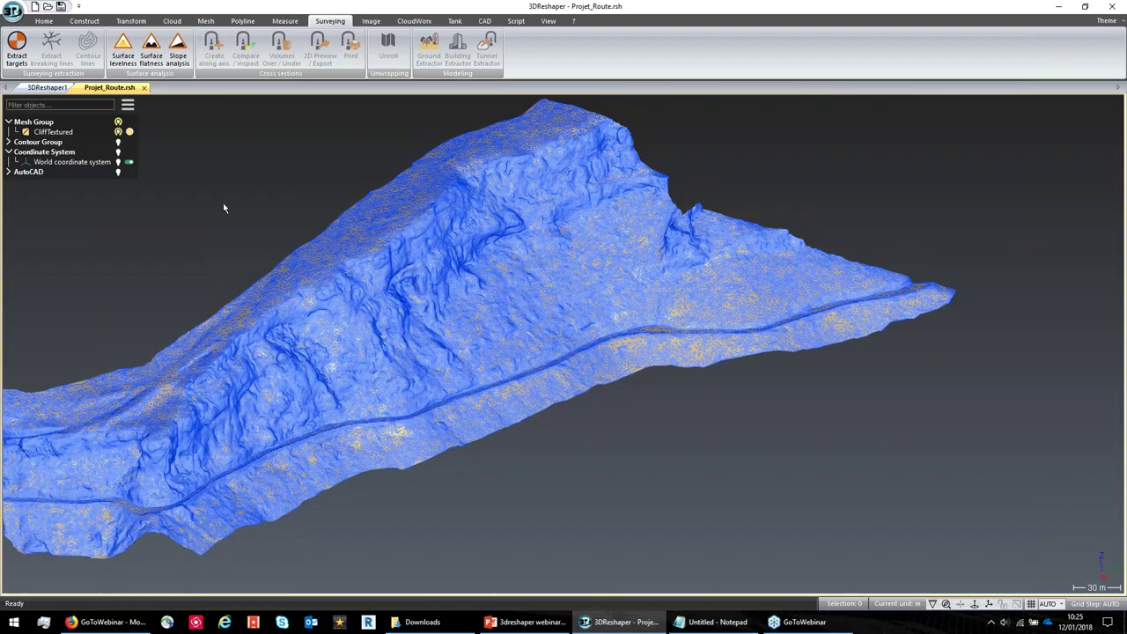
click(144, 89)
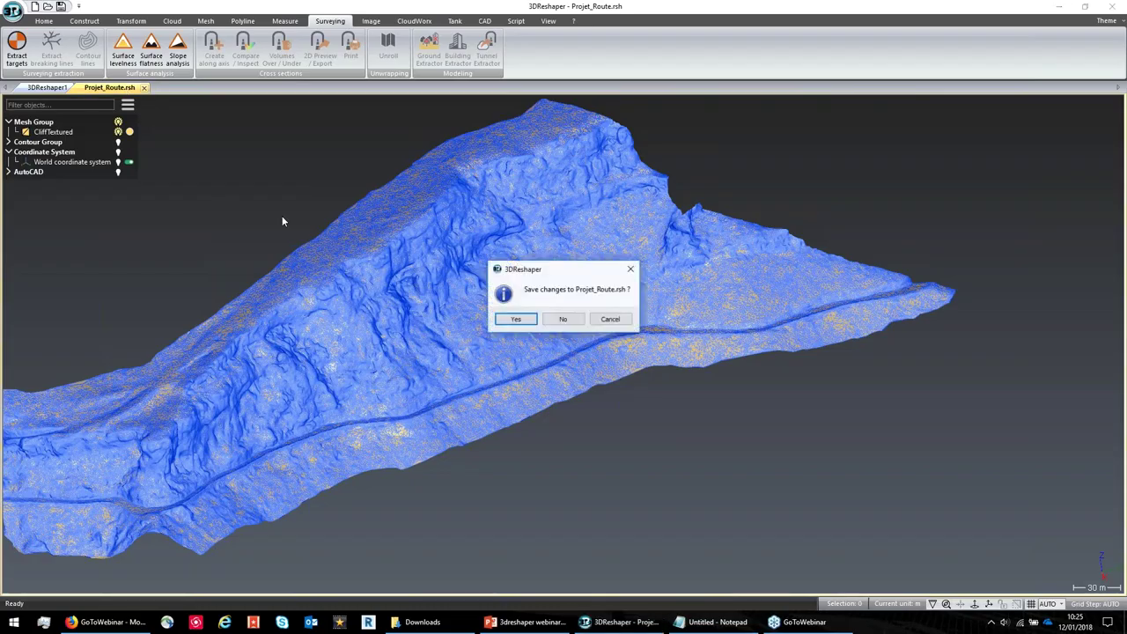
click(564, 318)
- Open the project ATO Tender for geometry.rsh
click(12, 9)
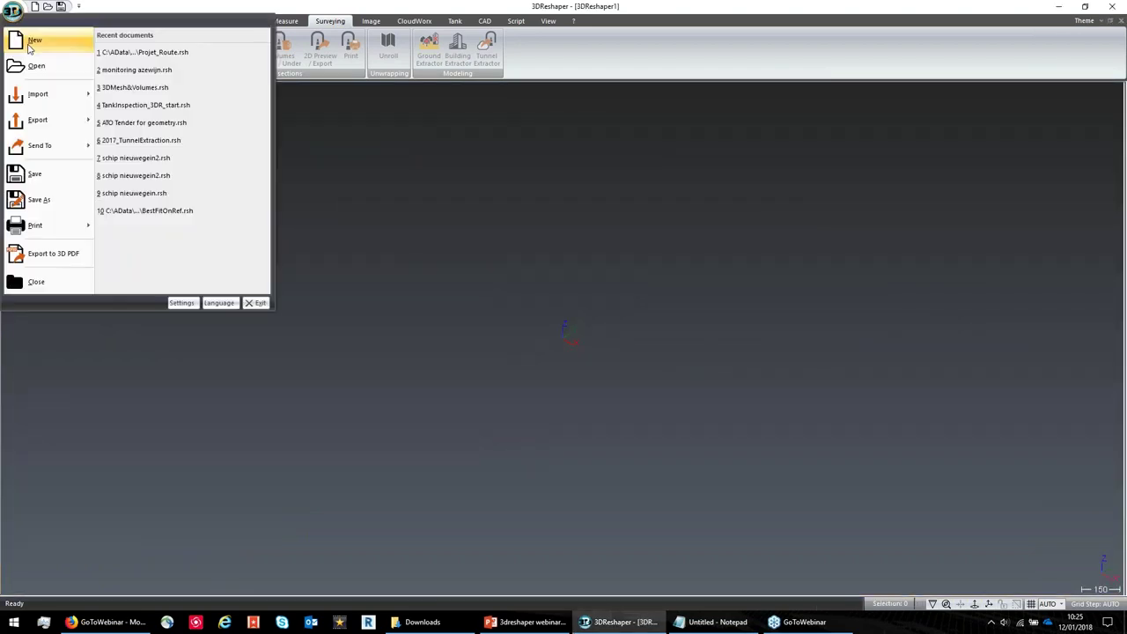
click(35, 68)
click(77, 204)
double_click(317, 192)
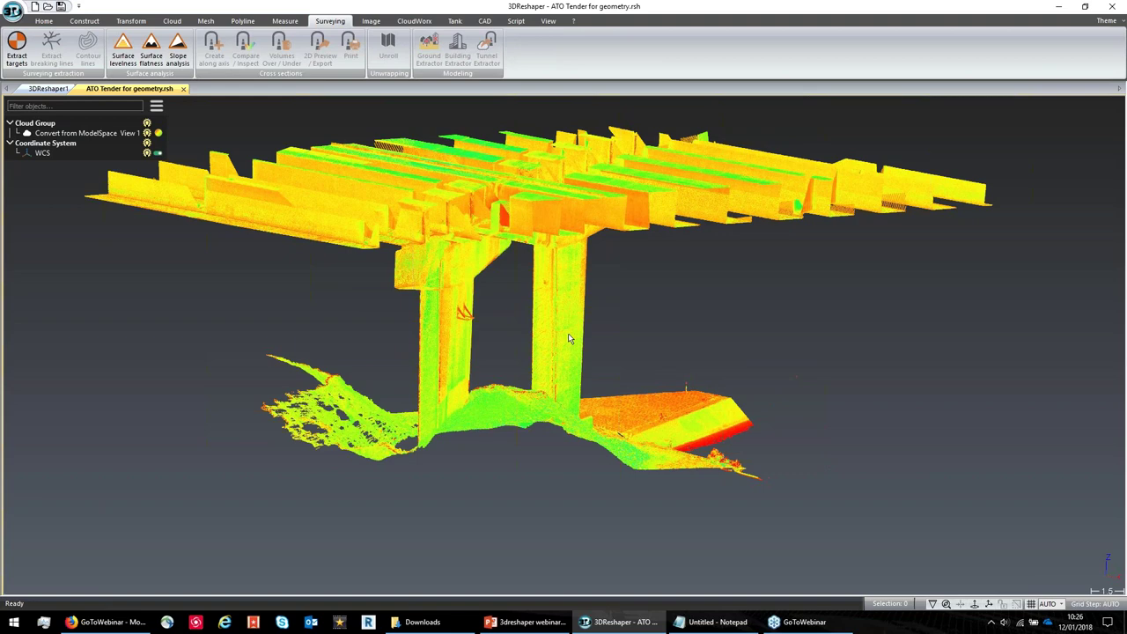
- Examine the bridge point cloud from several sides, including its piers, deck beams and the ground below
mouse_move(586, 315)
middle_down()
mouse_move(583, 326)
mouse_move(553, 329)
mouse_move(292, 322)
mouse_move(539, 337)
middle_up()
scroll(596, 341, up, 2)
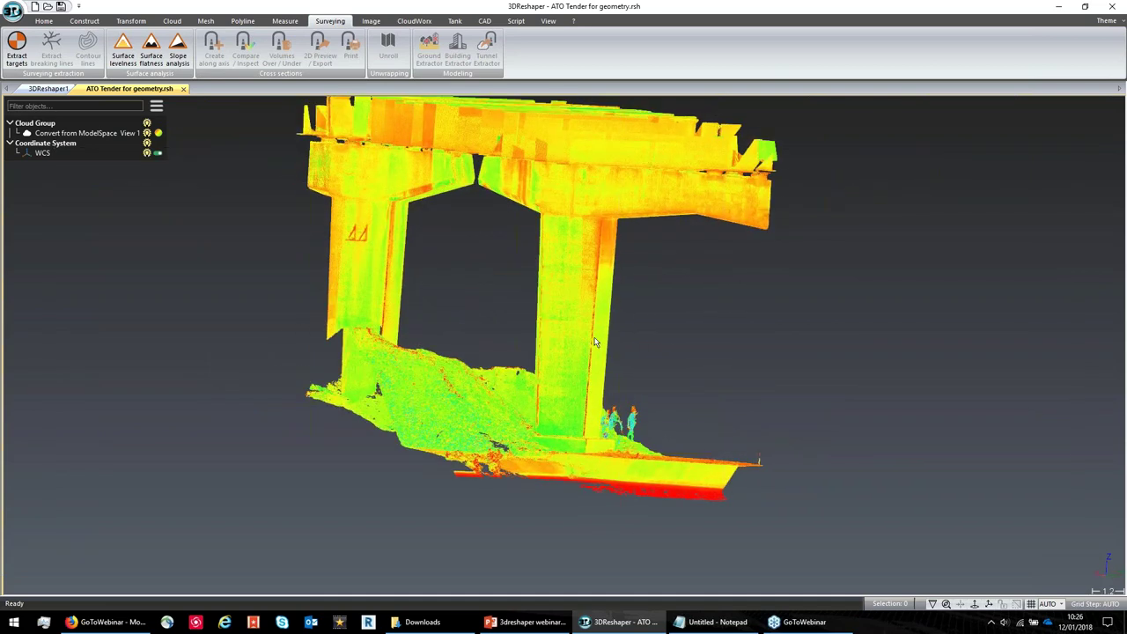
middle_drag(530, 333, 509, 309)
scroll(509, 314, up, 6)
scroll(510, 314, down, 2)
scroll(511, 315, down, 5)
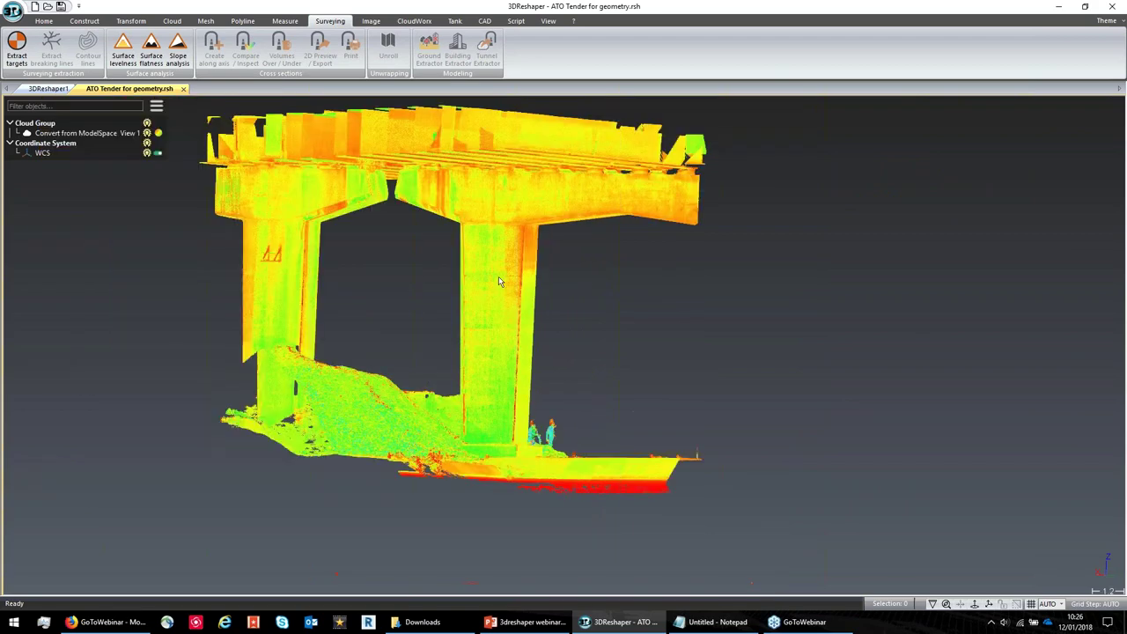
middle_drag(497, 282, 505, 307)
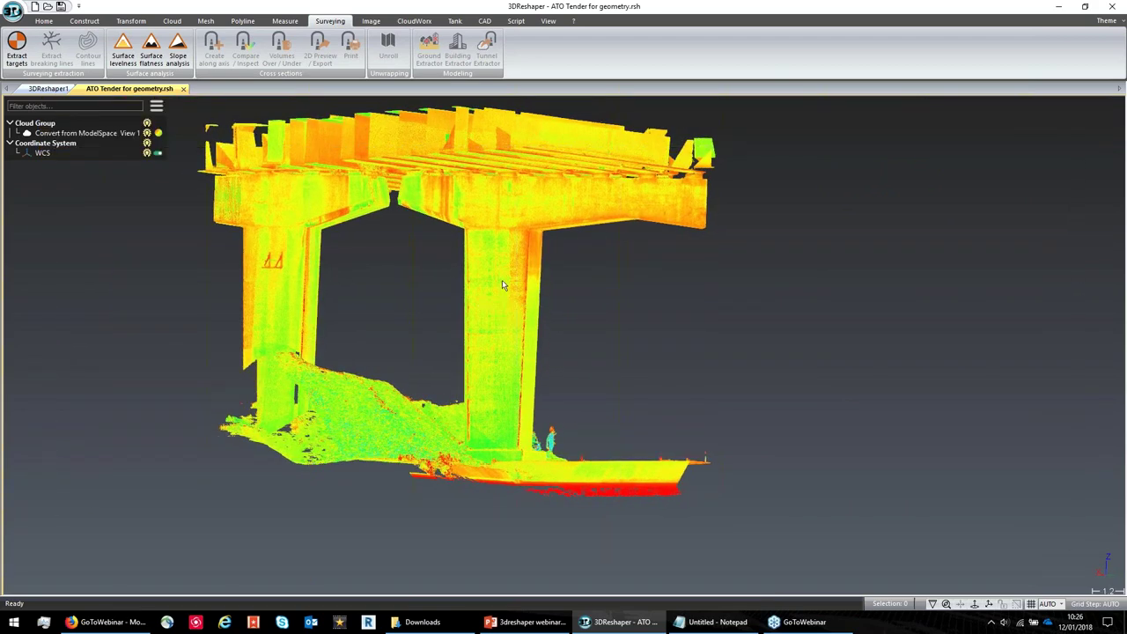
scroll(503, 285, up, 2)
- Run Building Extractor on the bridge cloud with a 0.0191 extraction tolerance and extract a planar contour on the front pier
click(500, 282)
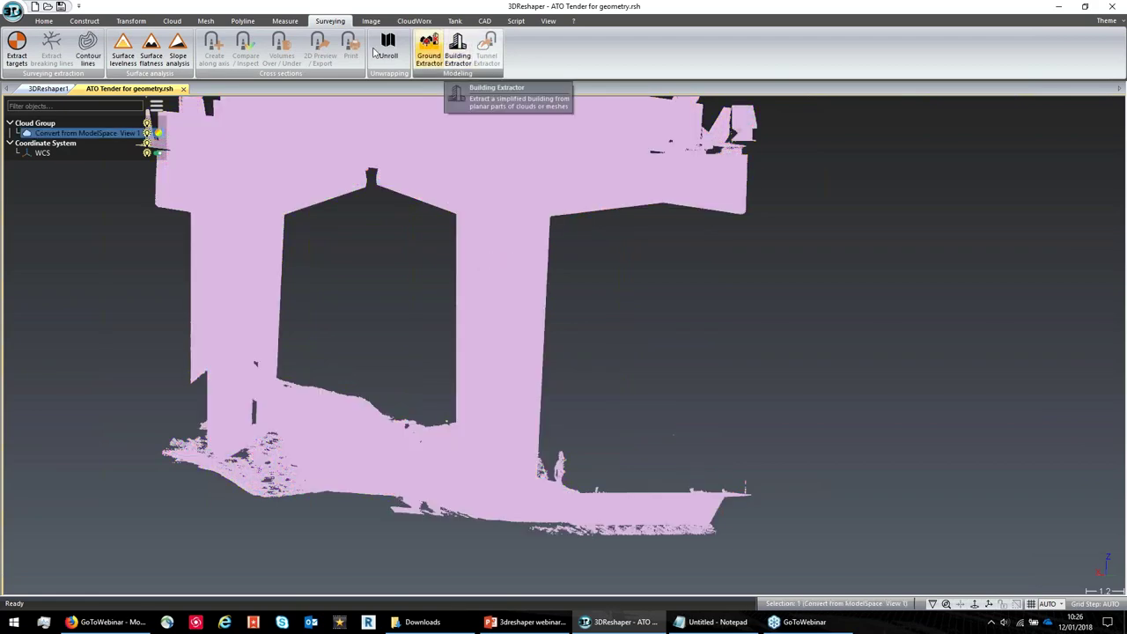
click(457, 55)
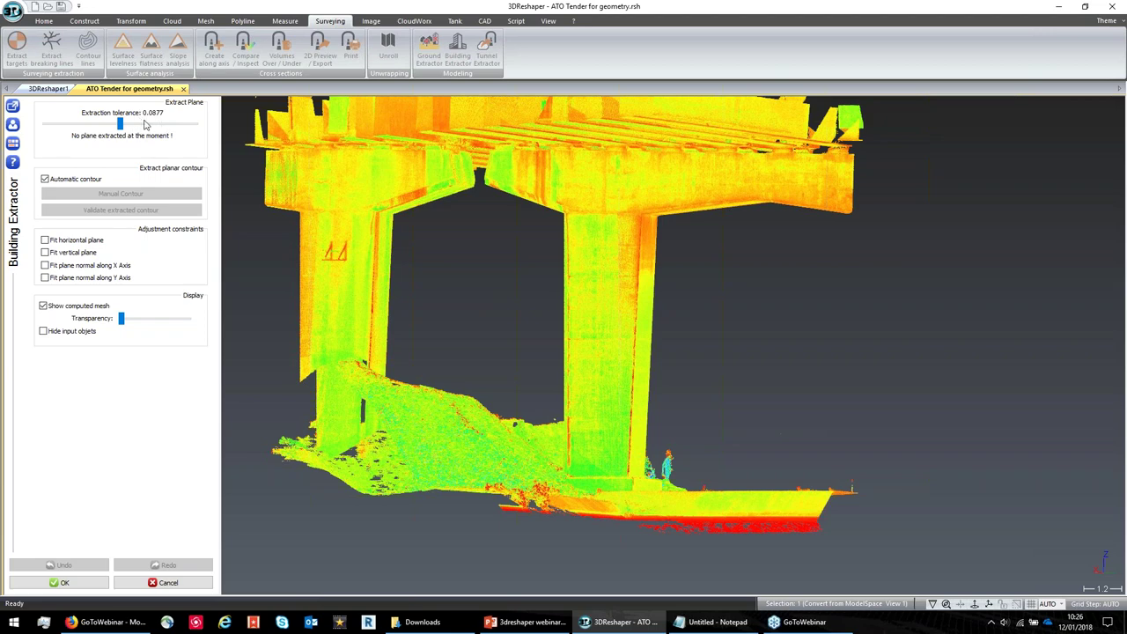
drag(120, 126, 70, 132)
click(629, 250)
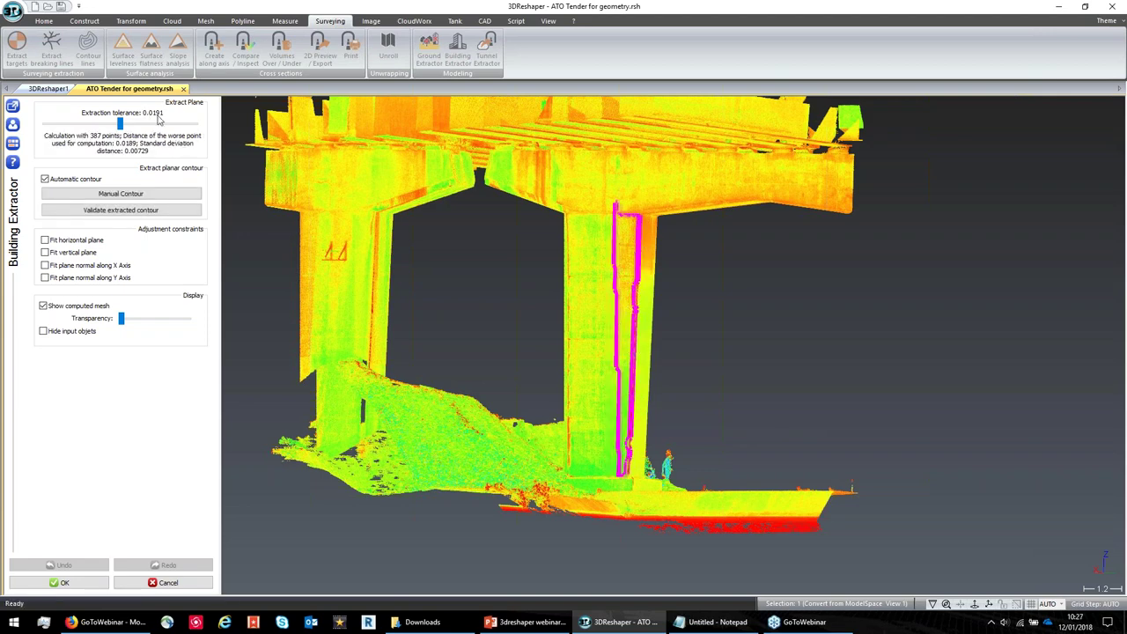
click(581, 286)
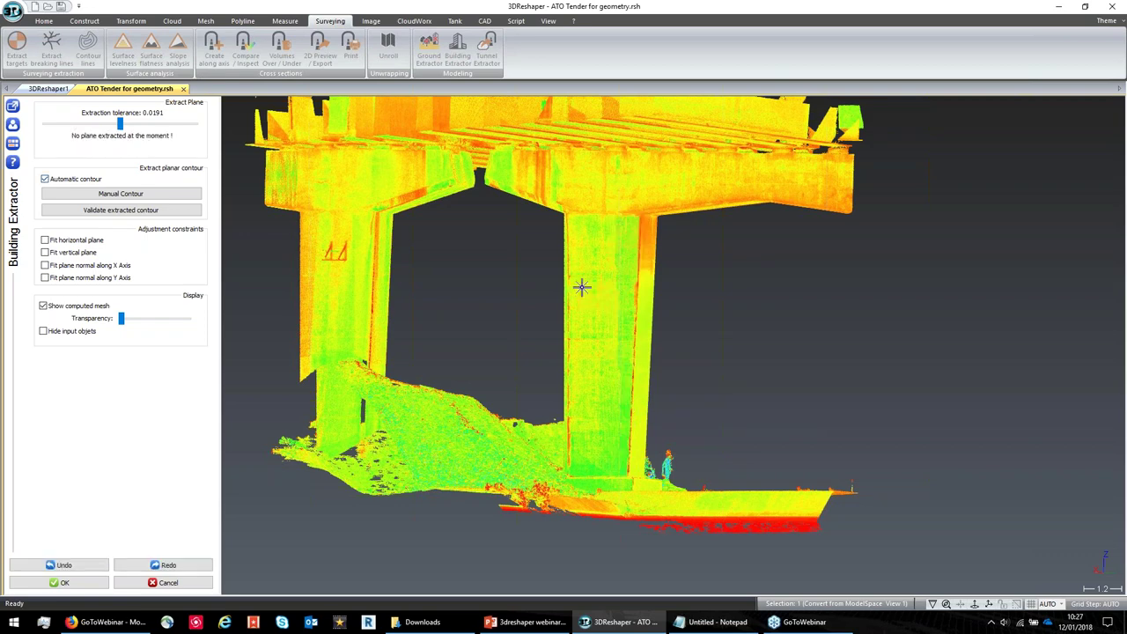
scroll(623, 282, up, 5)
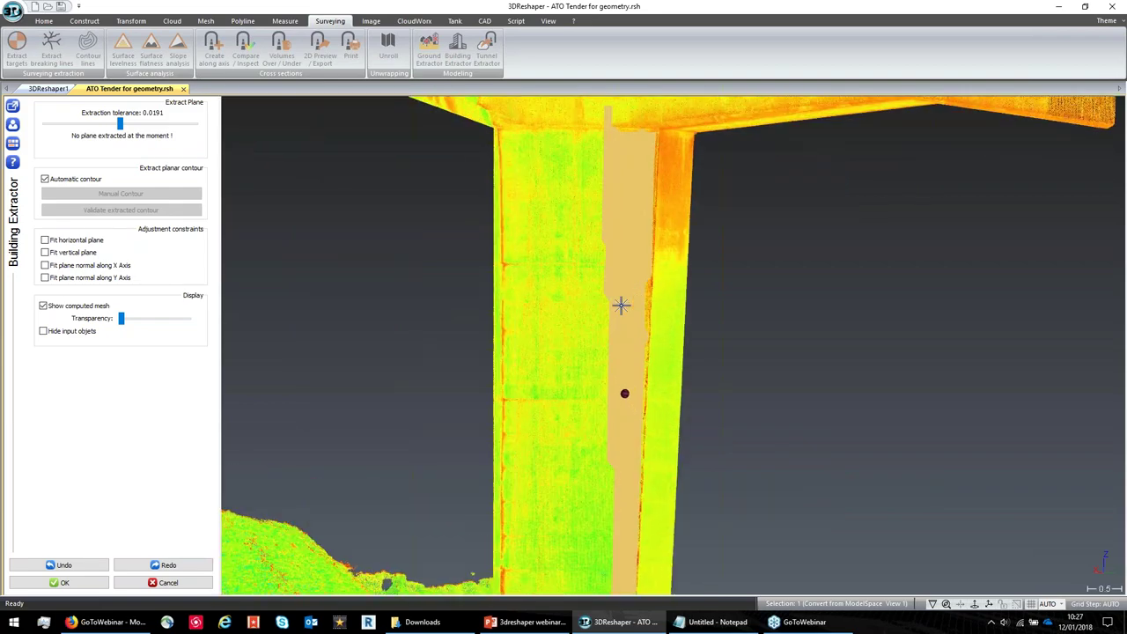
middle_drag(645, 315, 563, 282)
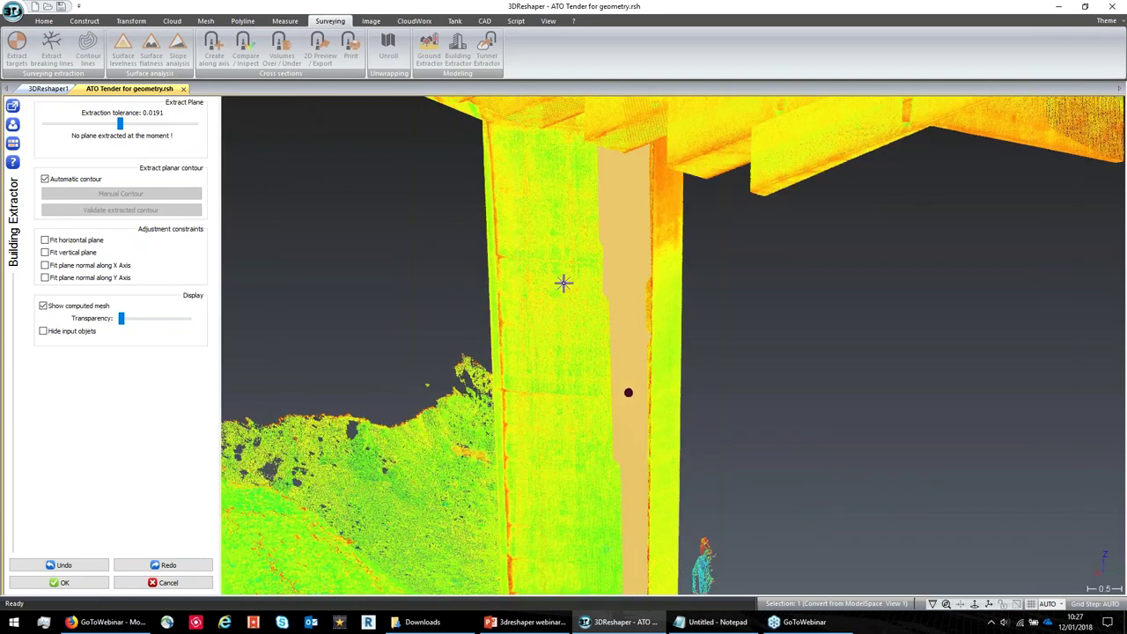
- Extract planar contours for the pier's wide front face, the other narrow face beside it and the adjoining side face
click(566, 299)
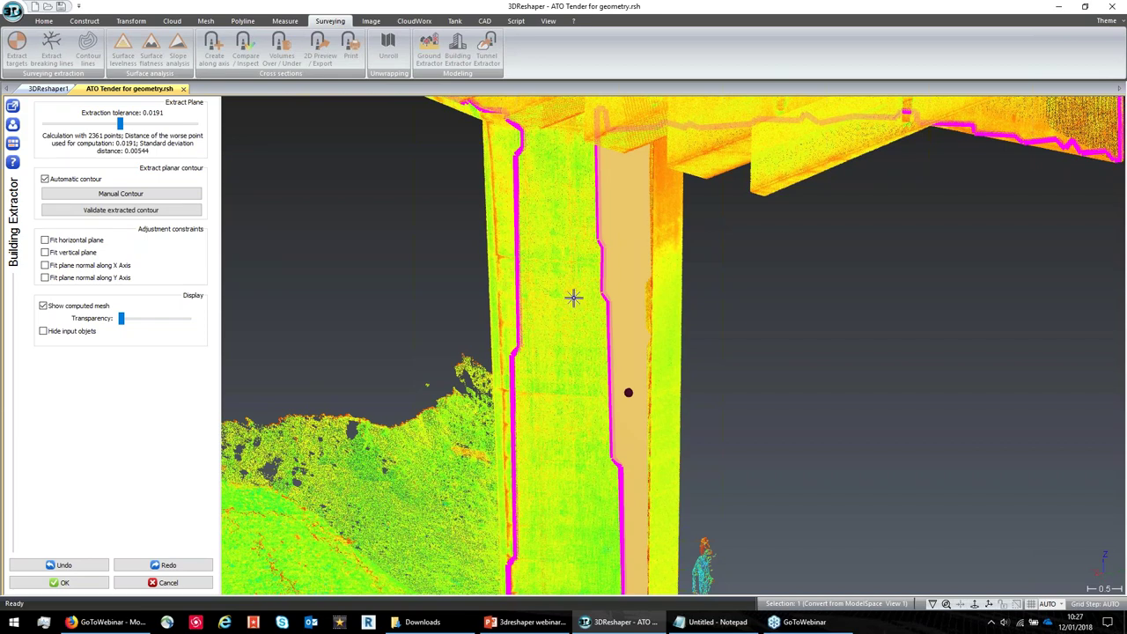
click(560, 198)
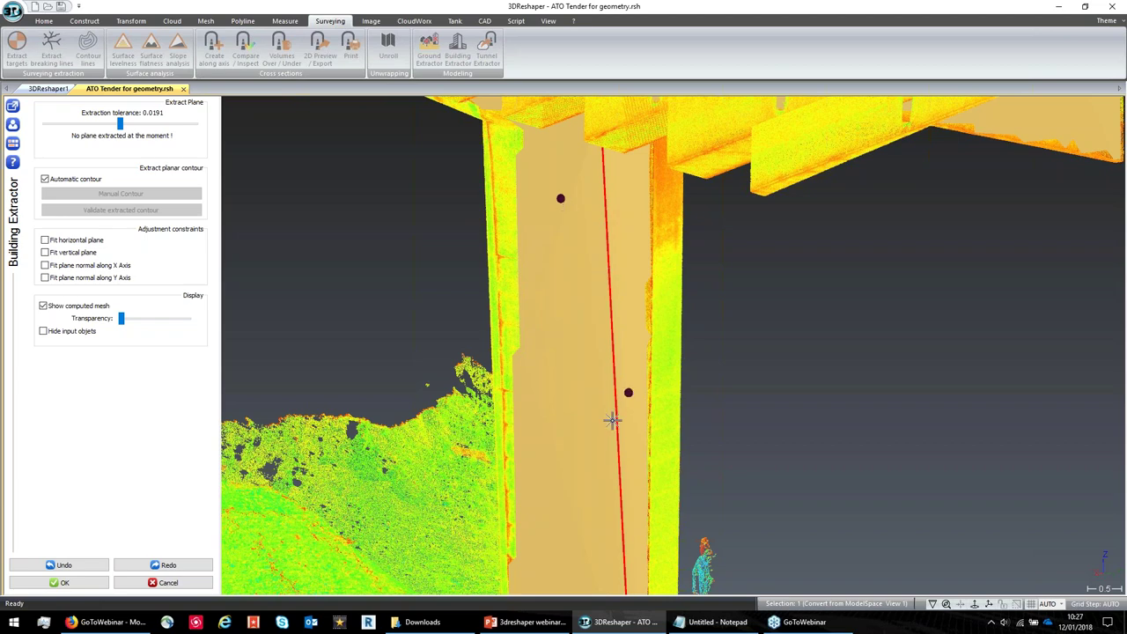
drag(566, 320, 630, 312)
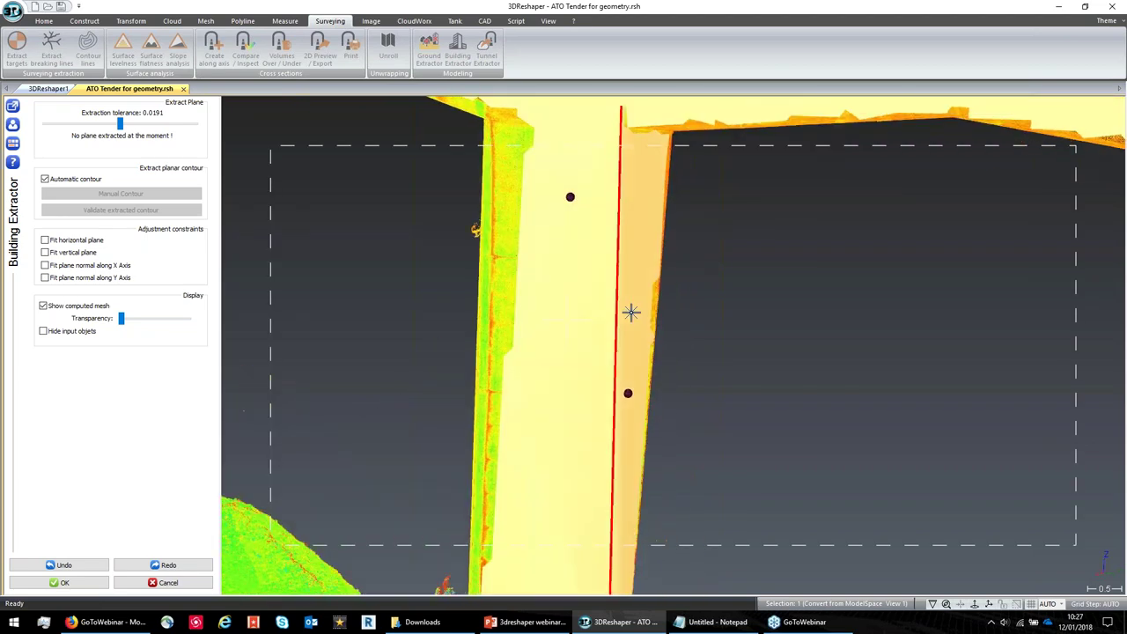
click(500, 243)
click(475, 231)
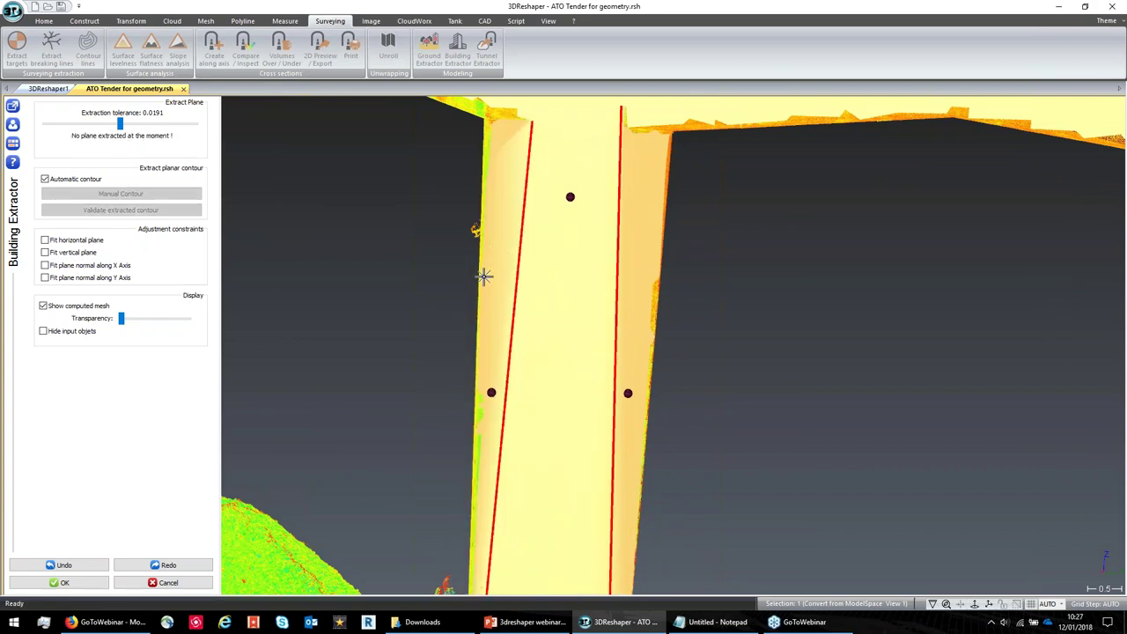
drag(551, 276, 458, 252)
click(452, 262)
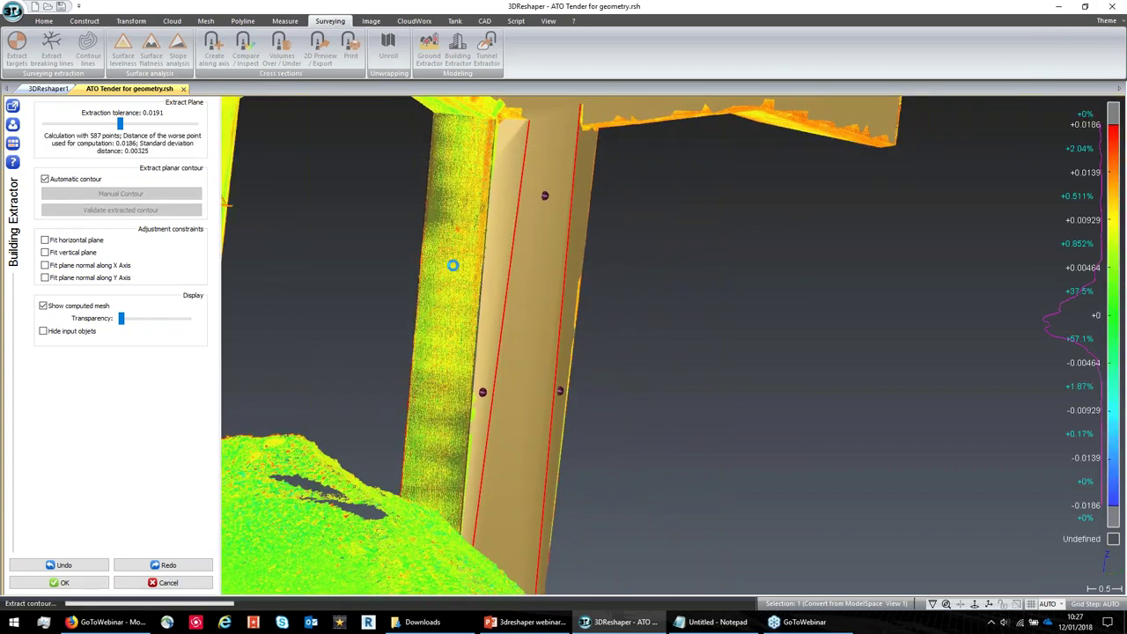
click(456, 269)
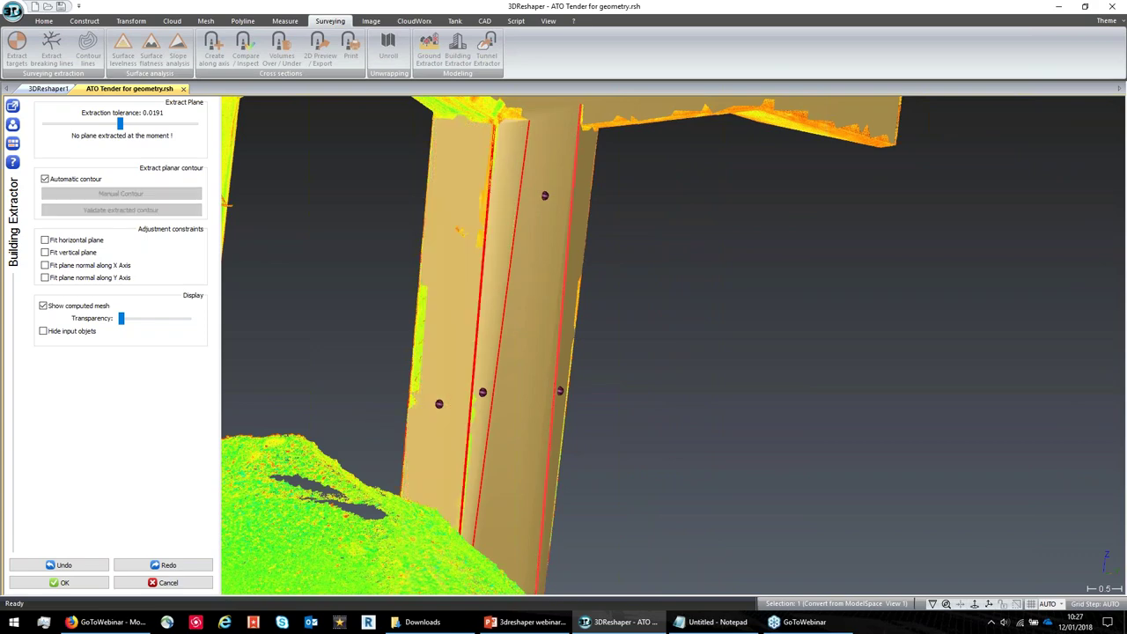
- Extract planar contours for the pier's opposite side face and the sloped underside of the crossbeam next to it
drag(531, 282, 332, 292)
click(613, 299)
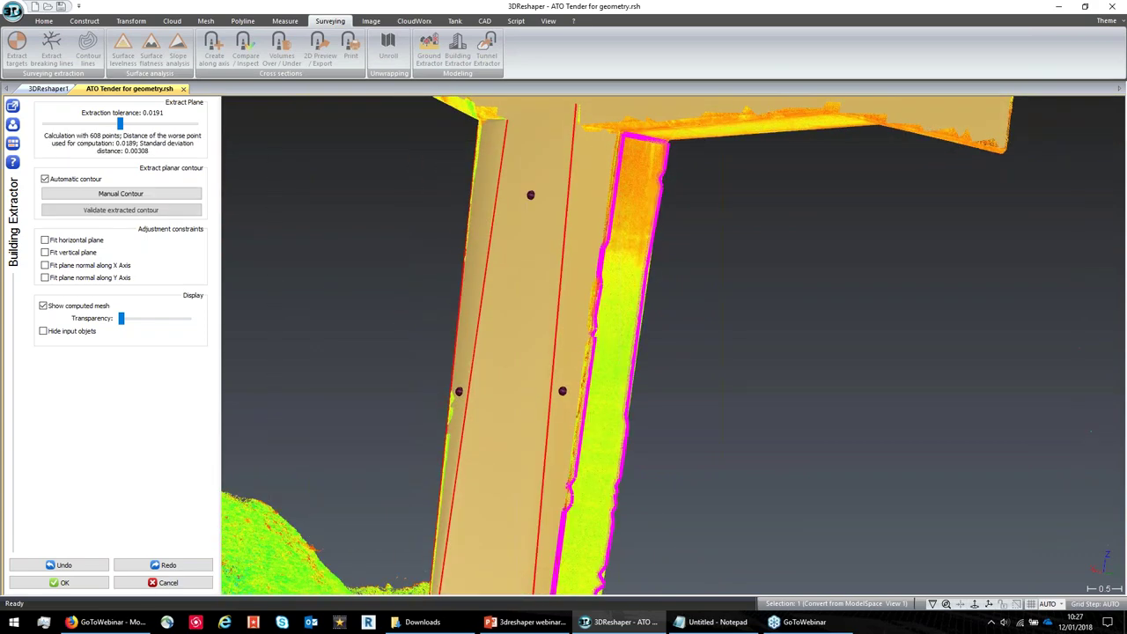
click(585, 237)
drag(500, 290, 535, 286)
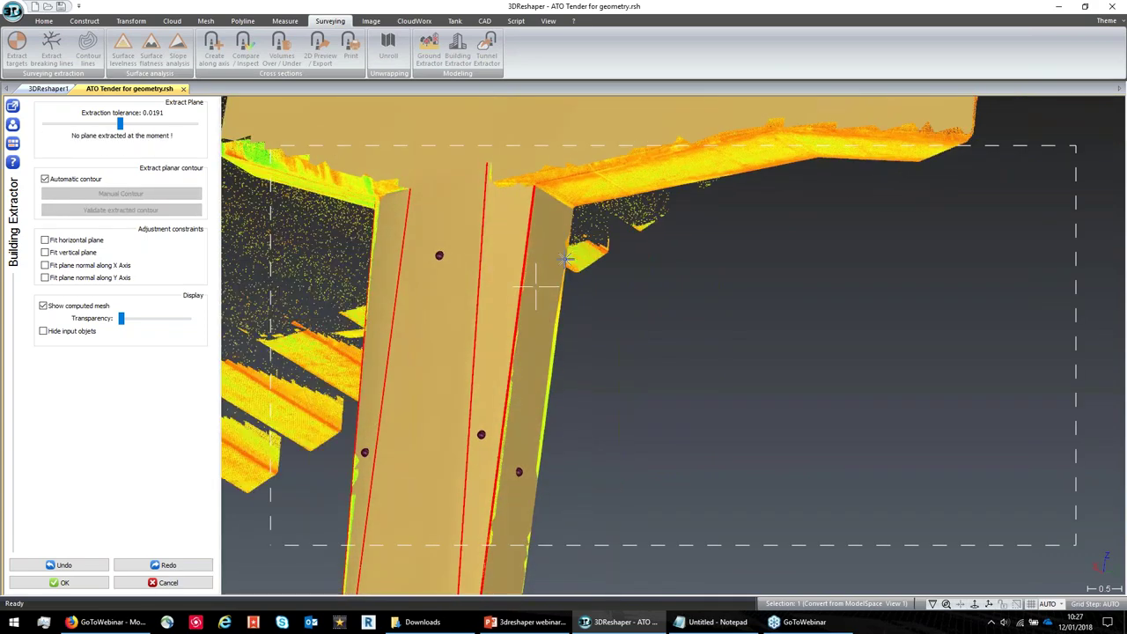
click(561, 174)
click(606, 194)
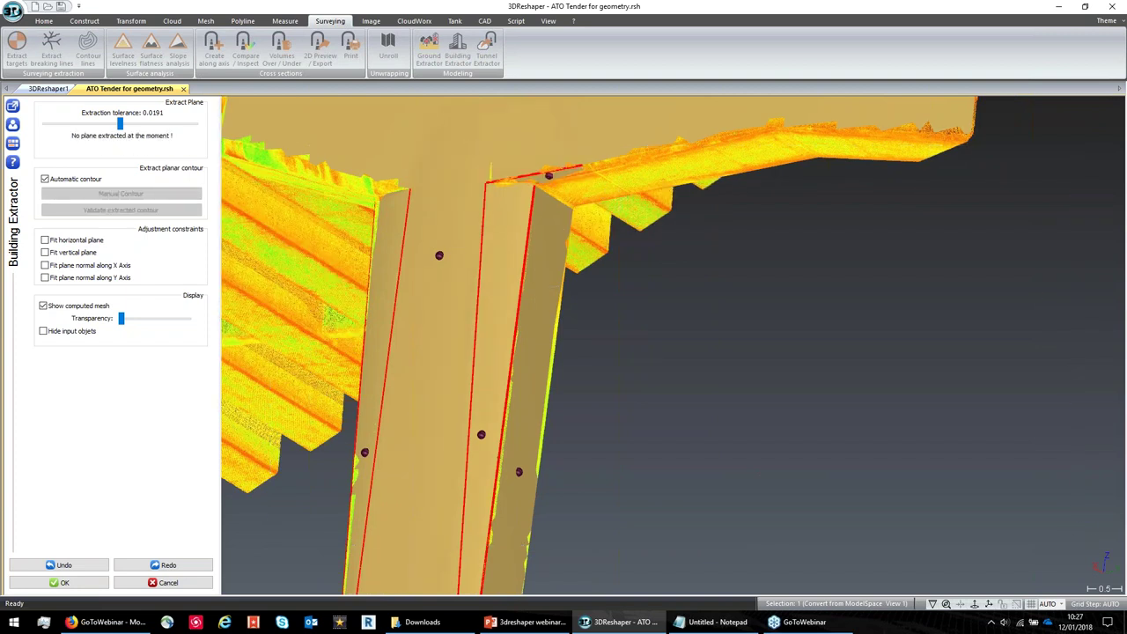
click(604, 188)
- Extract planar contours for the pier's rear narrow face, back face and rear crossbeam side, and accept the building extraction
right_drag(490, 307, 583, 258)
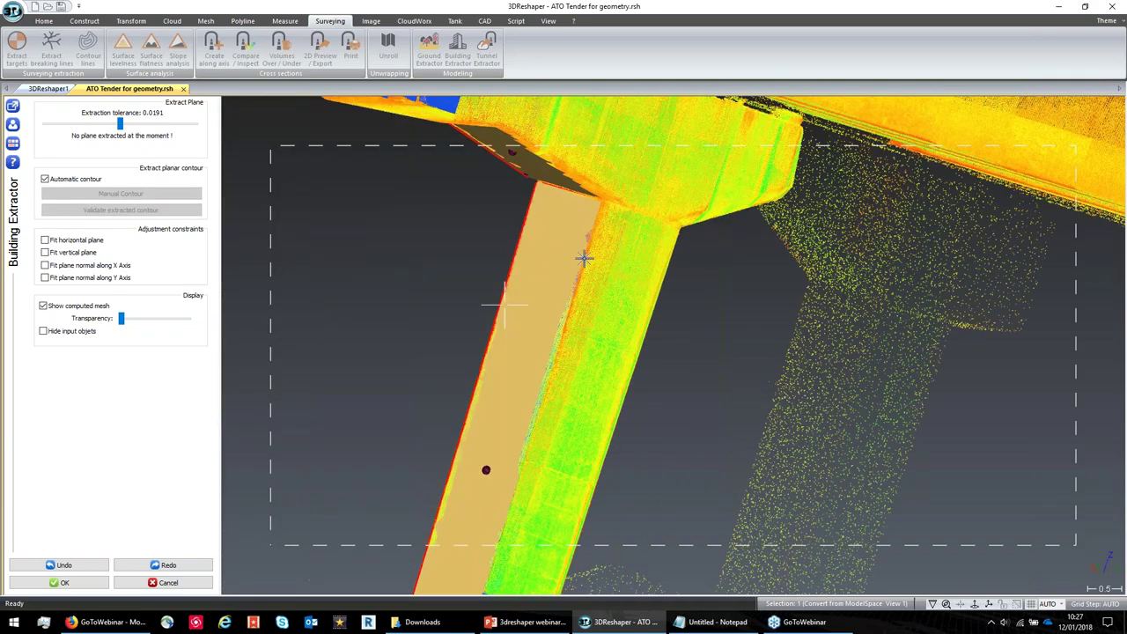
click(593, 261)
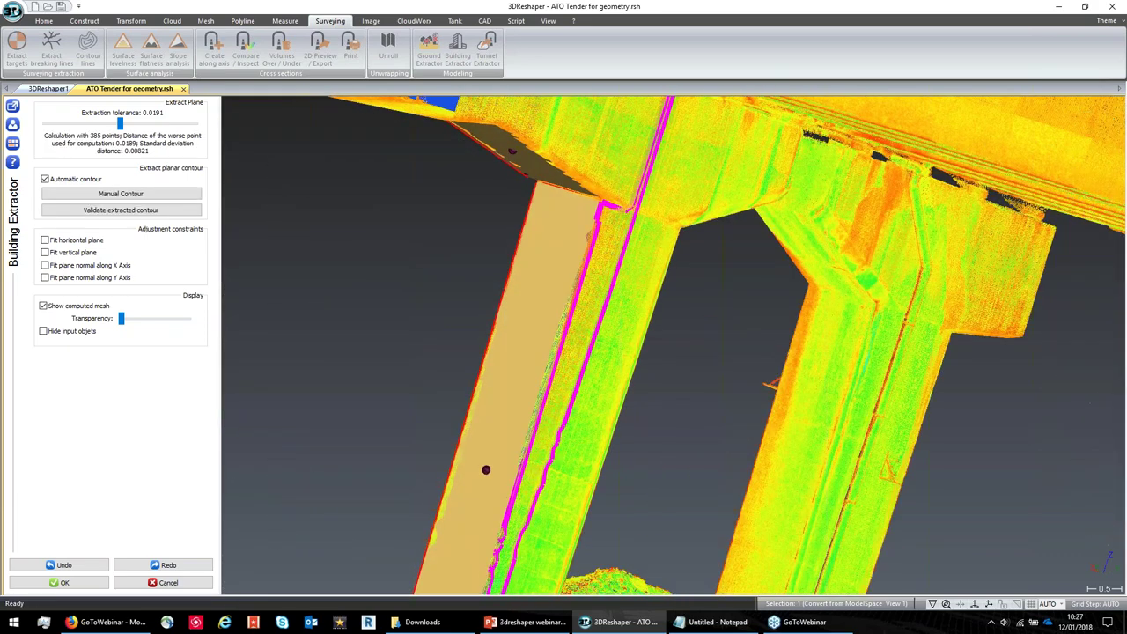
click(628, 291)
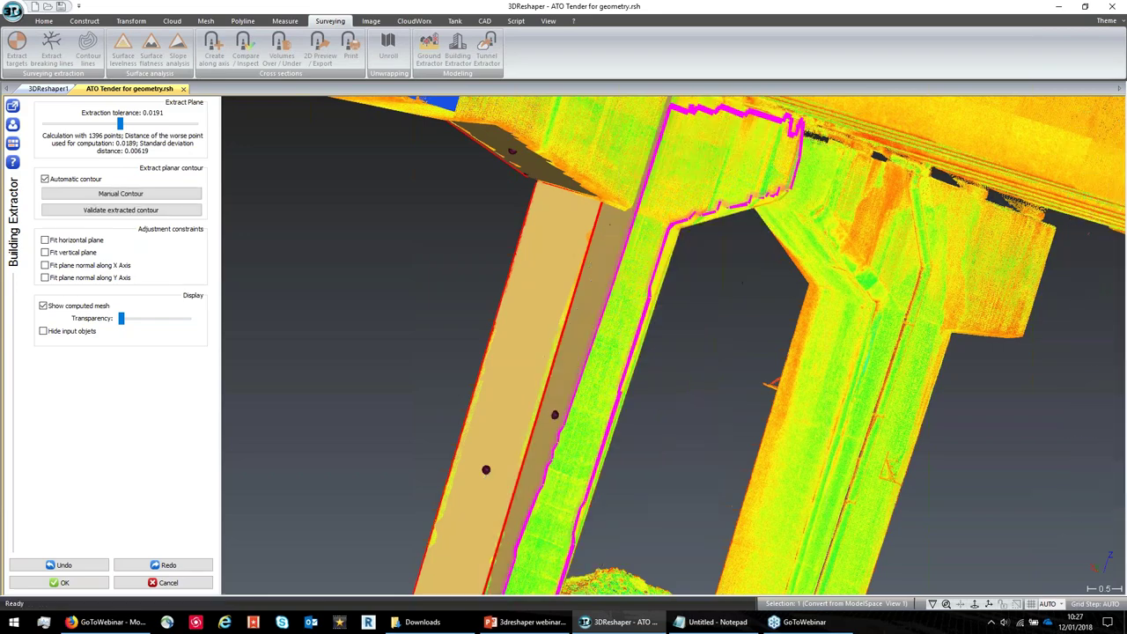
right_drag(623, 318, 578, 261)
scroll(578, 254, down, 3)
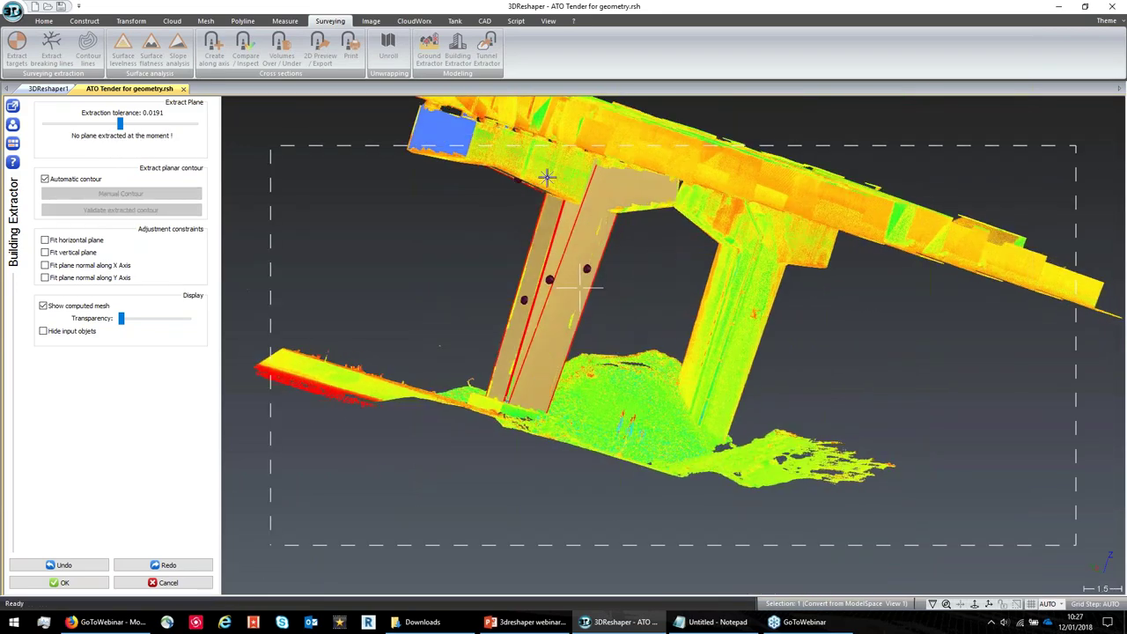
click(543, 179)
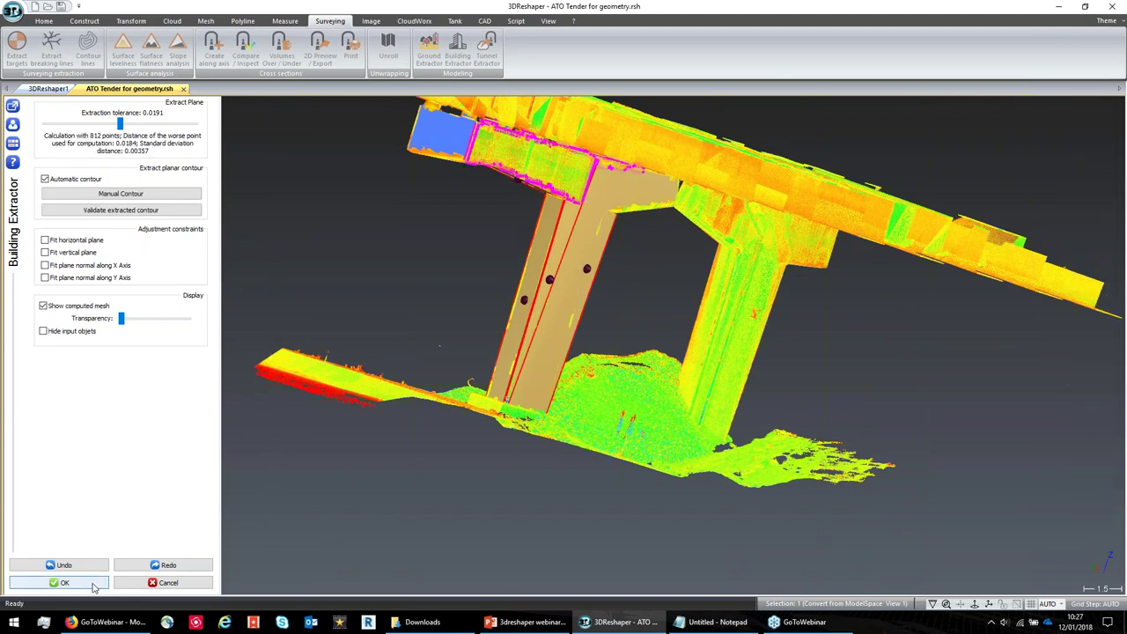
click(60, 583)
- Set the extracted pier mesh to the Smooth + Wire representation and inspect its triangles
drag(484, 314, 476, 313)
drag(428, 273, 477, 292)
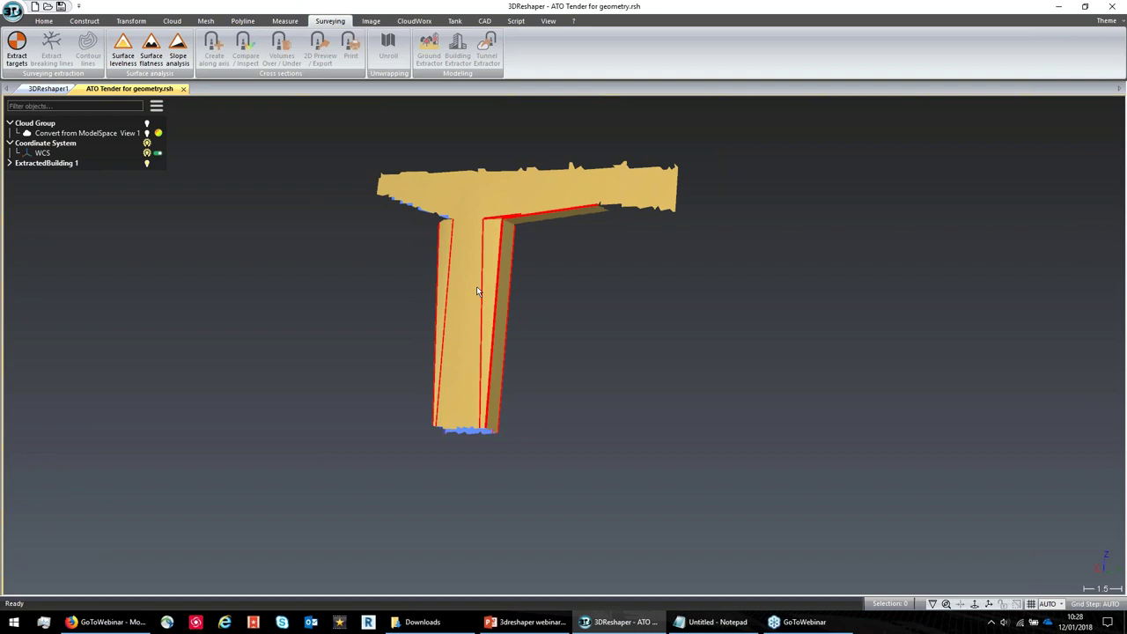
drag(463, 303, 437, 285)
scroll(469, 272, up, 5)
scroll(470, 269, down, 3)
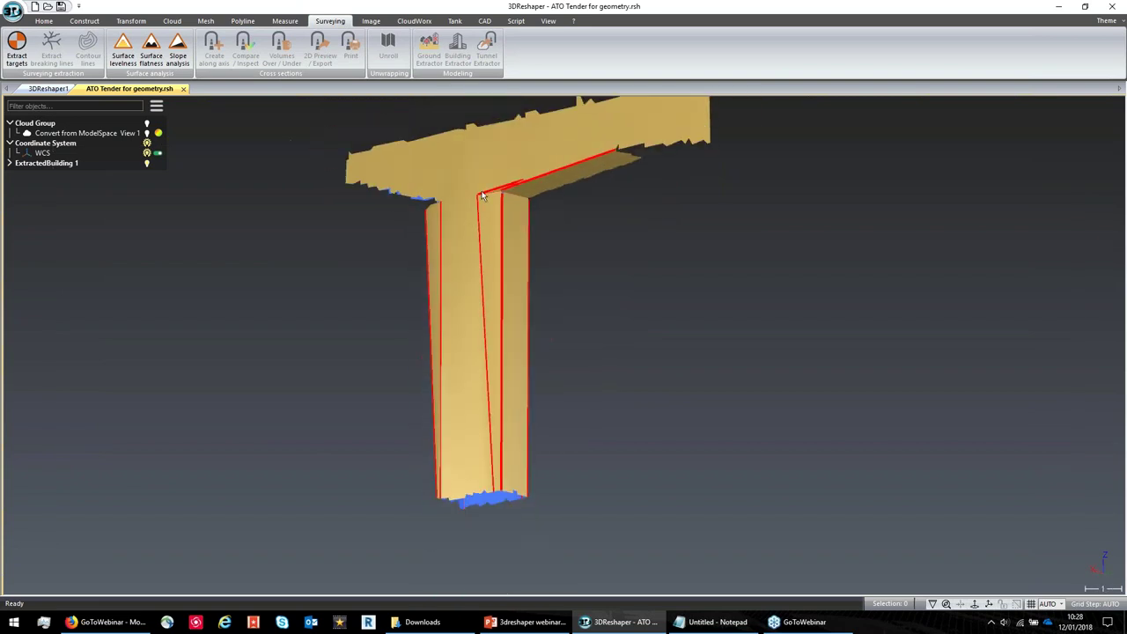
click(461, 229)
right_click(463, 229)
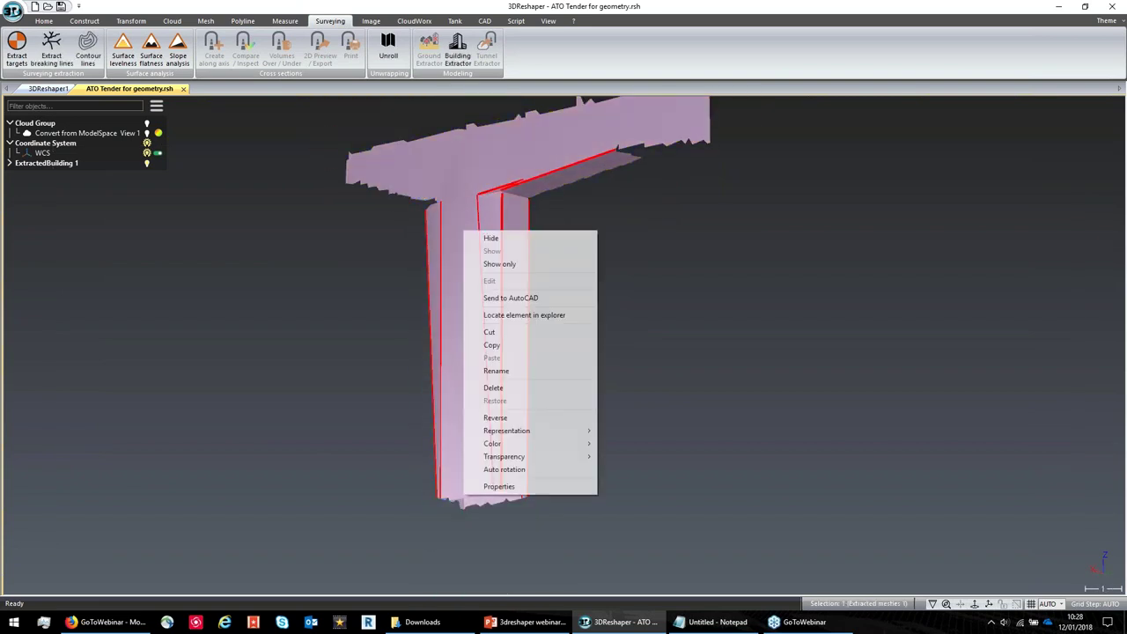
mouse_move(576, 431)
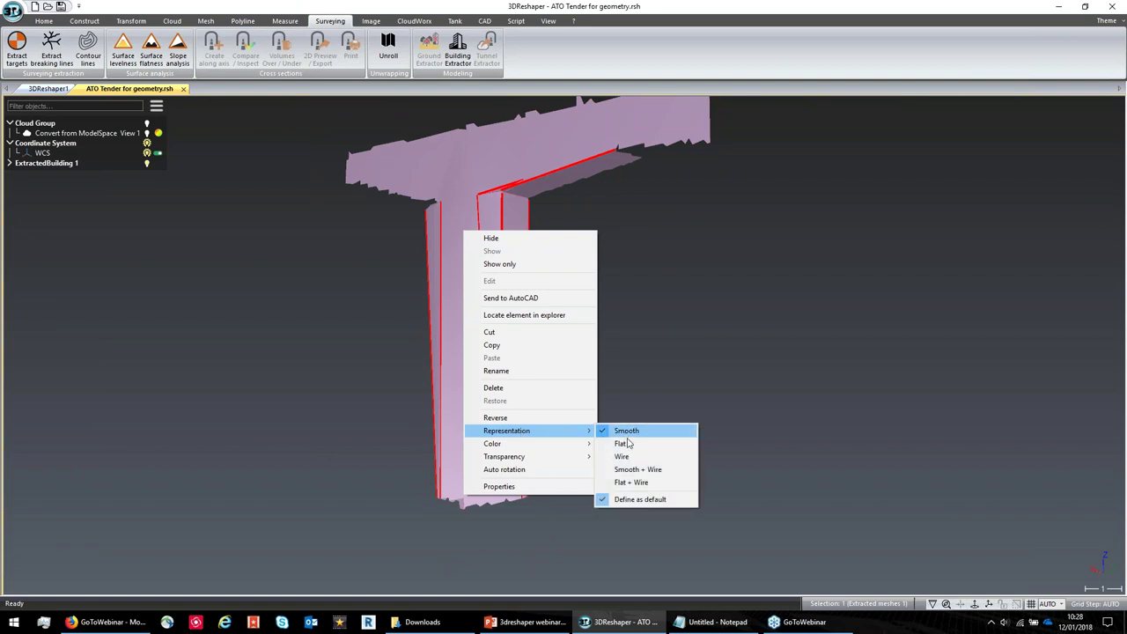
click(636, 472)
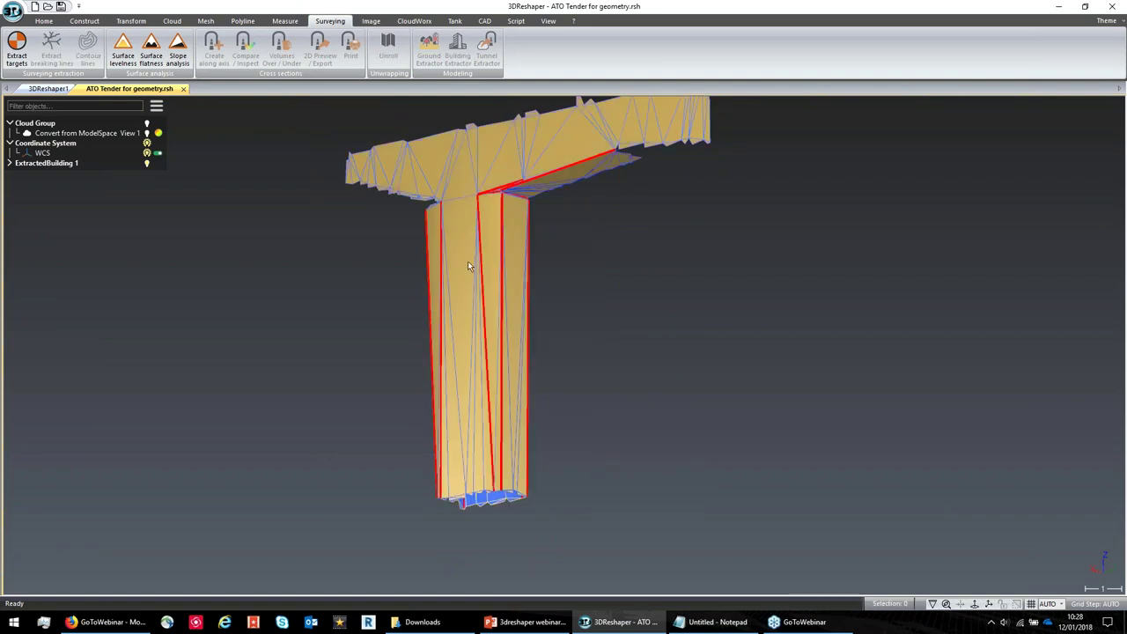
middle_drag(476, 260, 423, 392)
middle_drag(343, 229, 585, 258)
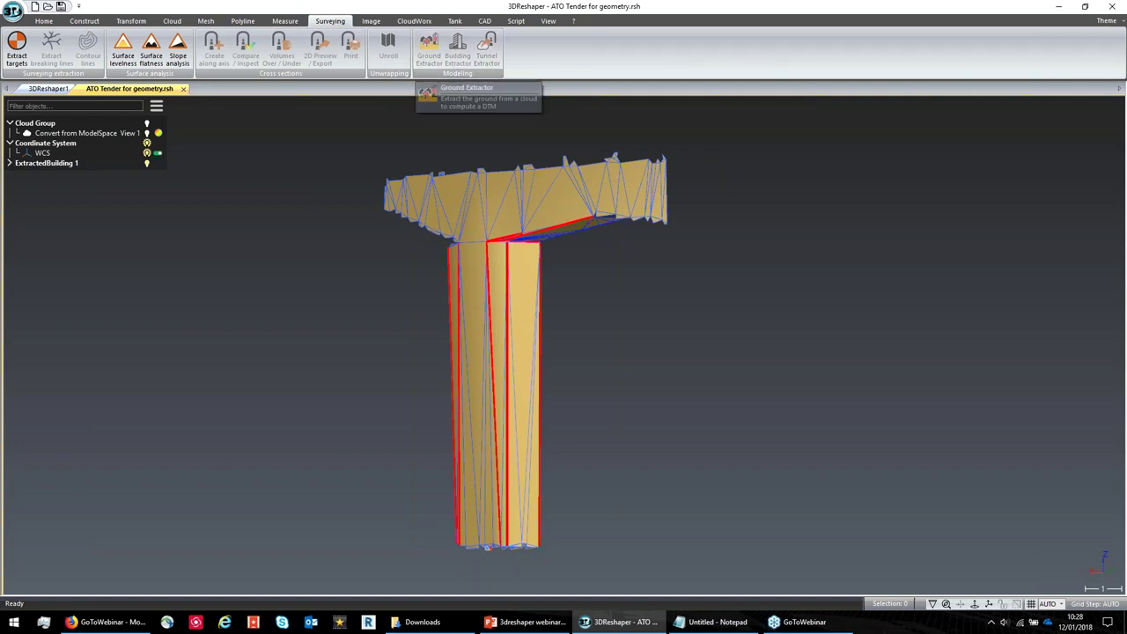
- Close ATO Tender for geometry.rsh without saving and open the project Luxemburg Aibotix 3Dmodel.rsh
click(184, 90)
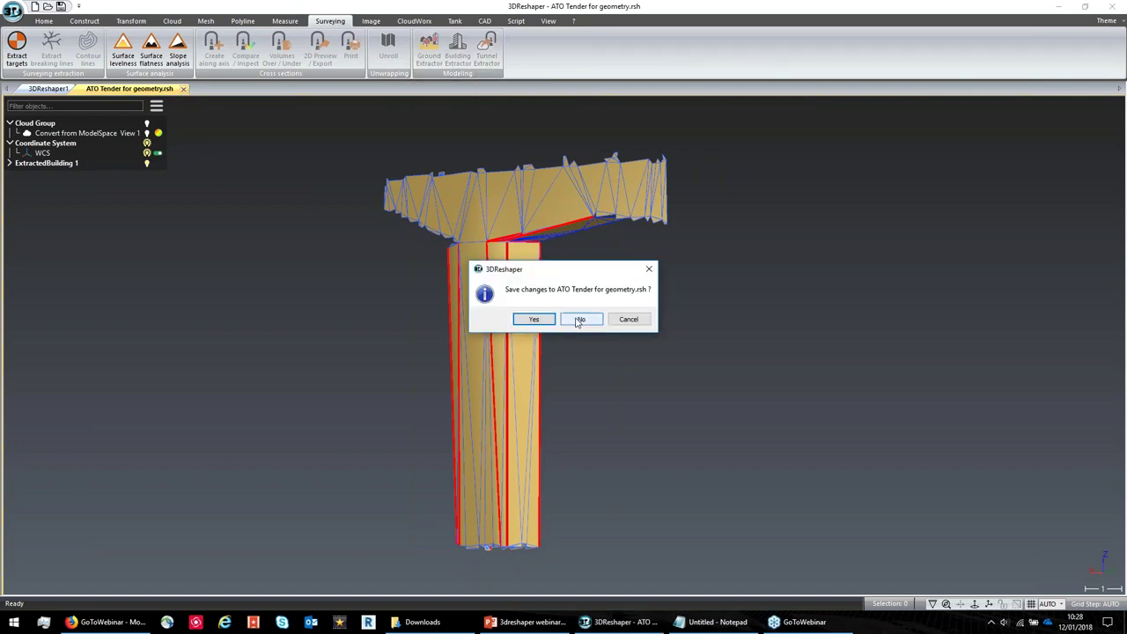
click(581, 319)
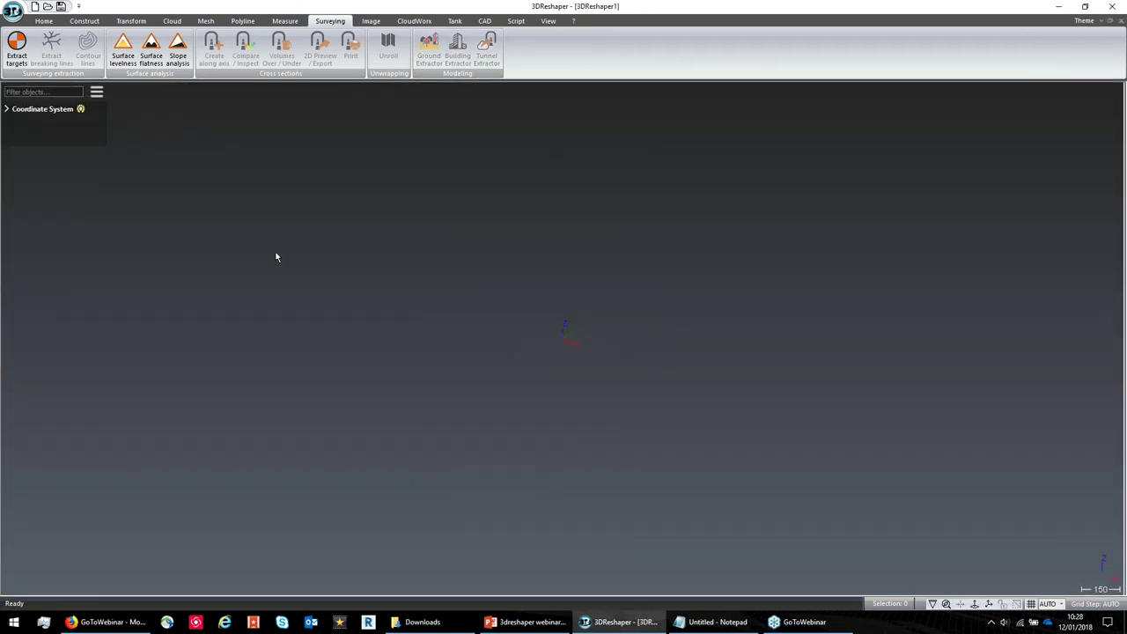
click(13, 12)
click(36, 66)
click(329, 201)
scroll(329, 201, down, 3)
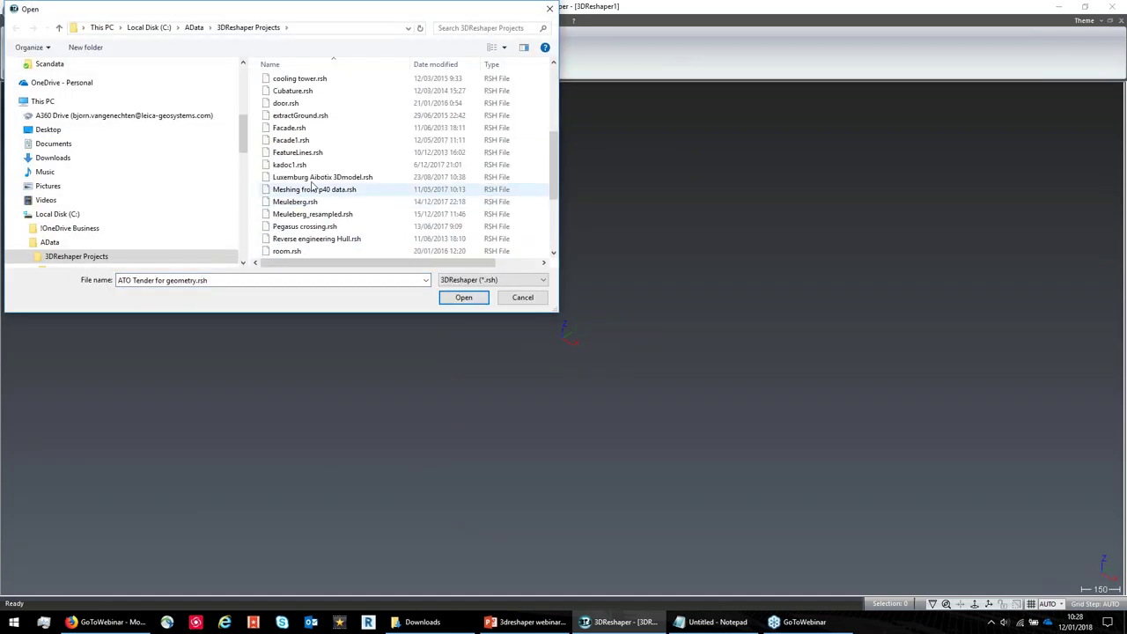
click(316, 179)
click(463, 299)
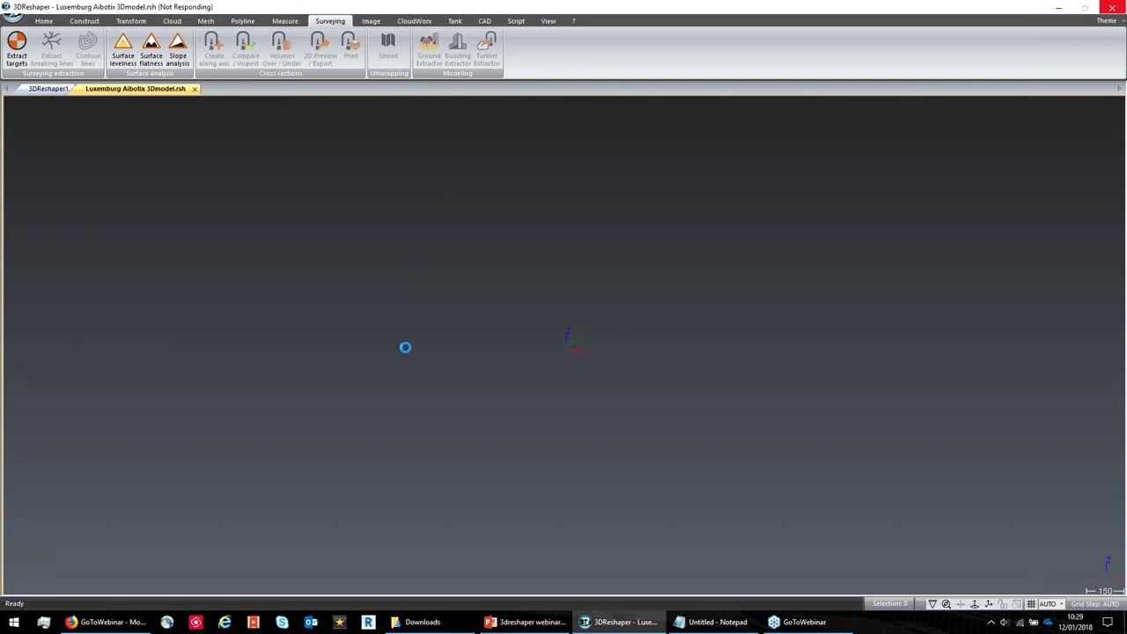
- Examine the coloured terrain point cloud from overview down to individual points, including its fields, trees and road
middle_drag(517, 388, 558, 401)
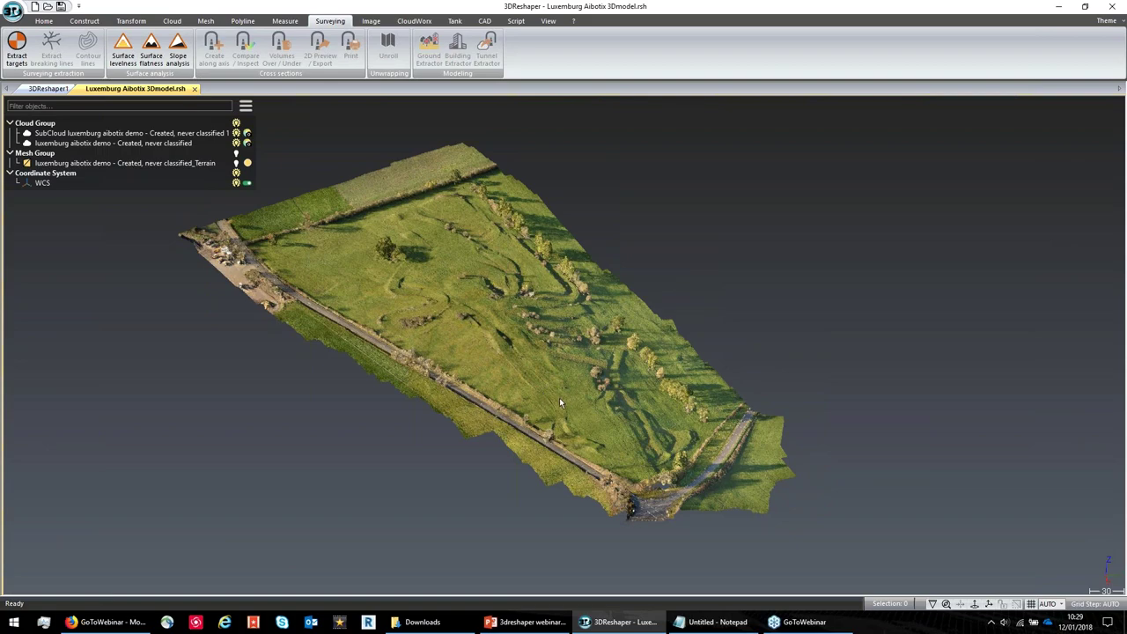
scroll(594, 418, up, 10)
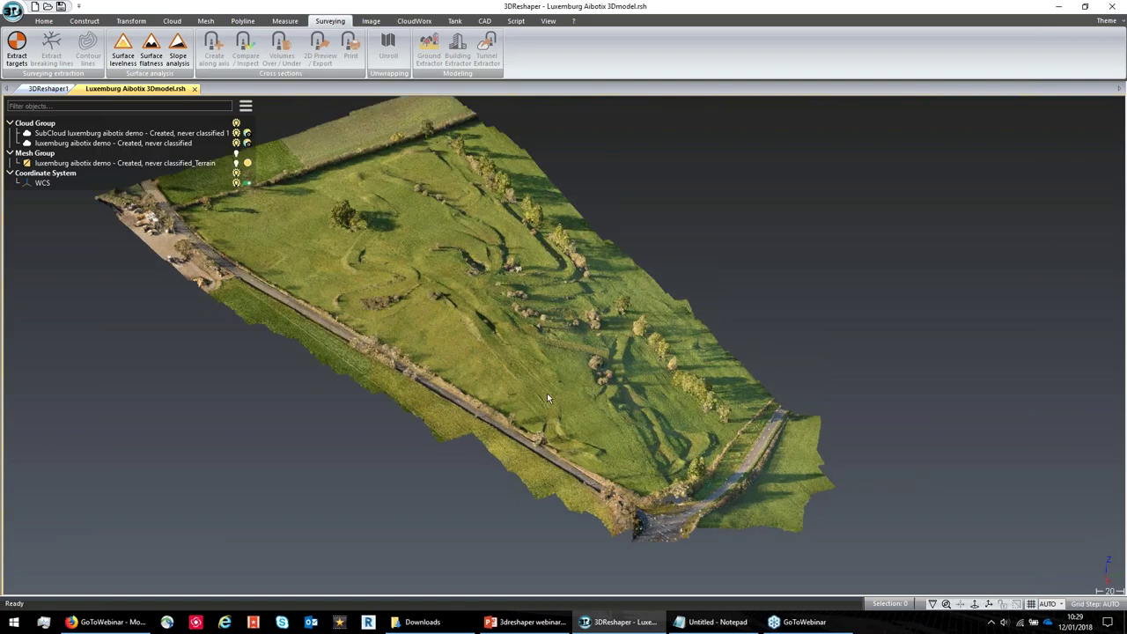
scroll(499, 343, up, 5)
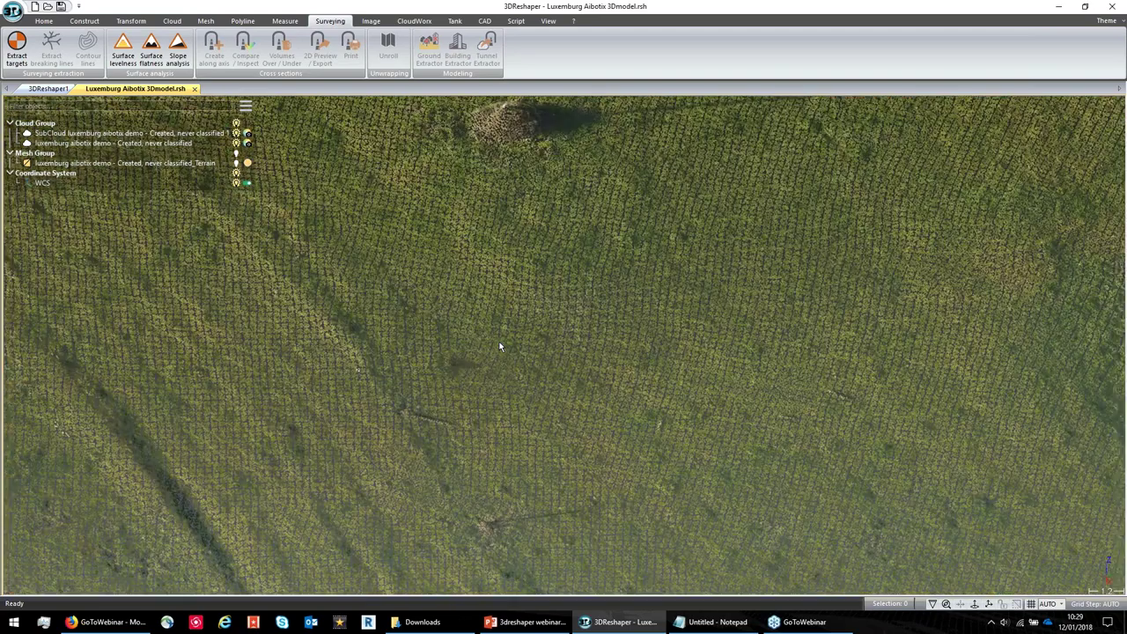
scroll(499, 346, down, 2)
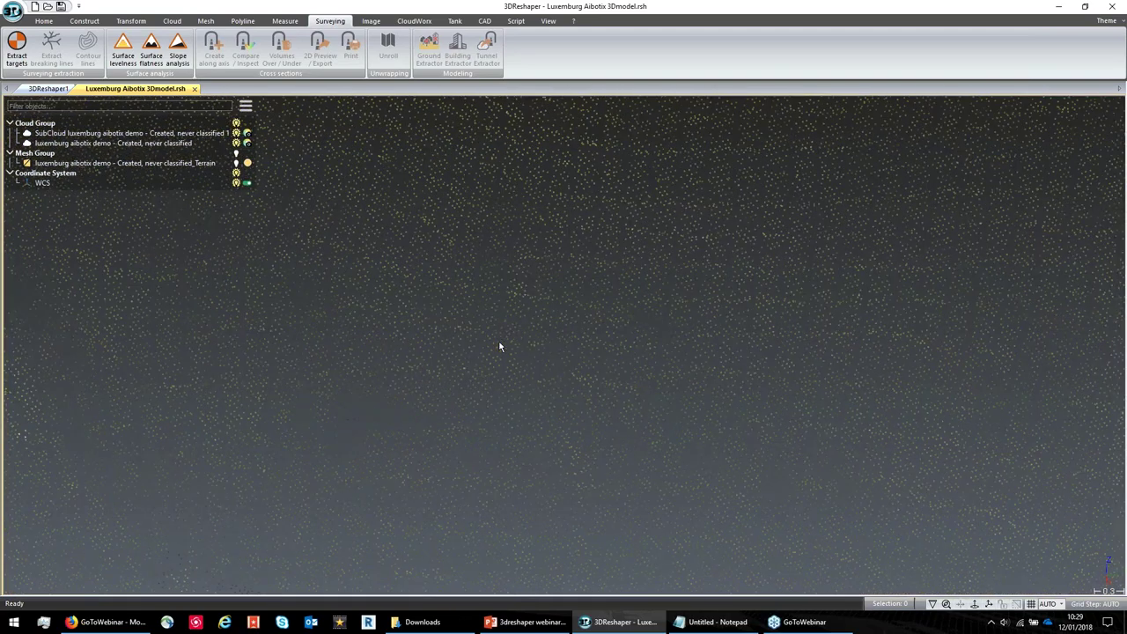
scroll(499, 346, down, 3)
scroll(499, 345, down, 3)
middle_drag(500, 345, 566, 345)
scroll(563, 345, up, 1)
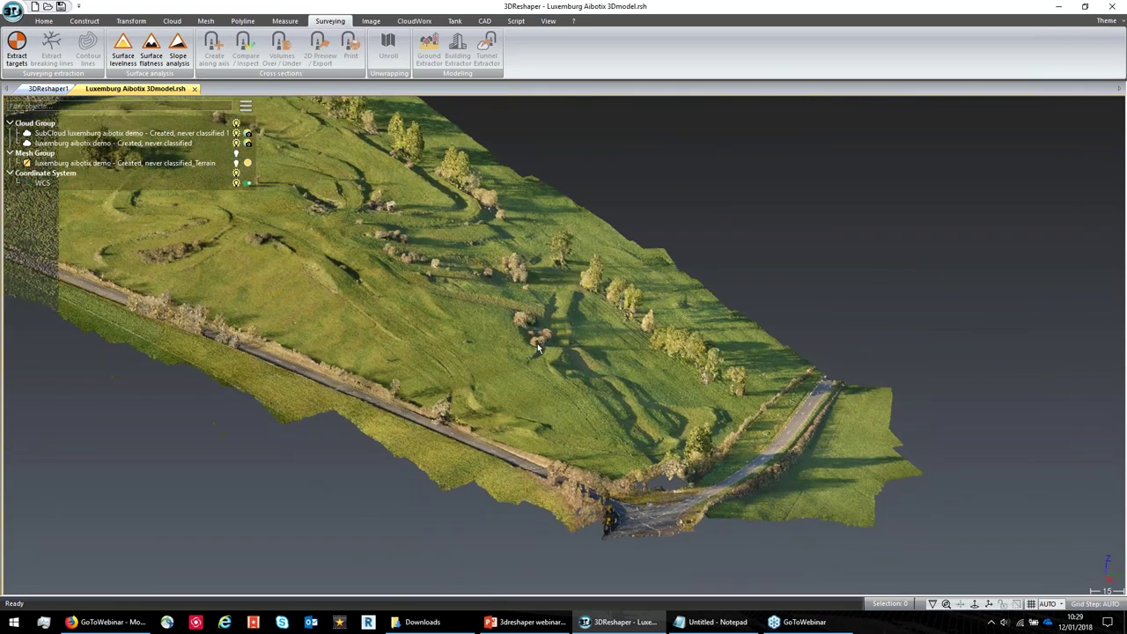
- Show only the SubCloud luxemburg aibotix demo strip and inspect its slope and trees up close
click(543, 369)
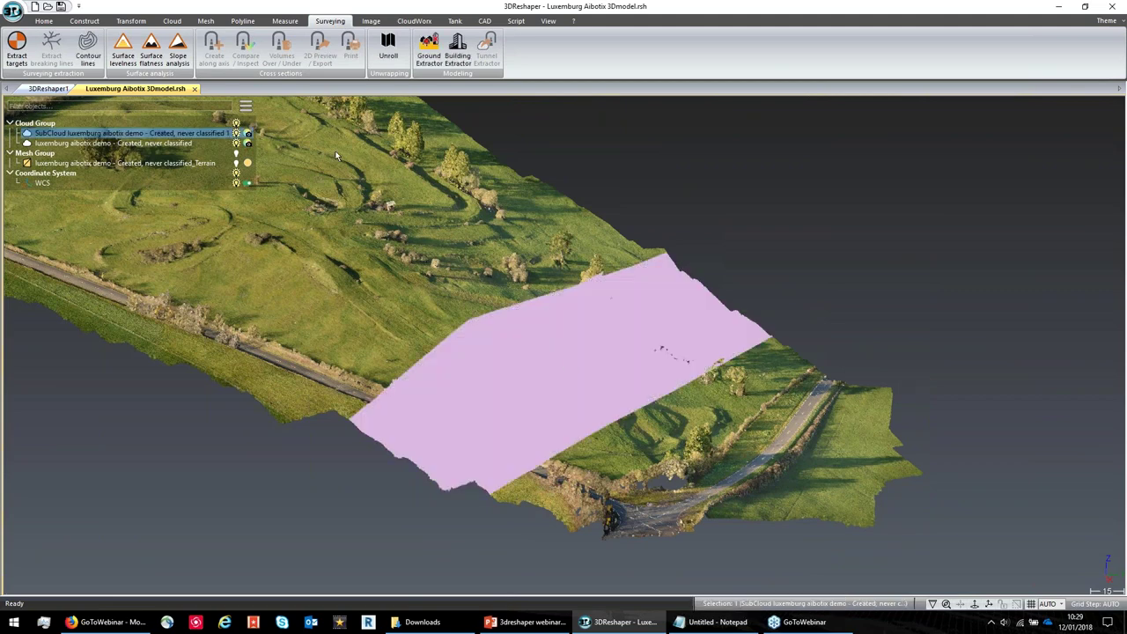
right_click(555, 338)
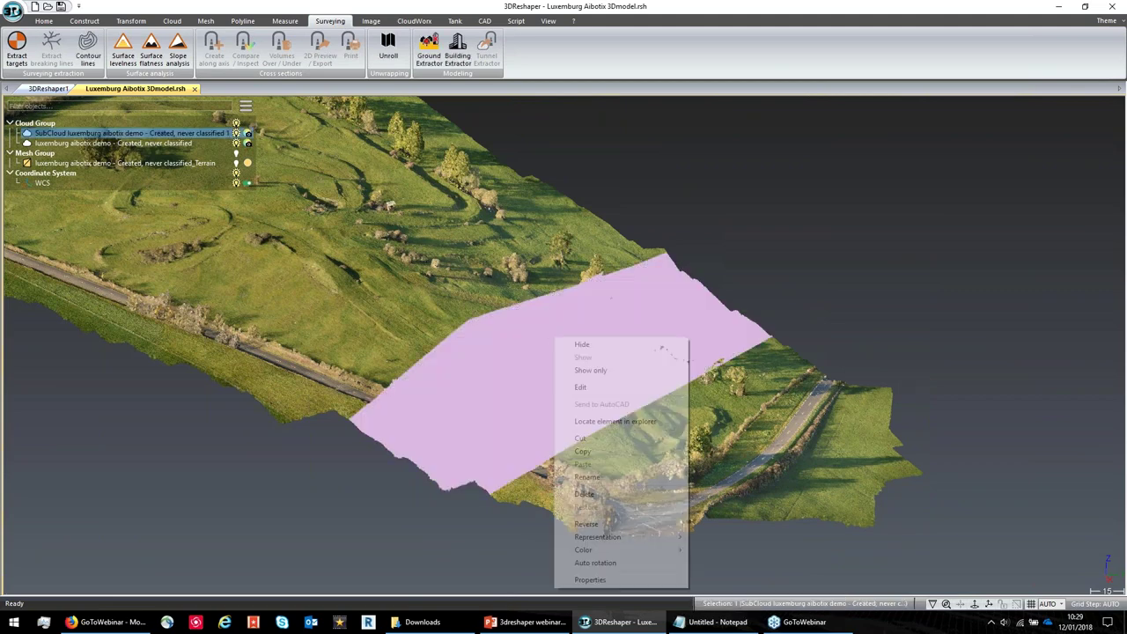
click(598, 370)
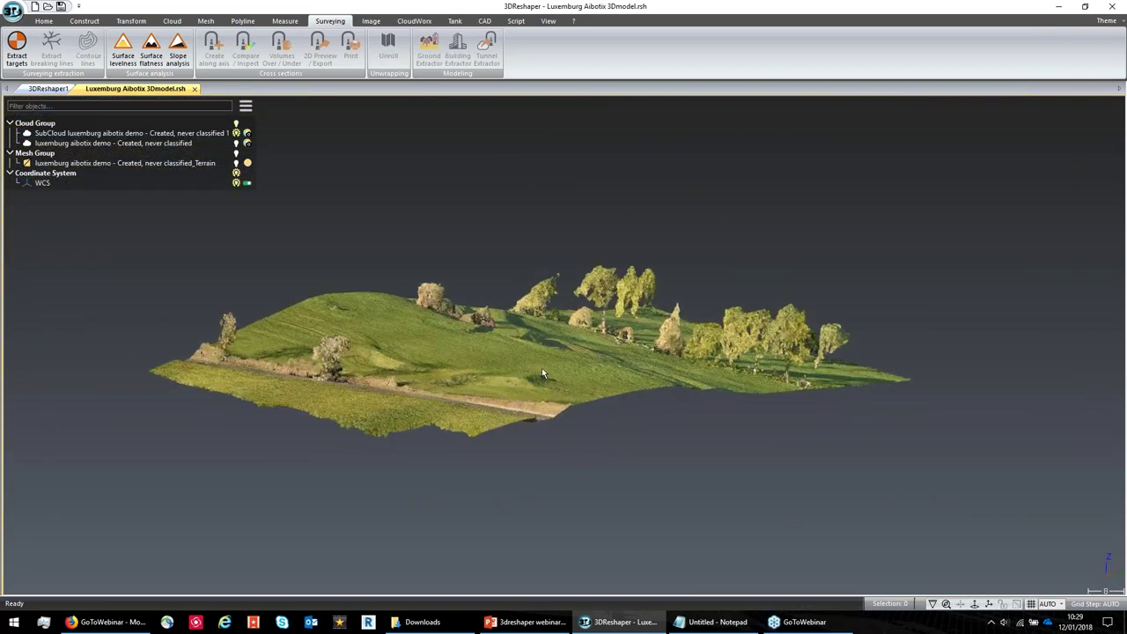
scroll(541, 373, up, 5)
scroll(541, 373, down, 5)
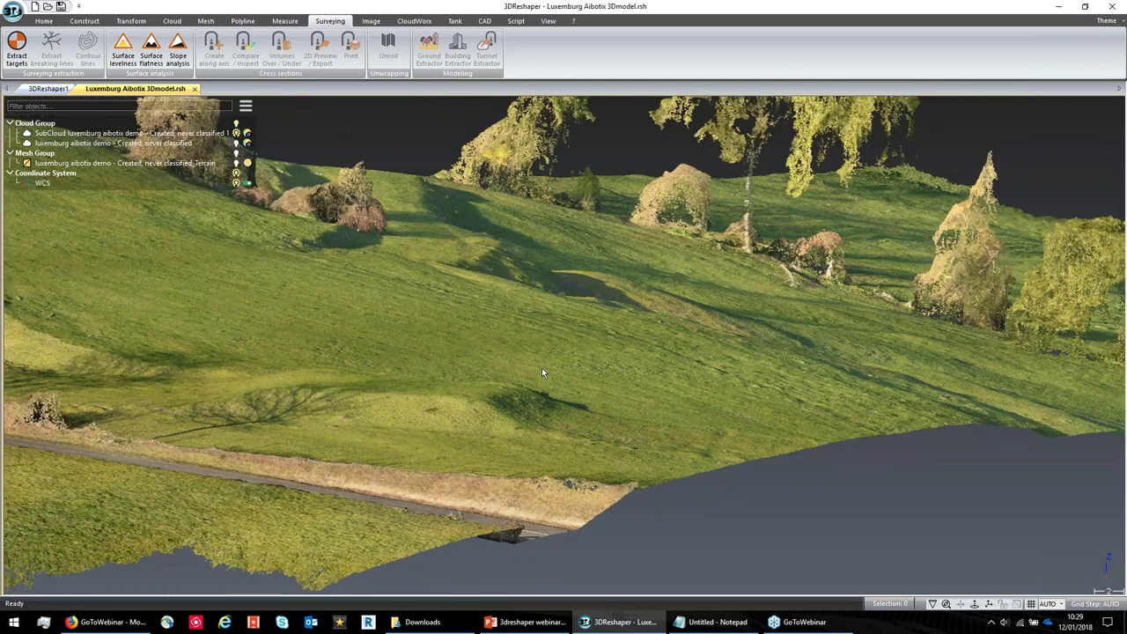
- Preview a Ground Extractor mesh of the SubCloud strip with 30° maximum slope, direction Z 1, average point distance 1 and final mesh refinement
click(524, 343)
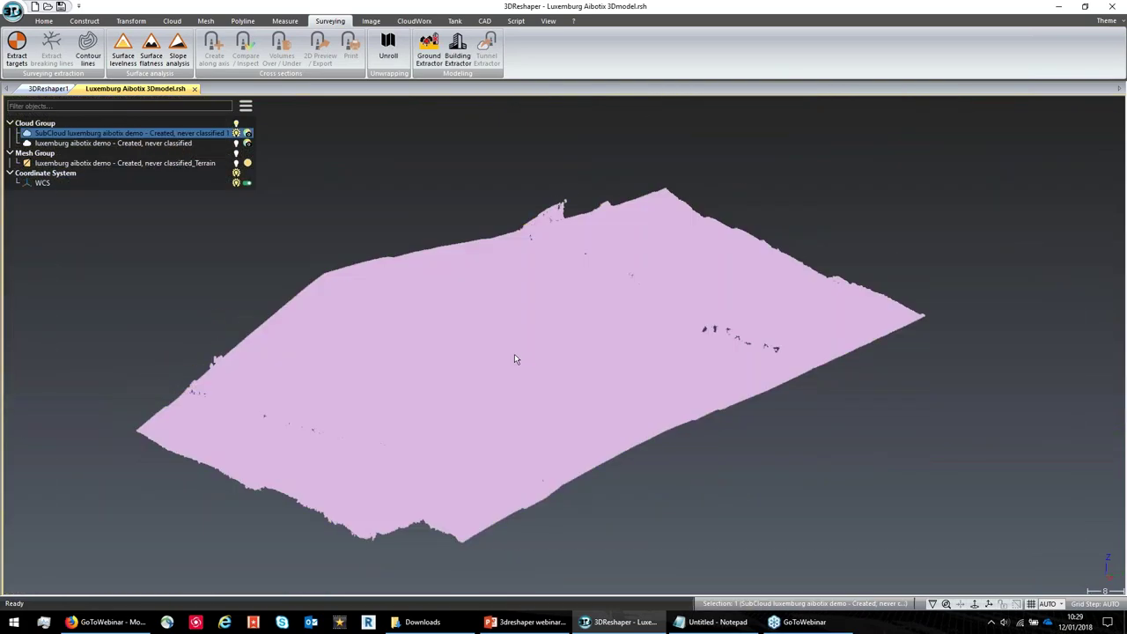
click(427, 51)
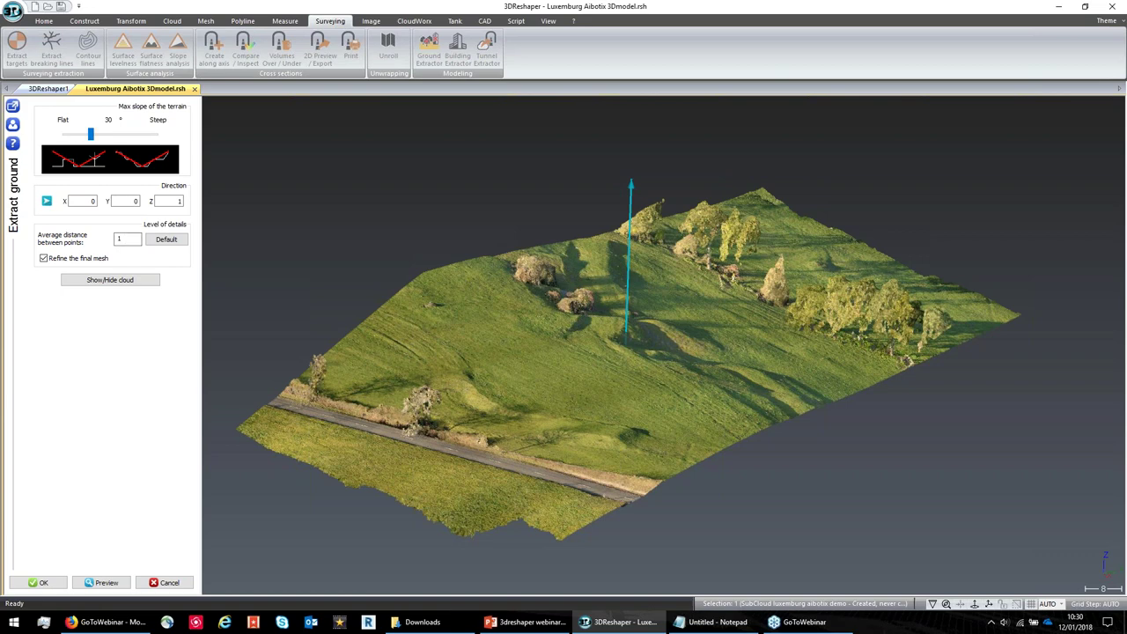
click(104, 582)
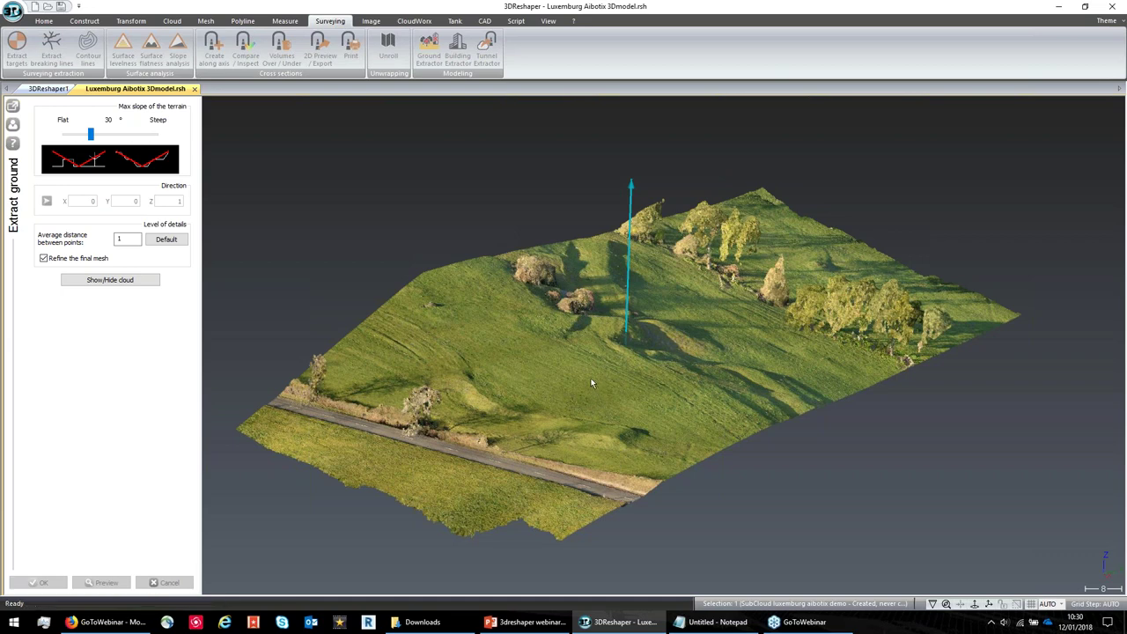
- Compare the previewed terrain mesh with the point cloud by toggling the cloud's display, checking the road edge, trees and slope
drag(563, 368, 533, 469)
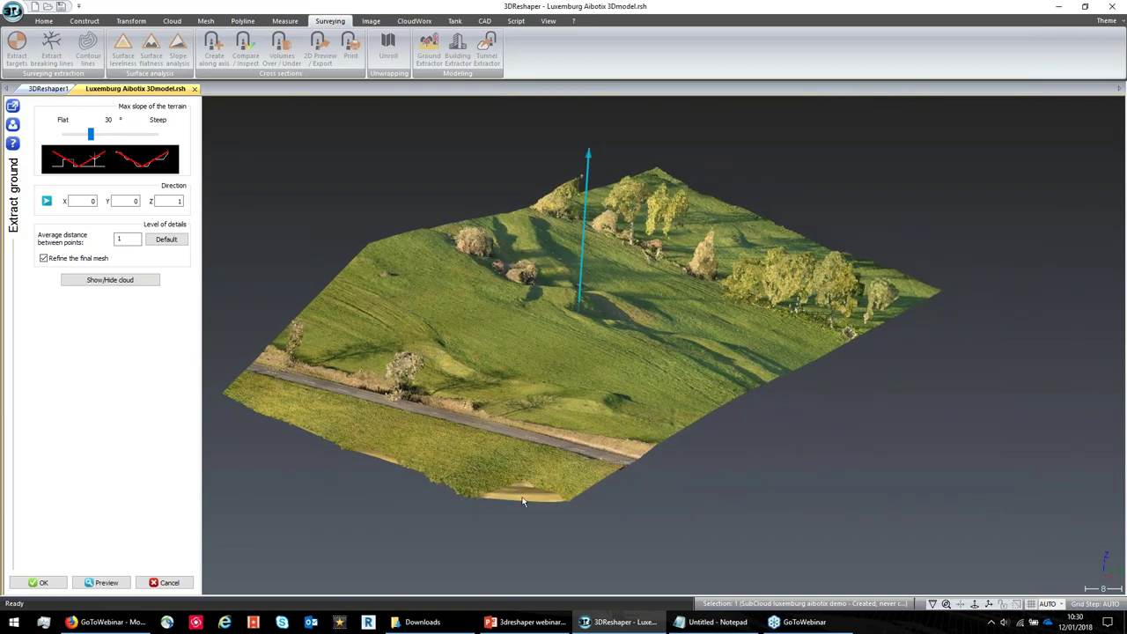
scroll(521, 494, up, 5)
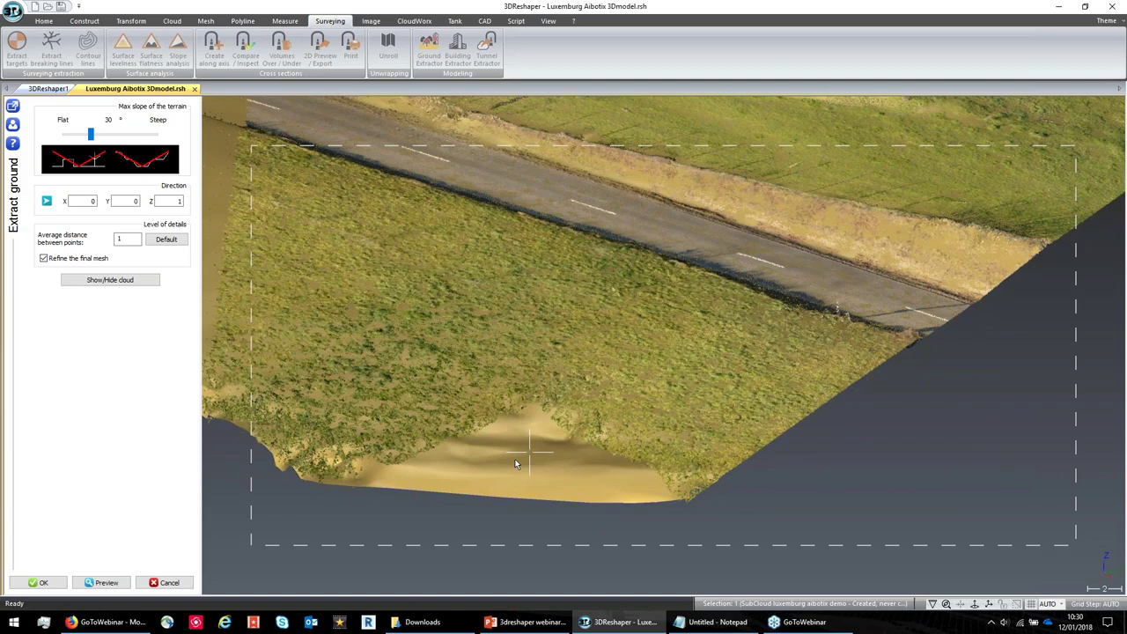
drag(517, 464, 556, 405)
scroll(566, 422, down, 3)
click(108, 280)
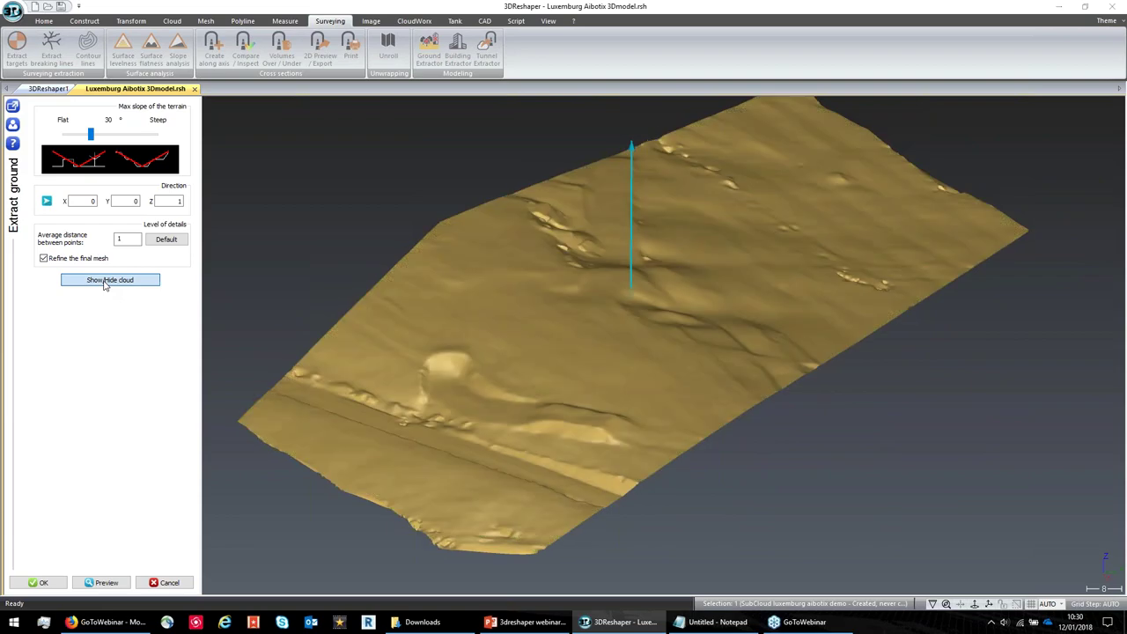
click(104, 281)
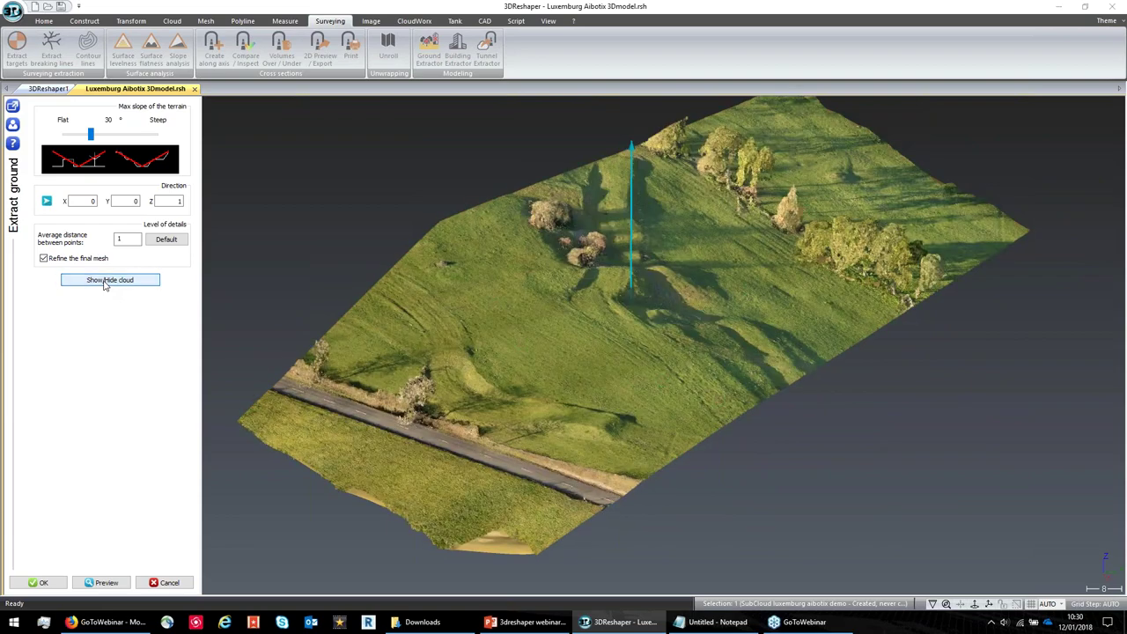
click(104, 282)
scroll(596, 386, up, 3)
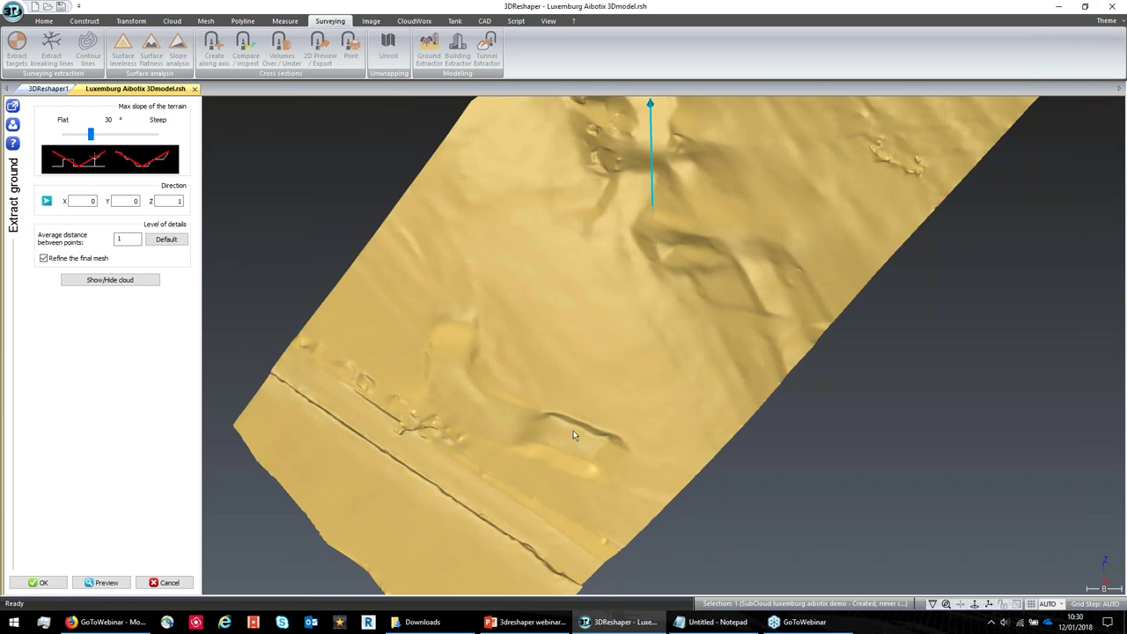
drag(577, 400, 631, 353)
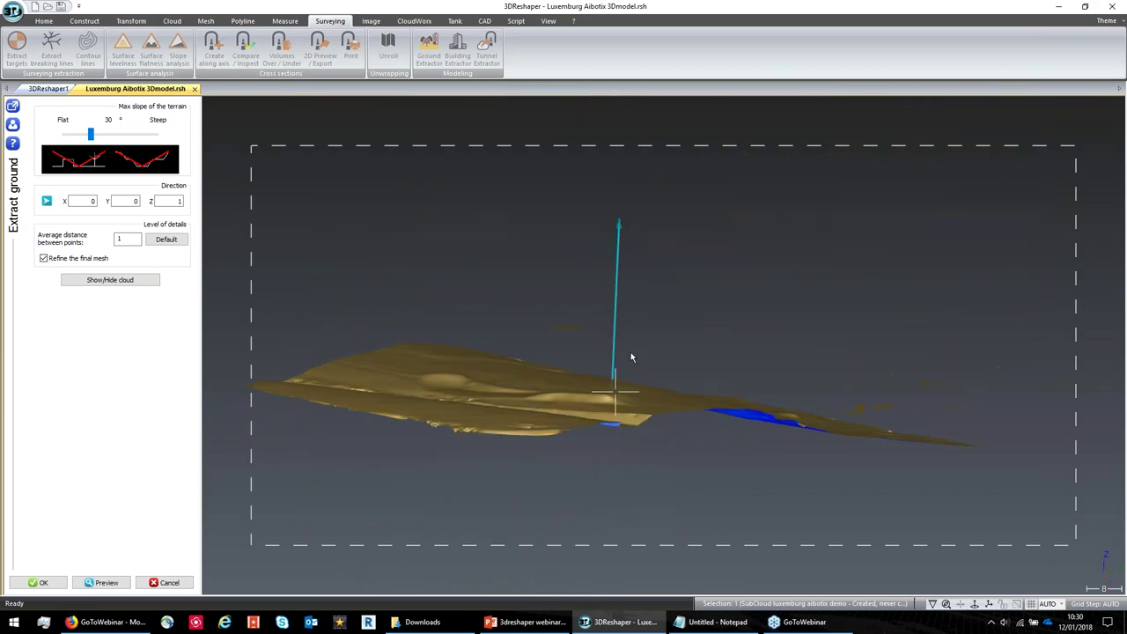
click(147, 281)
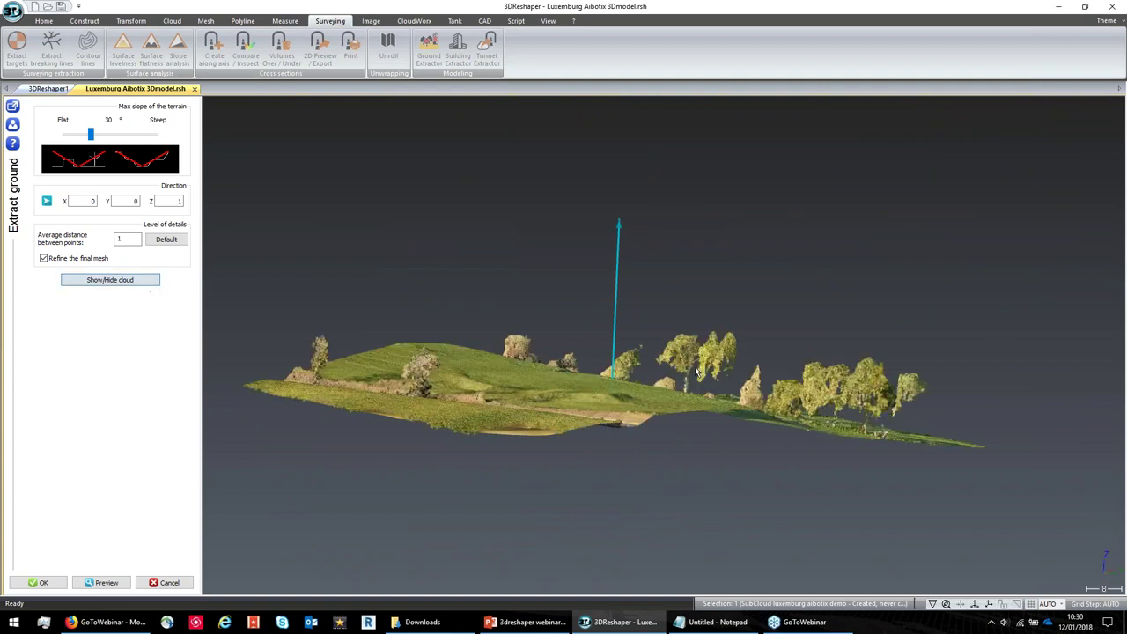
click(141, 282)
drag(676, 427, 783, 340)
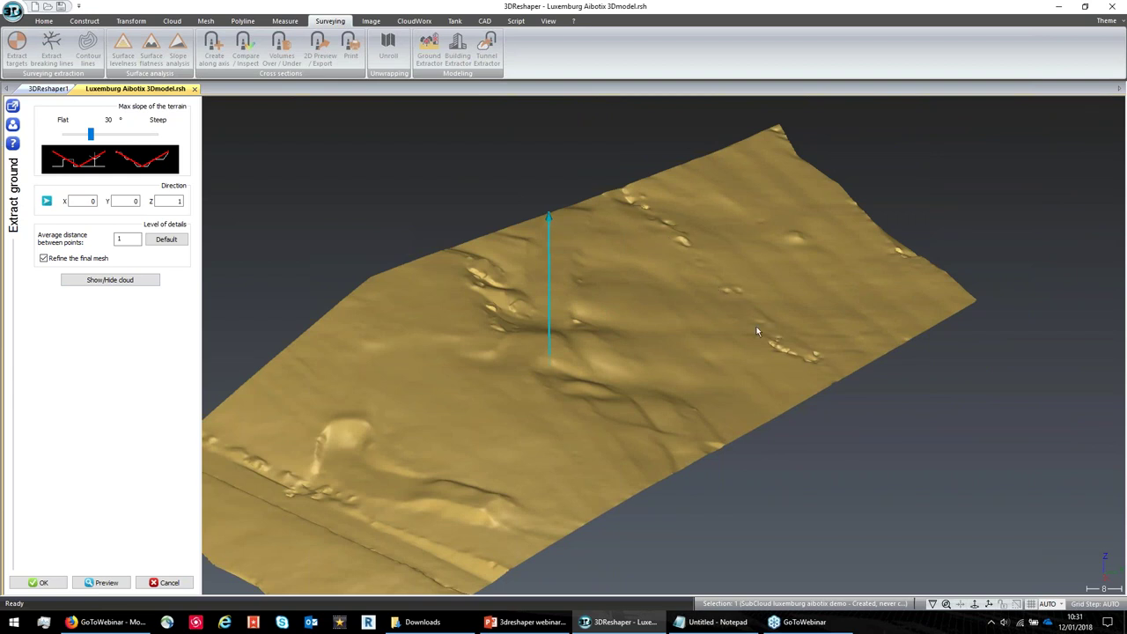
- Accept the ground extraction and hide the coloured SubCloud so only its terrain mesh is displayed
click(39, 582)
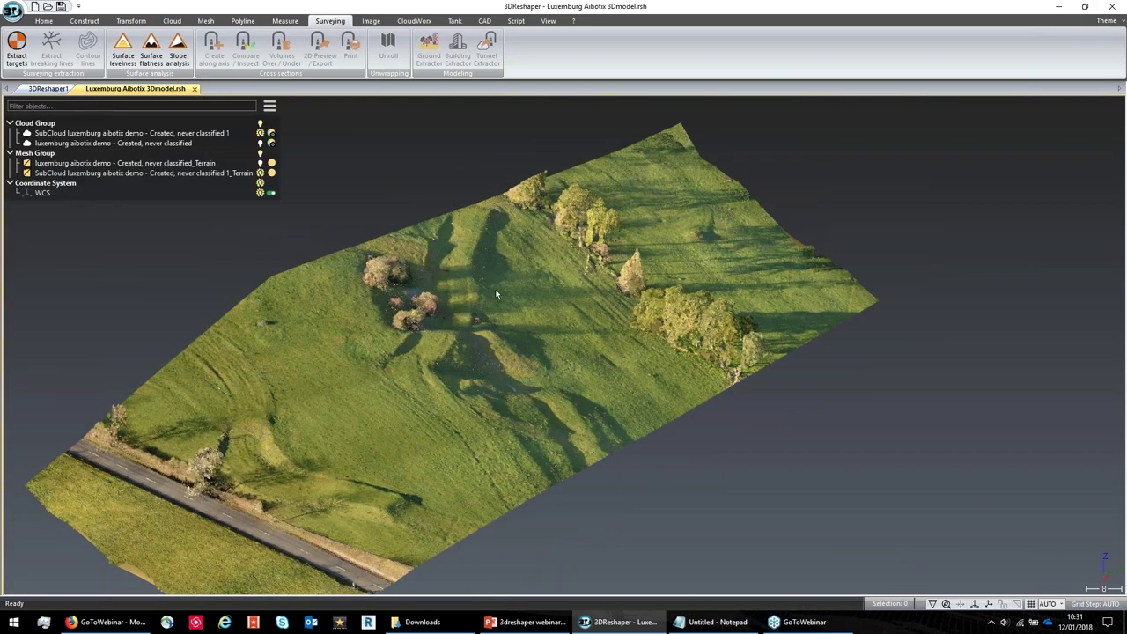
right_click(518, 274)
click(533, 280)
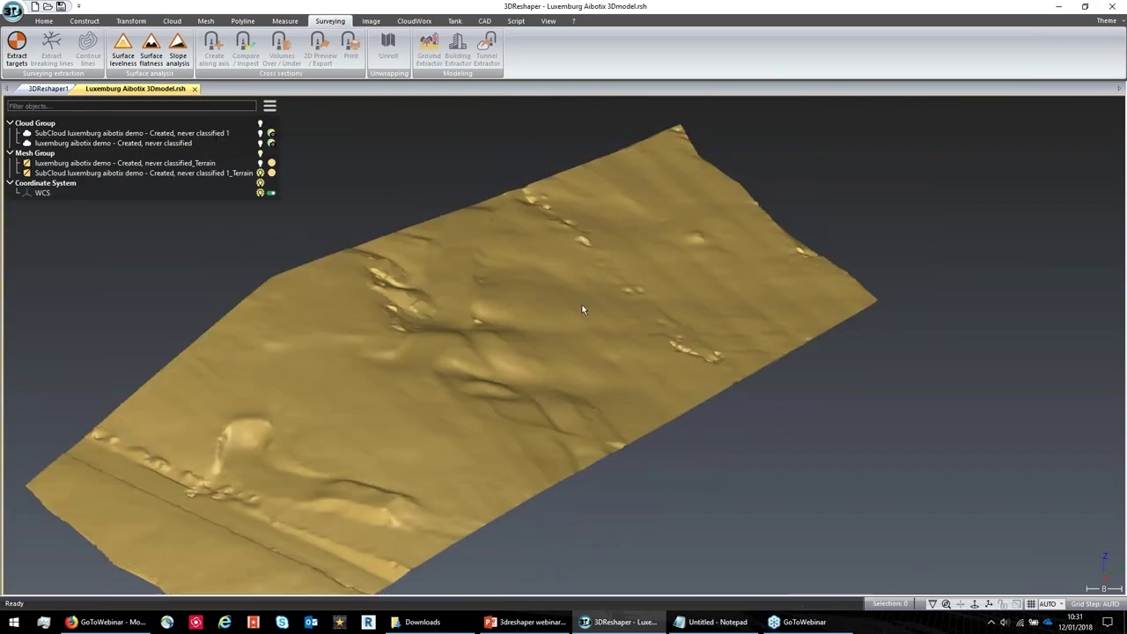
- Smooth leftover tree bumps on the strip's terrain mesh by replacing freehand-outlined parts, adding new points and using curvature filling
scroll(603, 264, up, 3)
scroll(603, 264, up, 3)
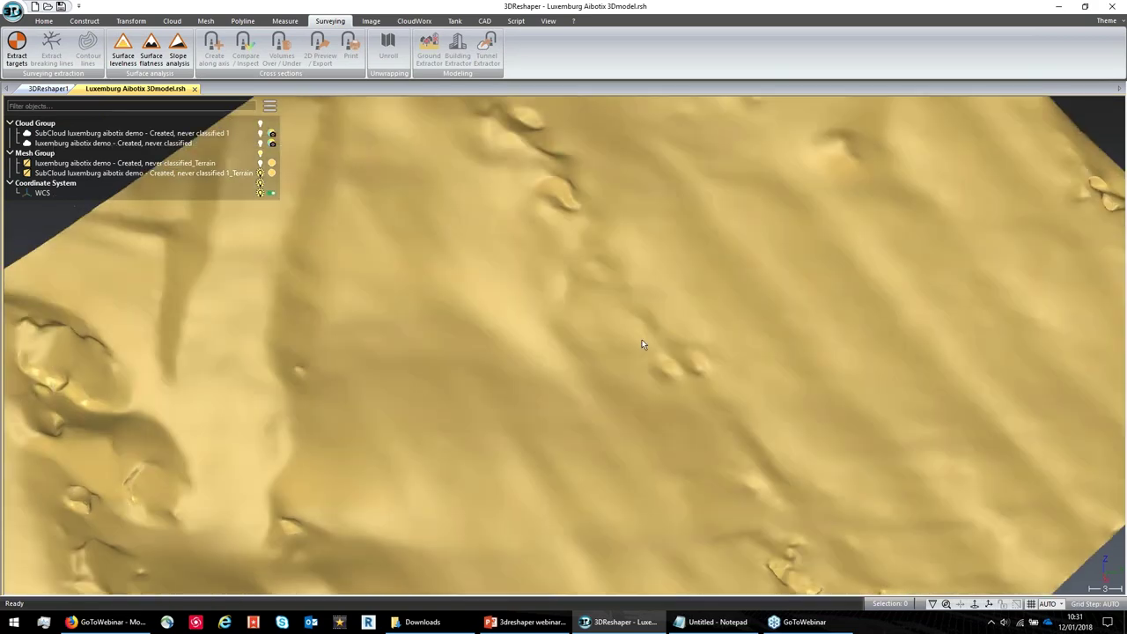
right_drag(620, 376, 646, 302)
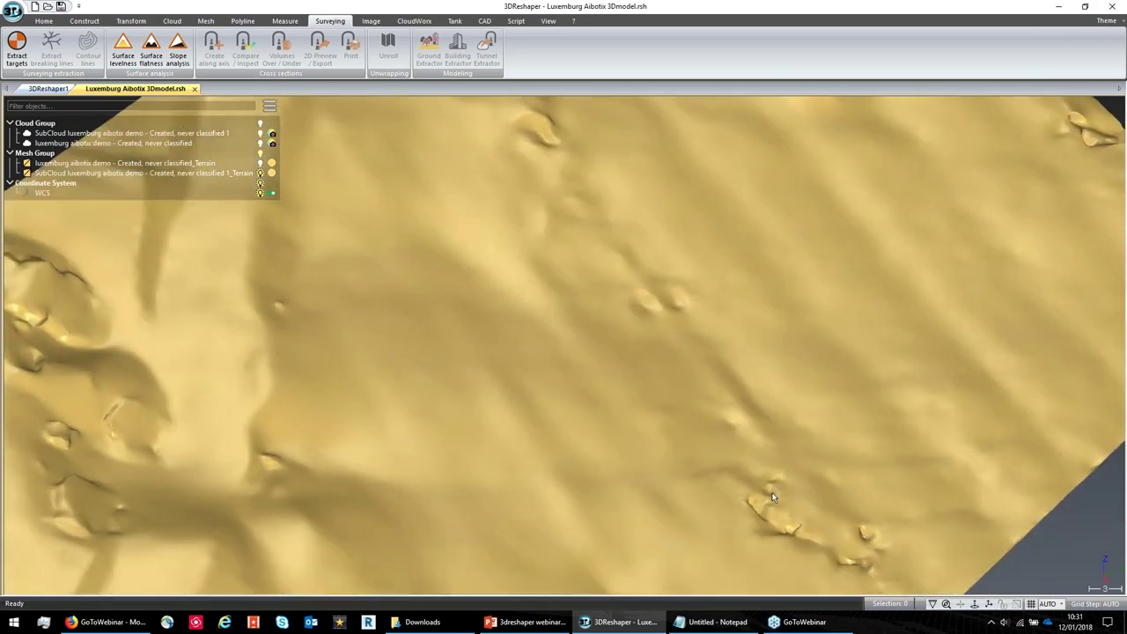
click(491, 274)
click(205, 20)
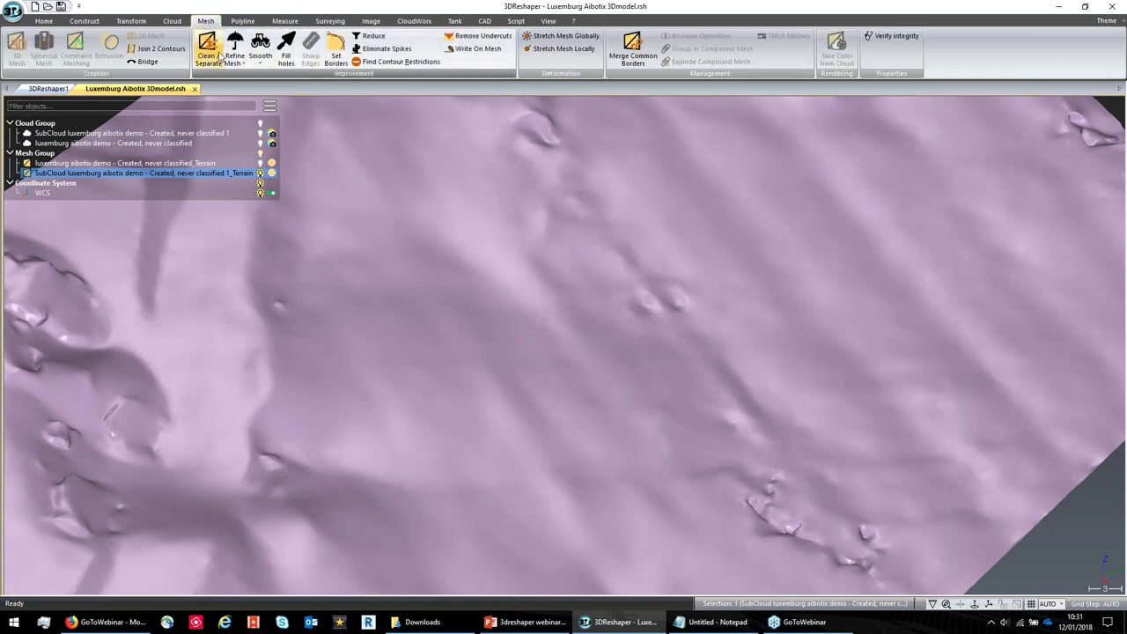
click(260, 60)
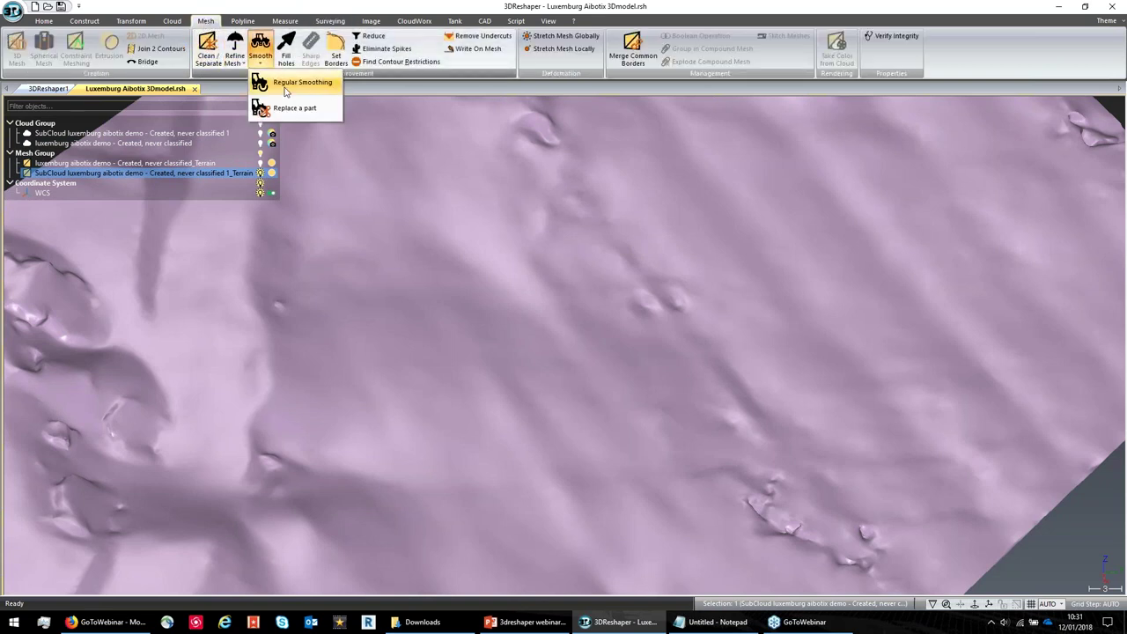
click(290, 108)
mouse_move(772, 278)
mouse_down()
mouse_move(710, 293)
mouse_move(712, 317)
mouse_move(784, 330)
mouse_move(772, 278)
mouse_up()
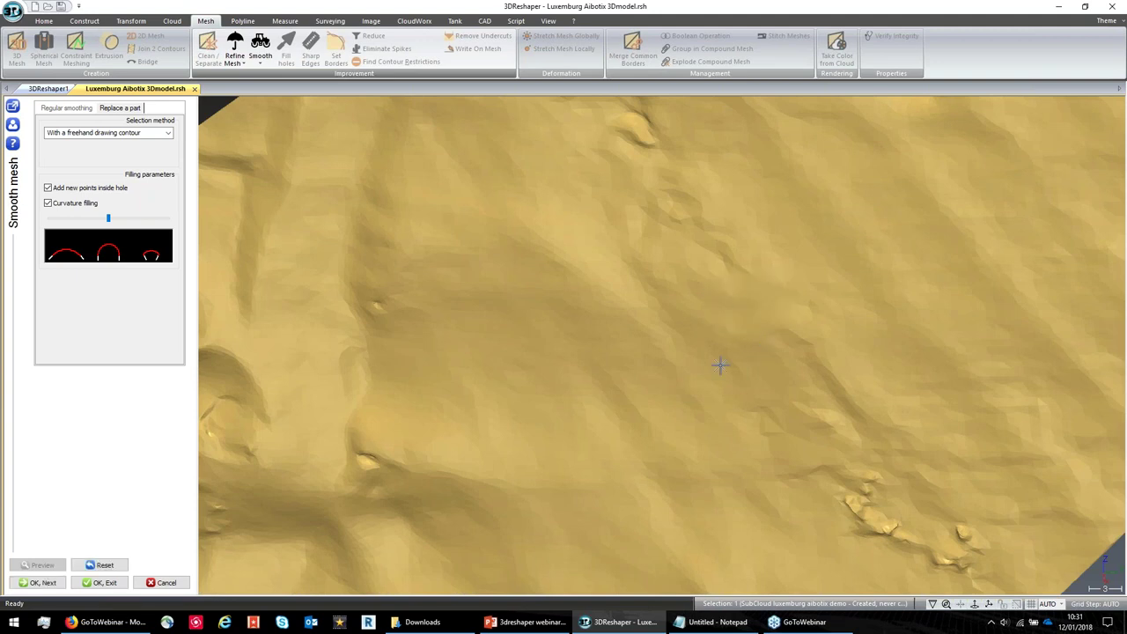
mouse_move(669, 134)
mouse_down()
mouse_move(612, 103)
mouse_move(600, 138)
mouse_move(671, 145)
mouse_up()
middle_drag(626, 182, 389, 314)
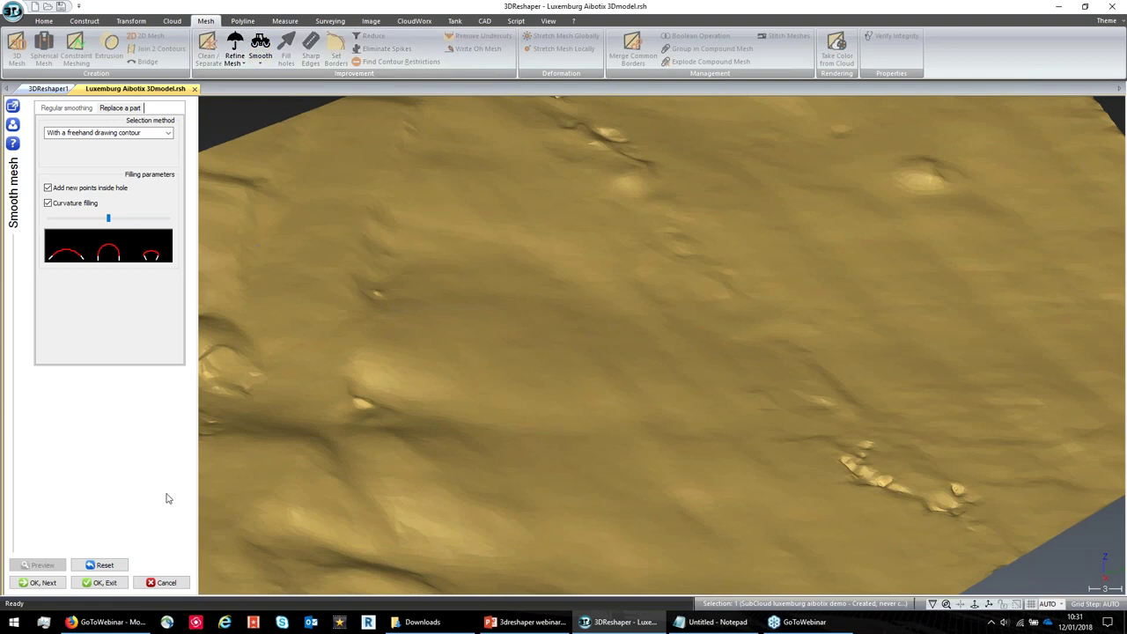
click(98, 583)
- Show only the full-site mesh luxemburg aibotix demo - Created, never classified_Terrain and look over the whole terrain
scroll(454, 345, down, 5)
drag(454, 346, 408, 357)
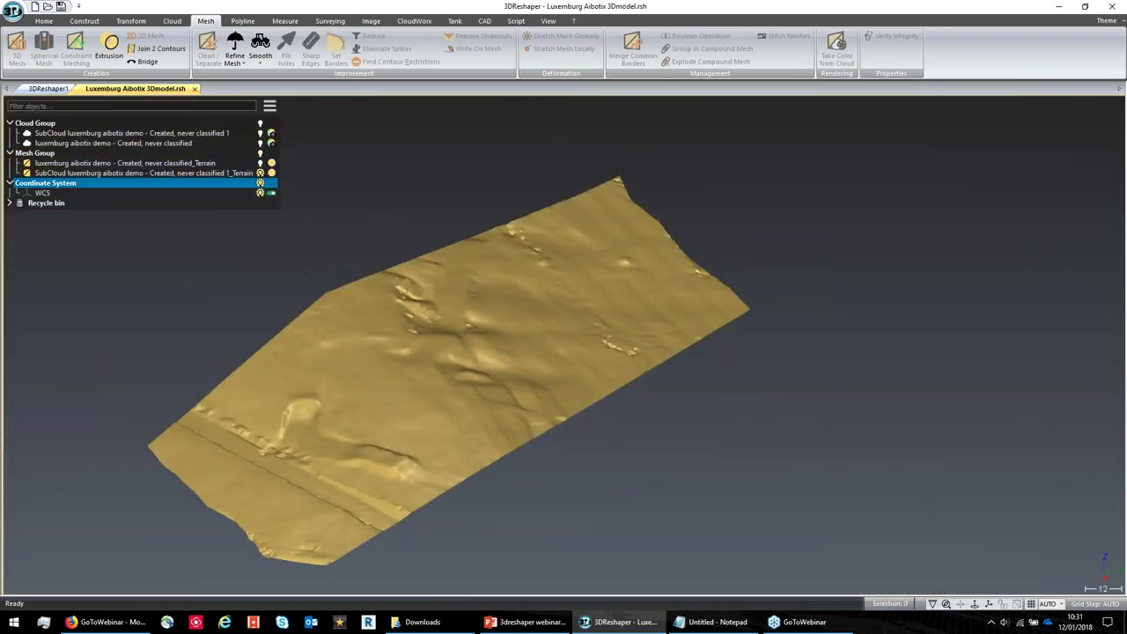
right_click(224, 163)
click(254, 197)
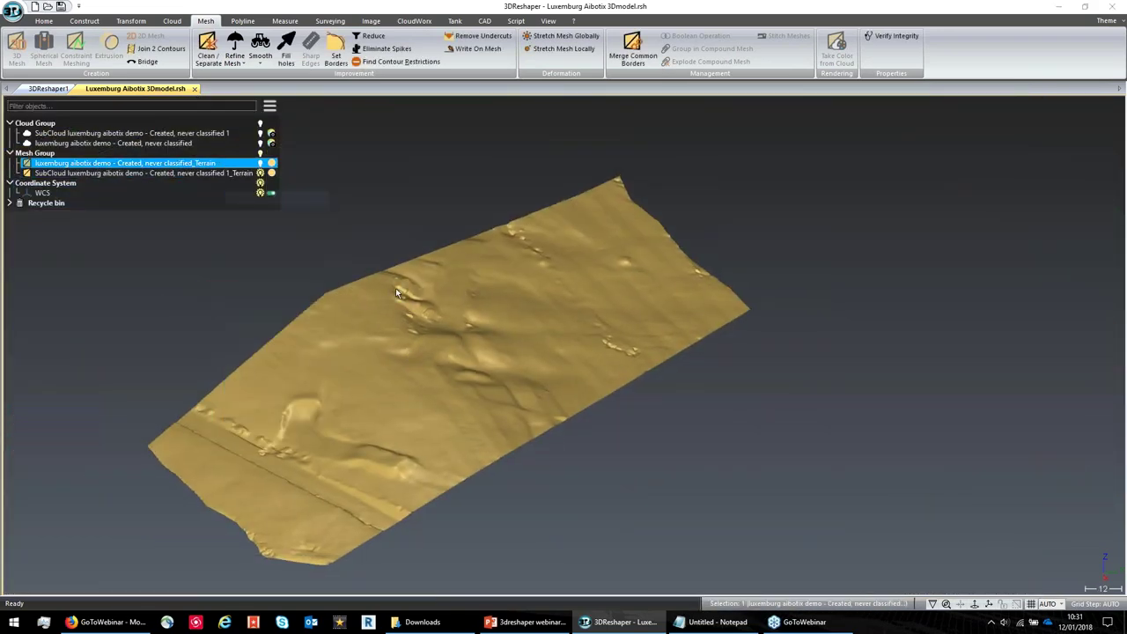
scroll(396, 299, up, 5)
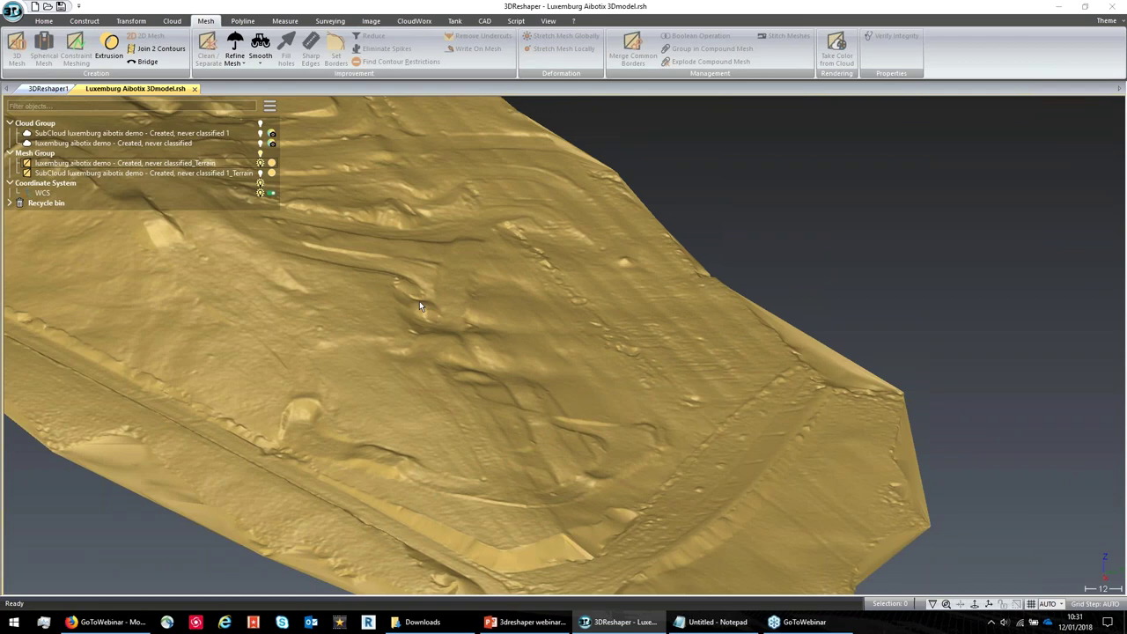
scroll(426, 290, down, 3)
drag(419, 295, 483, 340)
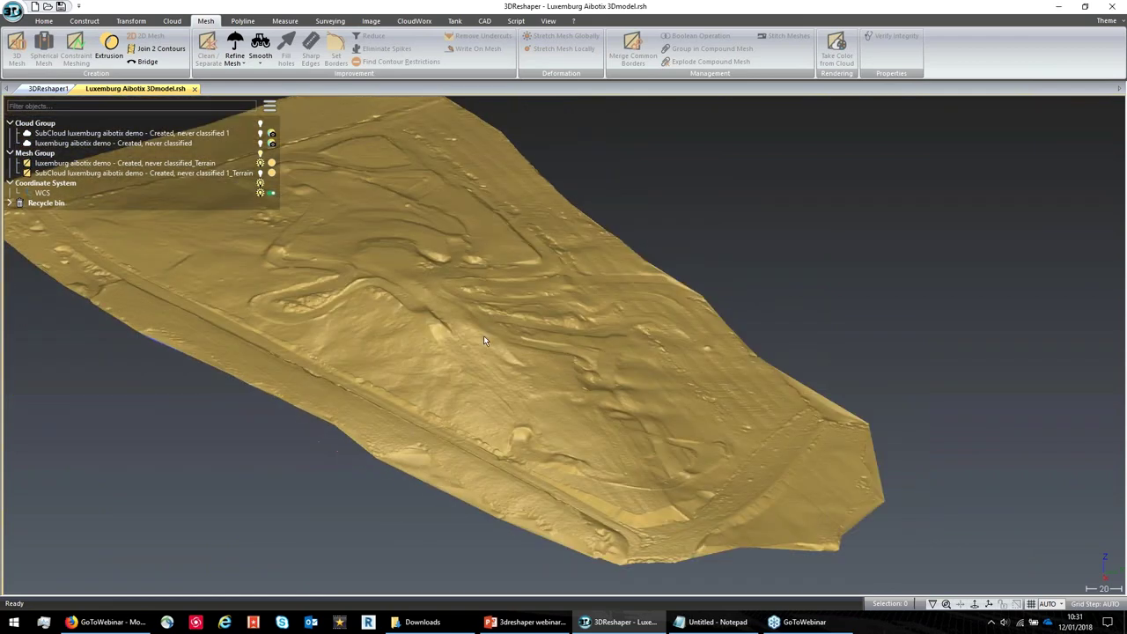
- Create contour lines all over the full-site terrain mesh at 0.5 intervals, emphasizing major lines every 2.5, after checking the preview
click(483, 340)
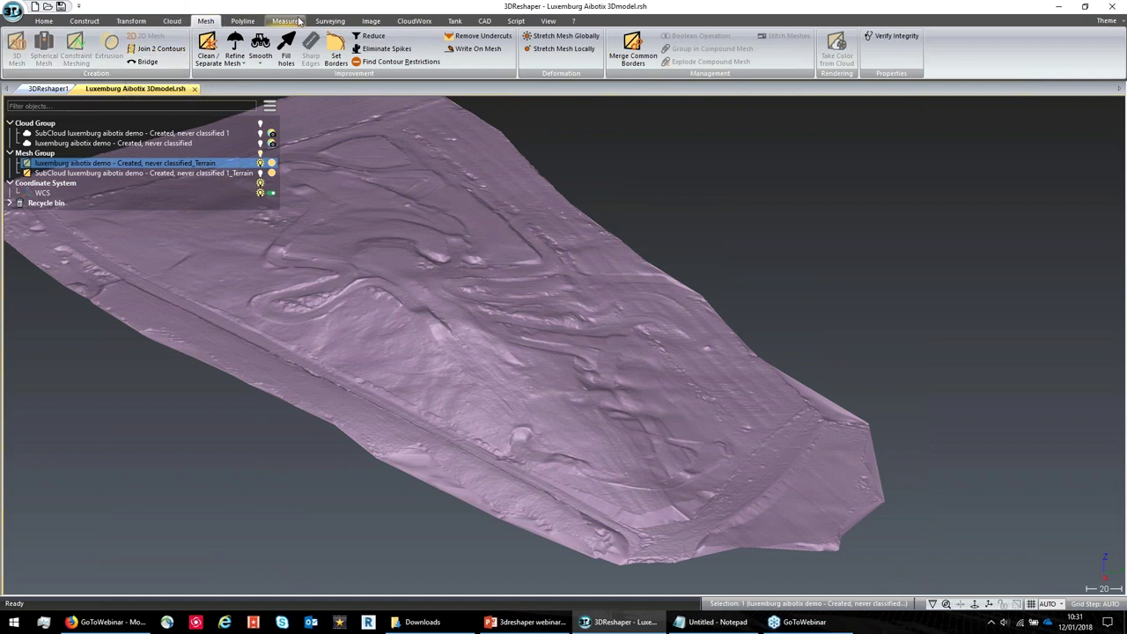
click(329, 22)
click(88, 49)
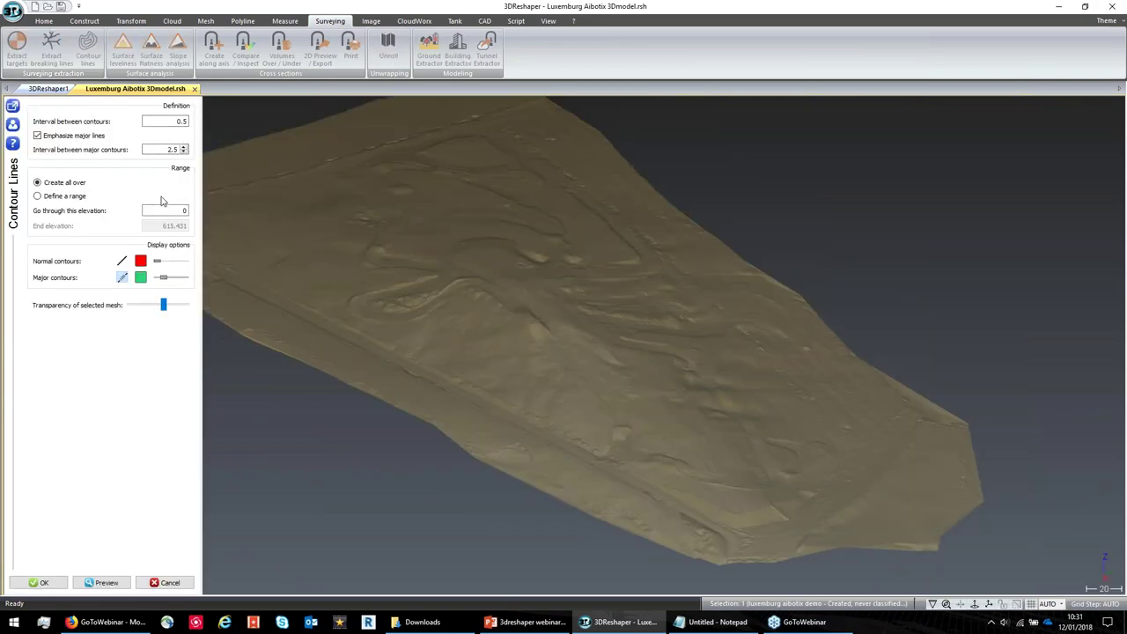
click(104, 582)
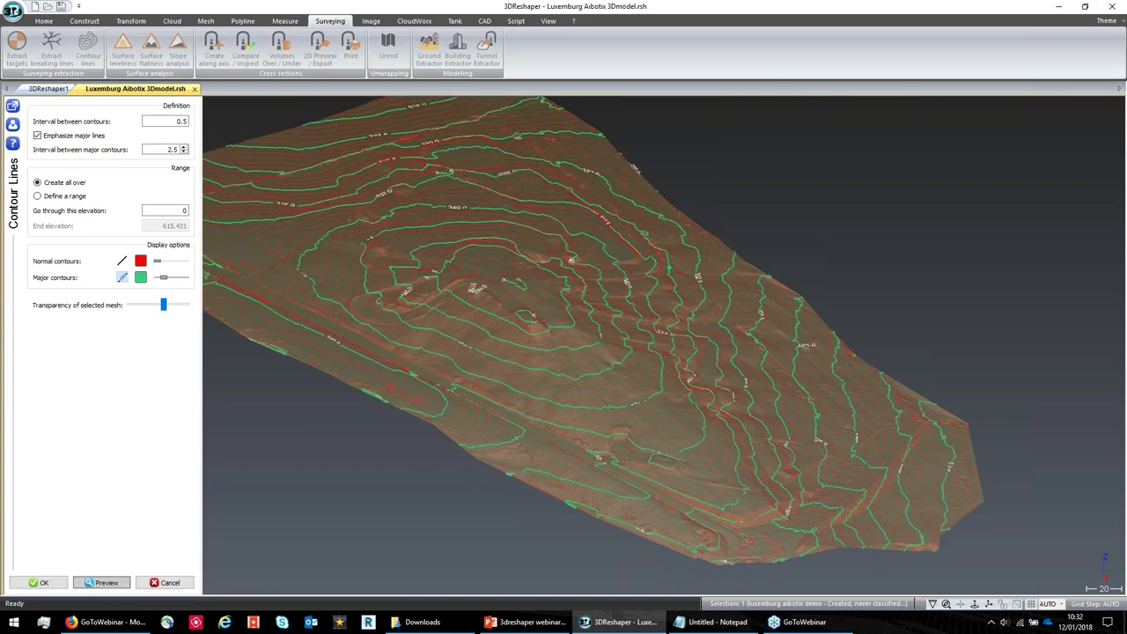
scroll(581, 343, up, 8)
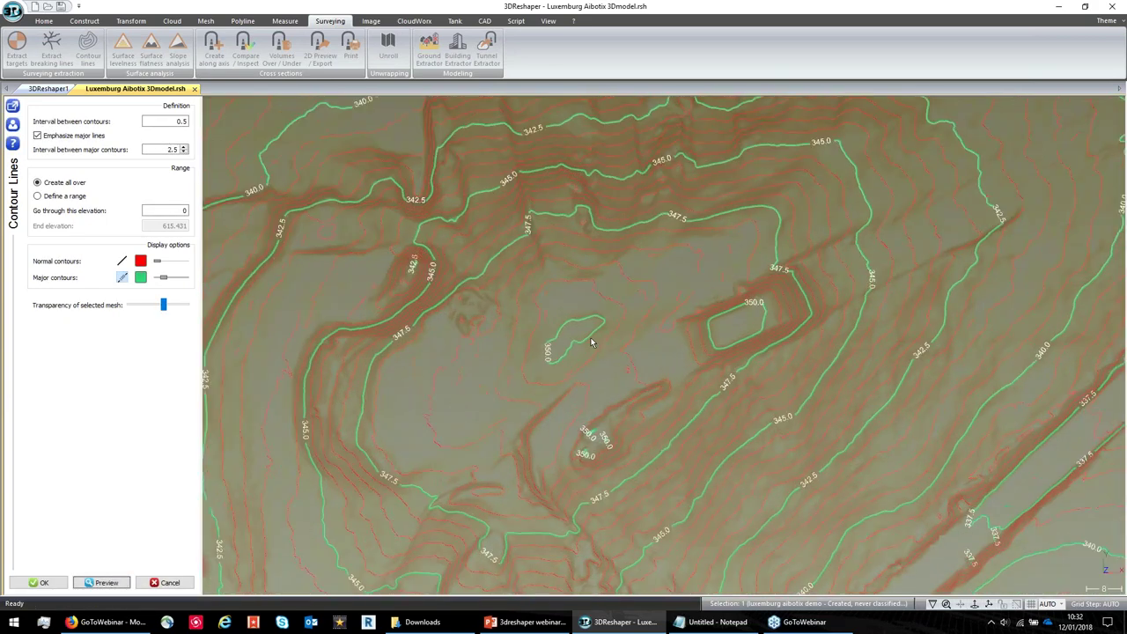
scroll(592, 344, up, 2)
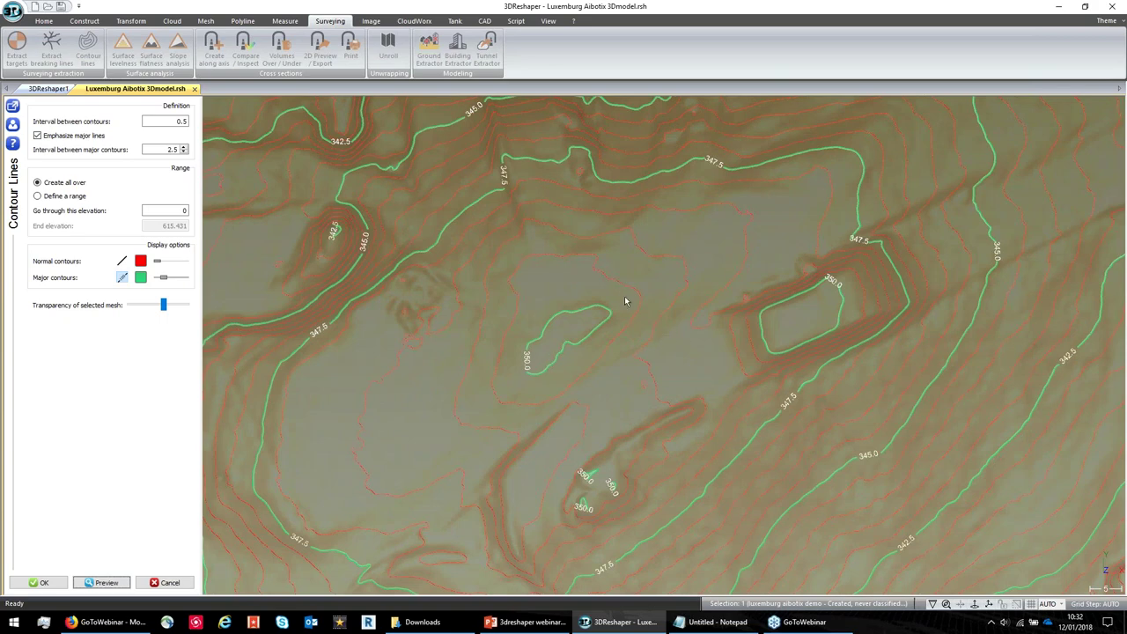
scroll(552, 302, down, 5)
drag(549, 301, 492, 390)
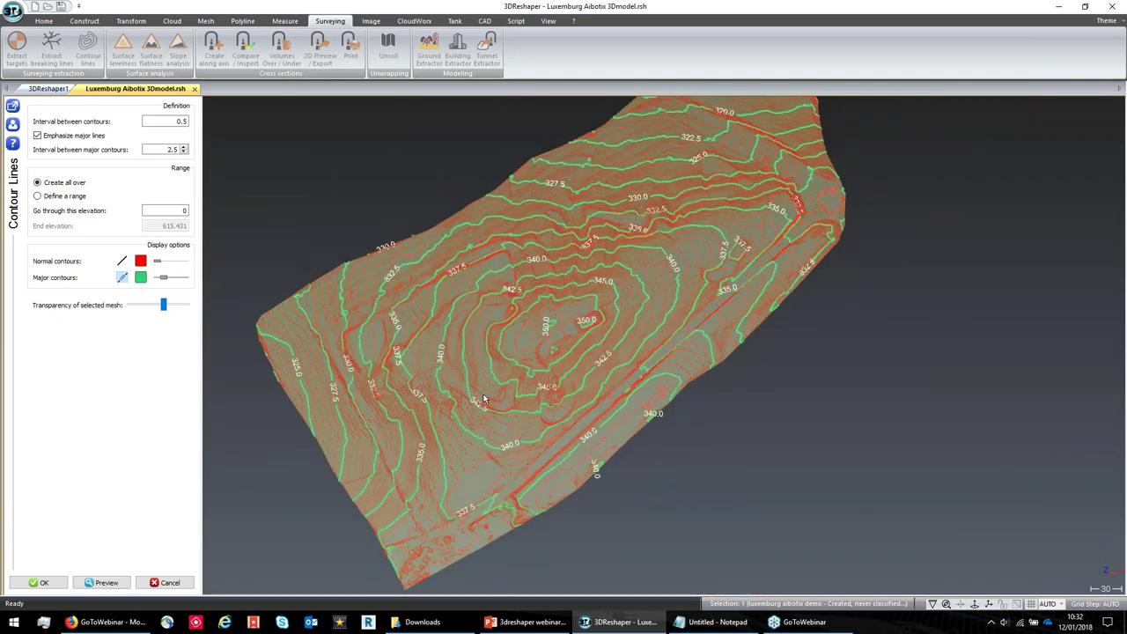
click(38, 582)
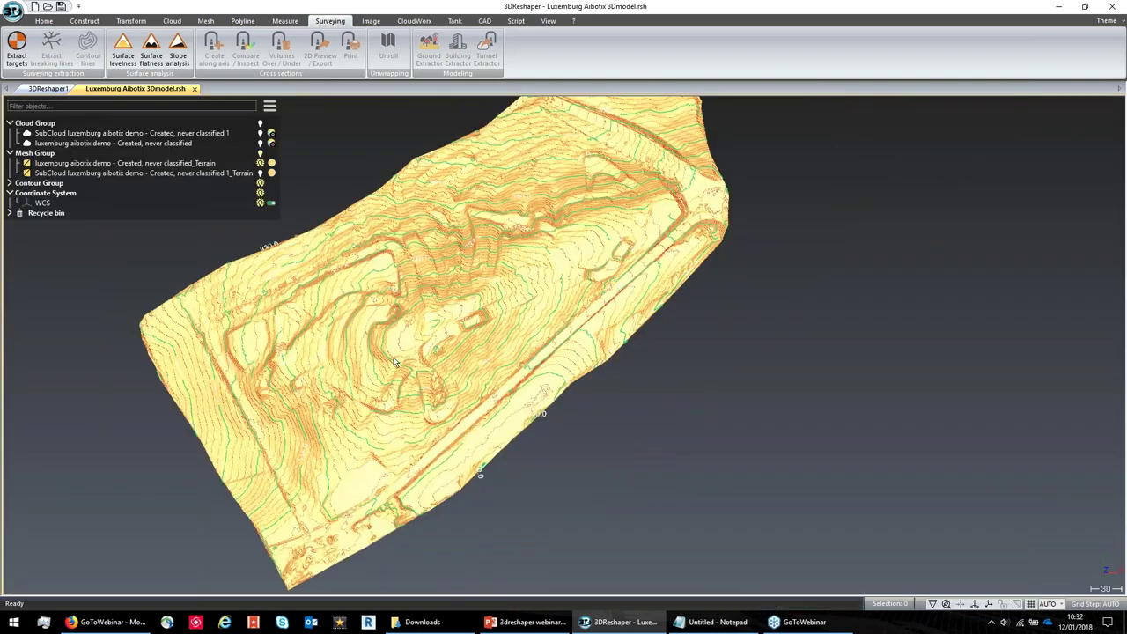
drag(442, 335, 434, 305)
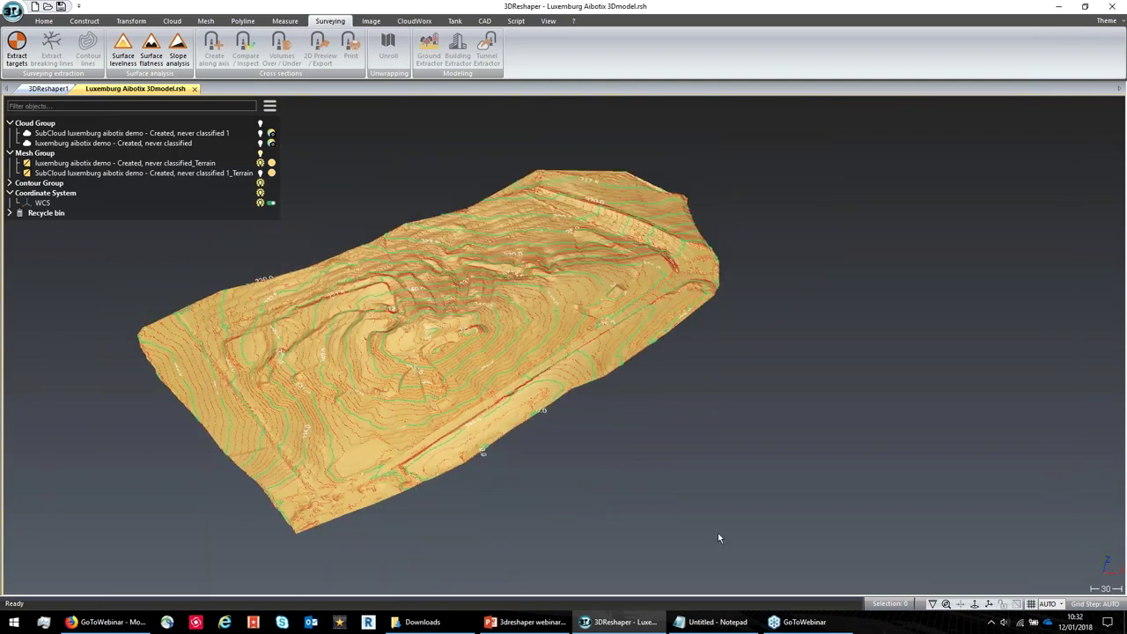
- Close the Luxemburg Aibotix 3Dmodel.rsh project without saving changes and switch to the 3DReshaper Main Features slide in PowerPoint
click(525, 622)
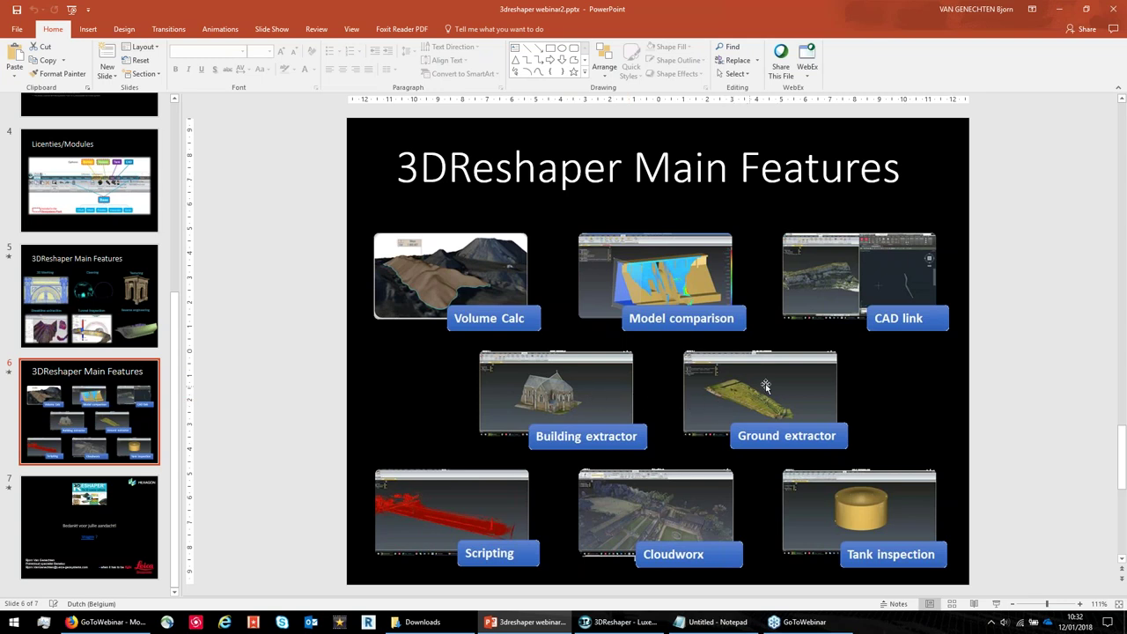
click(564, 623)
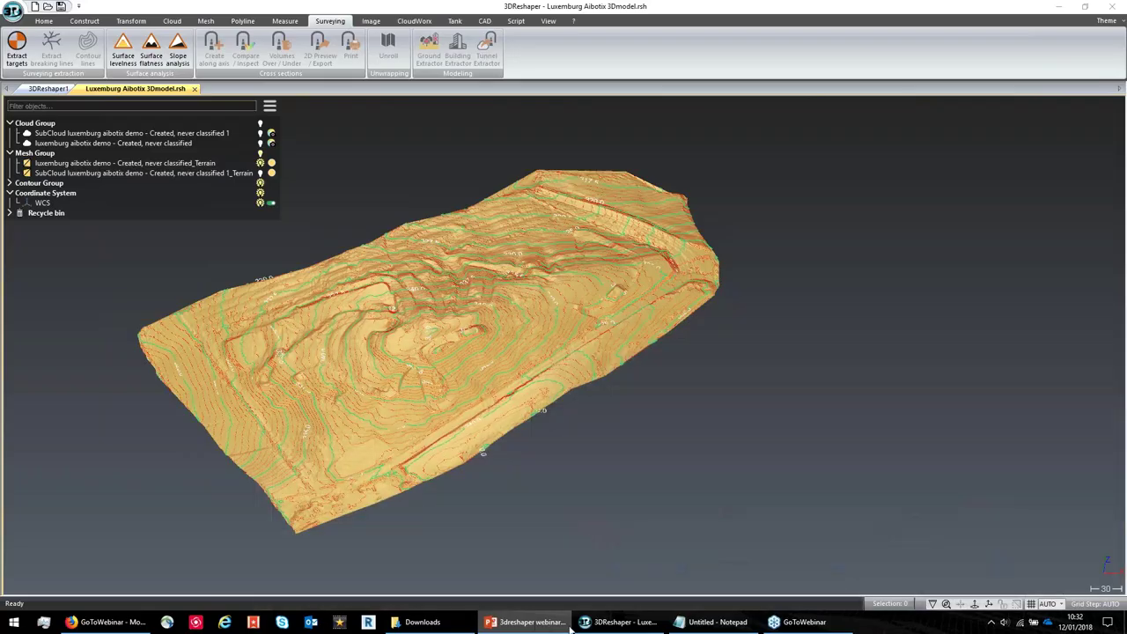
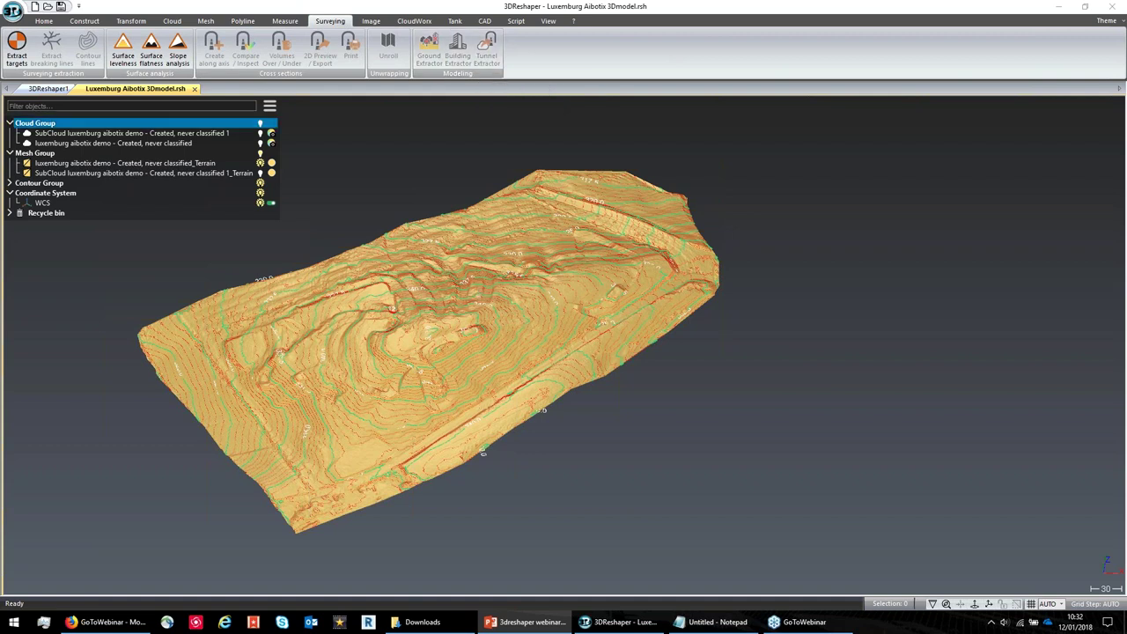
key(alt+F4)
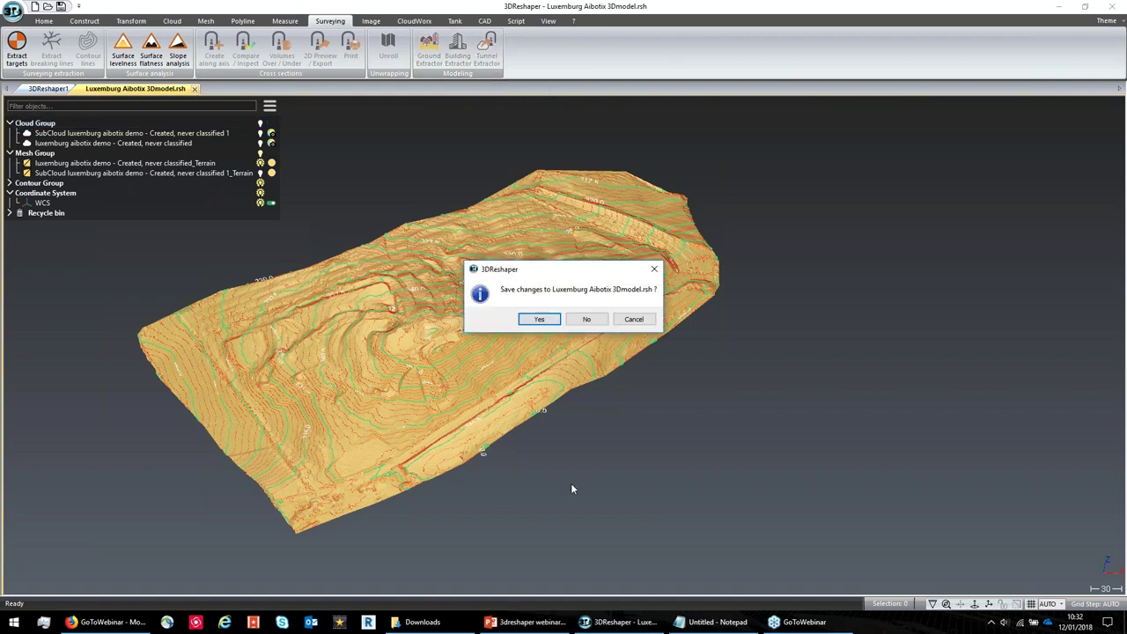
click(583, 321)
key(alt+Tab)
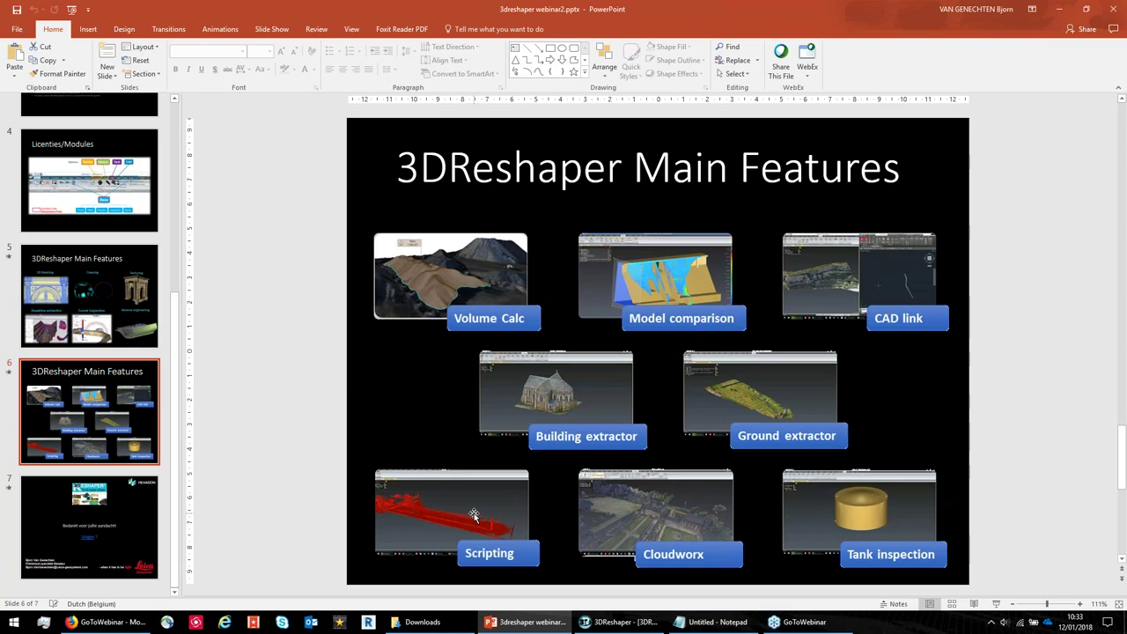
- Switch back to 3DReshaper and open the project powerline extraction.rsh from the Scripts folder of 3DReshaper Projects
click(604, 623)
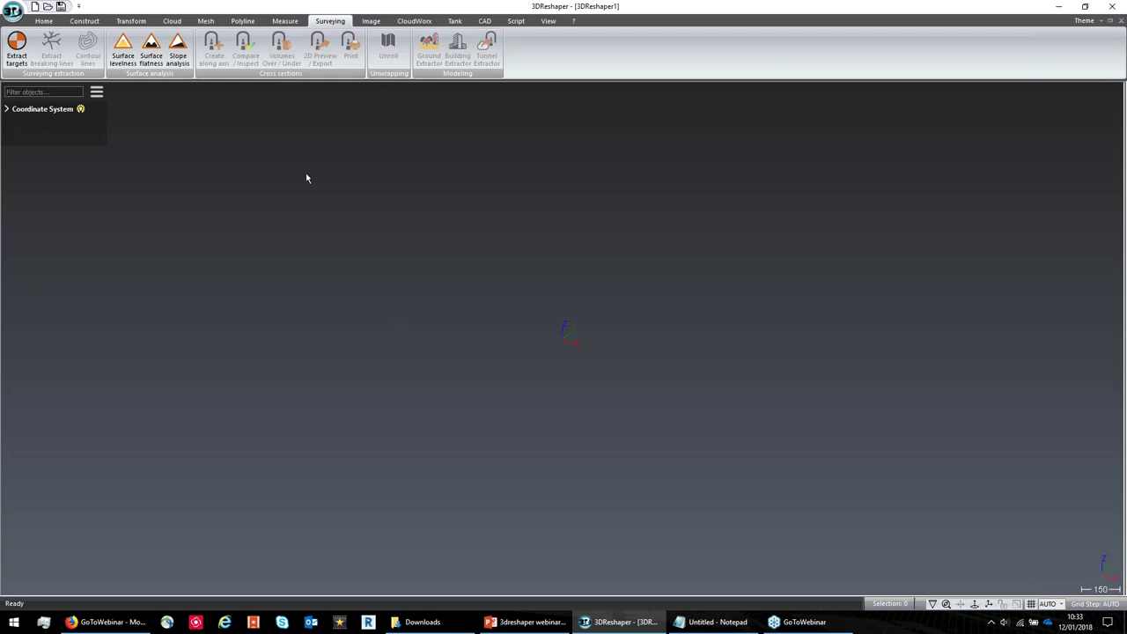
click(14, 13)
click(35, 66)
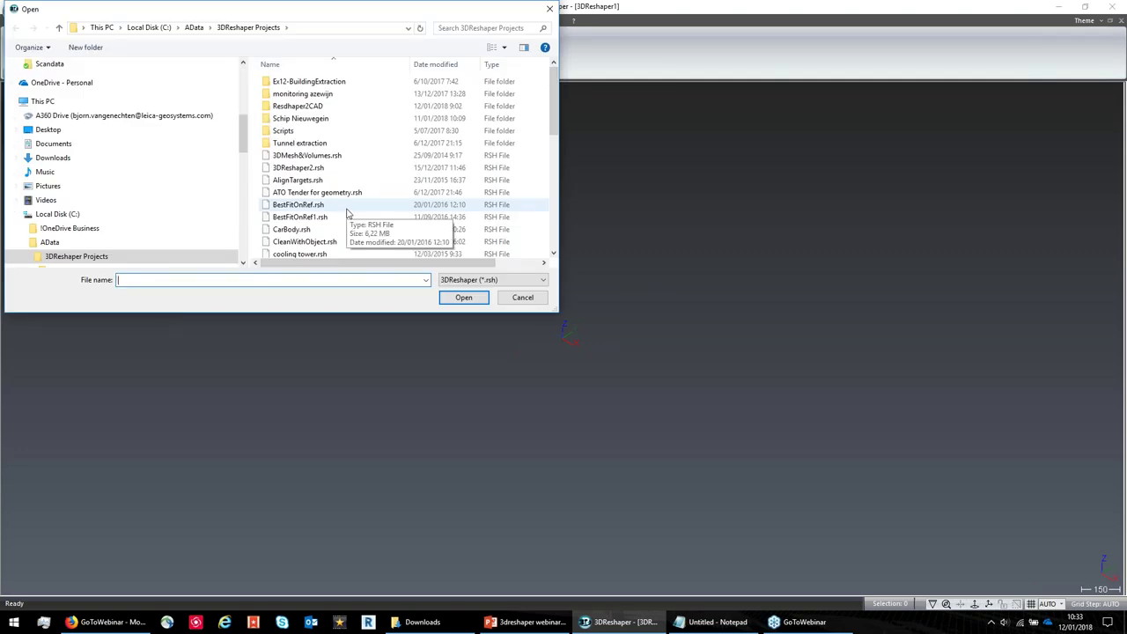
double_click(286, 130)
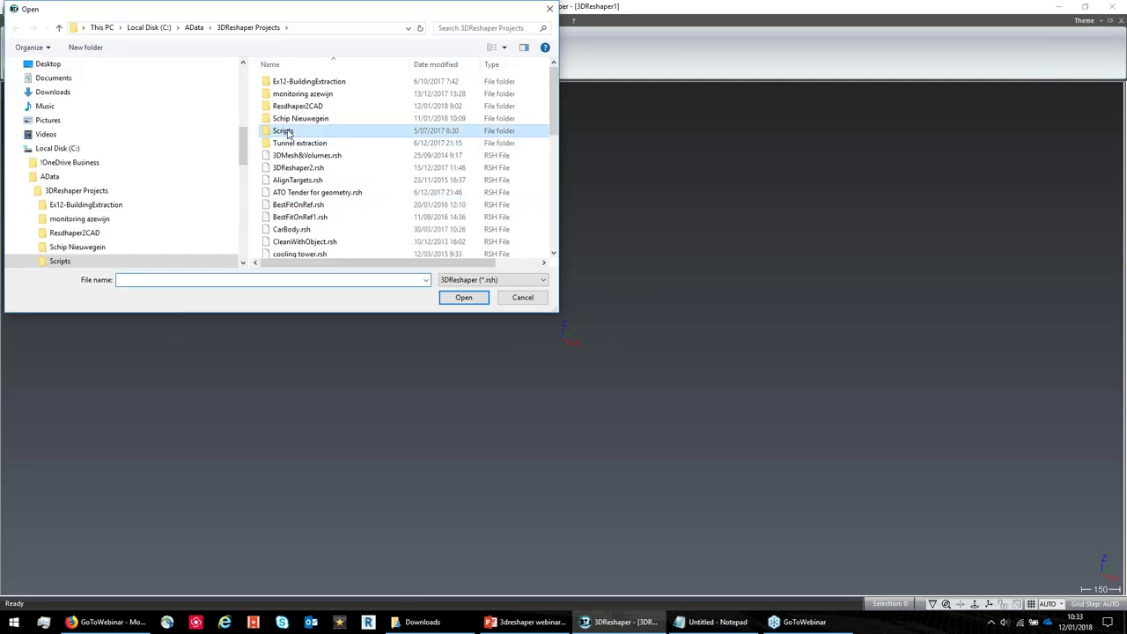
double_click(299, 120)
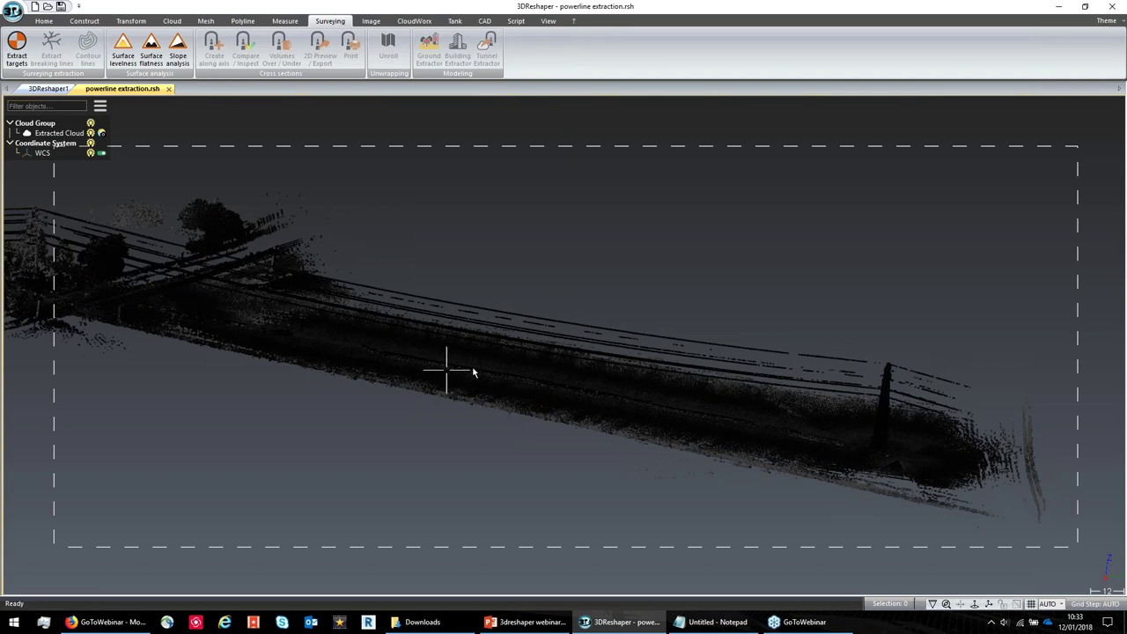
- Examine the power lines, pylons and ground of the Extracted Cloud up close and as a whole
scroll(454, 365, up, 3)
scroll(526, 362, up, 5)
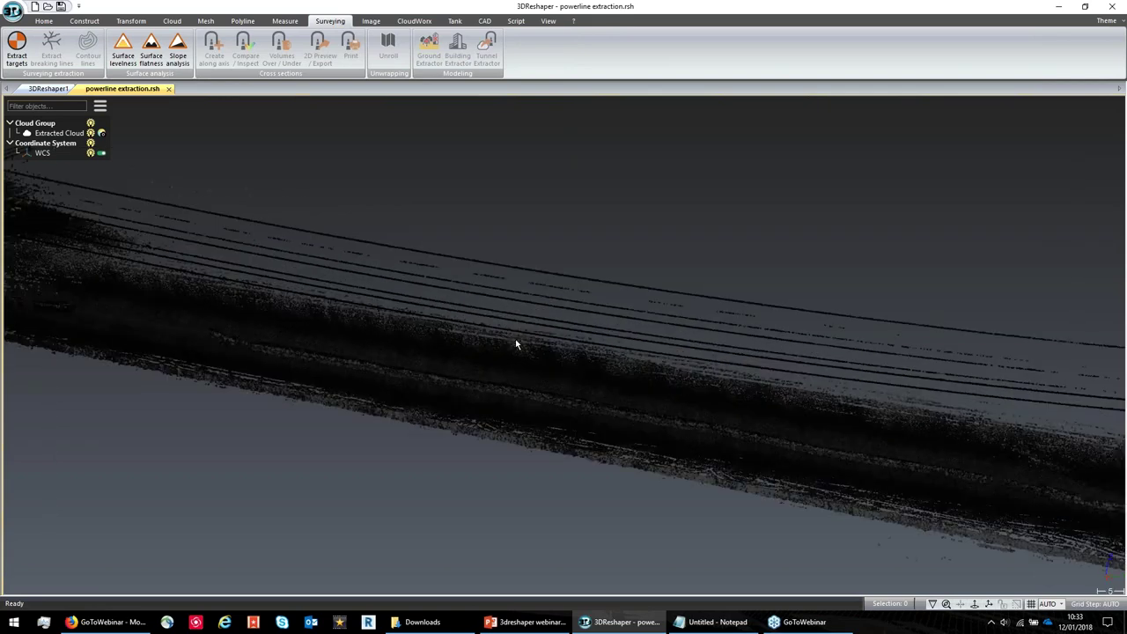
scroll(515, 335, down, 5)
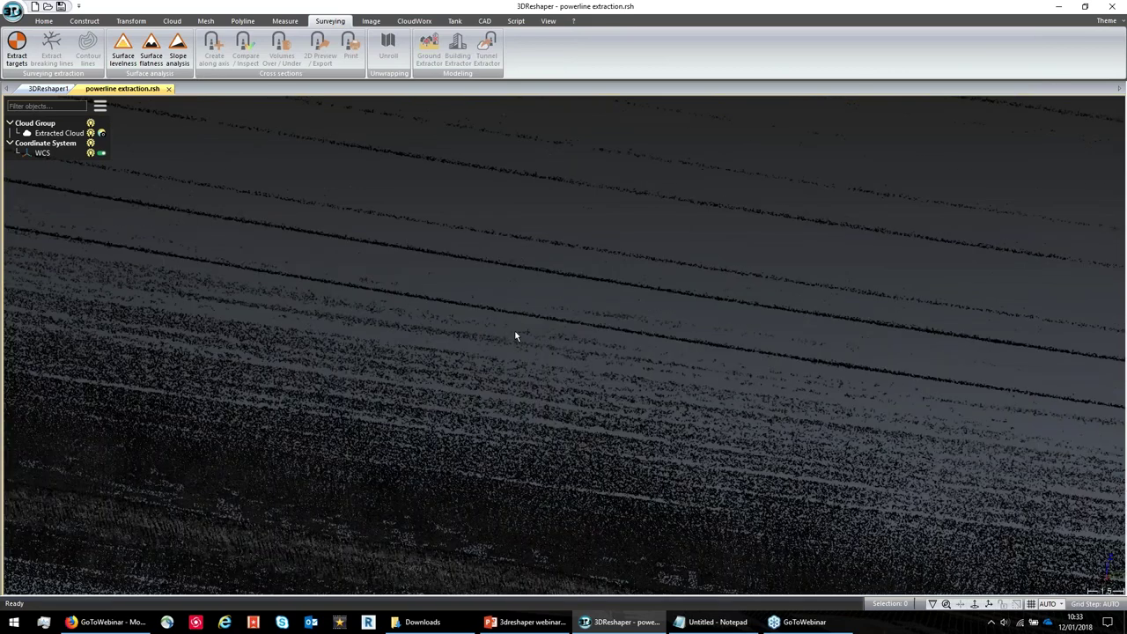
scroll(515, 317, down, 2)
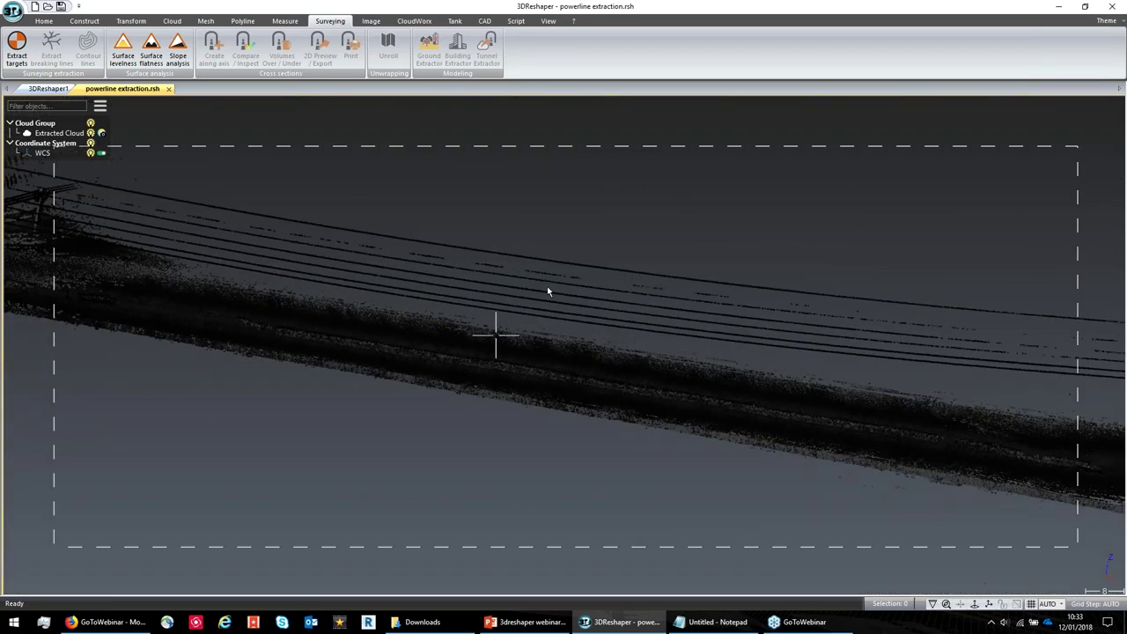
scroll(431, 319, down, 3)
scroll(422, 314, up, 2)
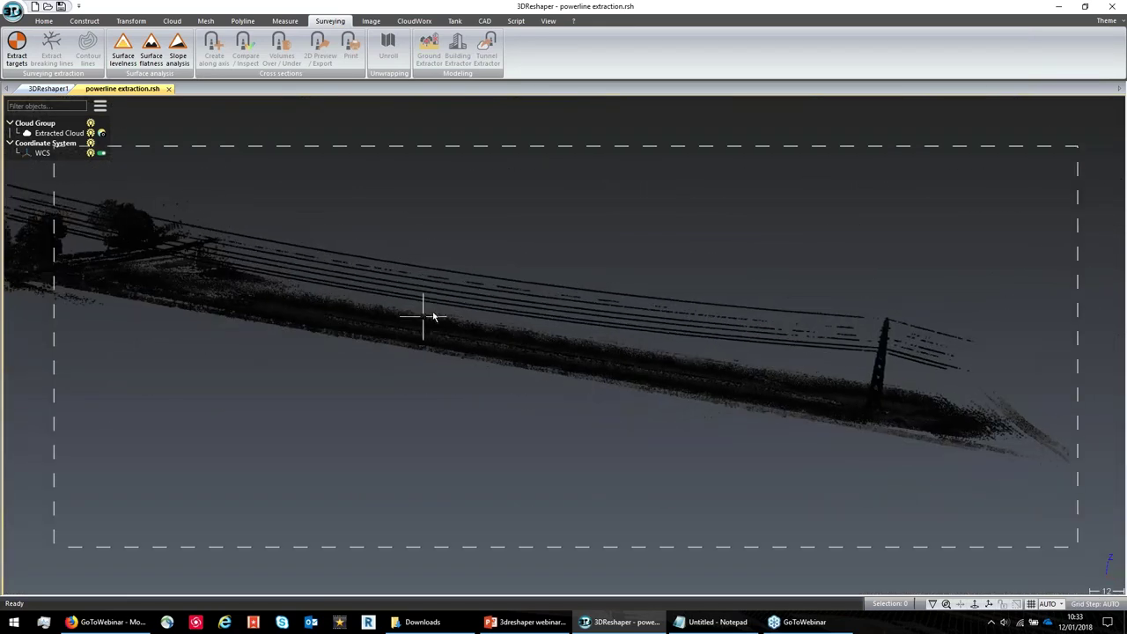
scroll(424, 313, down, 2)
scroll(432, 314, down, 3)
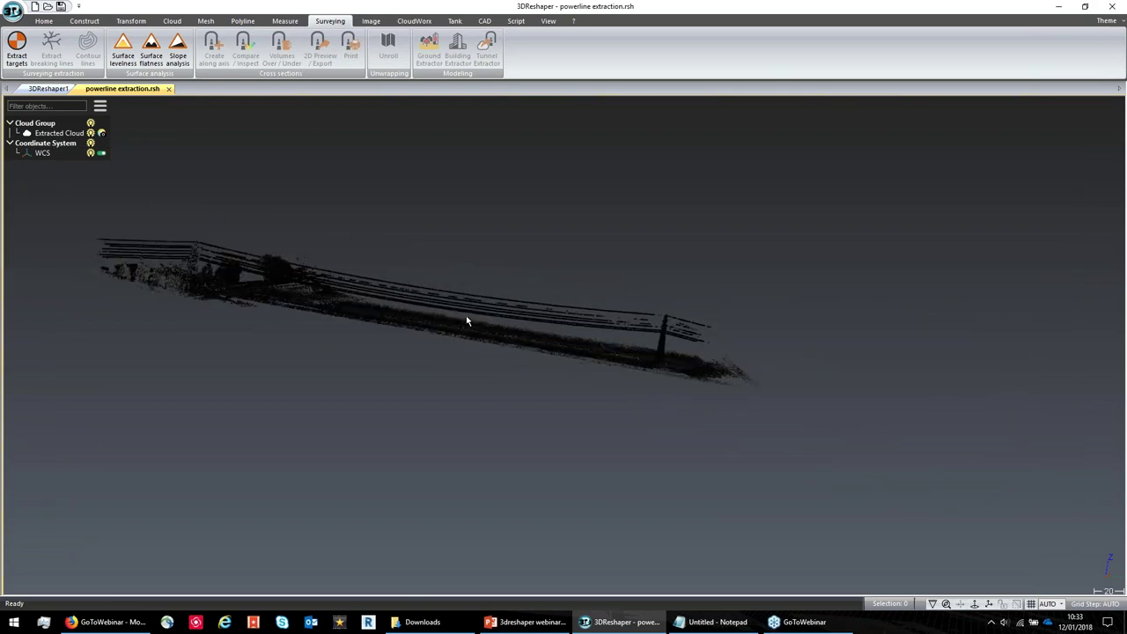
scroll(467, 321, up, 4)
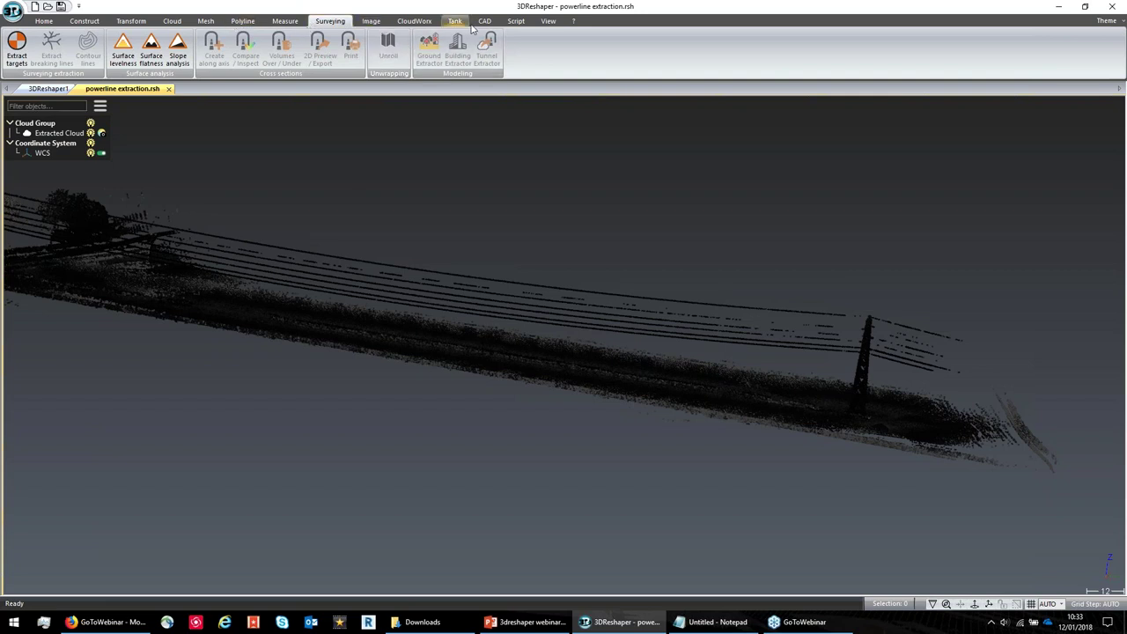
- Load the LineDetection.js script from the Scripts folder into the script editor
click(516, 20)
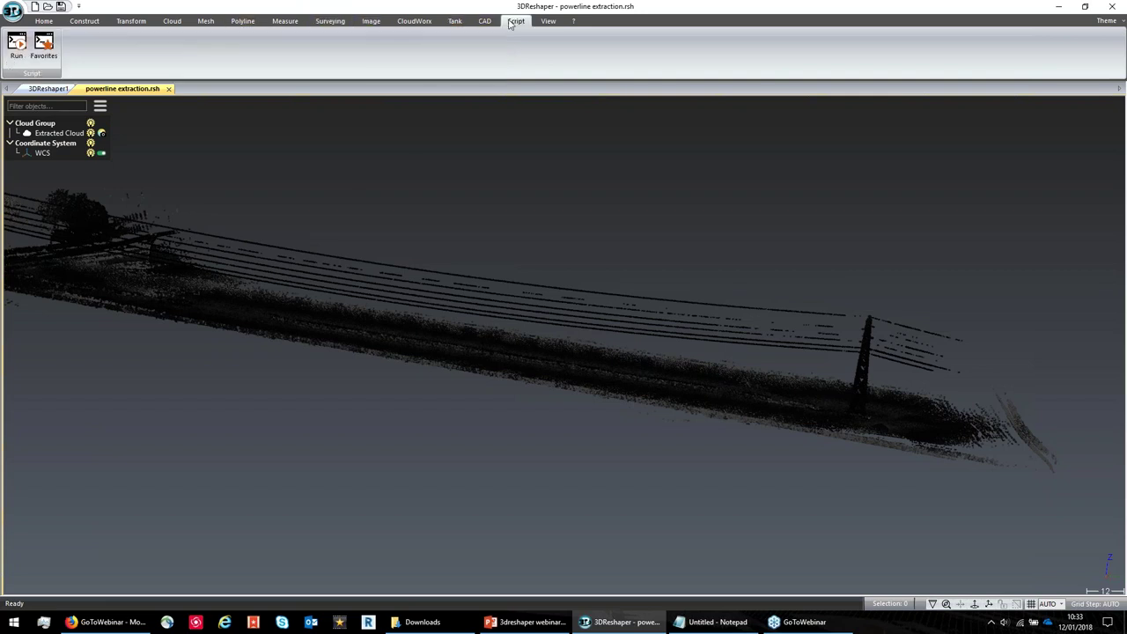
click(15, 44)
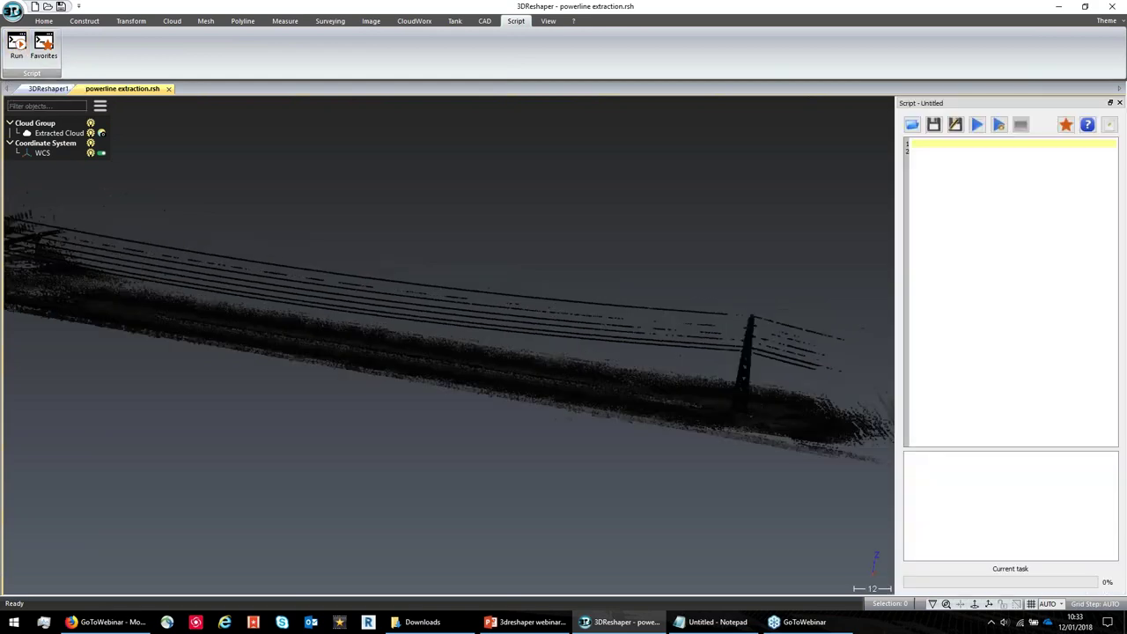
click(911, 124)
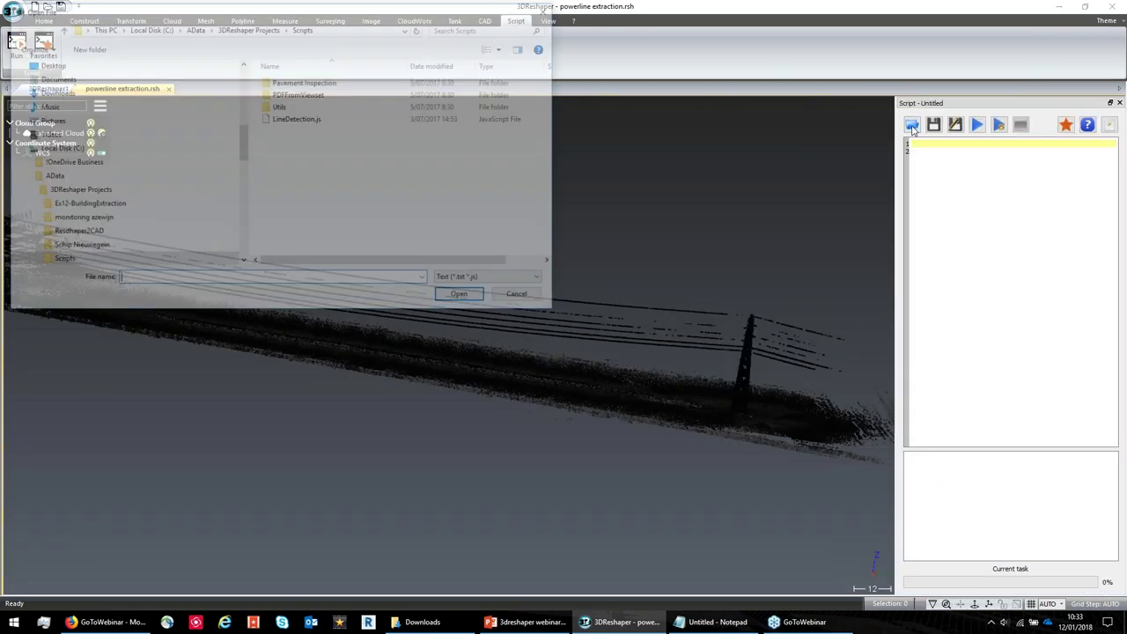
click(298, 118)
double_click(298, 120)
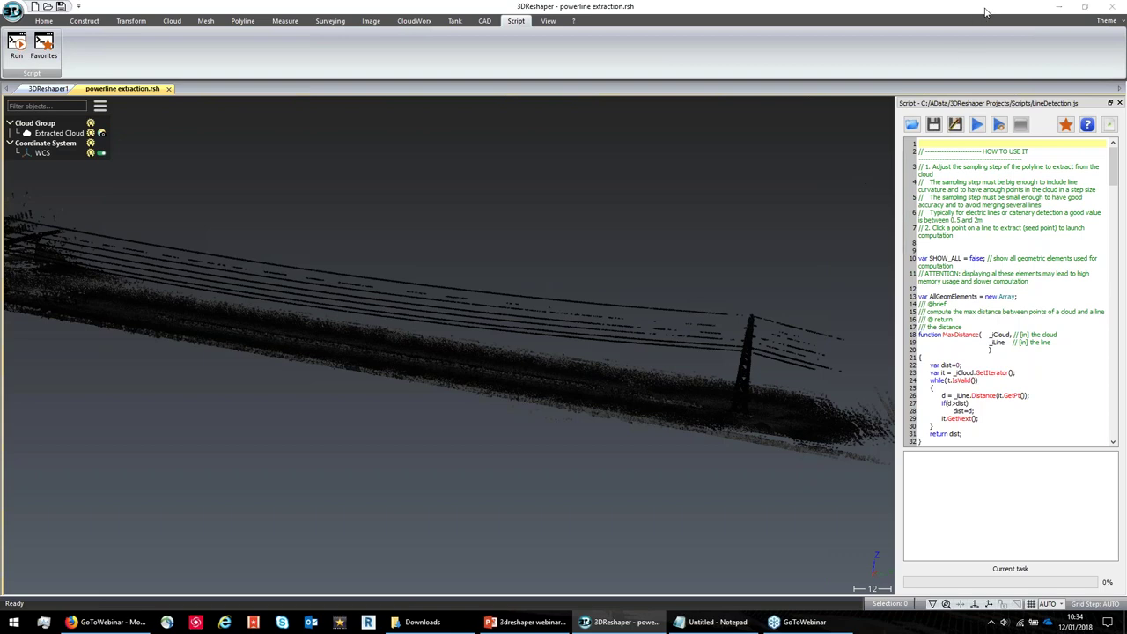
- Look through the usage notes and functions of the LineDetection.js script in the maximized window
double_click(841, 8)
drag(786, 27, 692, 33)
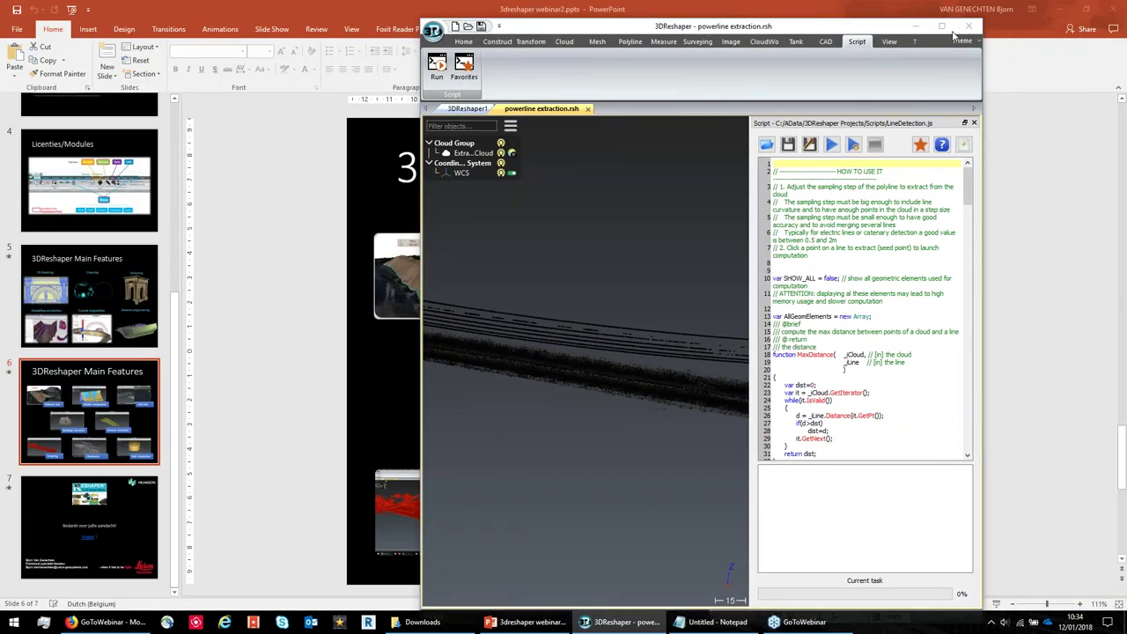
double_click(799, 28)
scroll(994, 239, down, 5)
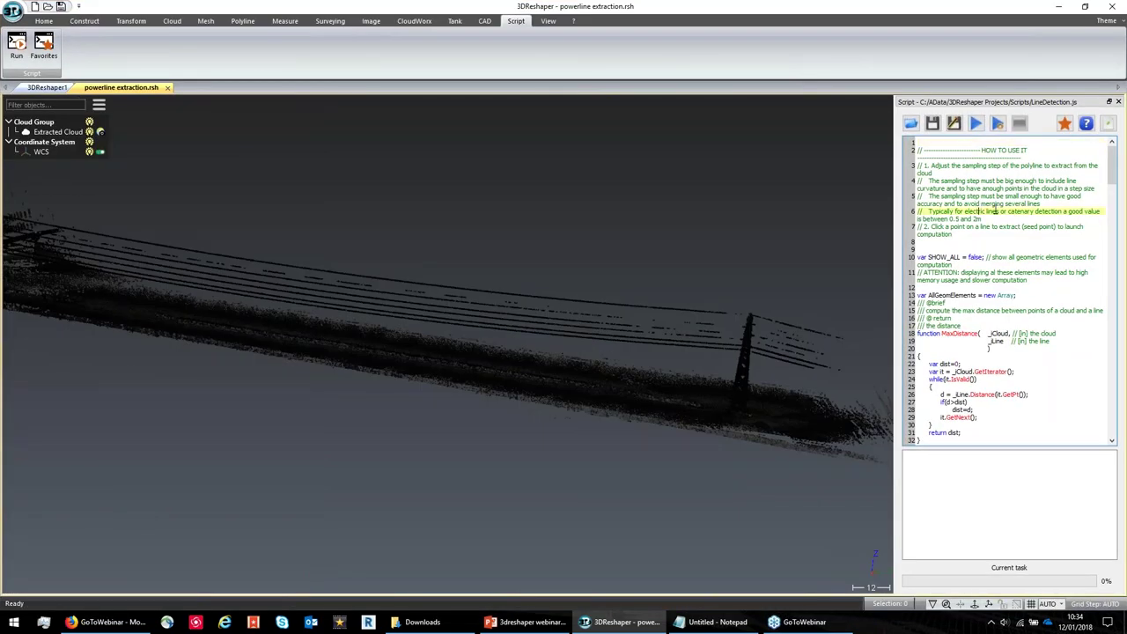
scroll(995, 238, down, 5)
scroll(1099, 211, down, 20)
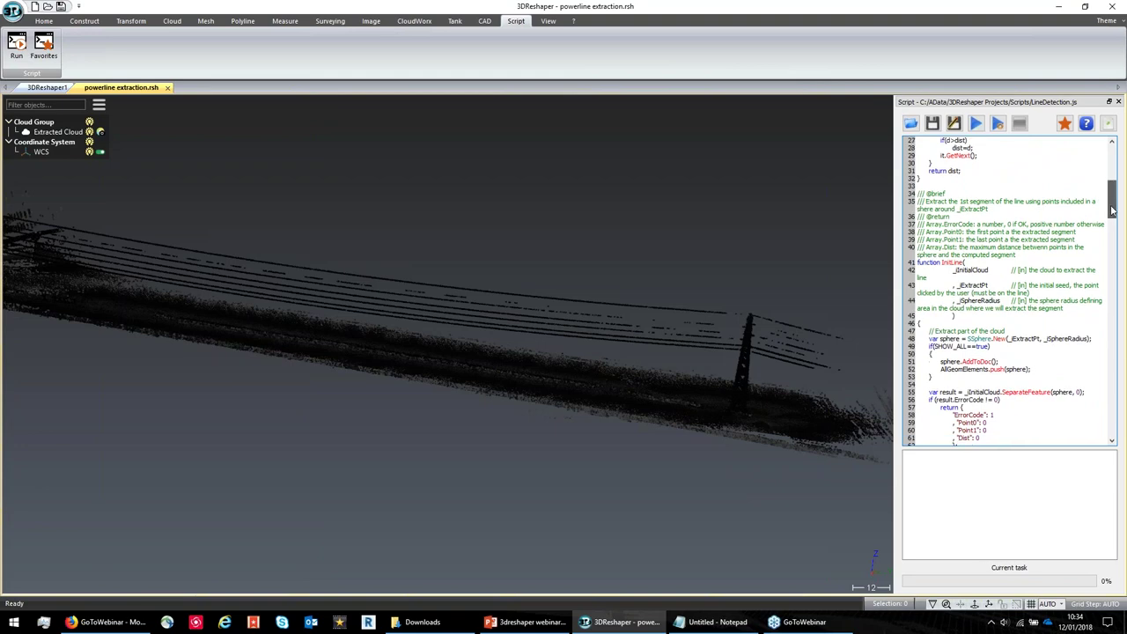
scroll(1104, 314, up, 20)
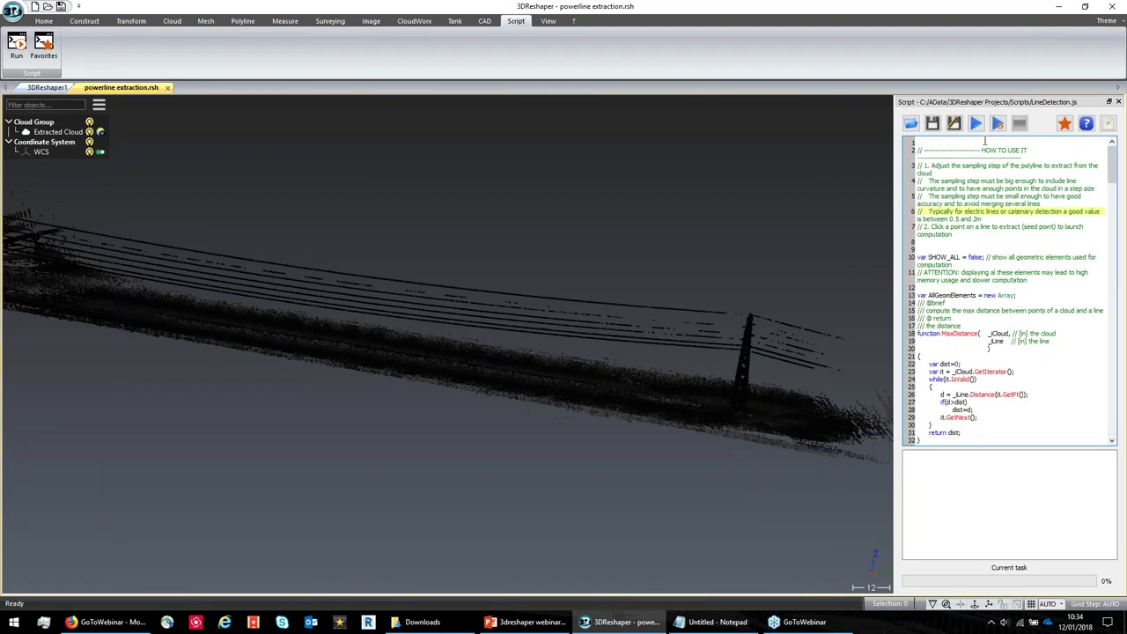
- Run the line detection script with a sampling step of 2 and a seed point on the uppermost power line
click(975, 124)
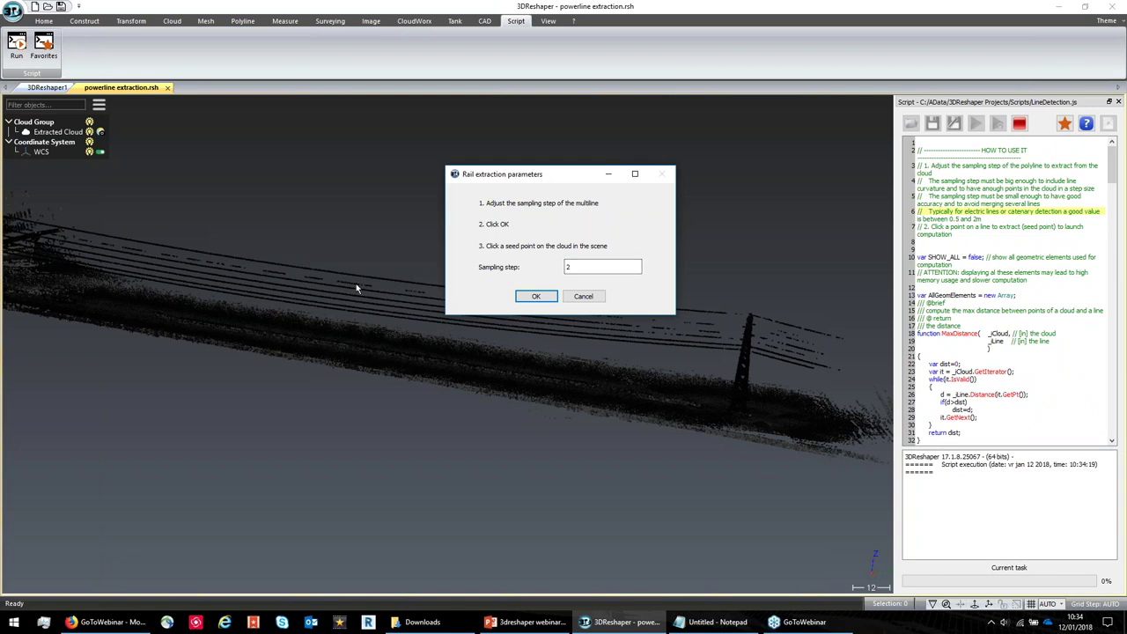
click(535, 296)
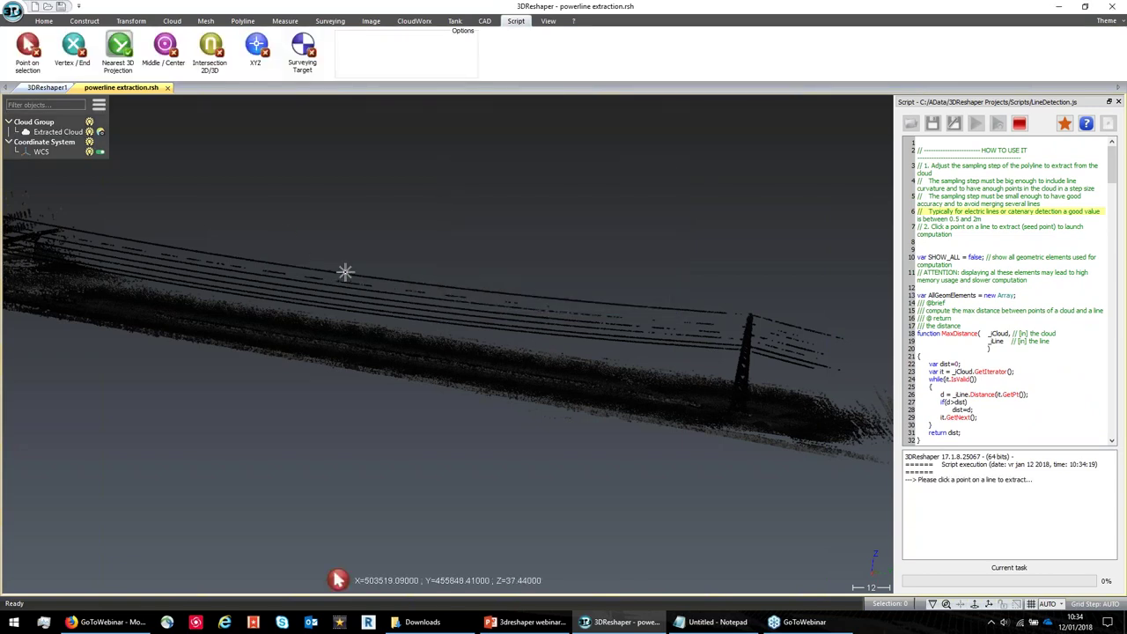
scroll(356, 273, up, 3)
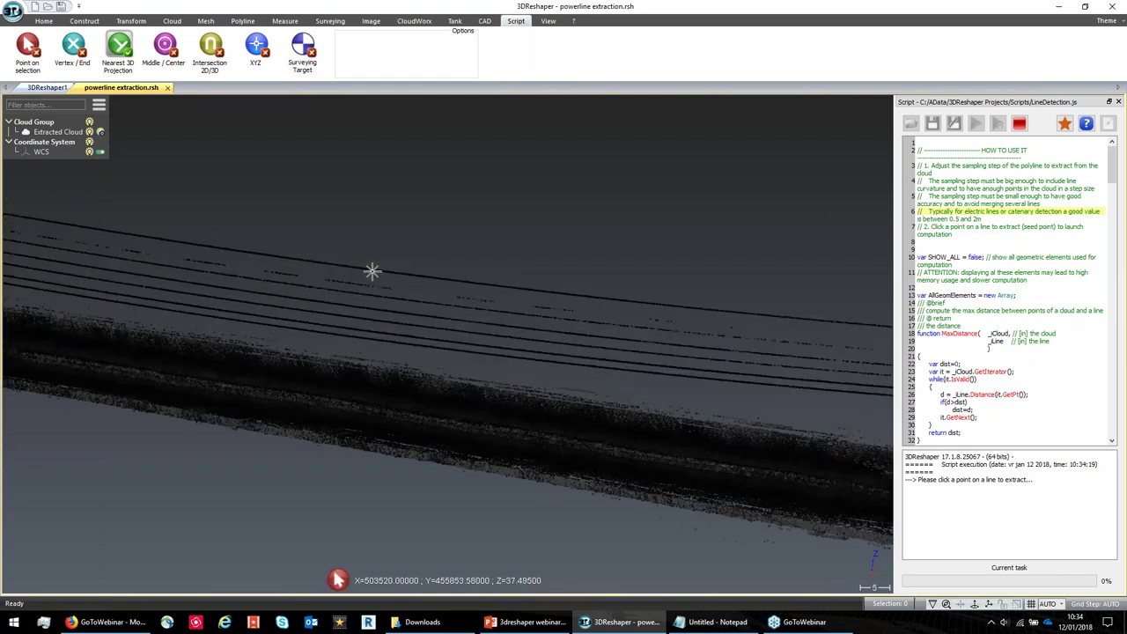
click(371, 273)
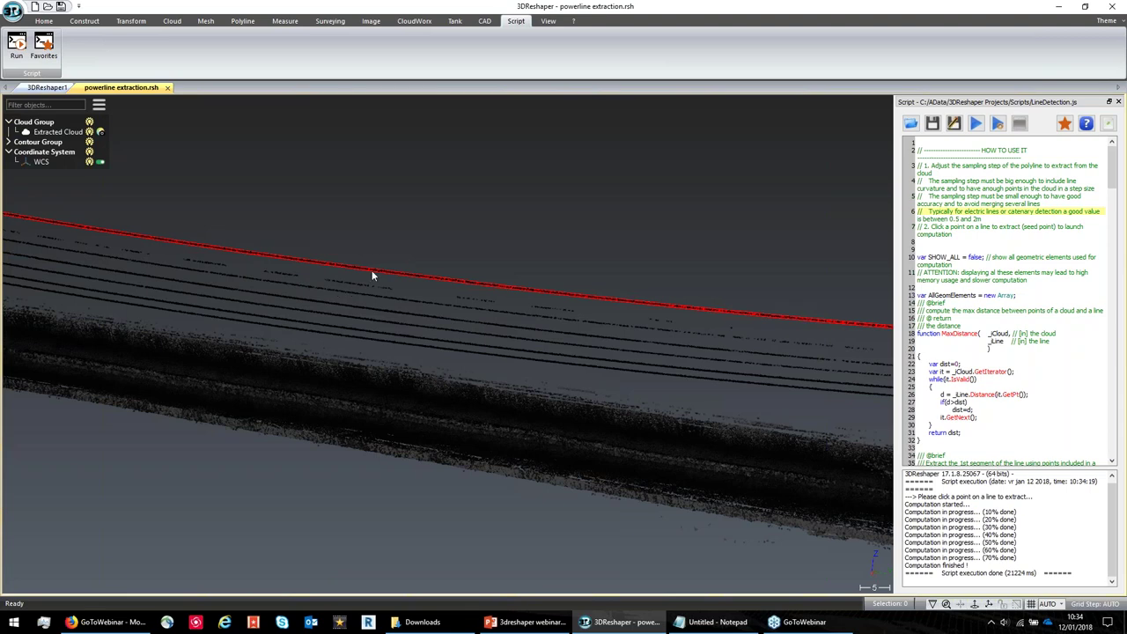
- Run the line detection script again with a sampling step of 2 to extract a second power line below the first
scroll(371, 275, down, 5)
drag(393, 284, 362, 295)
scroll(362, 295, up, 5)
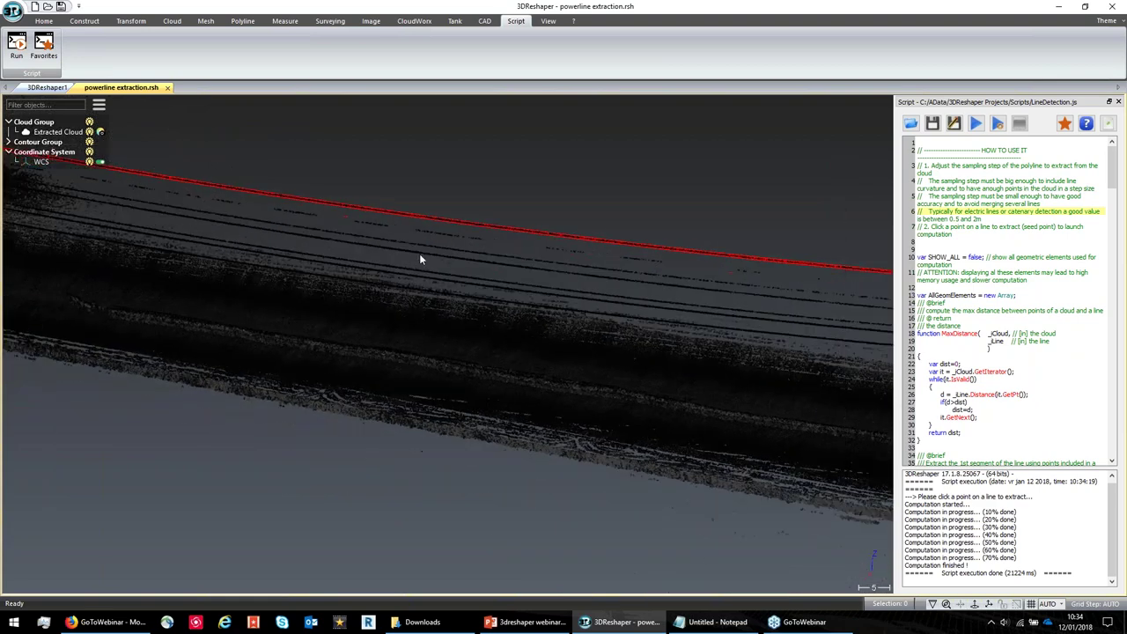
click(975, 123)
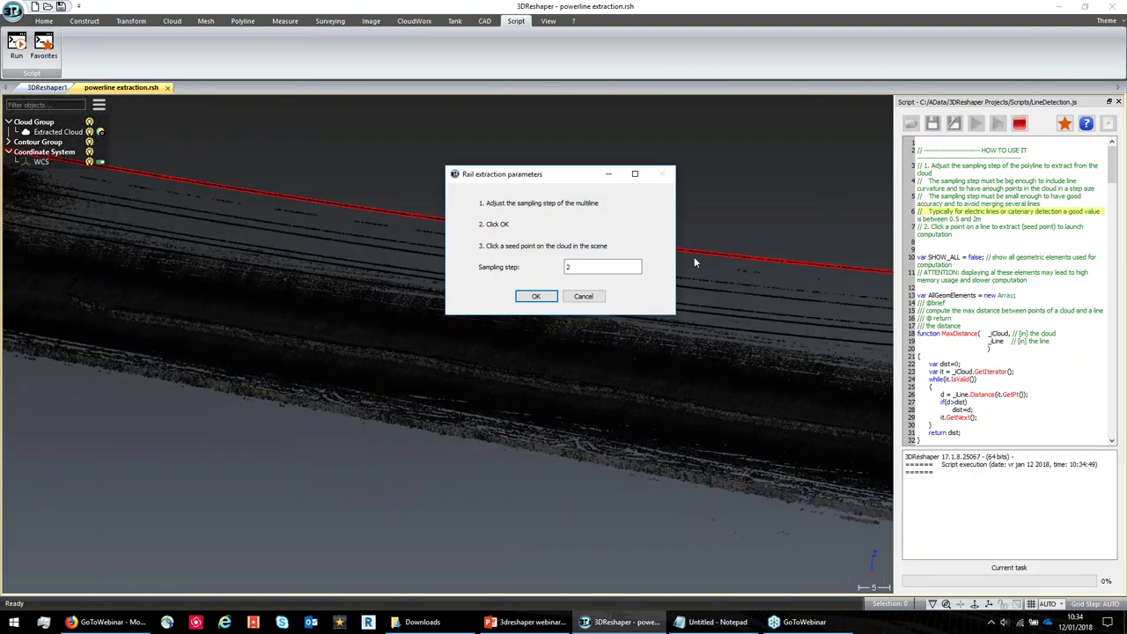
click(537, 297)
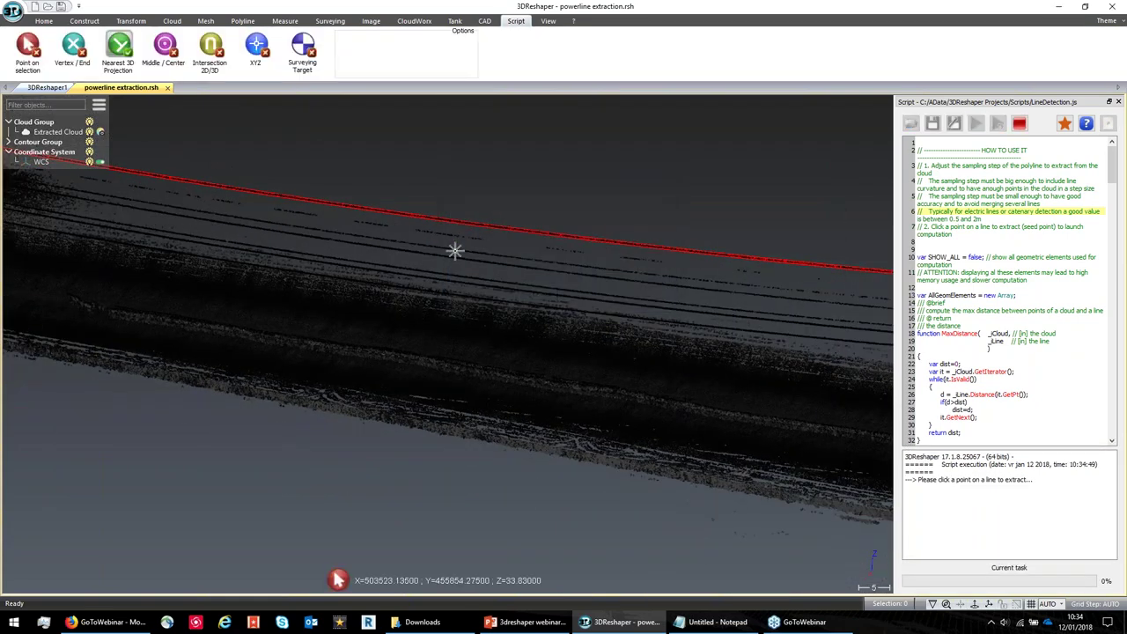
click(385, 290)
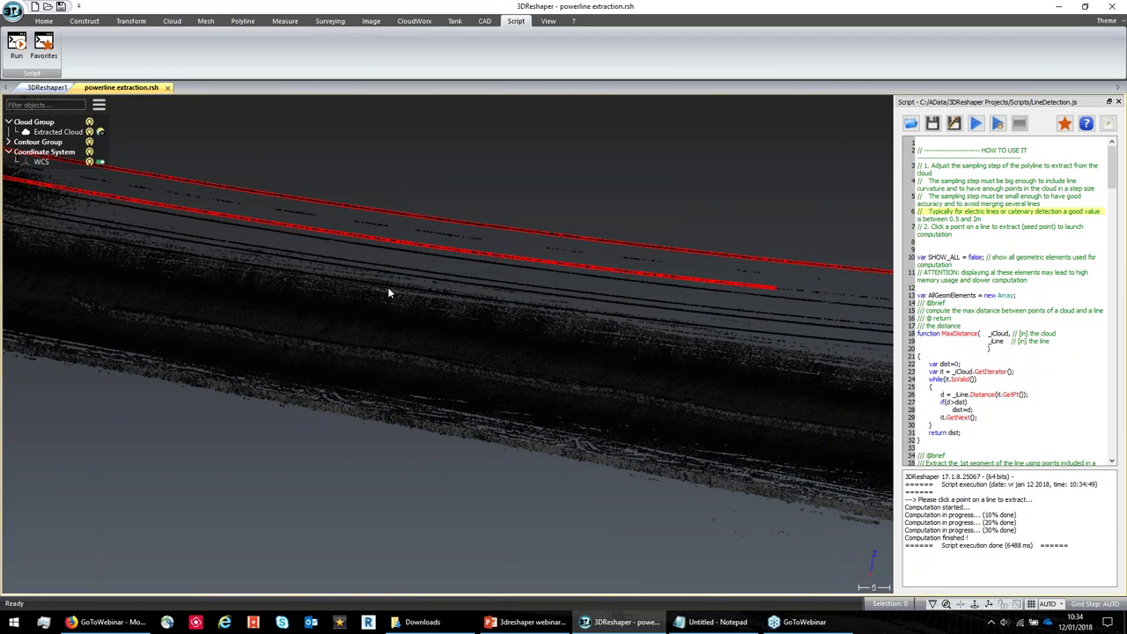
- Examine where the two extracted red polylines follow the power line points and where they end
drag(485, 267, 661, 278)
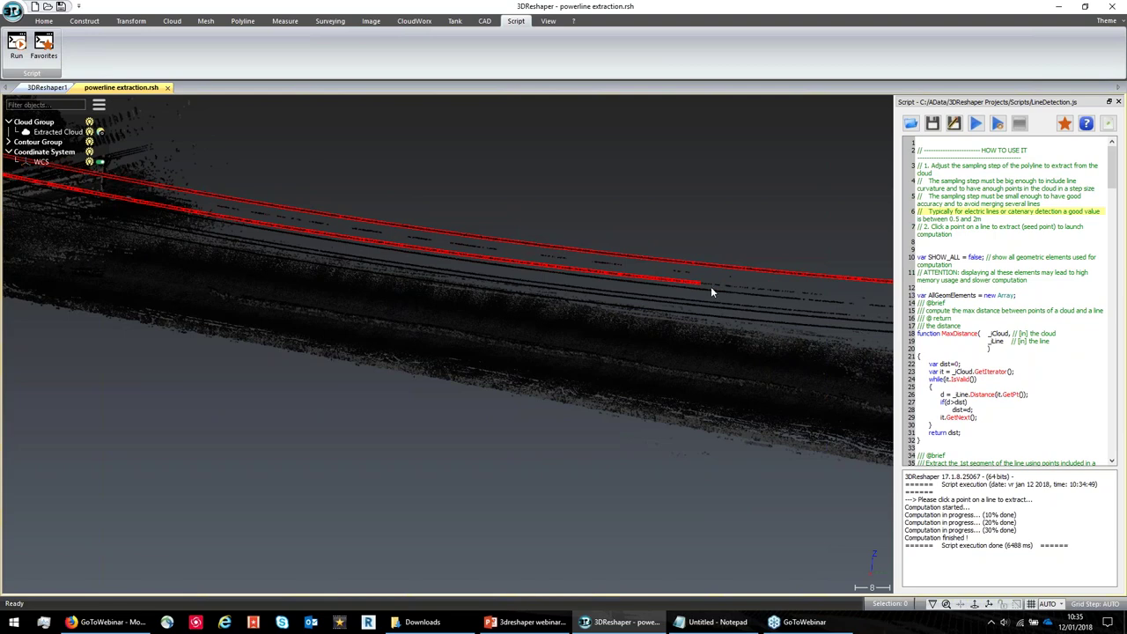
mouse_move(747, 289)
mouse_down()
mouse_move(615, 285)
mouse_move(733, 303)
mouse_up()
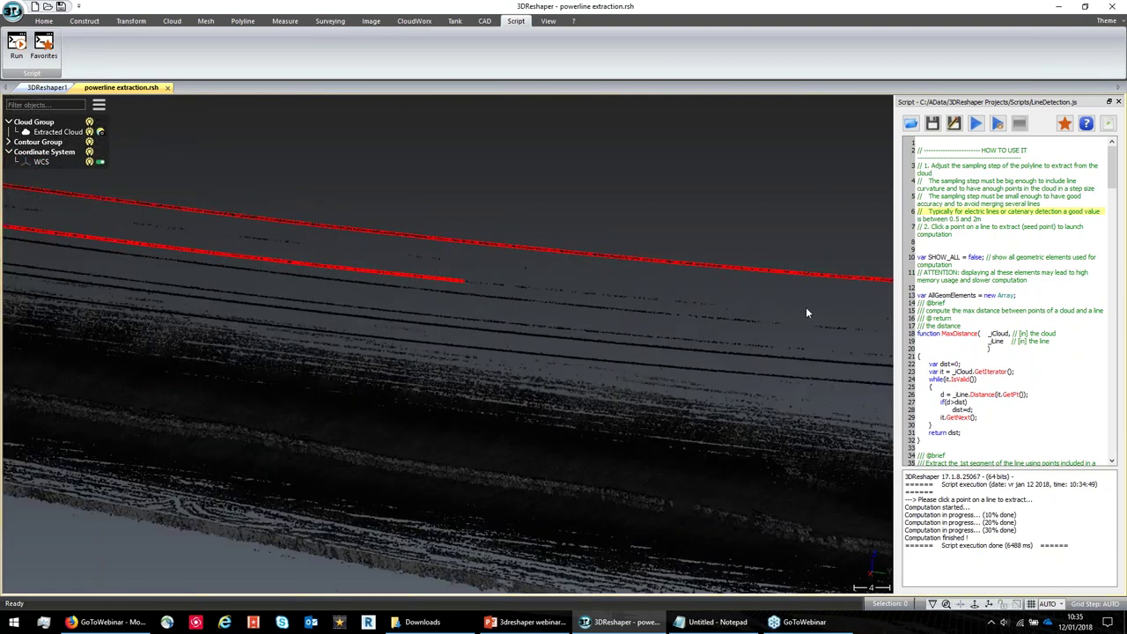
drag(757, 316, 445, 299)
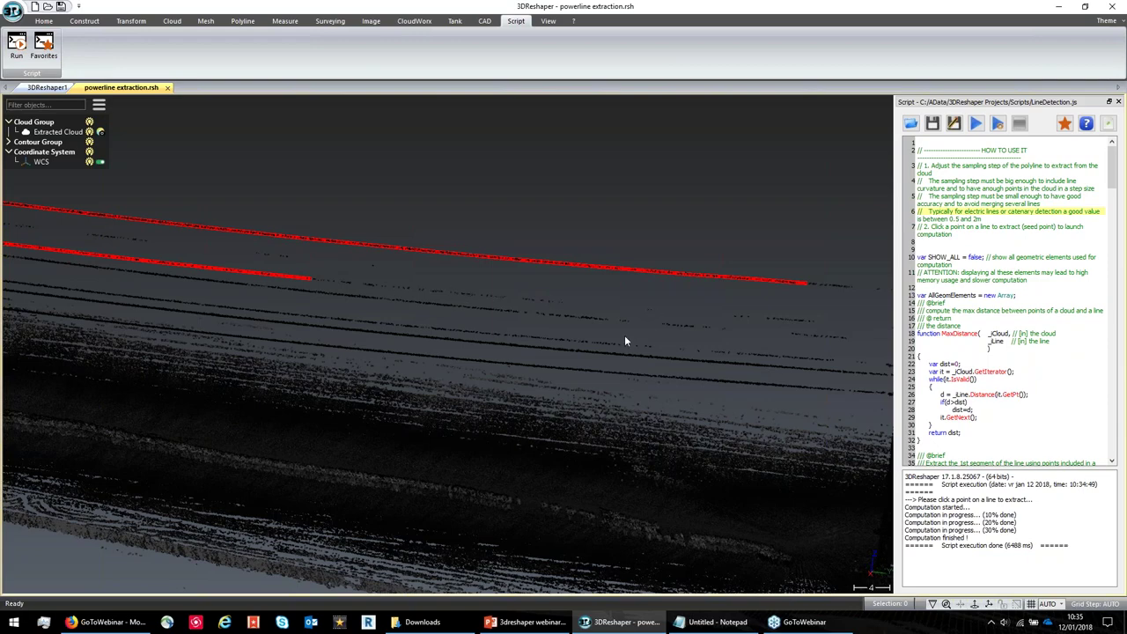
scroll(624, 334, down, 2)
drag(624, 334, 446, 281)
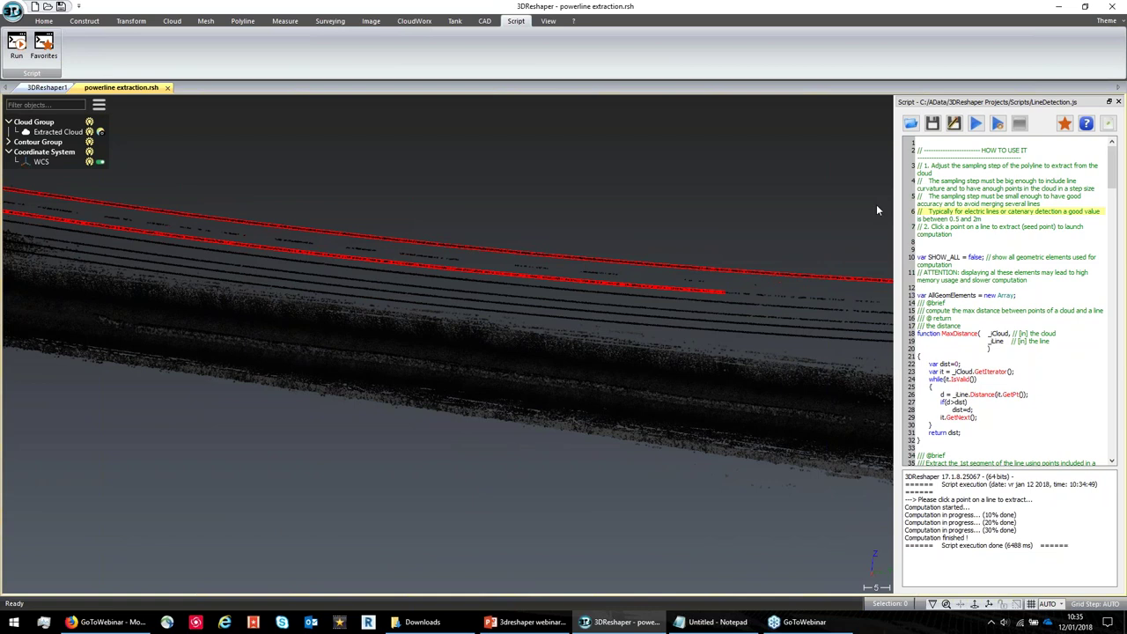
- Run the line detection script again with a sampling step of 2 to extract the power line below the two existing polylines
click(975, 124)
click(536, 294)
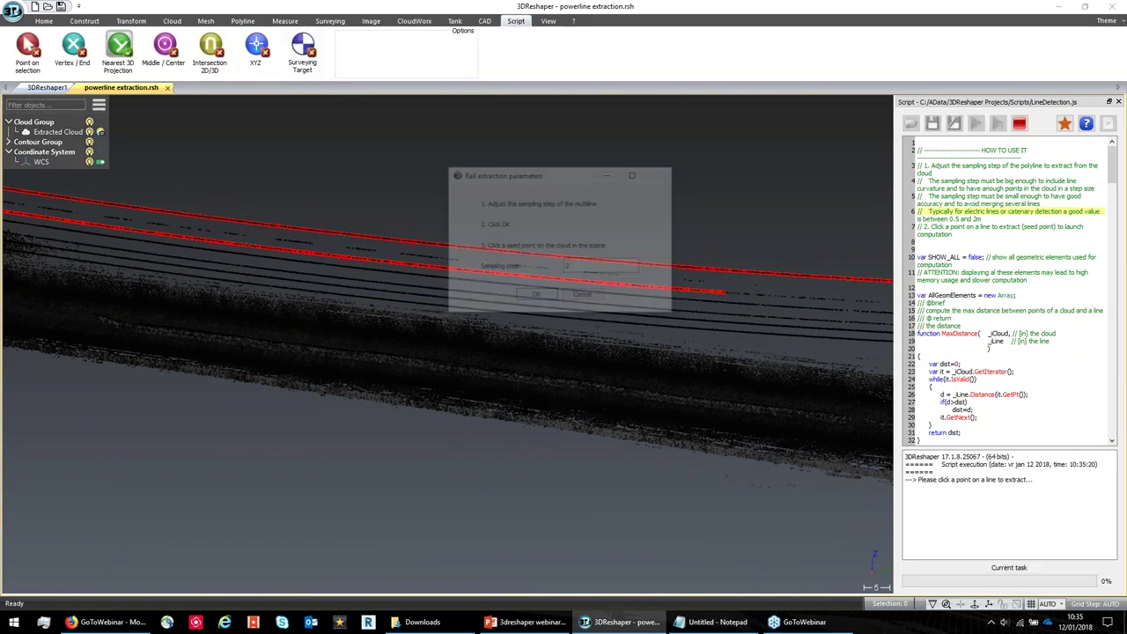
click(449, 277)
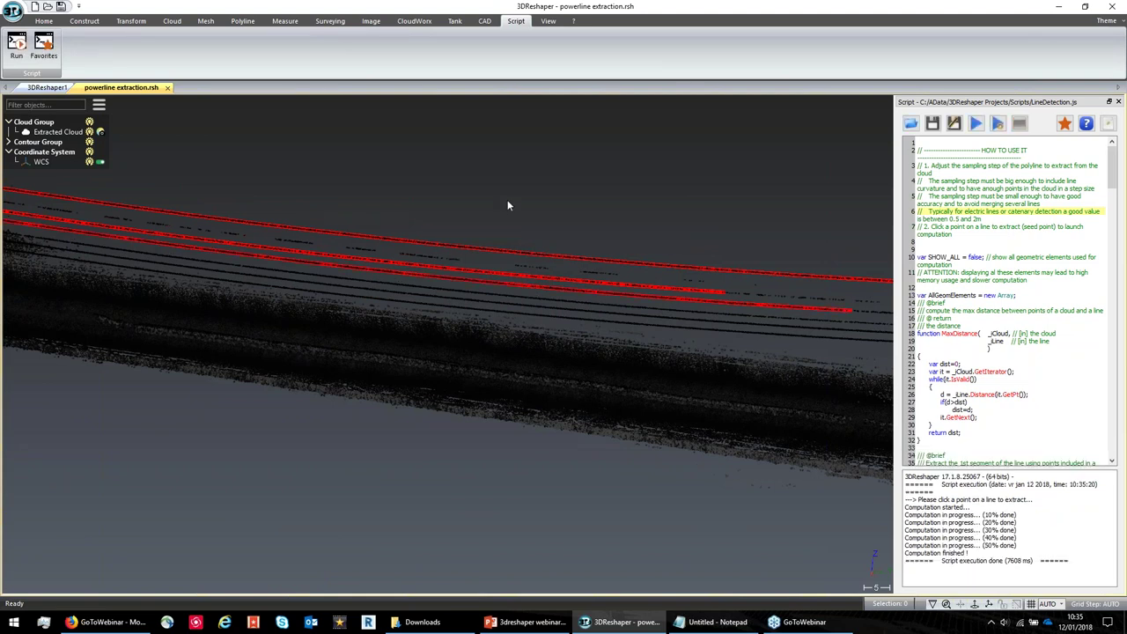
drag(509, 249, 502, 264)
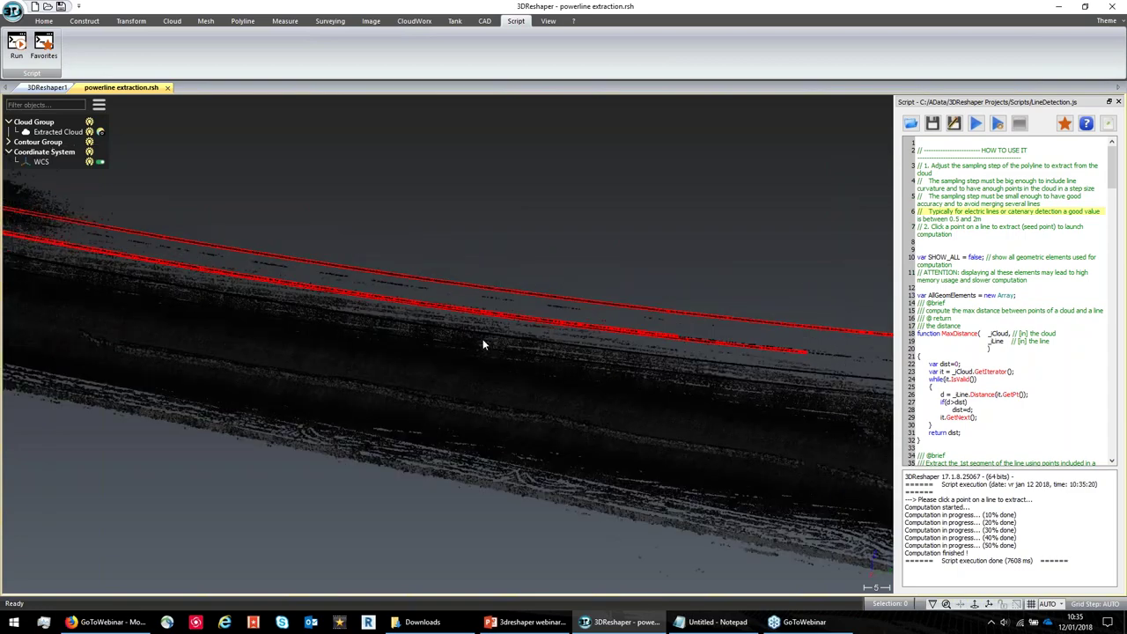
- Check the main features overview in PowerPoint, return to 3DReshaper and close the powerline extraction.rsh project without saving
click(530, 622)
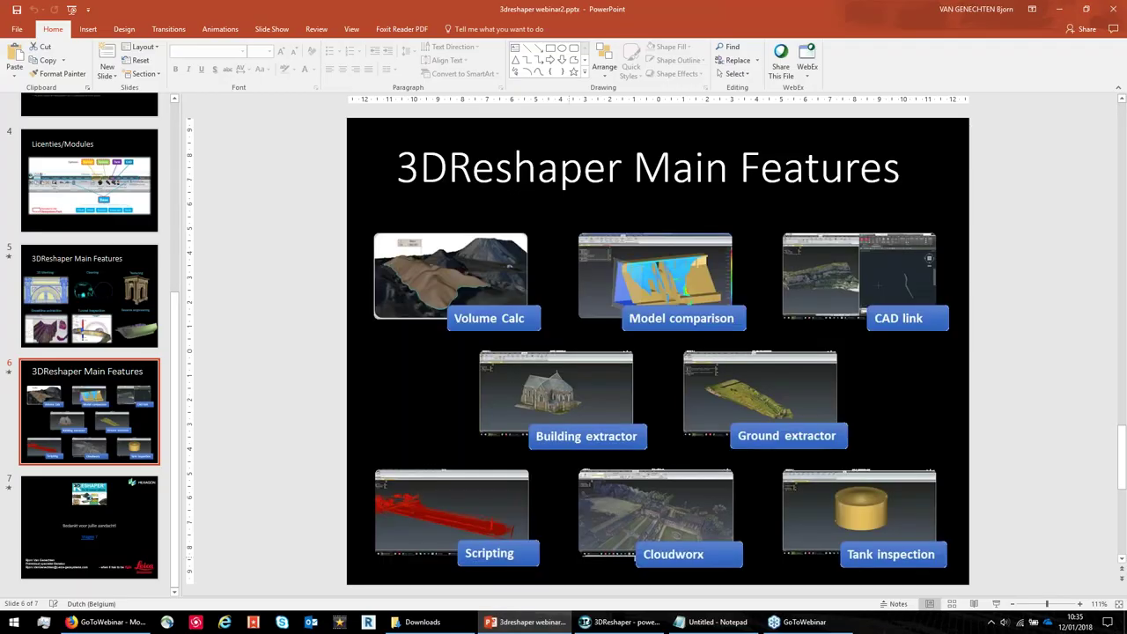
click(625, 625)
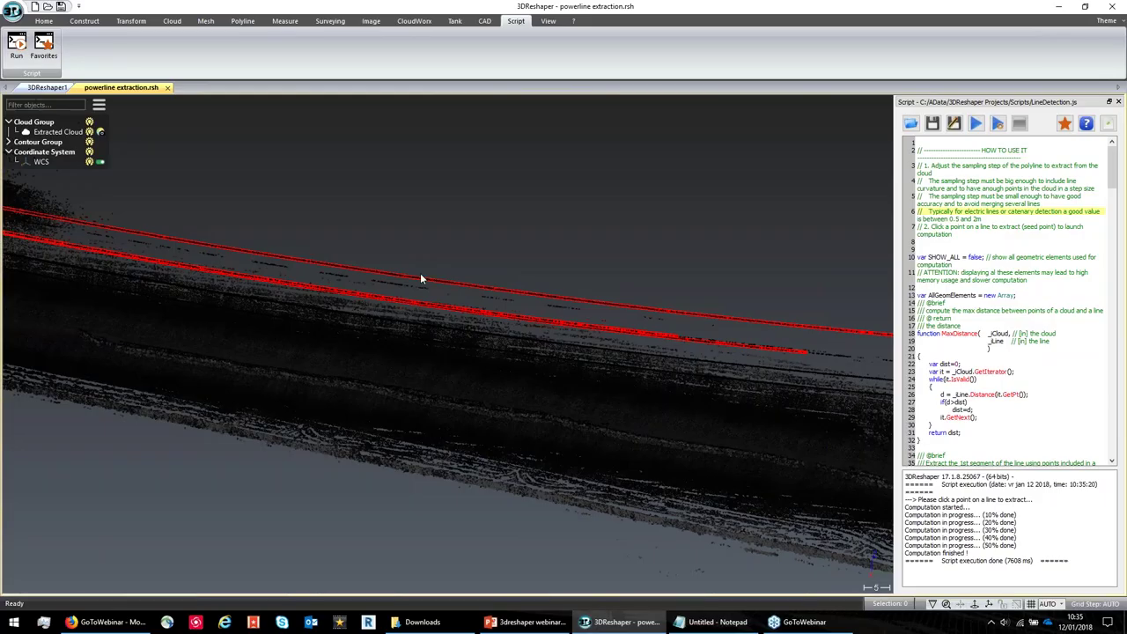
click(167, 87)
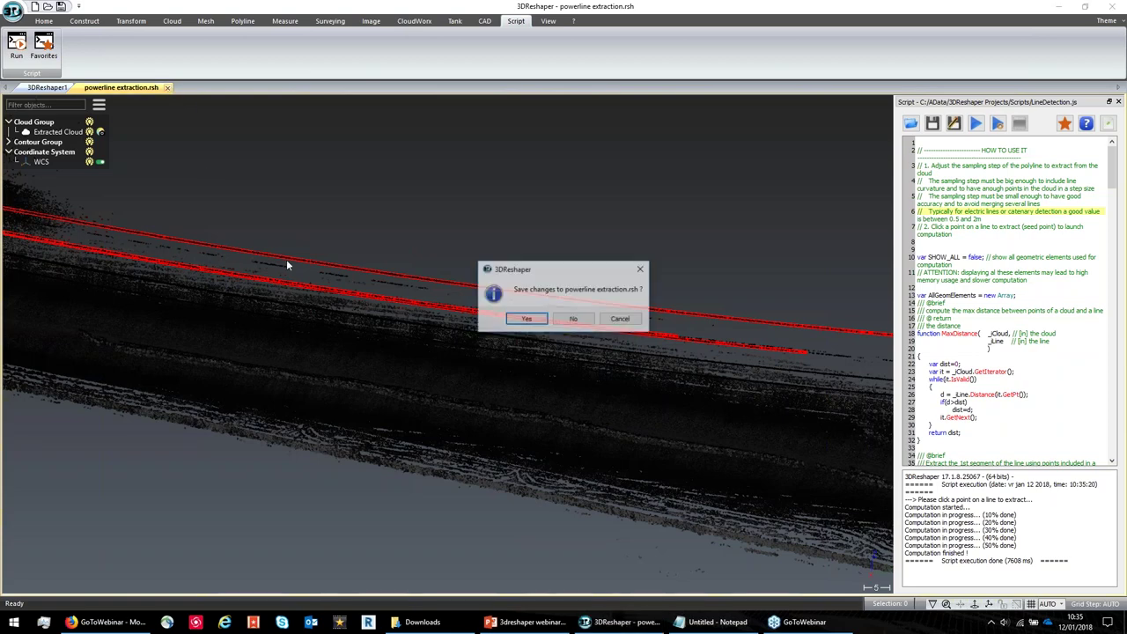
click(573, 320)
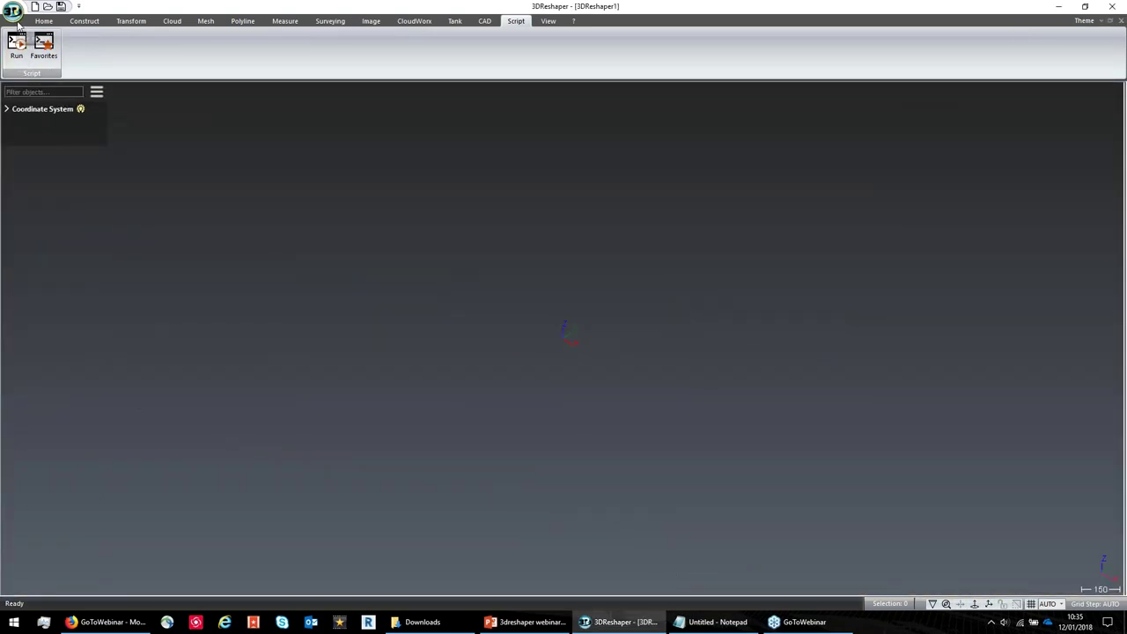
- Open the JetStream project Alden Biesen with the default coordinate system and distance units in meters
click(15, 17)
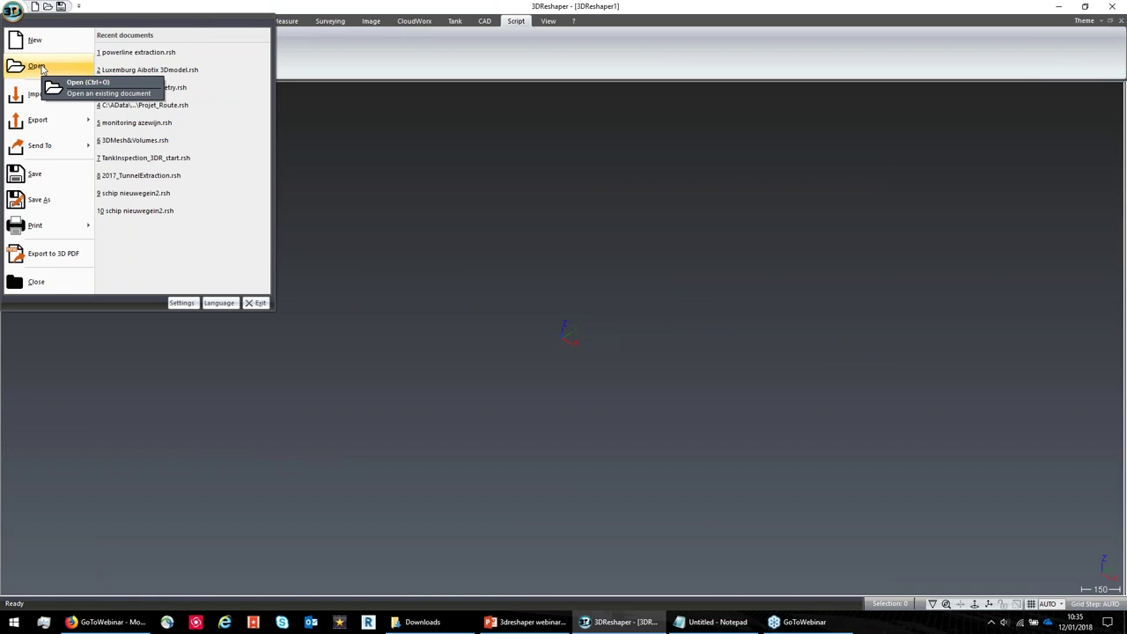
click(348, 252)
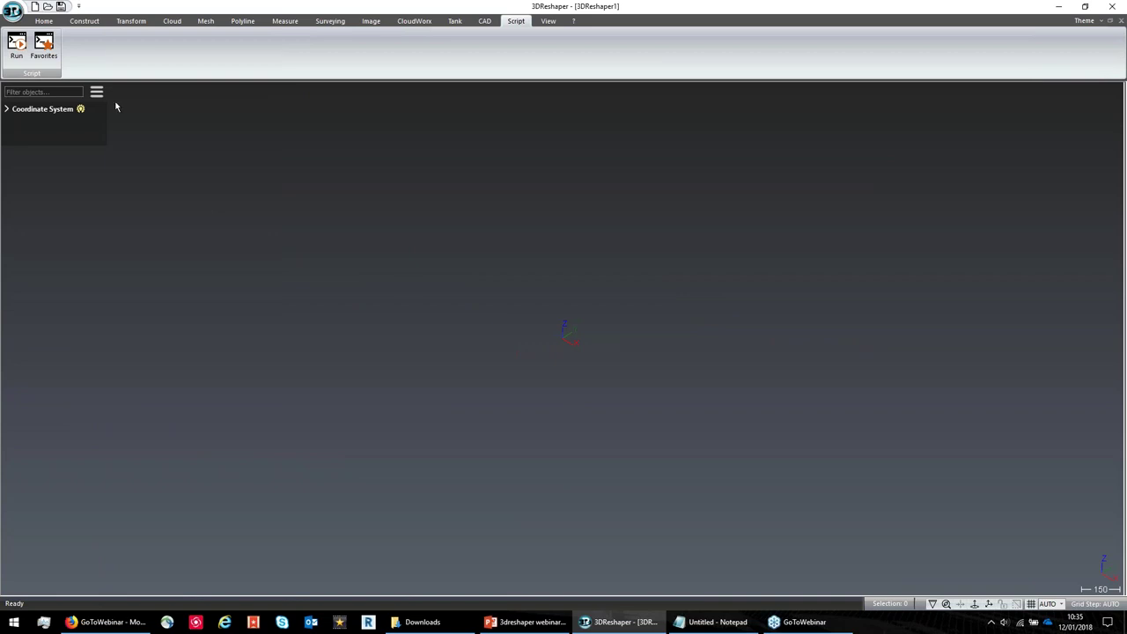
click(43, 20)
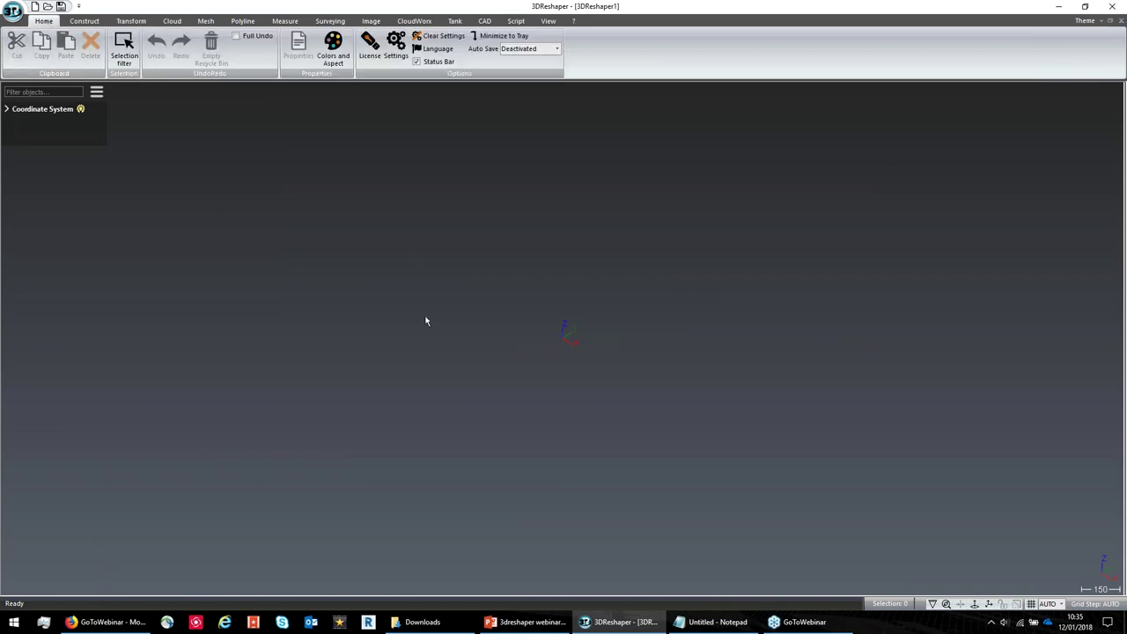
click(414, 21)
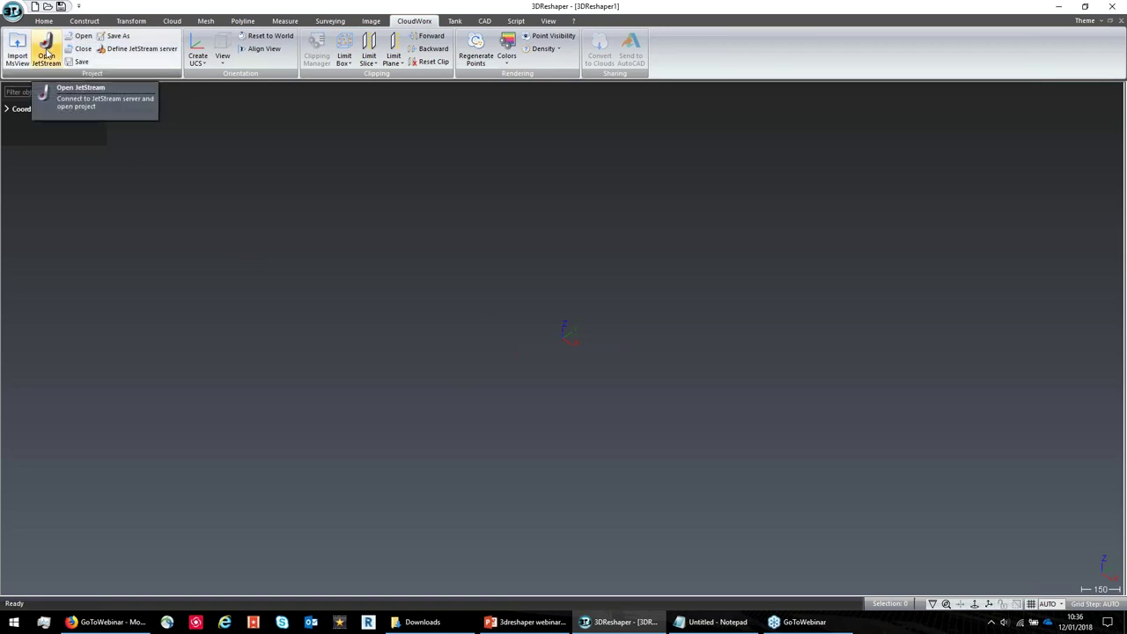
click(46, 56)
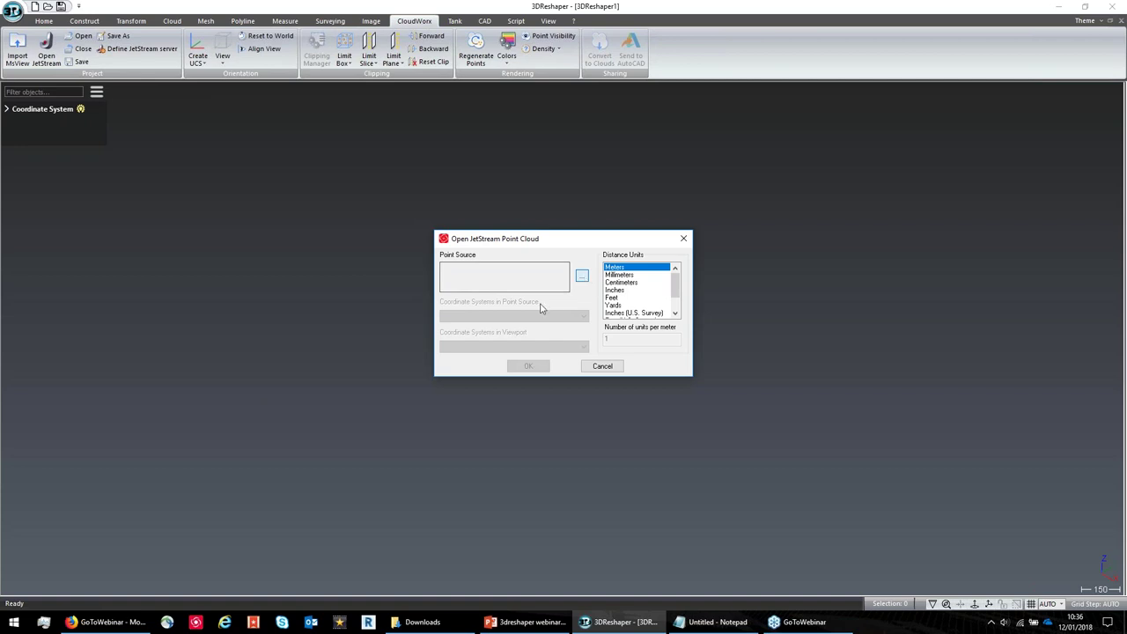
click(482, 294)
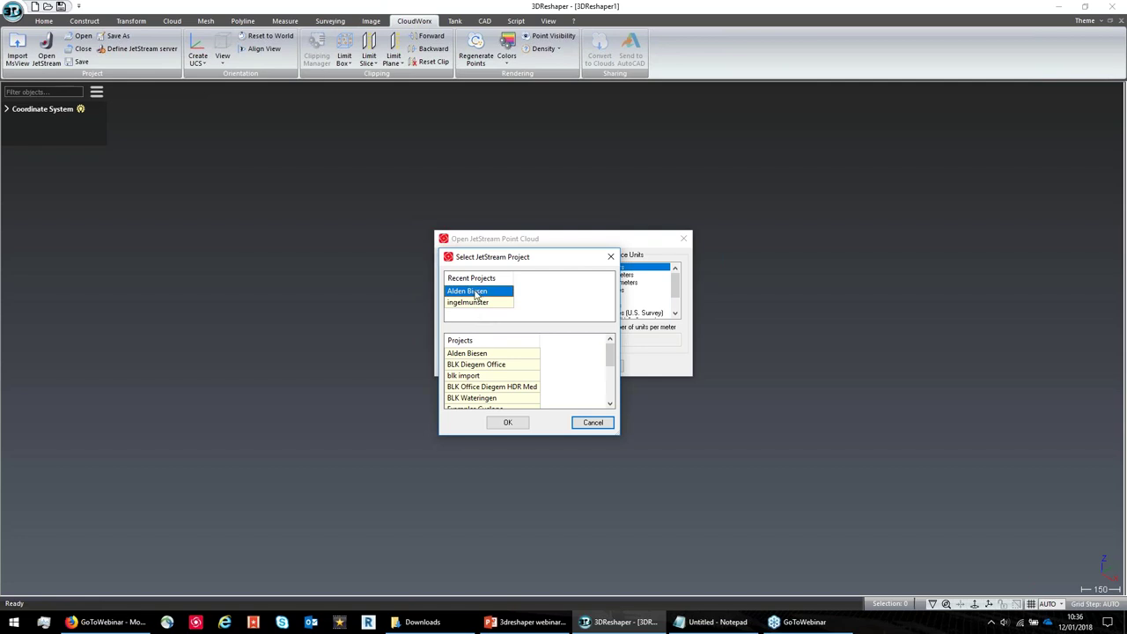
click(508, 423)
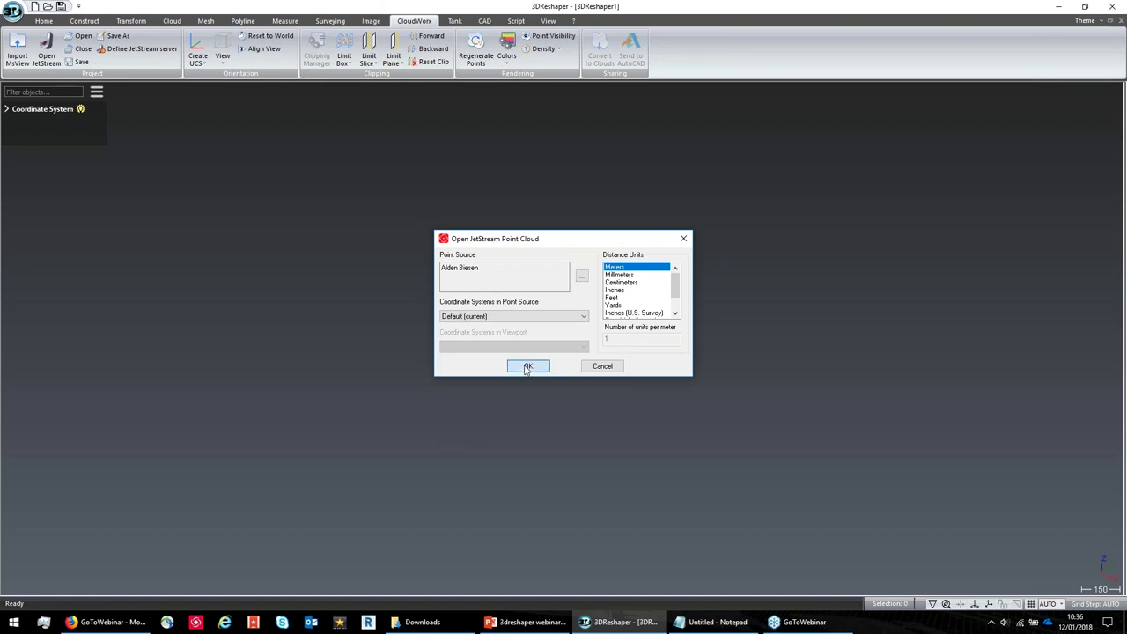
click(527, 366)
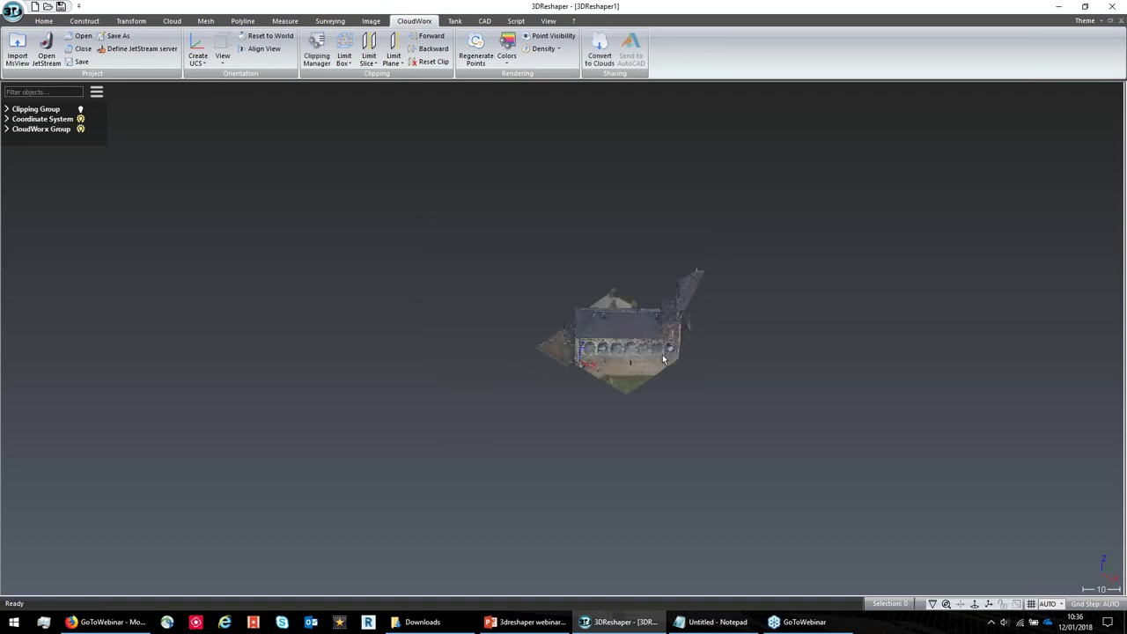
- Disable the gebouw1 clipping in the Clipping Manager to show the whole castle site
click(317, 48)
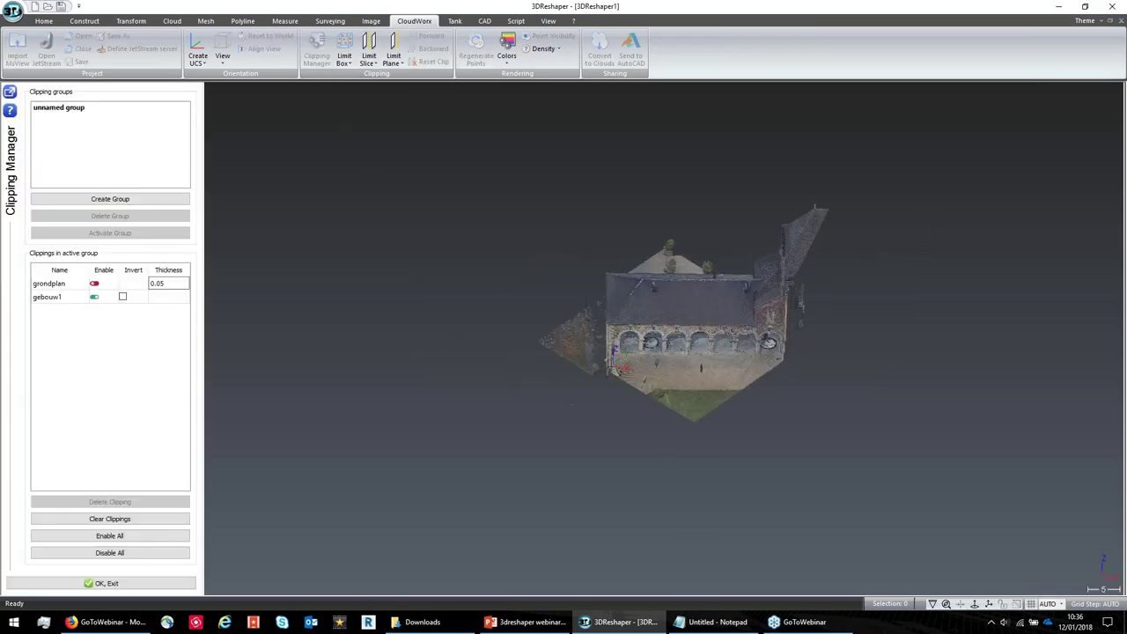
click(95, 297)
click(106, 582)
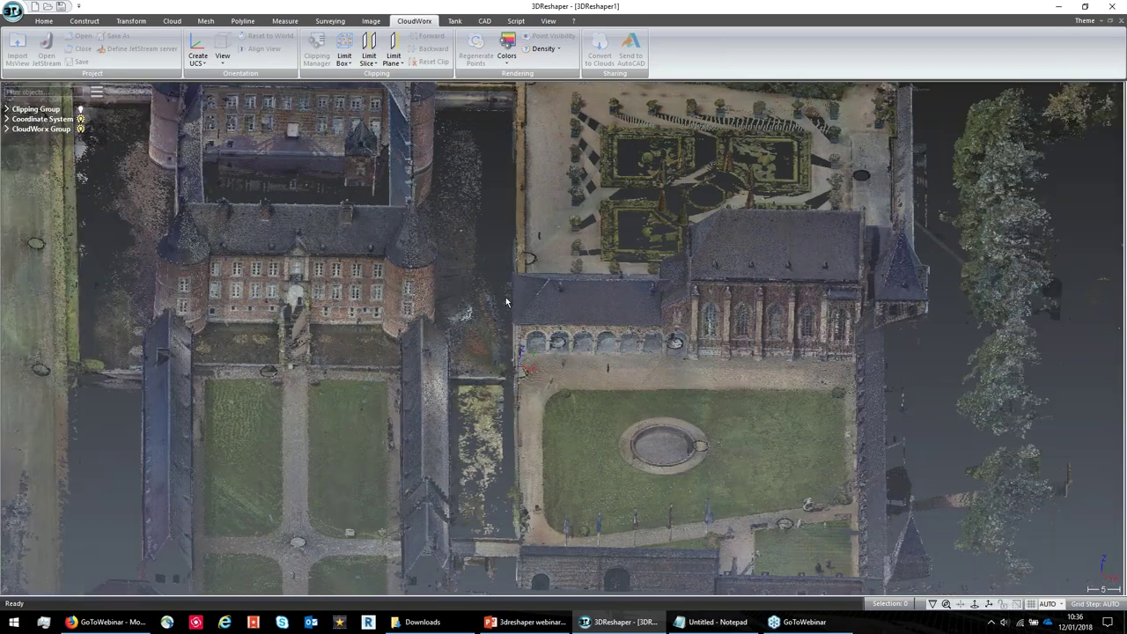
- Examine the castle site point cloud from overview down to the brickwork and stone arches of the arcade
scroll(506, 302, down, 5)
middle_drag(506, 302, 415, 357)
scroll(416, 358, up, 6)
scroll(497, 334, up, 4)
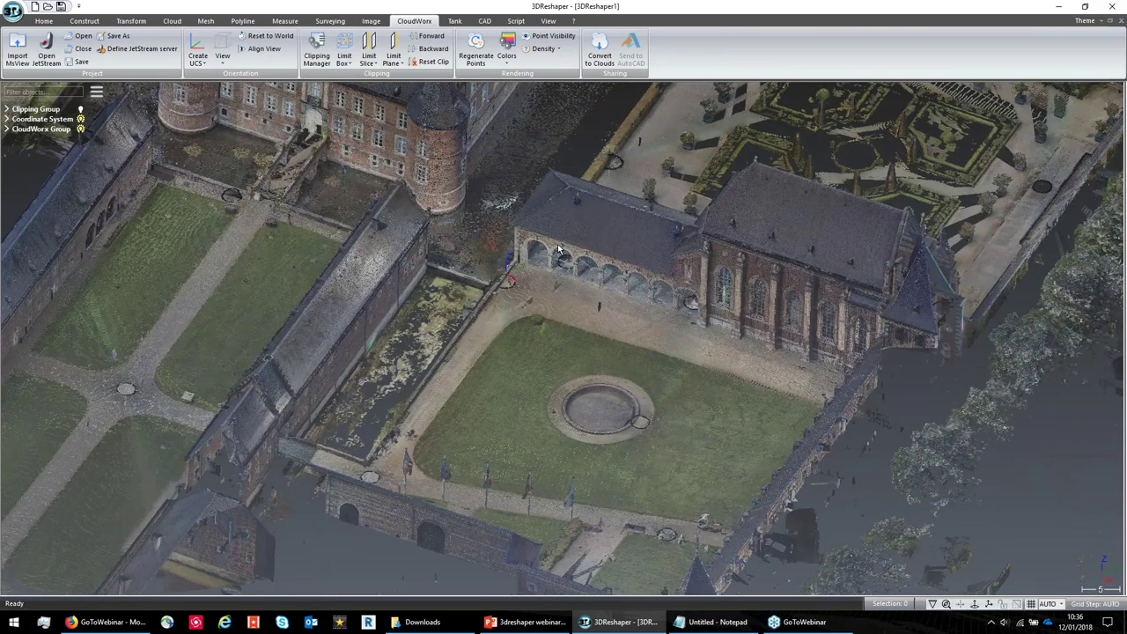
scroll(557, 250, up, 8)
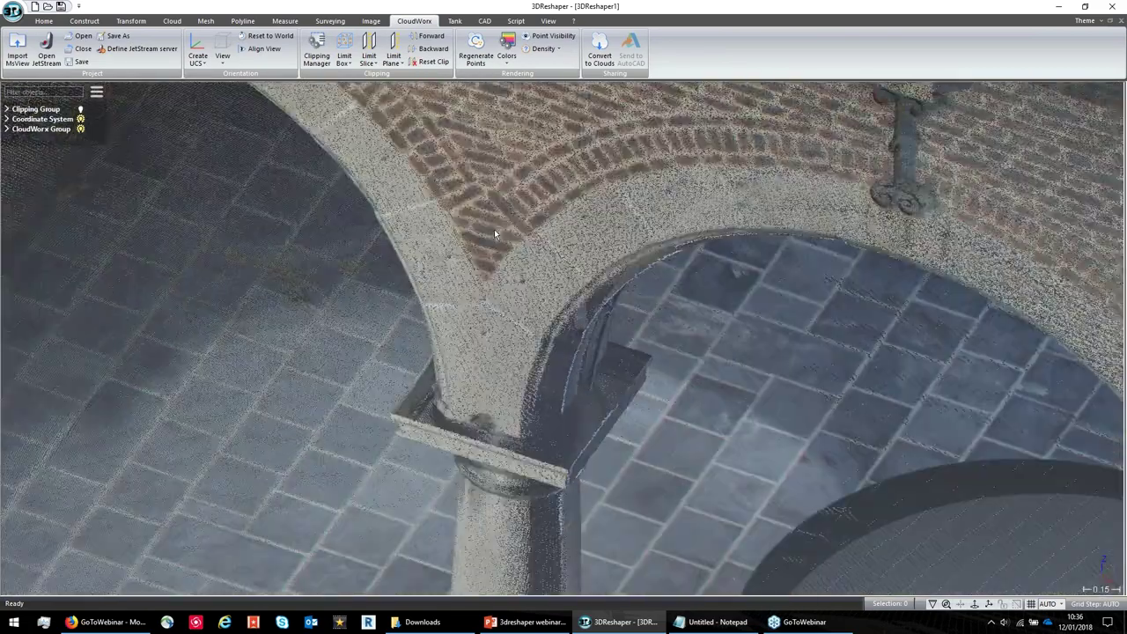
scroll(494, 229, up, 3)
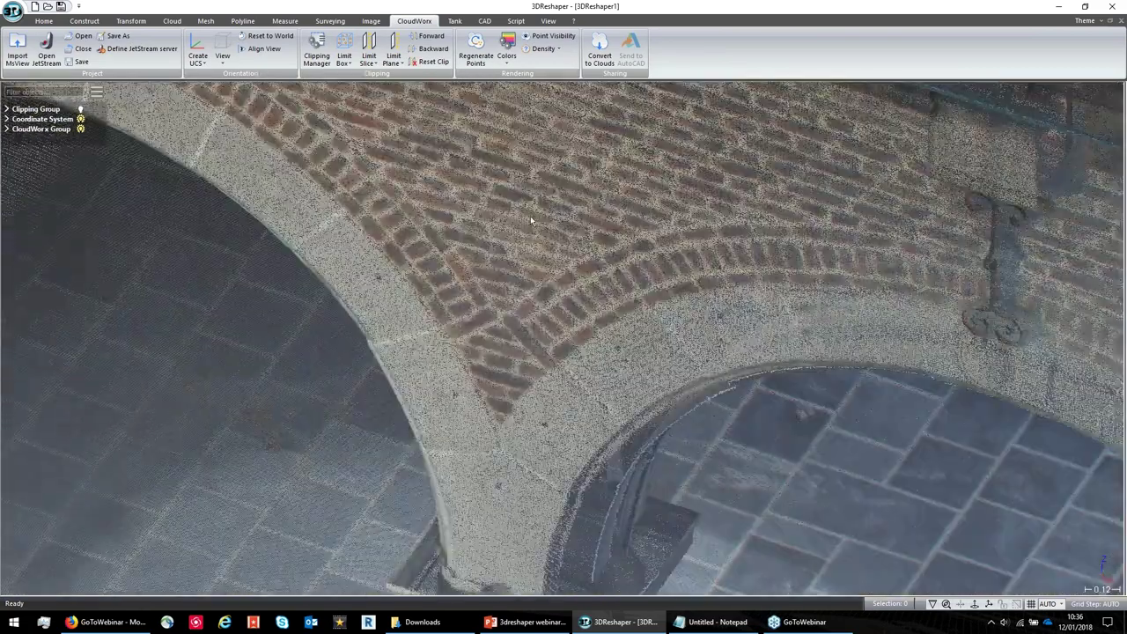
scroll(540, 297, up, 4)
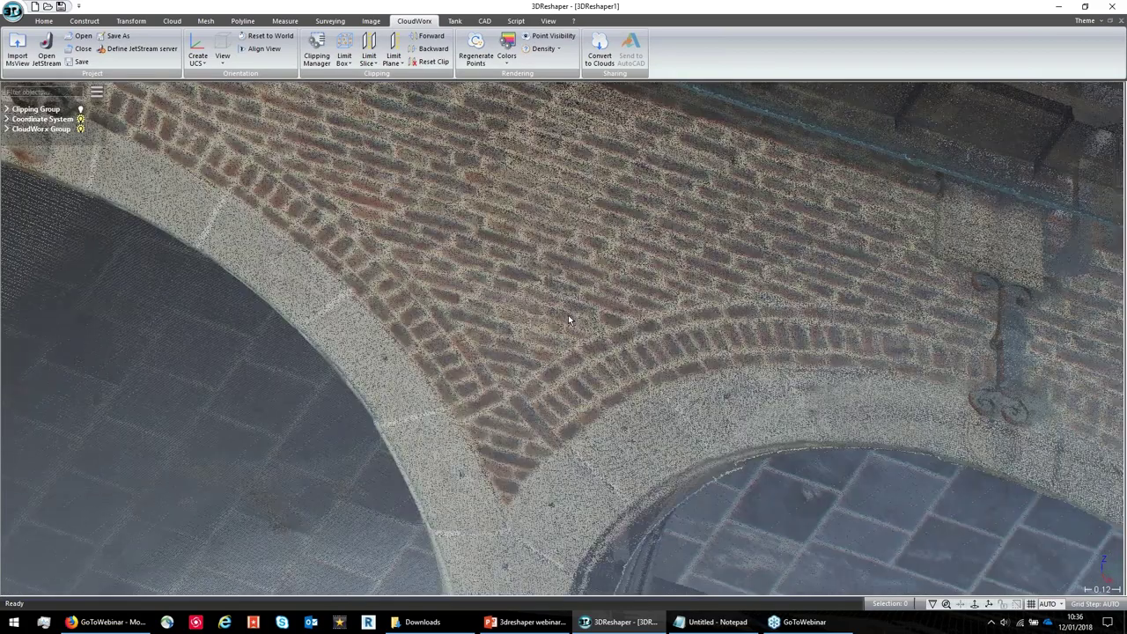
scroll(529, 284, down, 5)
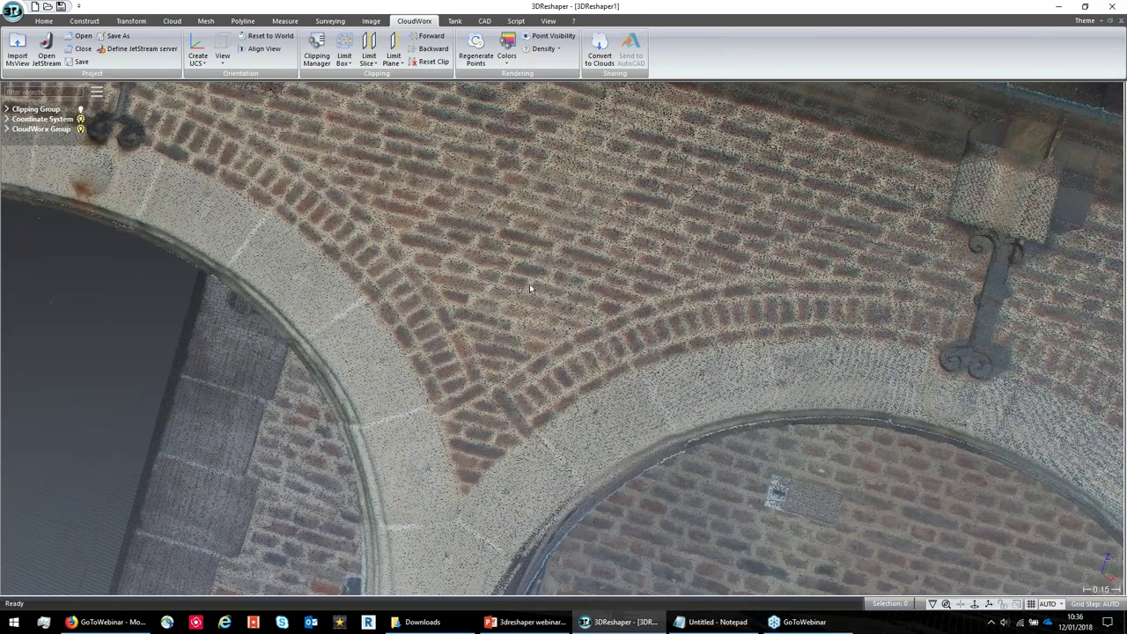
scroll(534, 273, down, 8)
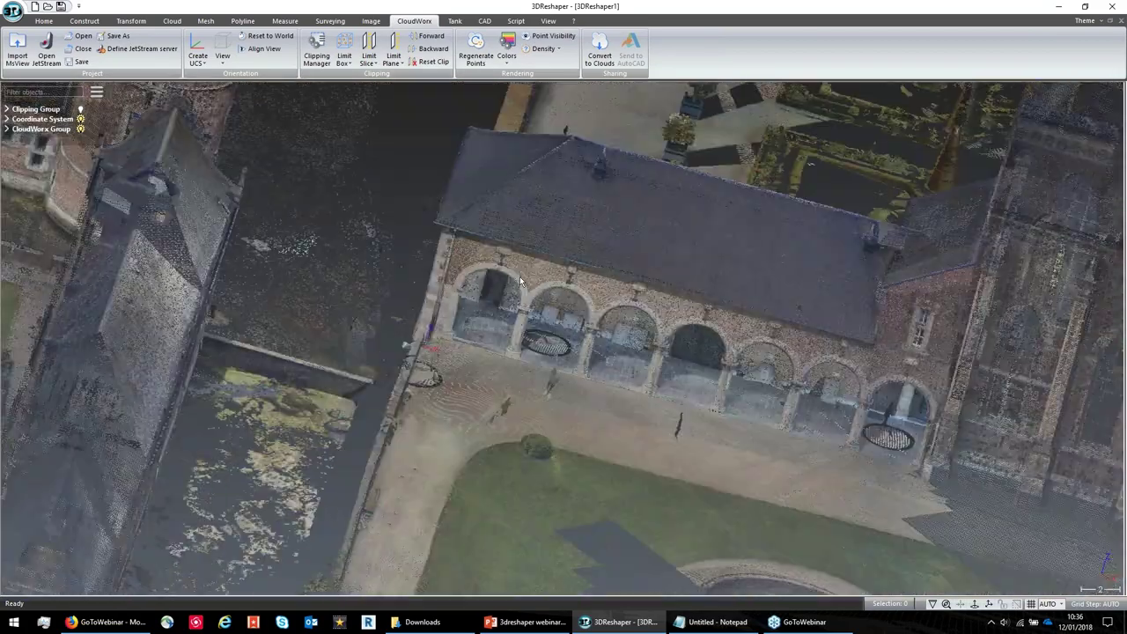
mouse_move(538, 285)
mouse_down()
mouse_move(579, 291)
mouse_move(541, 302)
mouse_move(522, 270)
mouse_up()
scroll(521, 271, up, 3)
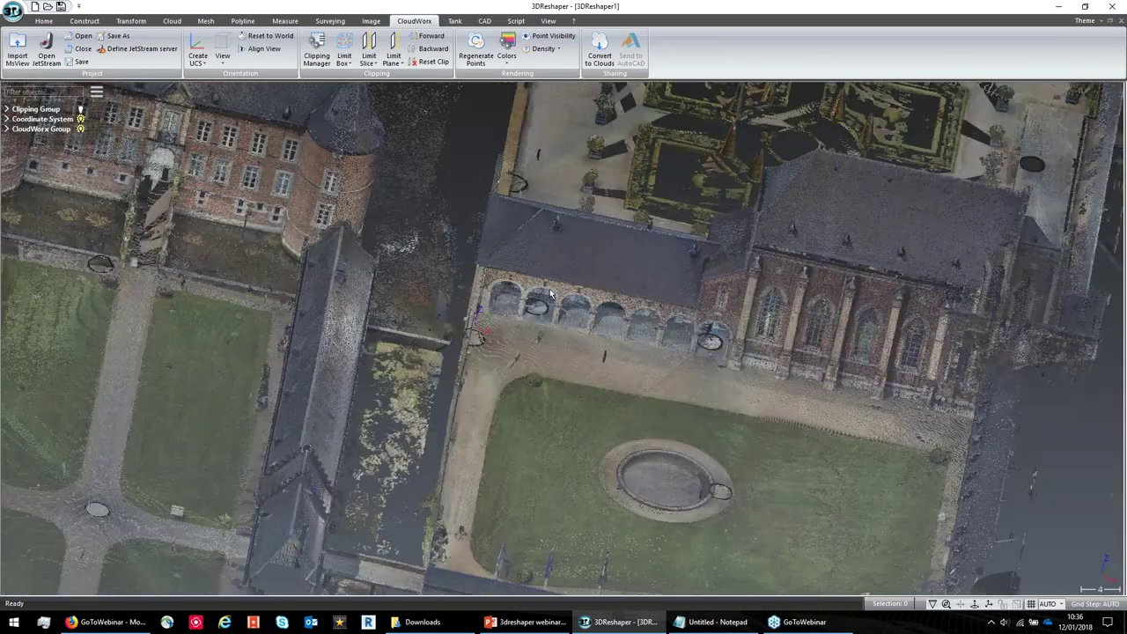
- Create a user coordinate system for the arcade building by picking points on the point cloud
click(198, 66)
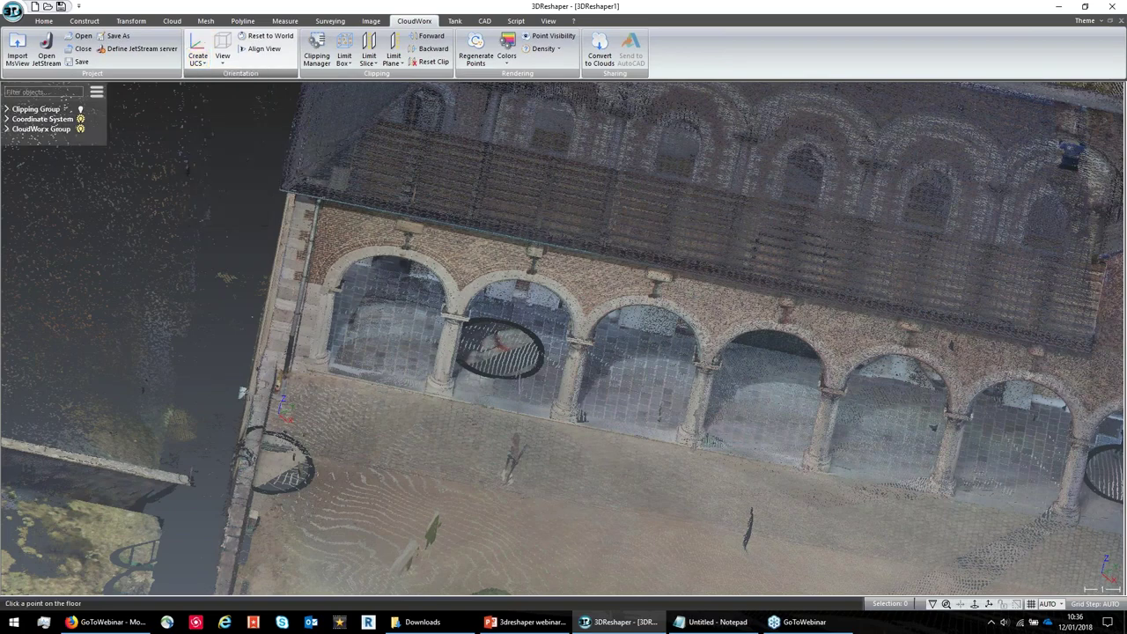
click(213, 135)
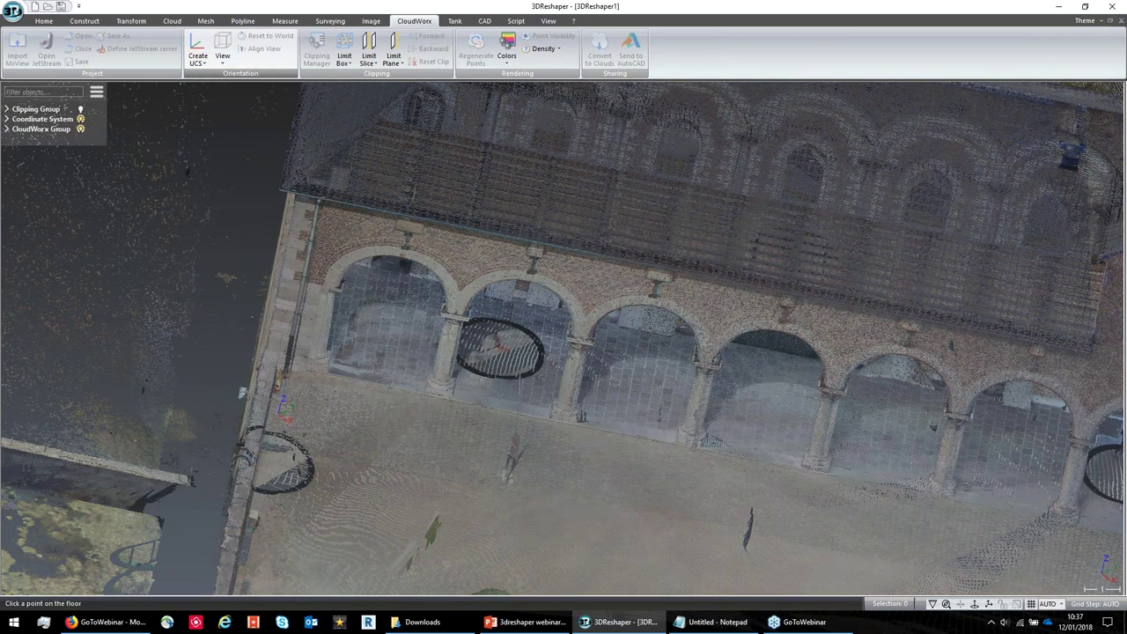
click(443, 335)
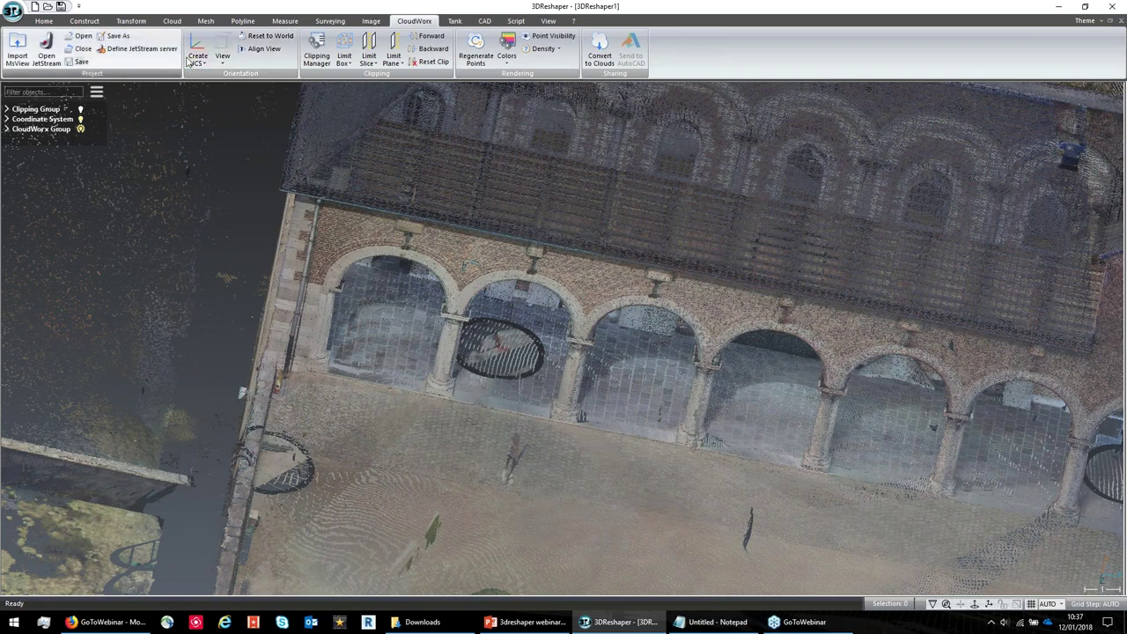
- Show the castle site in a top view aligned with the new coordinate system
click(221, 53)
click(251, 81)
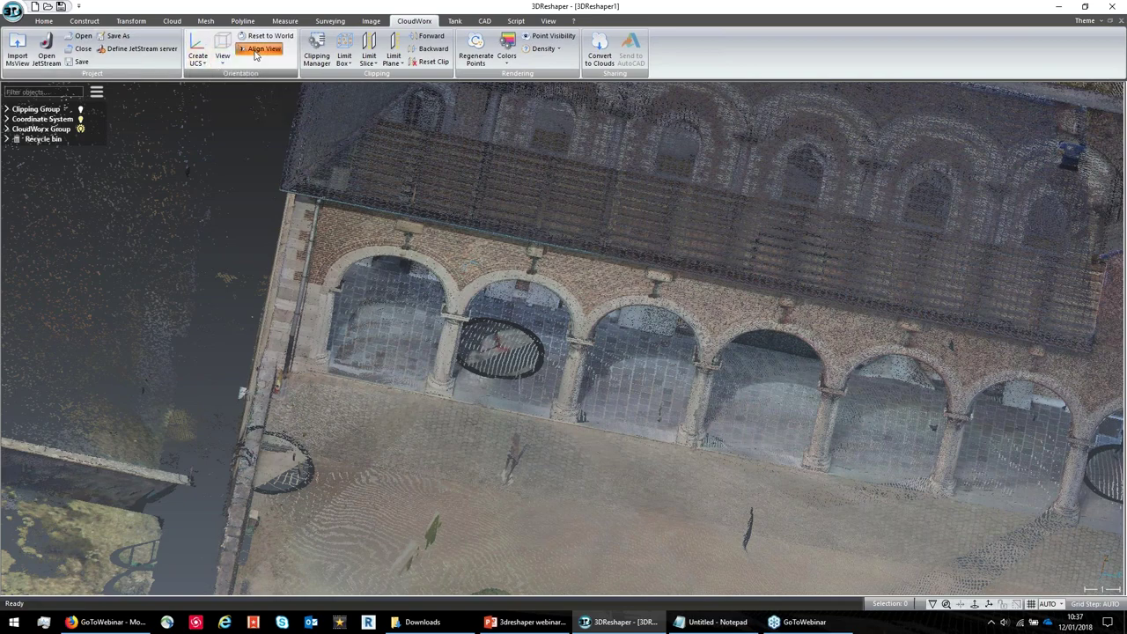
scroll(479, 311, down, 4)
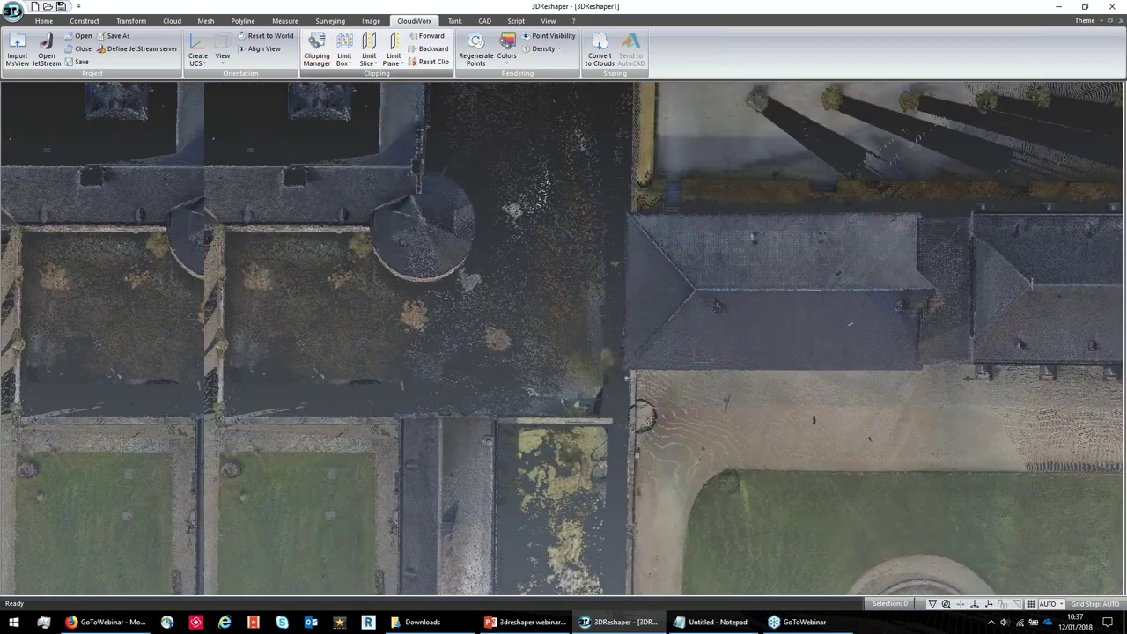
- Clip the point cloud with a three-point limit box around the moat-side end of the arcade building
click(316, 49)
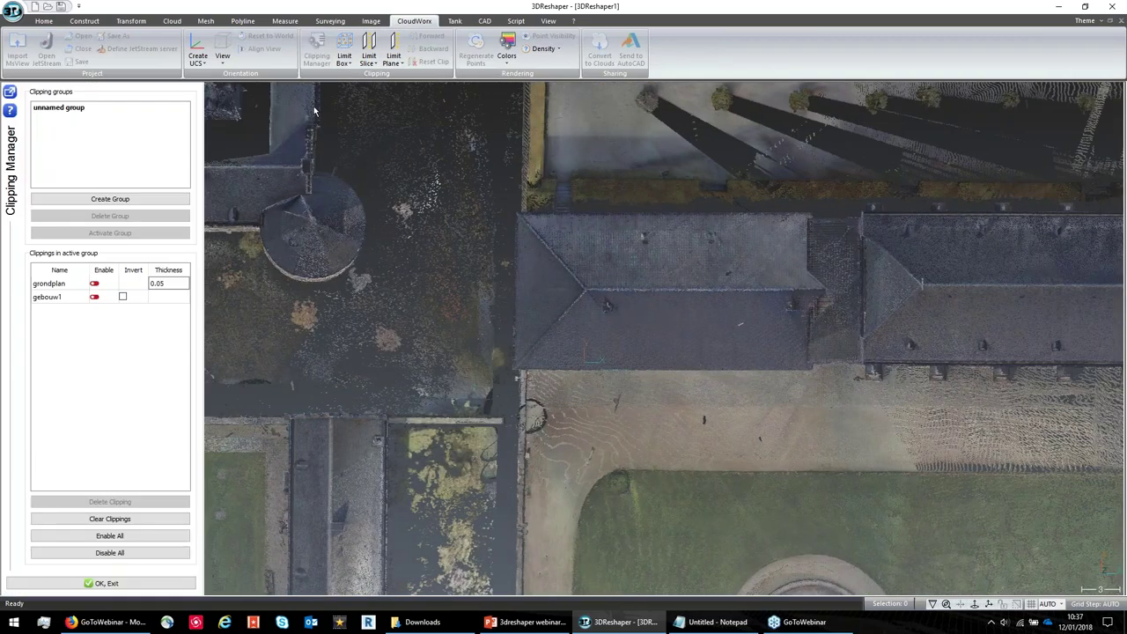
click(106, 583)
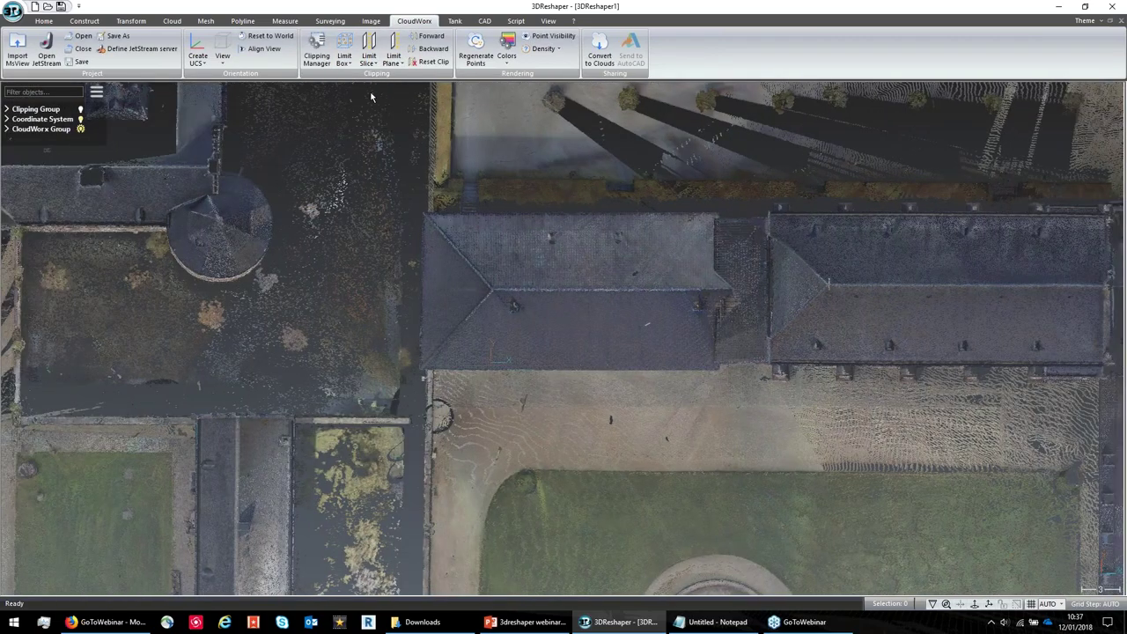
click(344, 59)
click(360, 83)
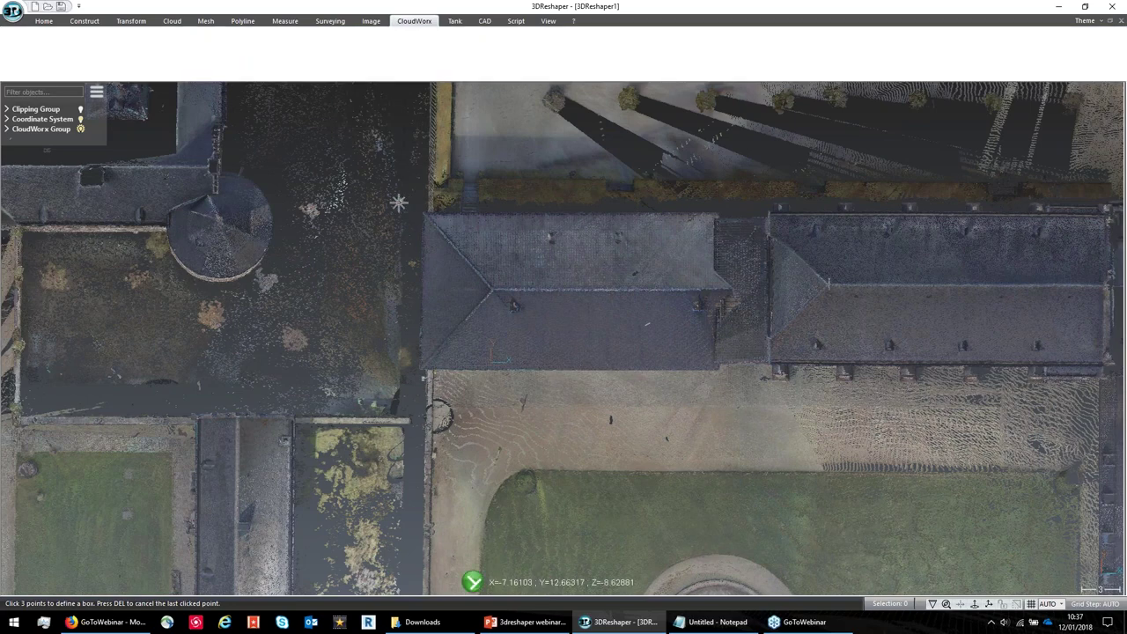
click(395, 201)
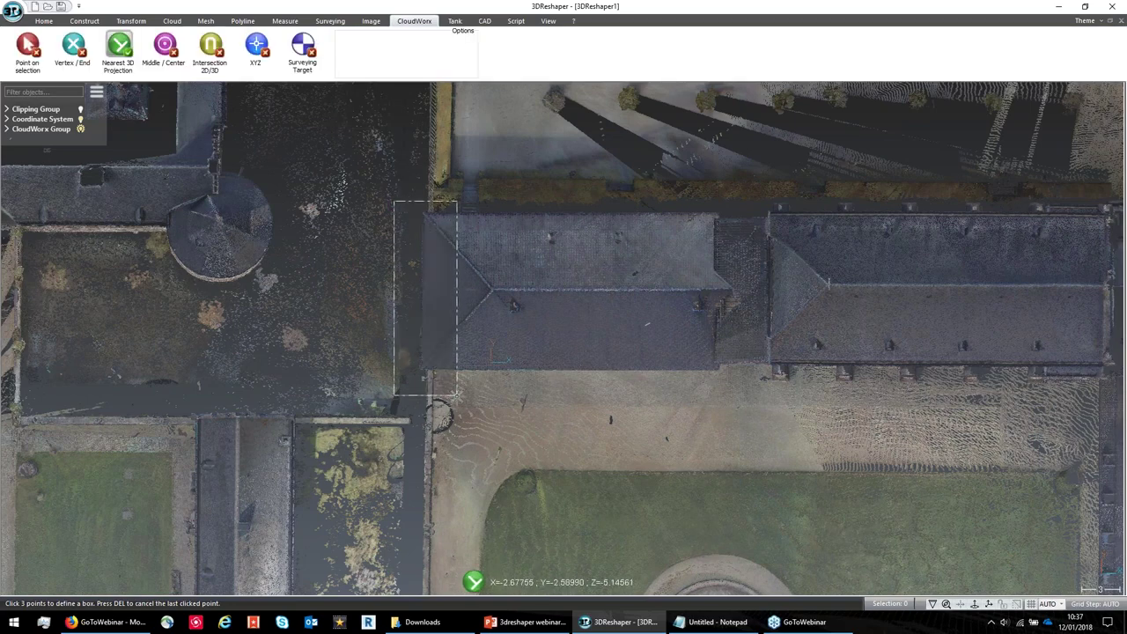
click(472, 429)
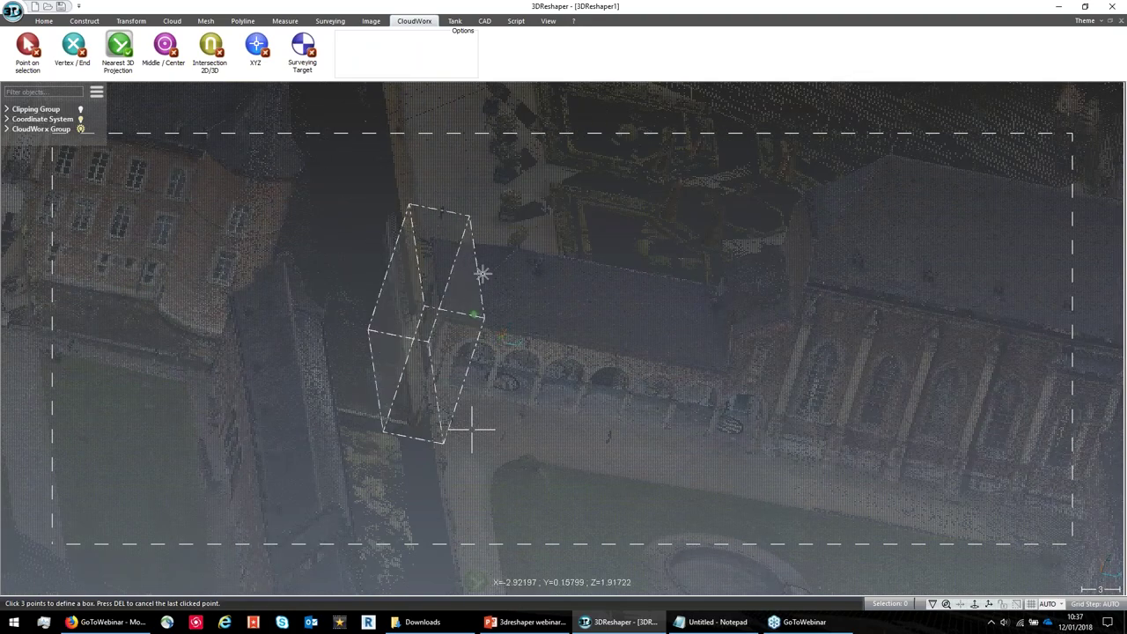
click(469, 428)
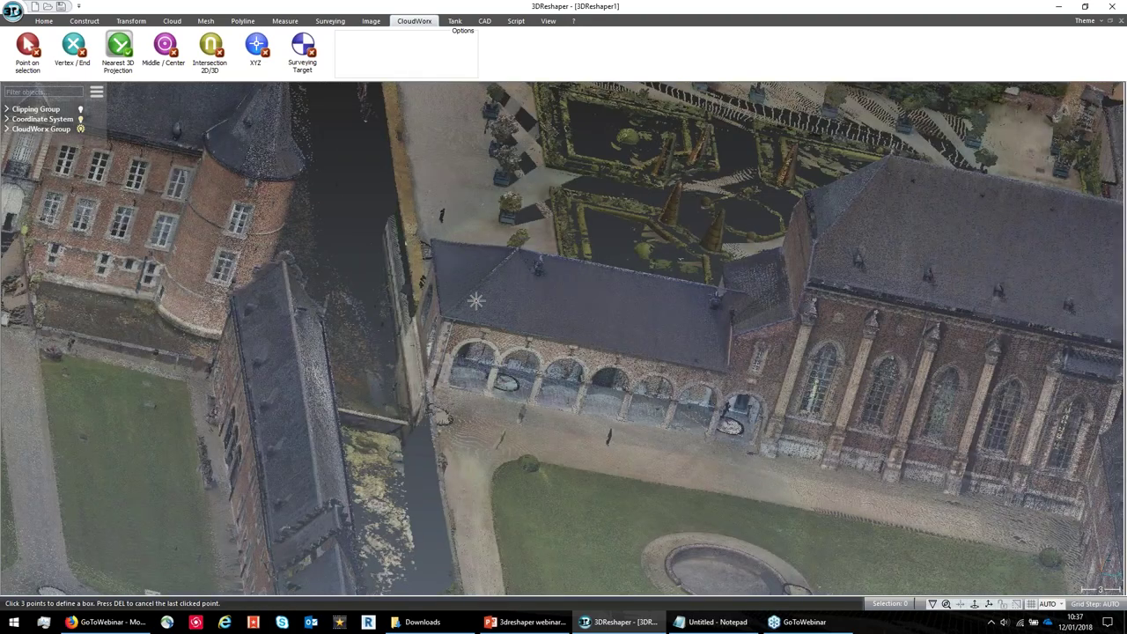
click(332, 319)
- Convert the clipped Alden Biesen point cloud of the building end to a regular cloud
drag(681, 349, 544, 306)
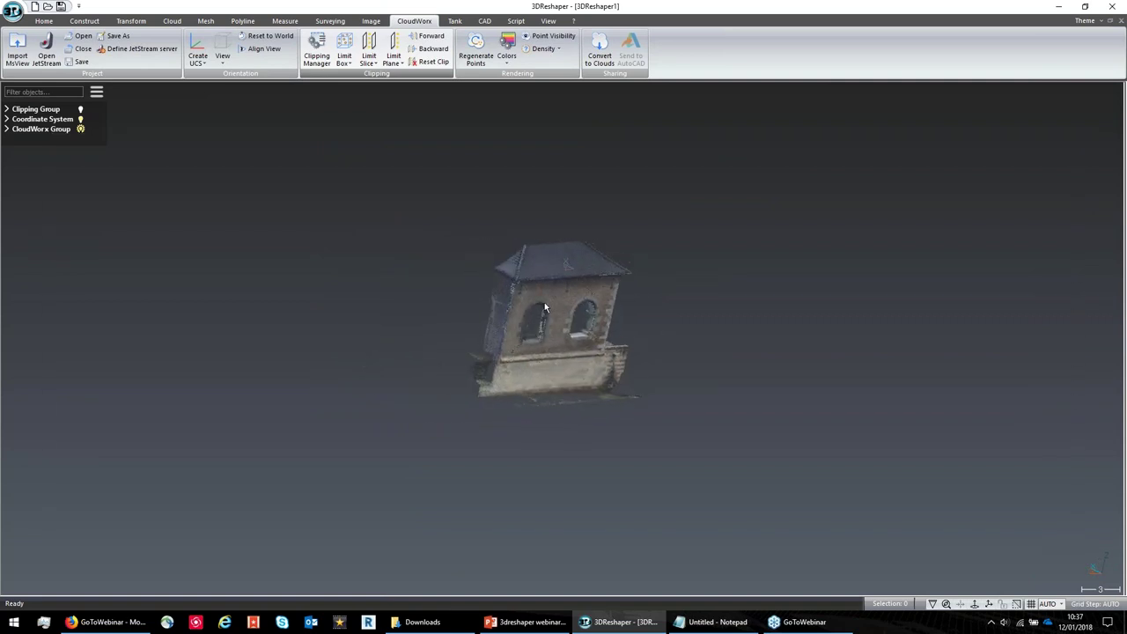
scroll(546, 304, up, 4)
click(528, 278)
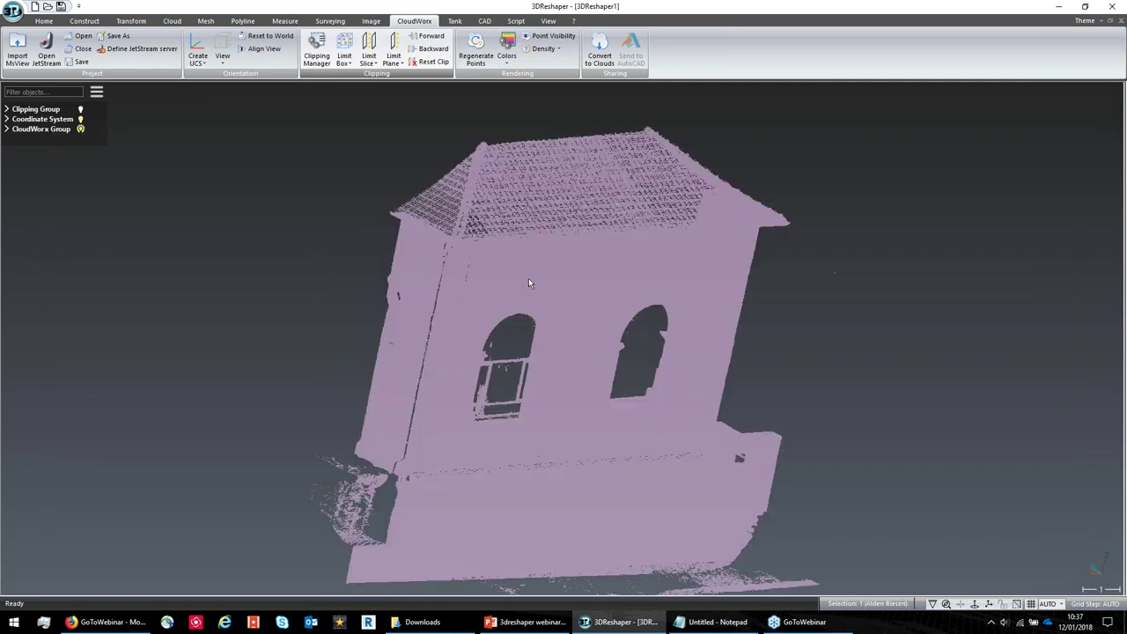
click(599, 49)
click(34, 583)
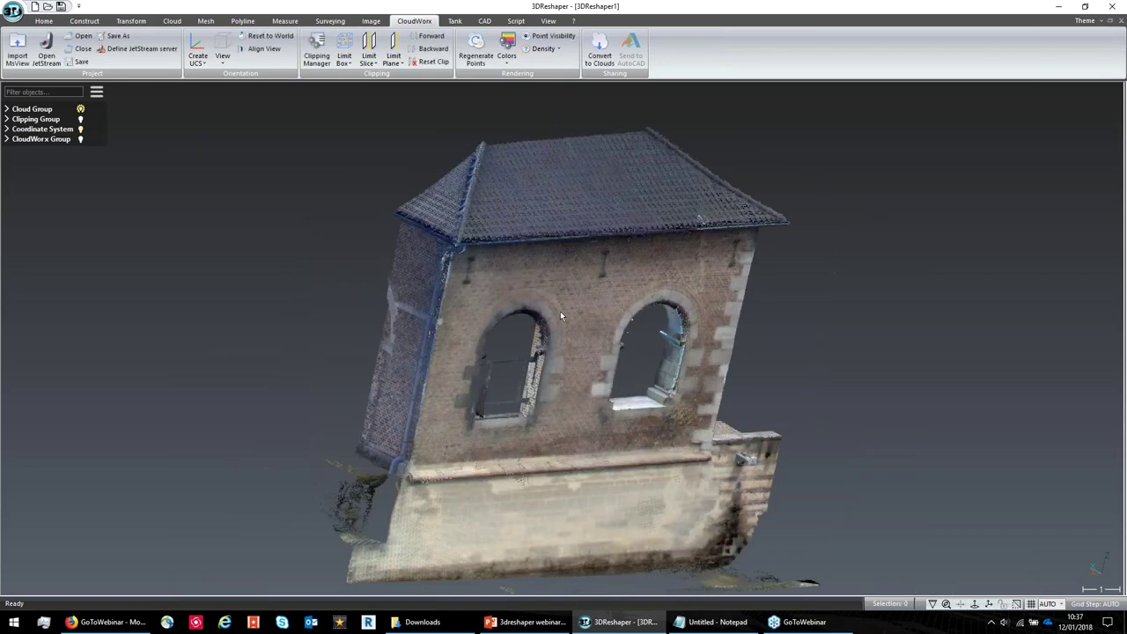
- Examine the converted building cloud from the wall side and from the narrow end
click(534, 302)
mouse_move(588, 333)
mouse_down()
mouse_move(536, 305)
mouse_move(573, 326)
mouse_up()
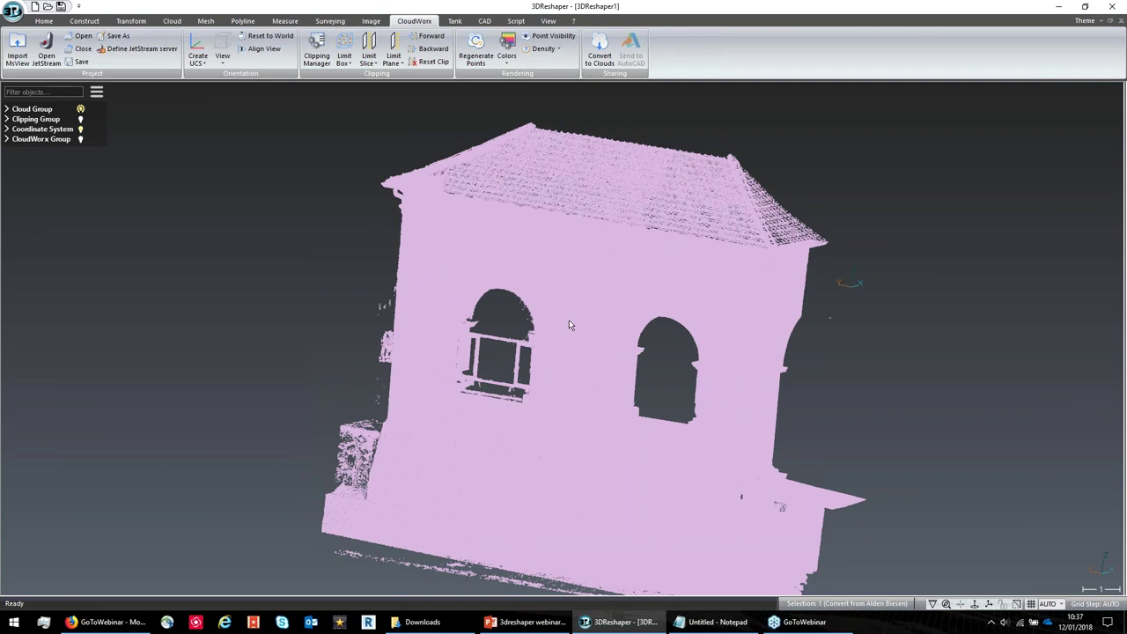
drag(718, 336, 570, 317)
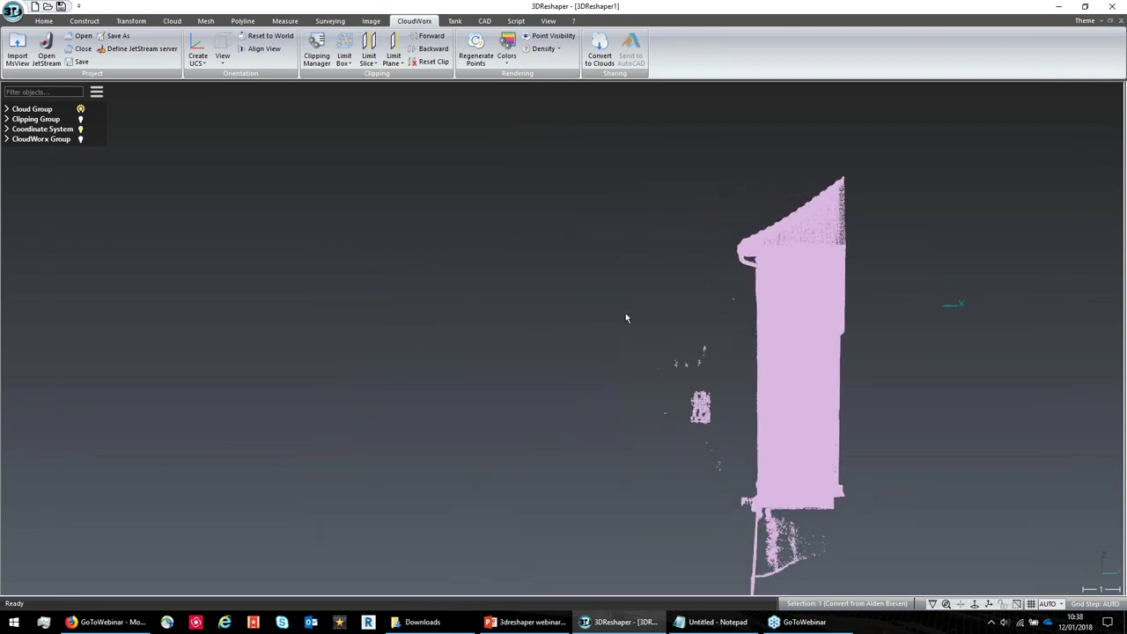
click(684, 326)
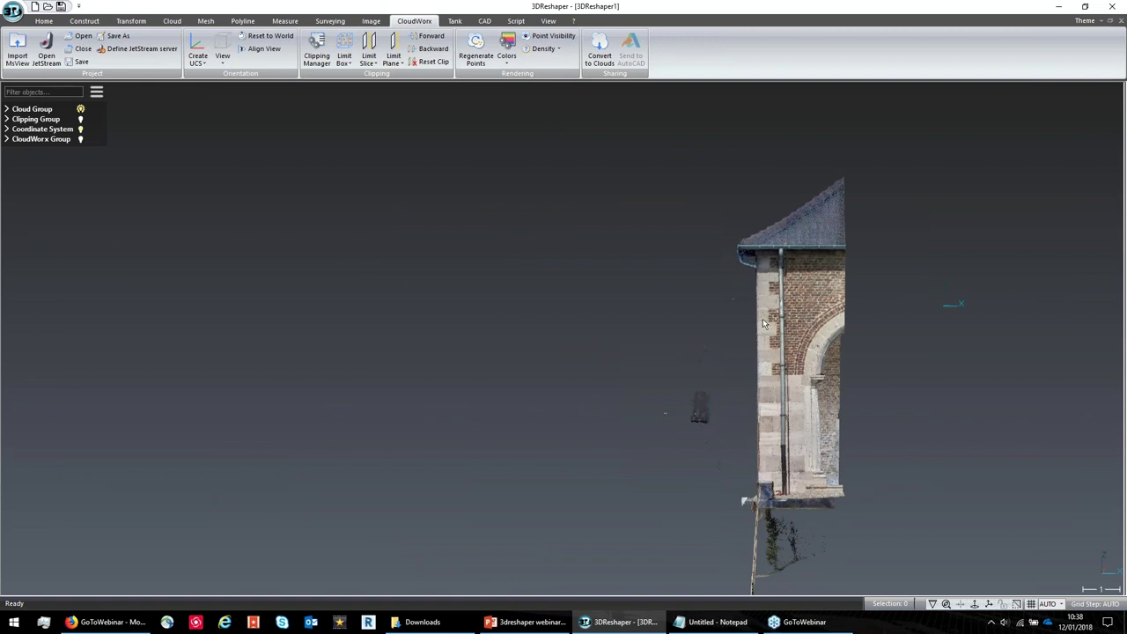
drag(667, 331, 590, 272)
- Extract a plane from the converted cloud, starting at a point on the brick wall between the two arched windows
click(590, 272)
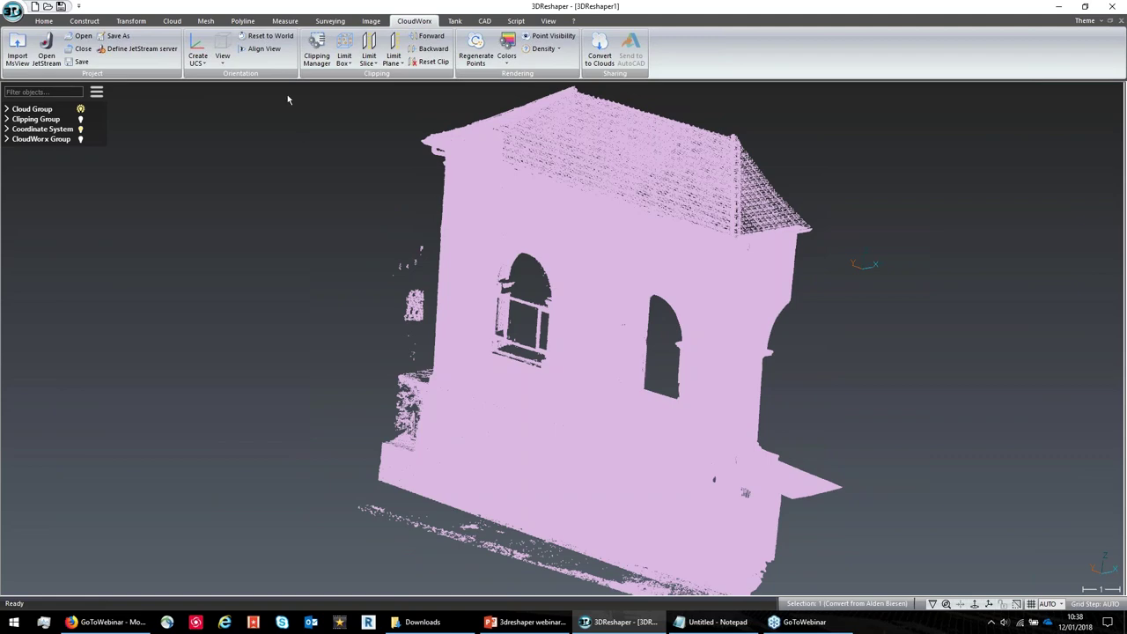
click(285, 20)
click(186, 62)
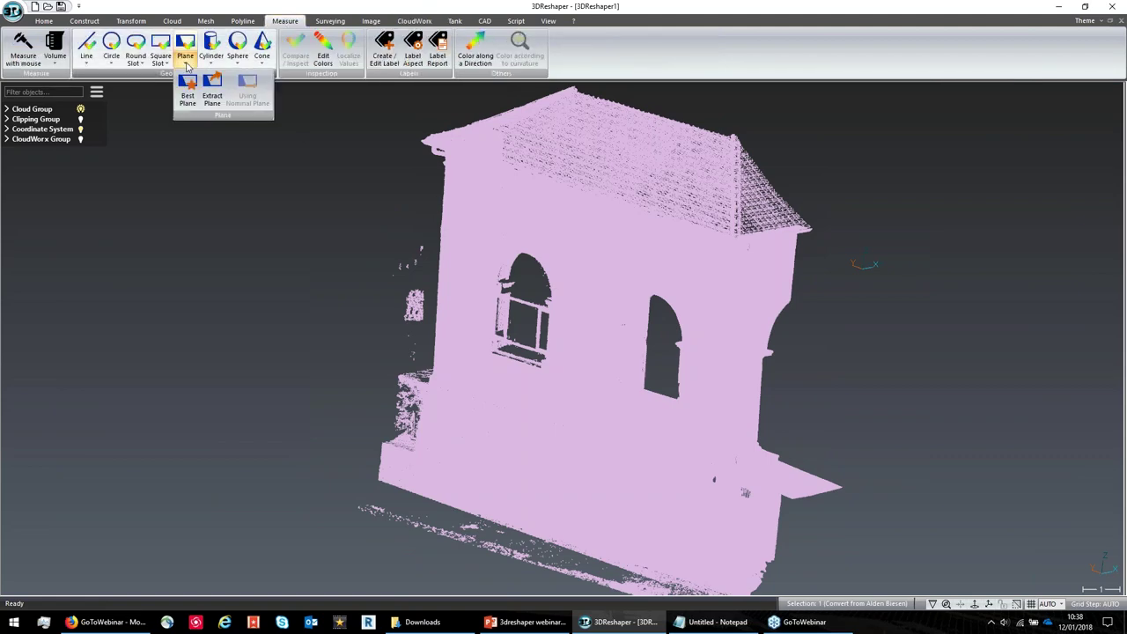
click(212, 88)
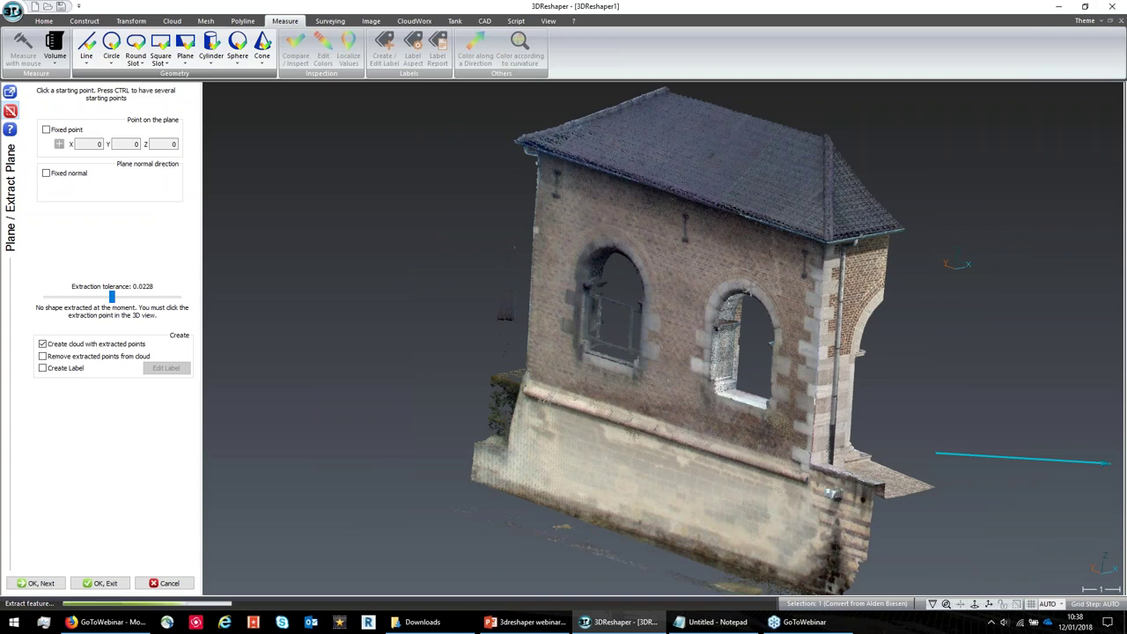
click(692, 290)
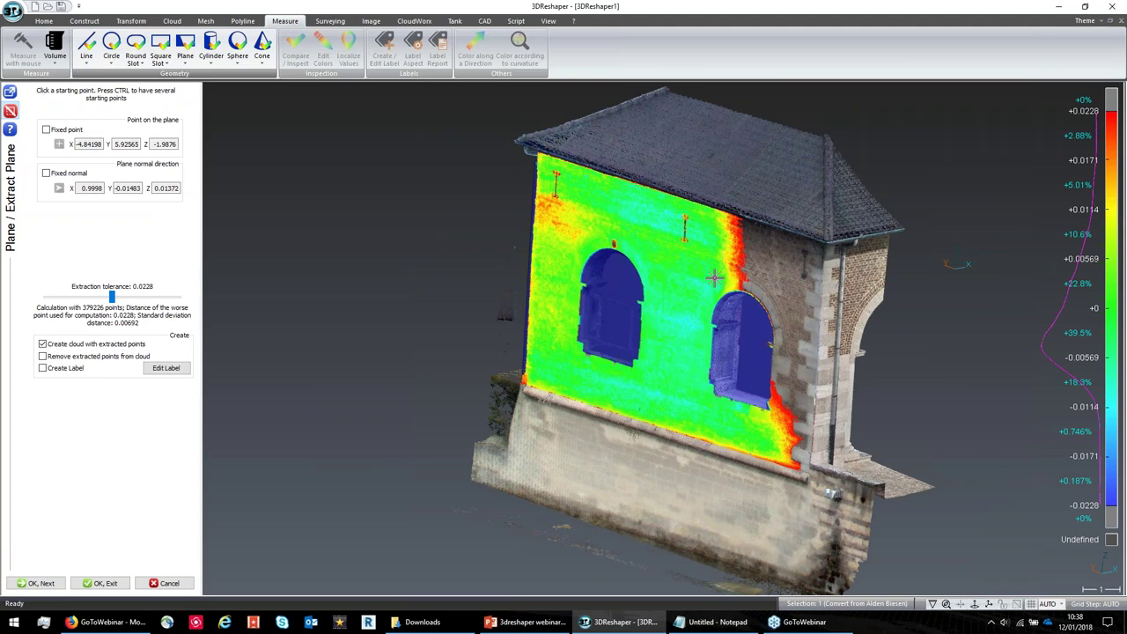
- Set the plane's extraction tolerance to 0.0467 and complete the wall plane extraction
drag(112, 297, 134, 300)
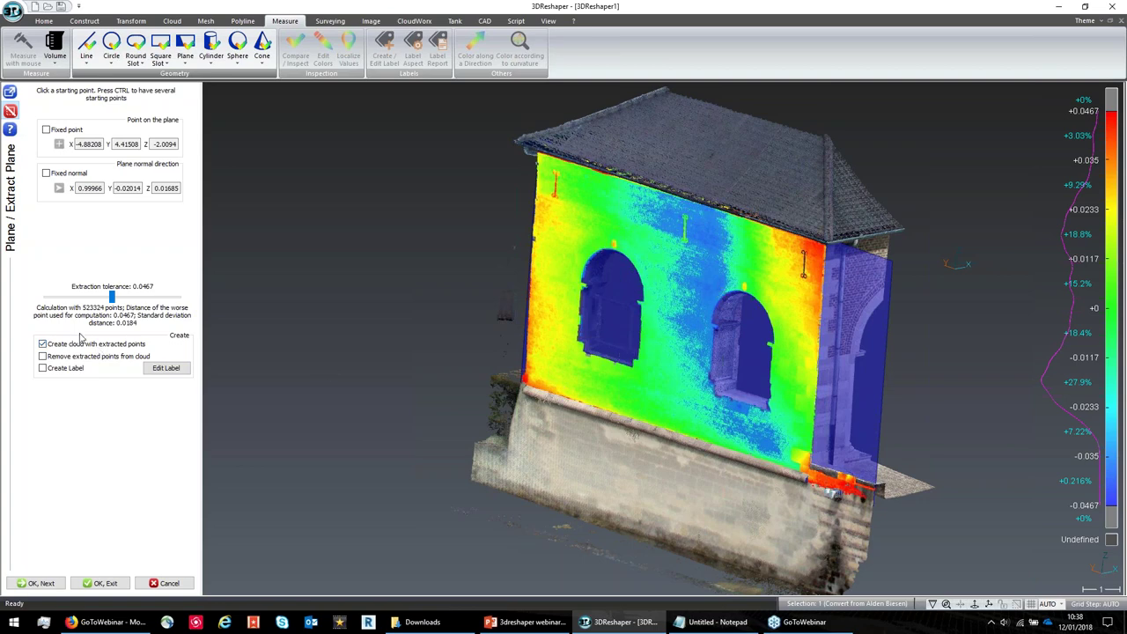
click(42, 345)
click(102, 584)
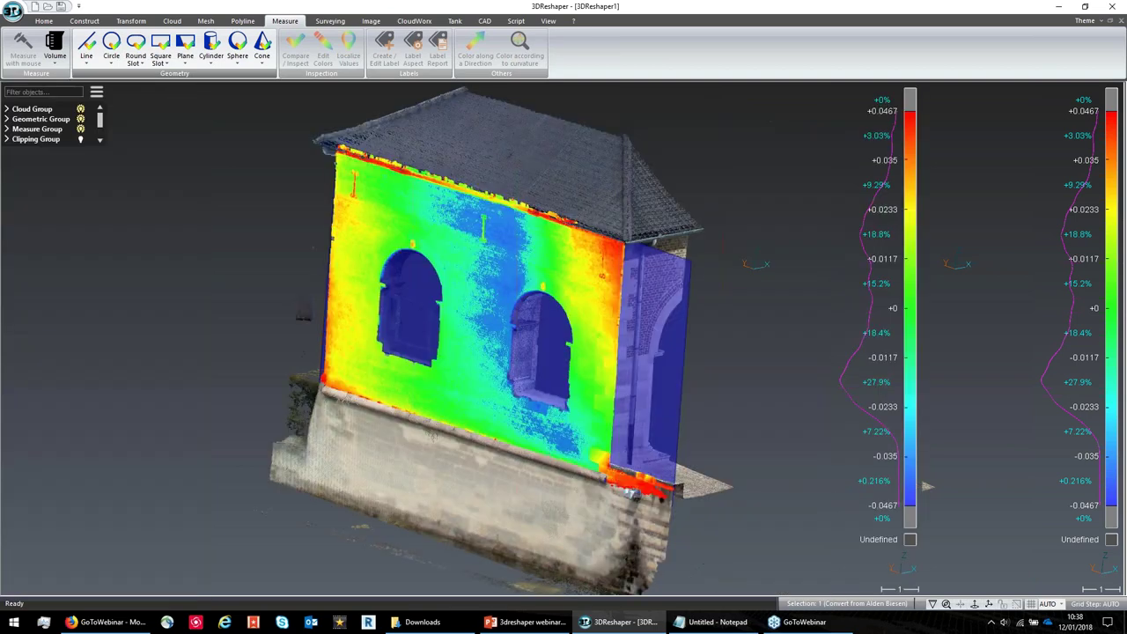
- Hide the building cloud and the extracted plane, keeping only the plane's best points displayed
right_click(669, 181)
click(704, 183)
right_click(779, 278)
click(802, 292)
- Change the representation of the extracted wall points and inspect the wall from different angles
right_click(662, 262)
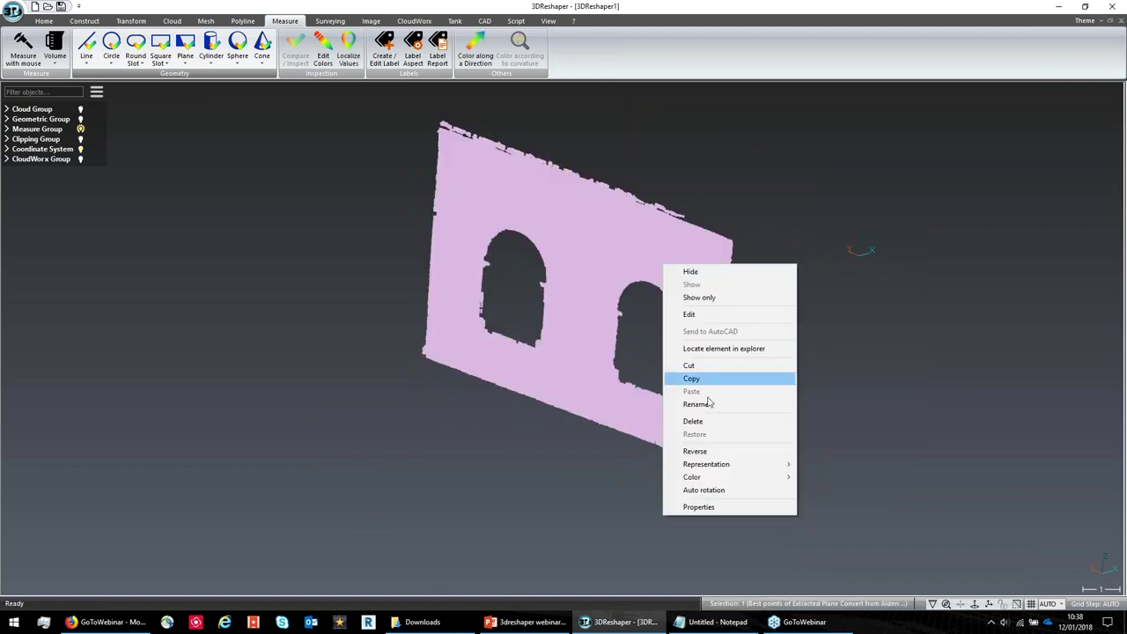
mouse_move(731, 466)
click(828, 464)
drag(577, 358, 662, 361)
drag(564, 296, 488, 242)
- Make WCS the active coordinate system in place of the unnamed UCS
click(410, 21)
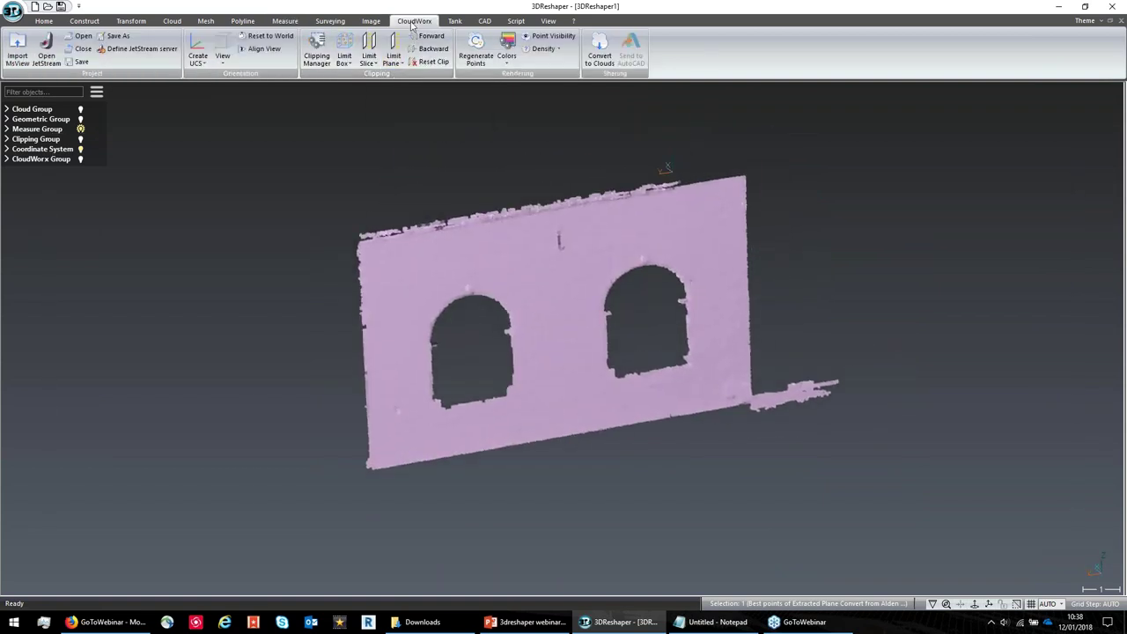
click(200, 63)
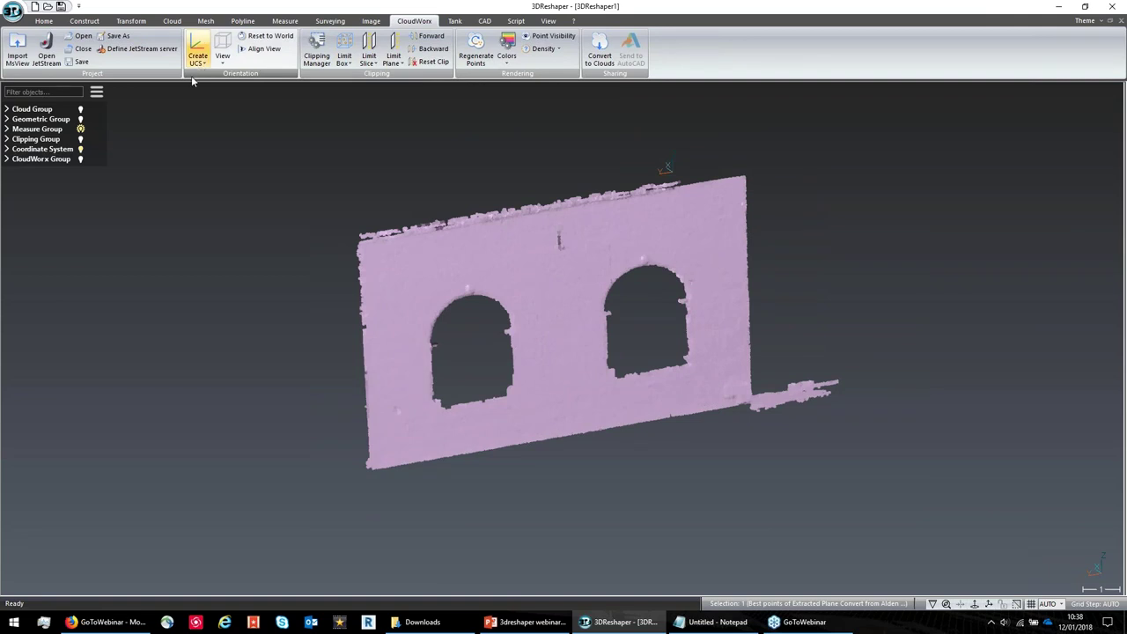
click(33, 170)
click(54, 160)
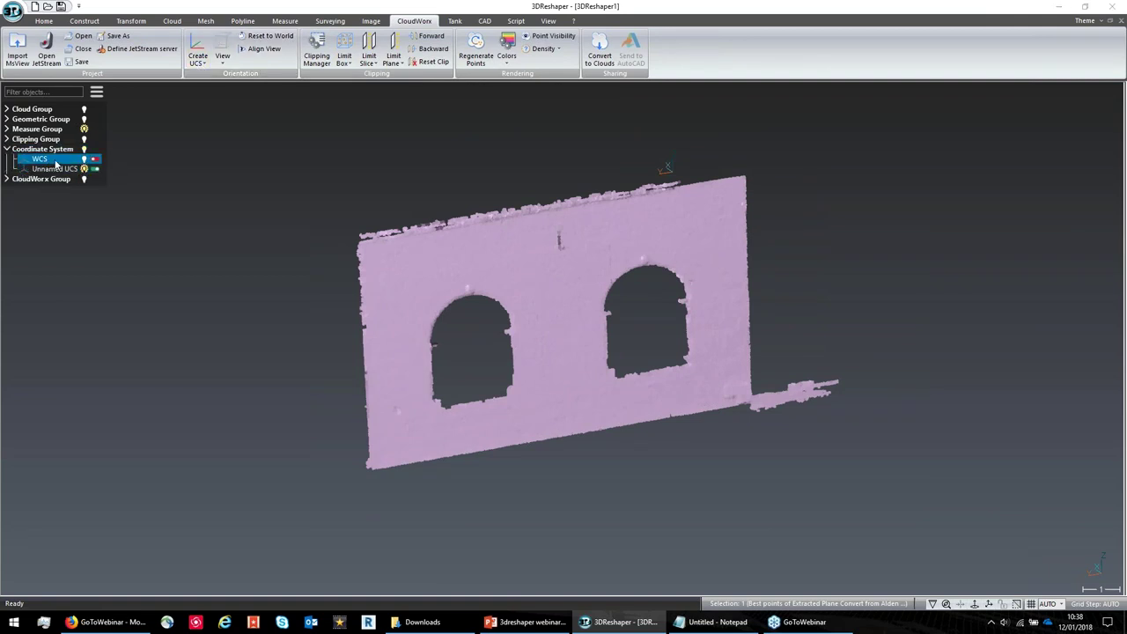
click(95, 161)
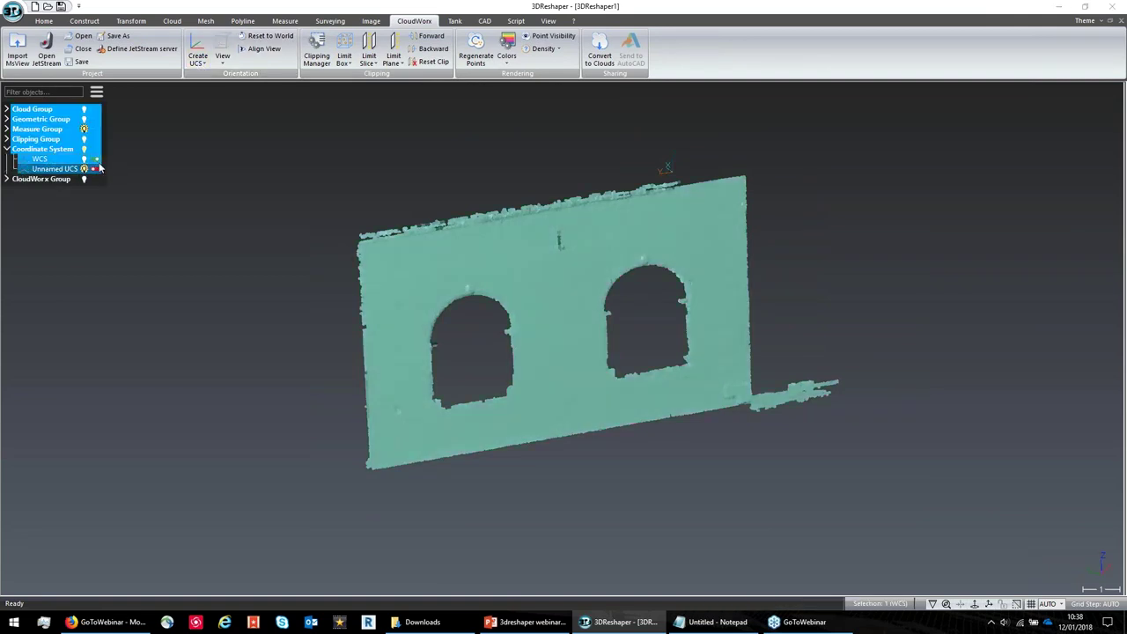
drag(397, 276, 439, 261)
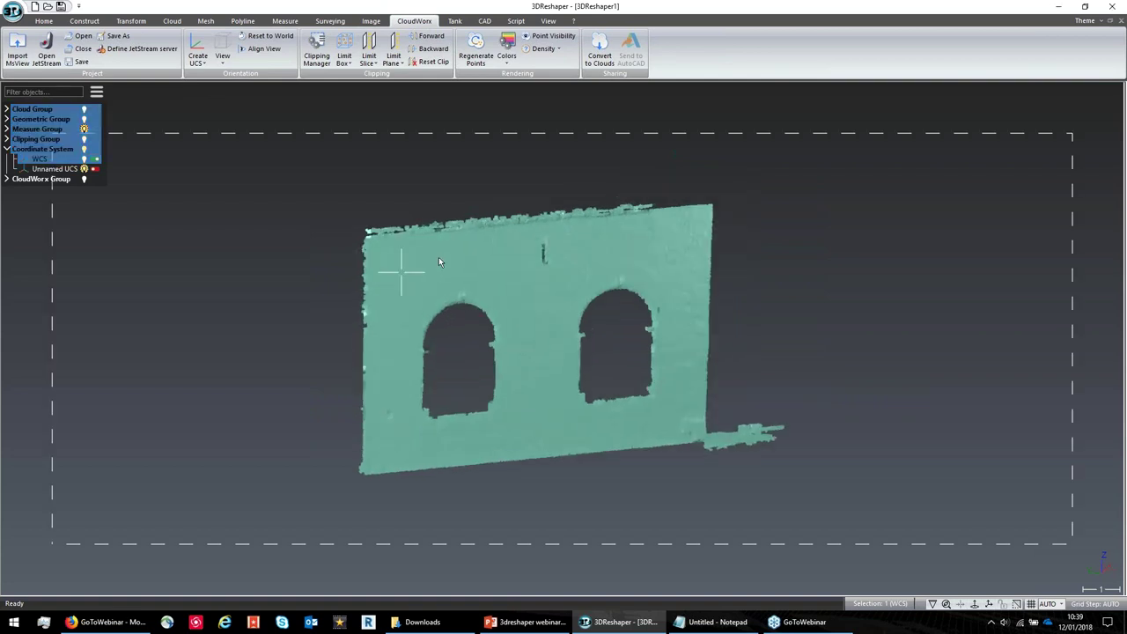
- Hide the cloud, geometric, measure and coordinate system groups, keeping only the clipping group displayed
click(85, 168)
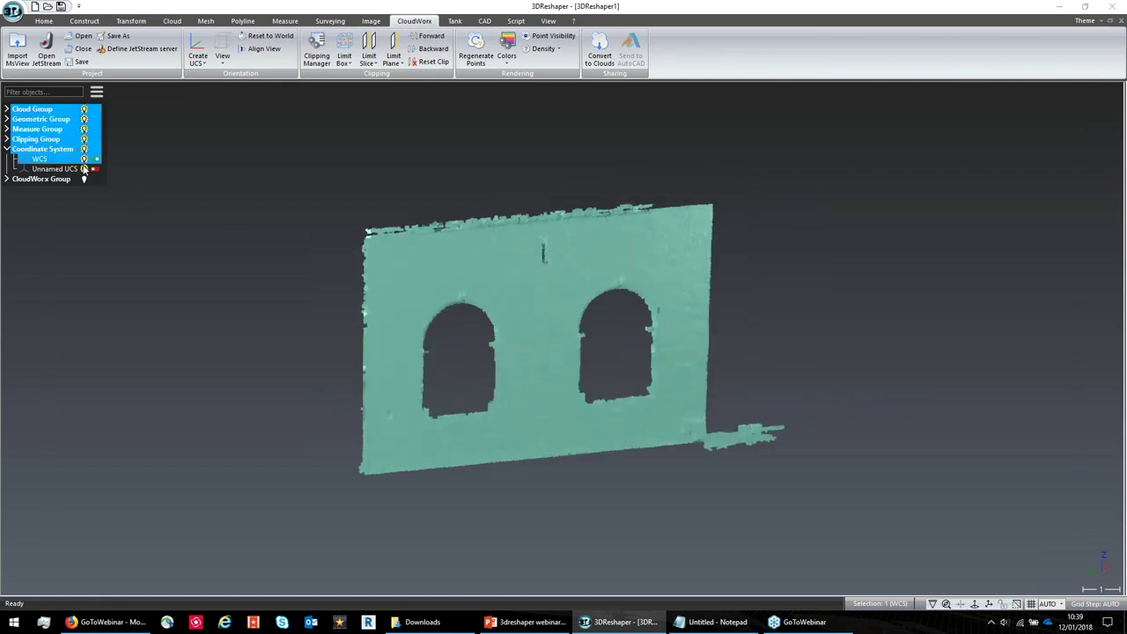
click(83, 179)
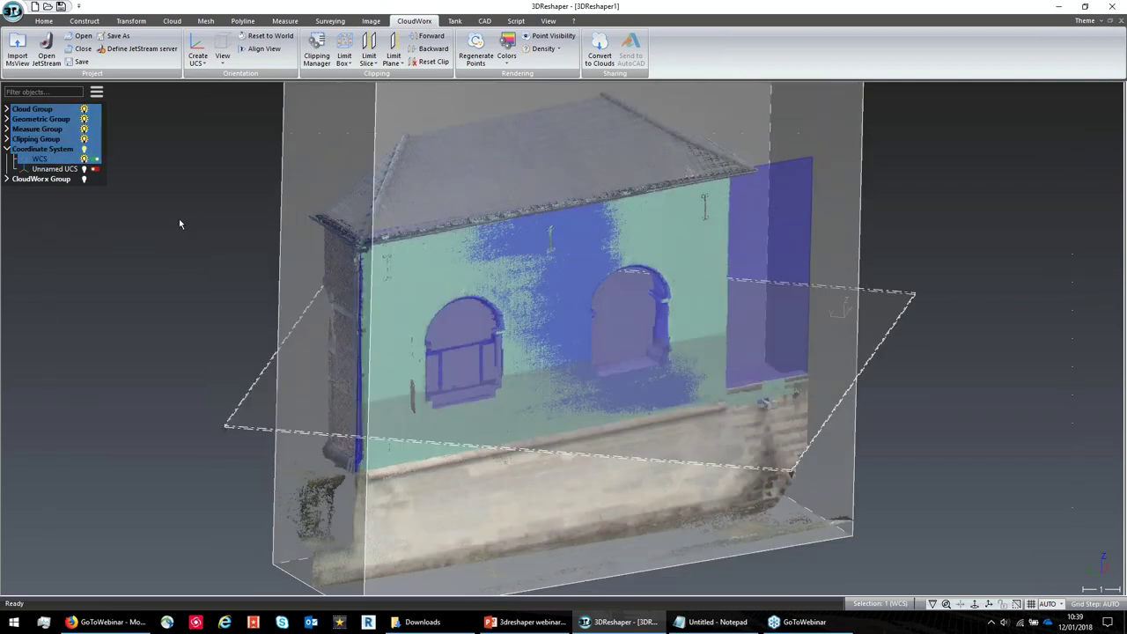
click(7, 140)
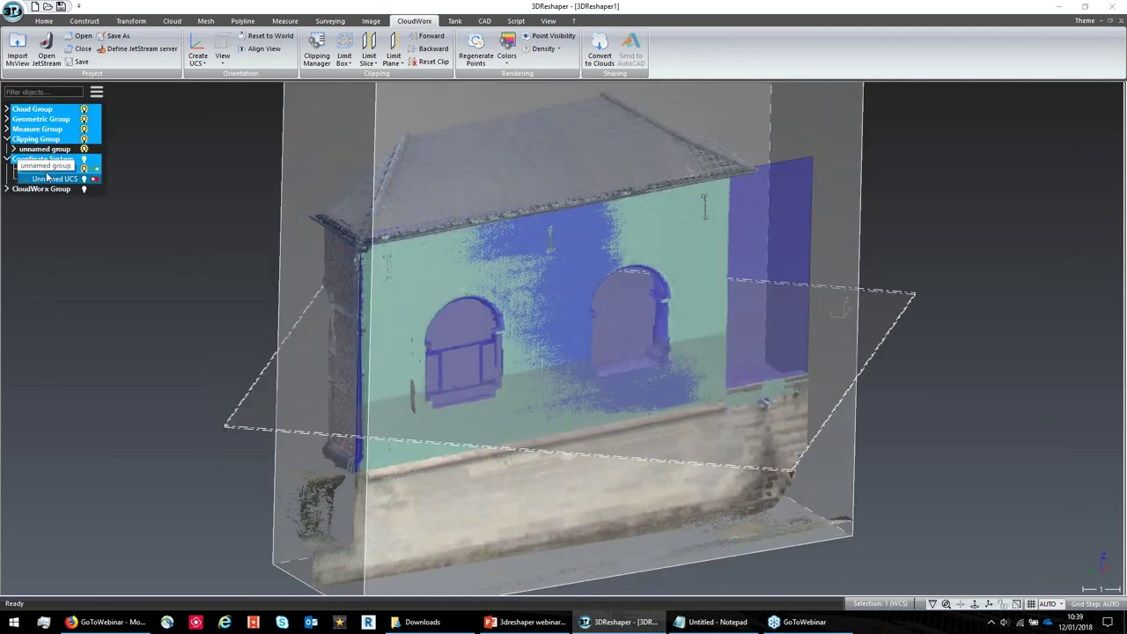
click(85, 148)
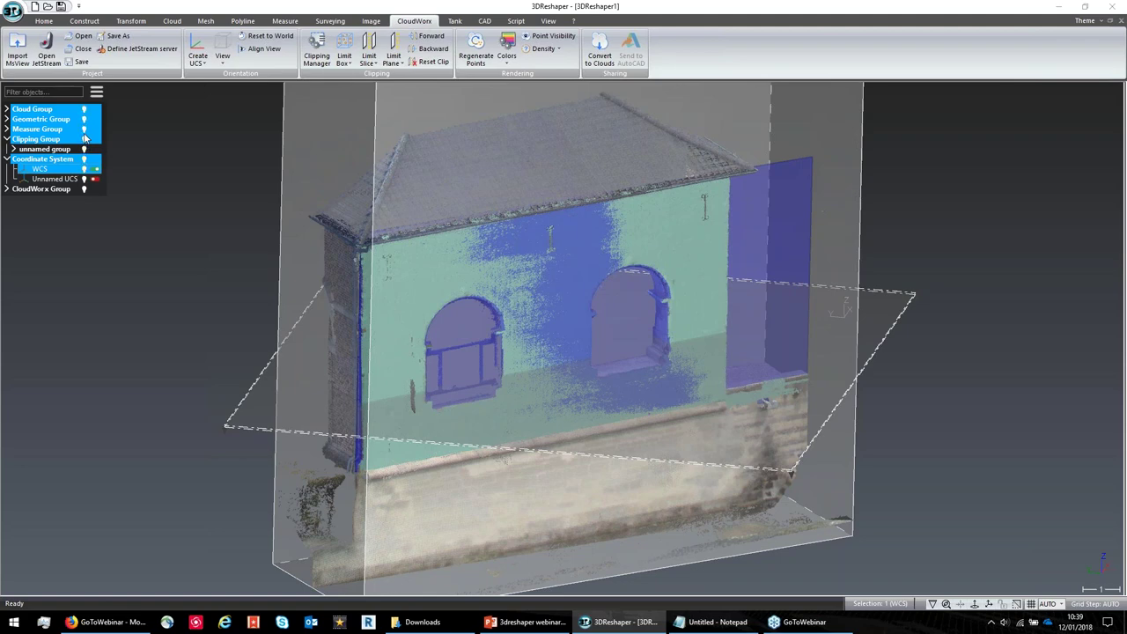
click(85, 148)
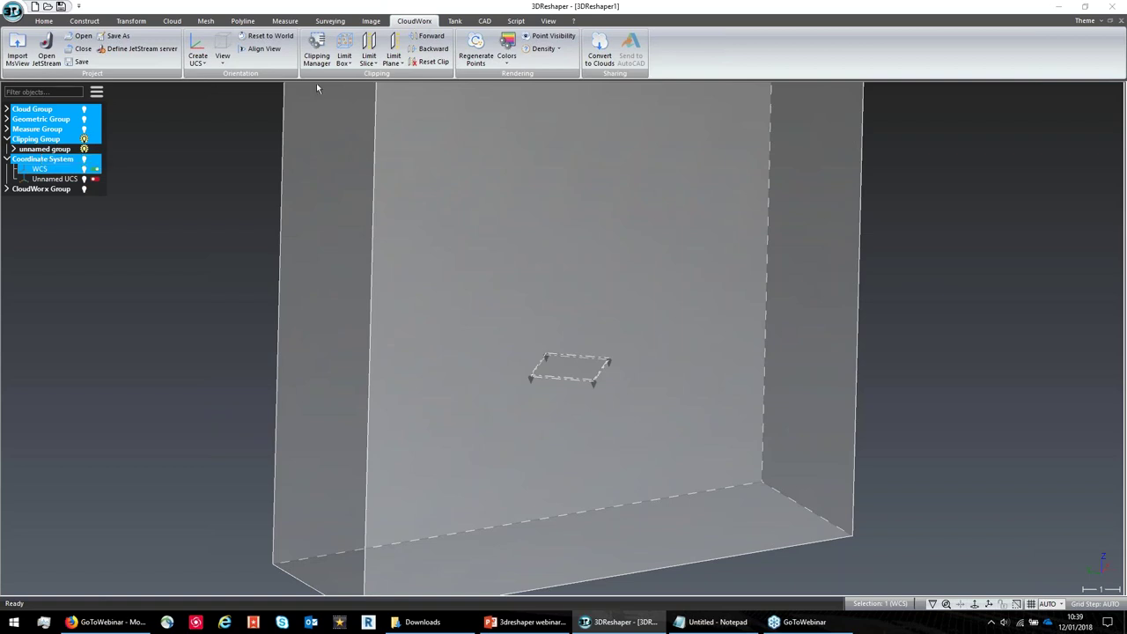
- Check the new_limitbox clipping among the active group's clippings in the Clipping Manager
click(316, 55)
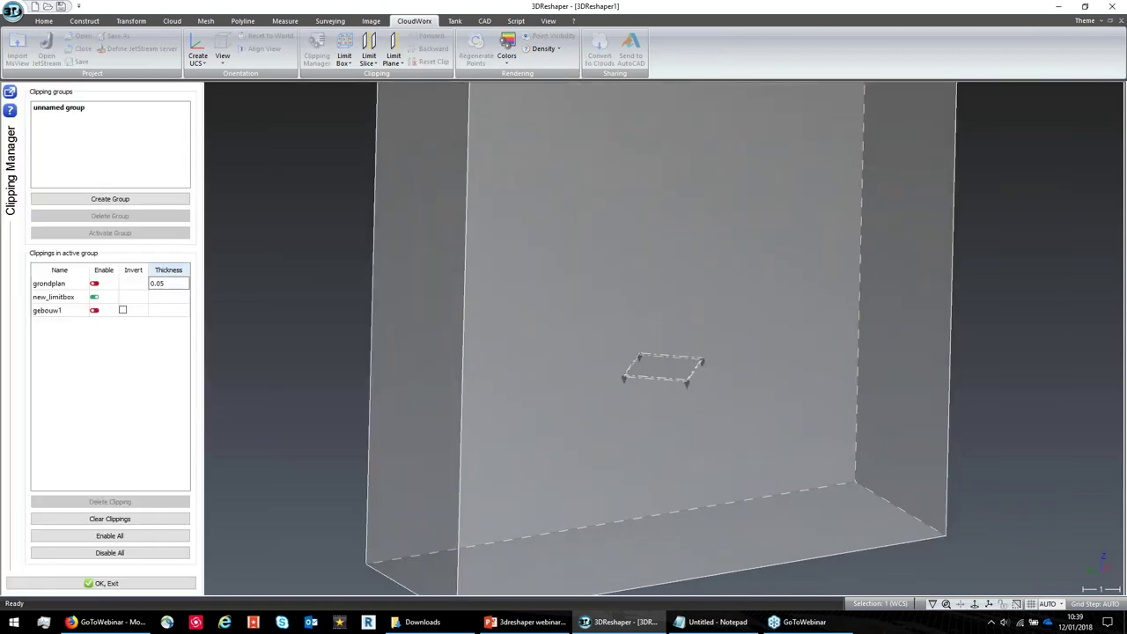
click(94, 298)
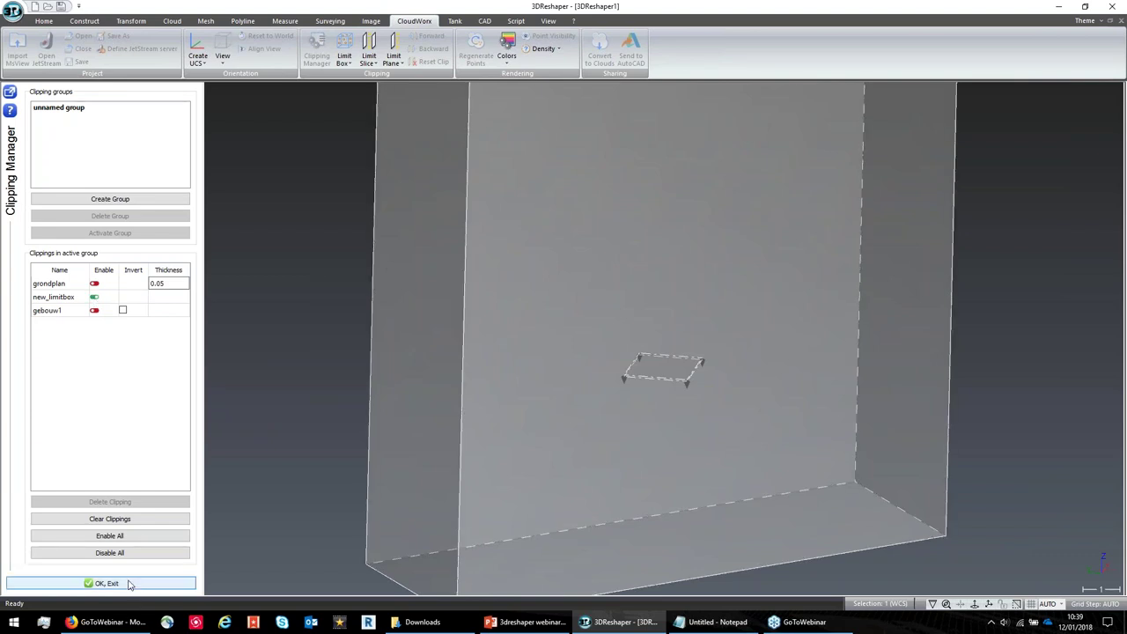
click(107, 584)
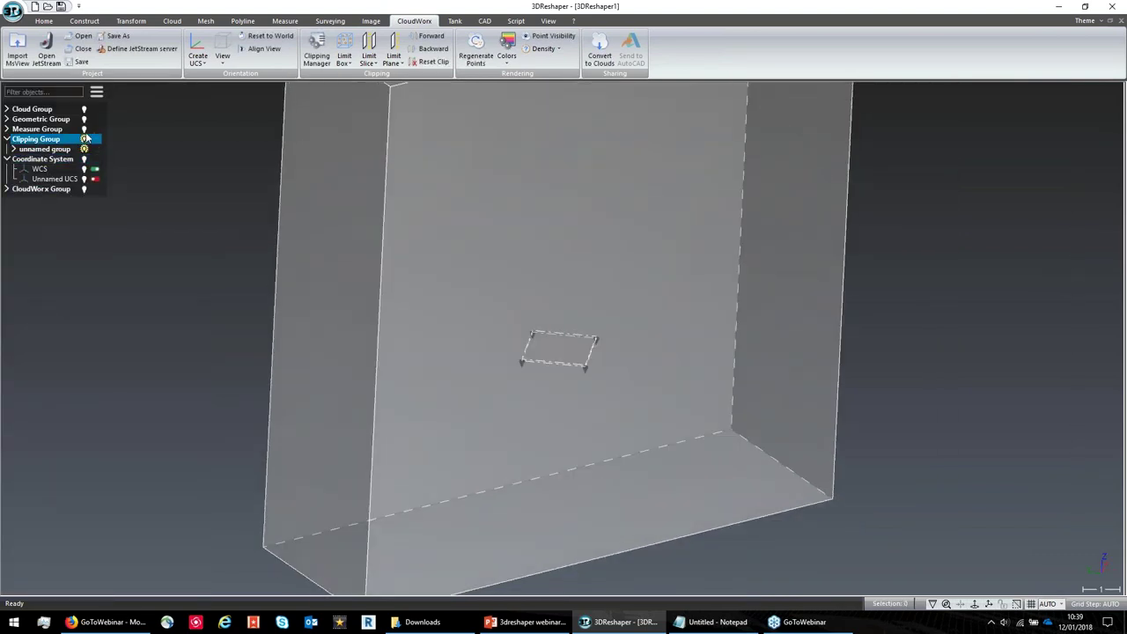
- Display the cloud group together with the clipping shapes and view the building at an angle
click(84, 109)
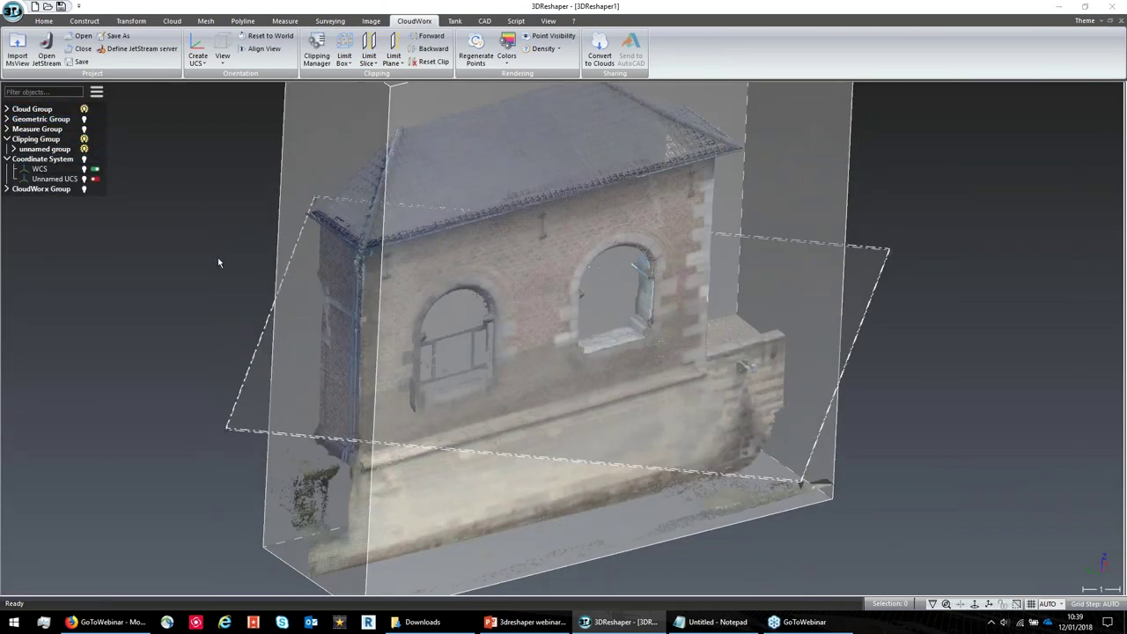
drag(354, 329, 476, 318)
click(329, 21)
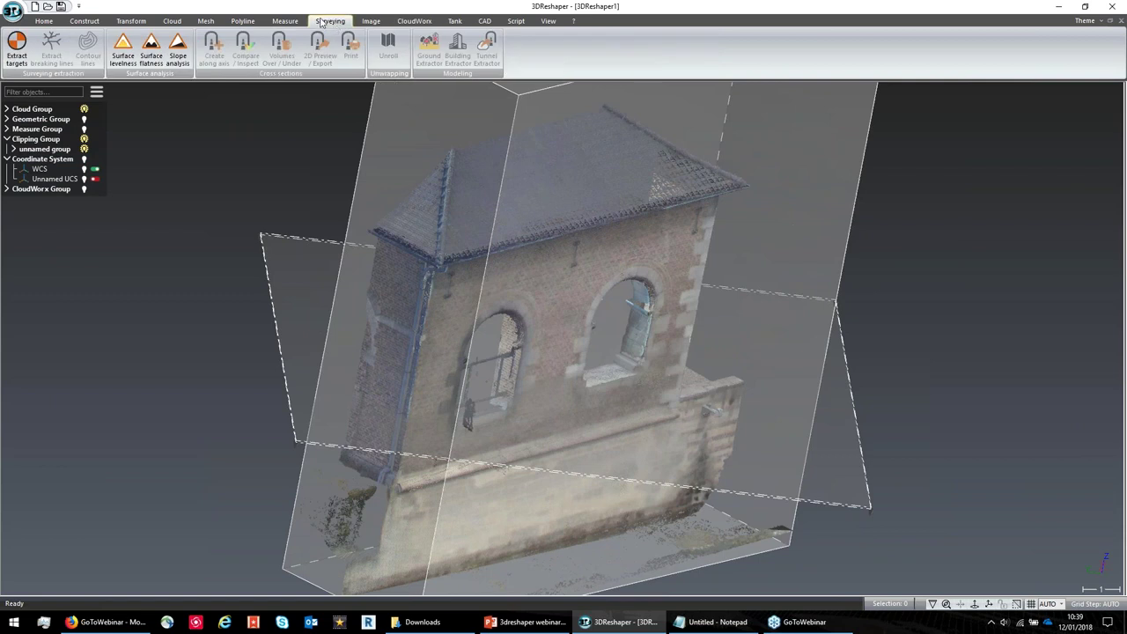
drag(514, 319, 491, 319)
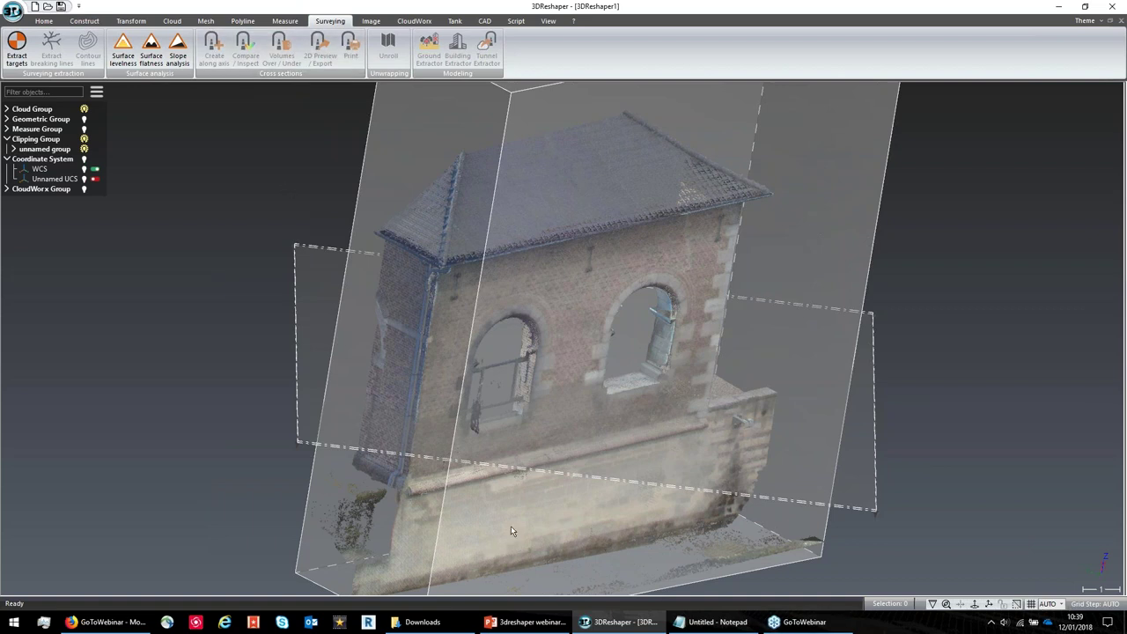
- Show the 3DReshaper Main Features slide in PowerPoint and return to 3DReshaper
click(525, 622)
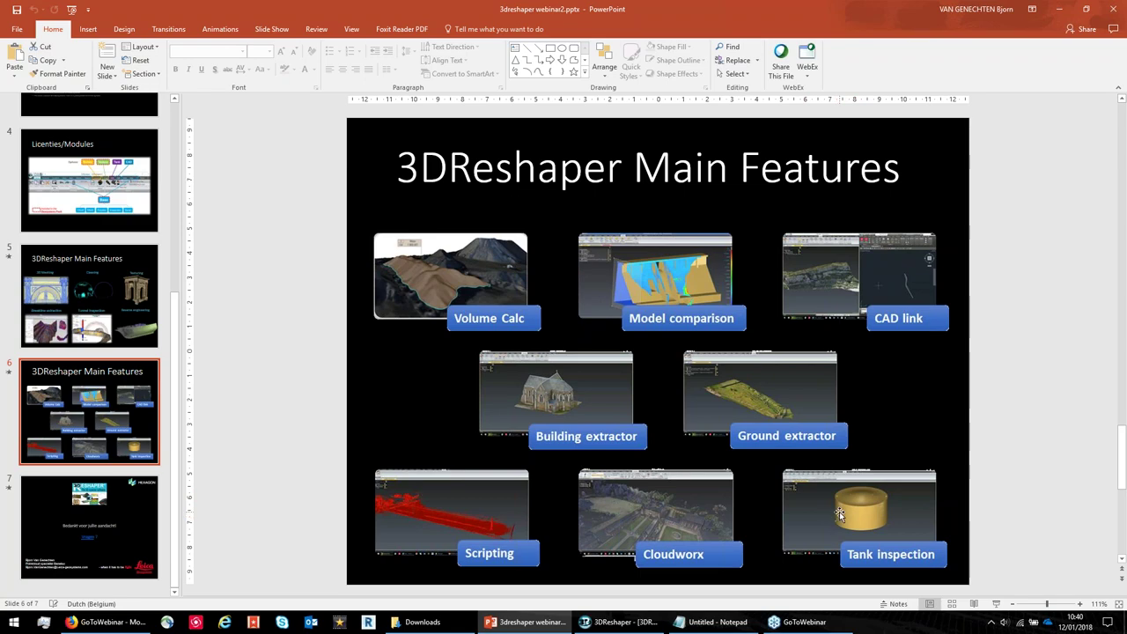
click(620, 621)
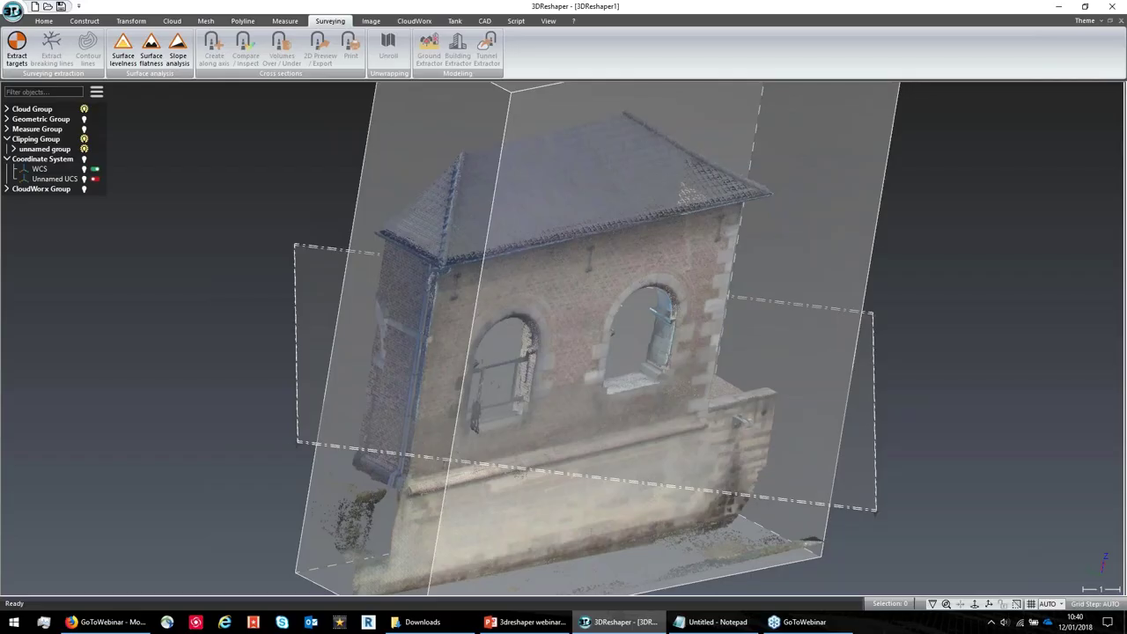
- Create a new empty document and close the 3DReshaper1 document with the building cloud
click(12, 10)
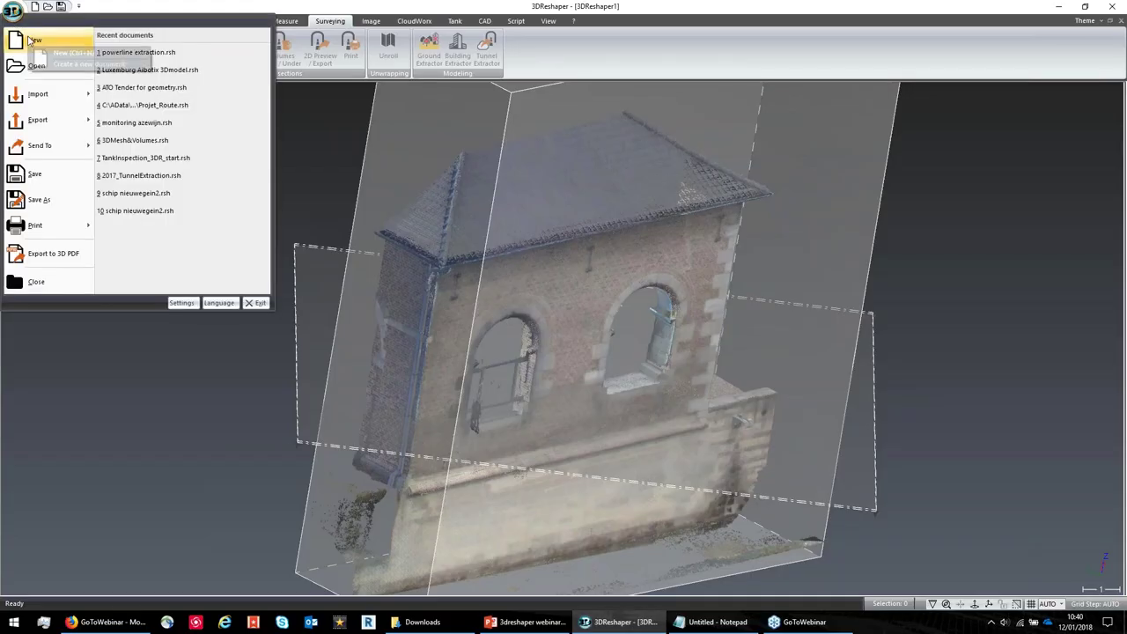
click(35, 42)
key(ctrl+n)
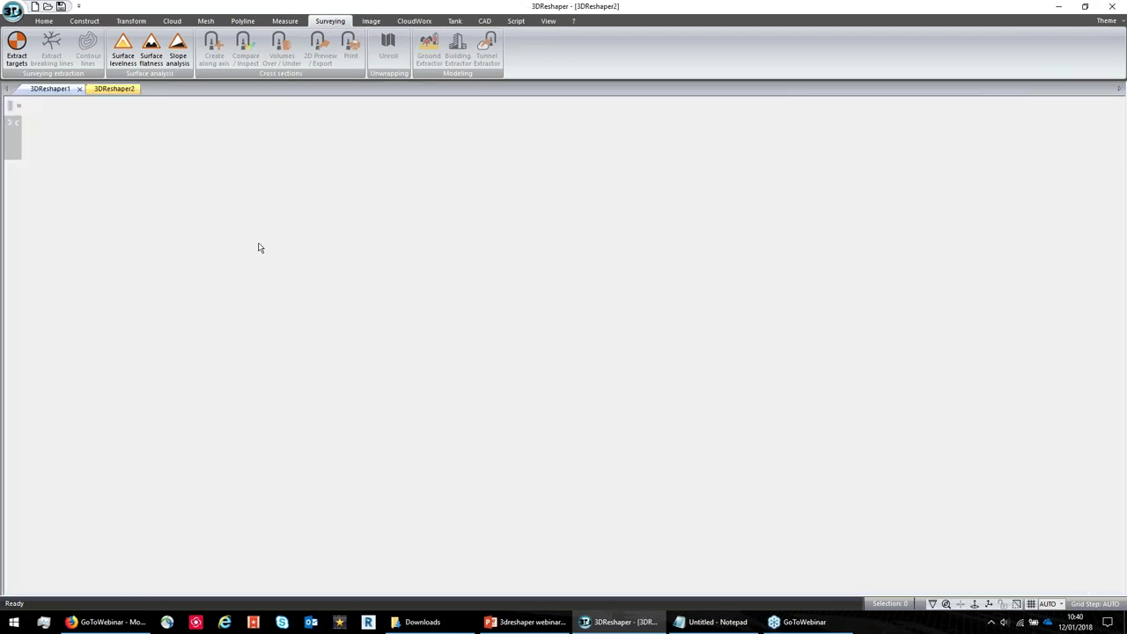
click(48, 89)
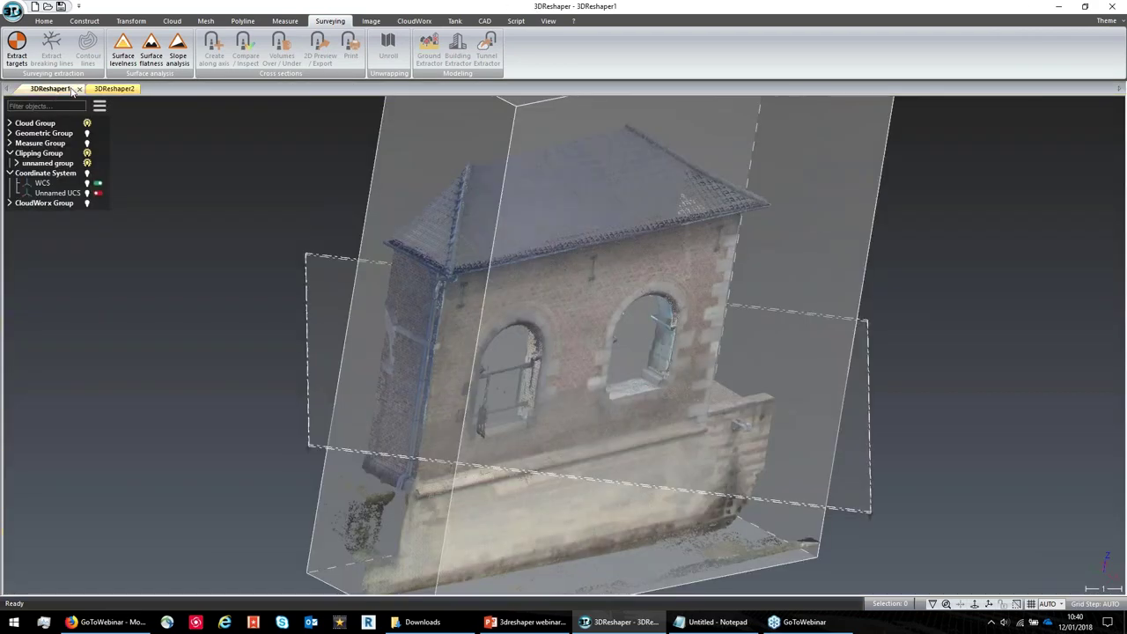
click(79, 89)
click(549, 318)
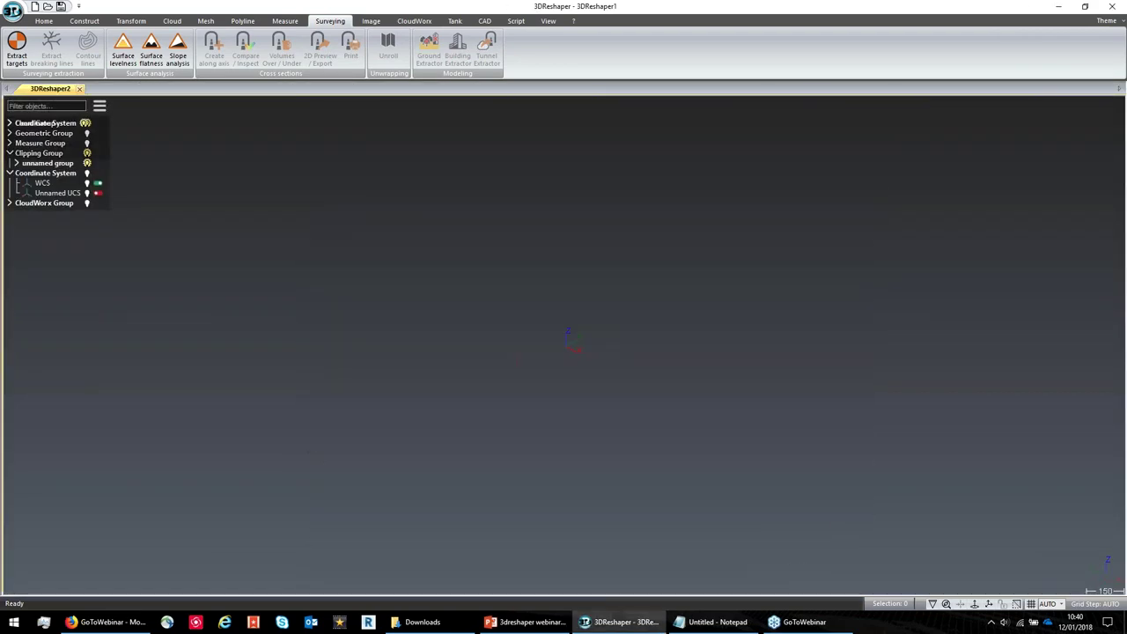
- Open TankInspection_3DR_start.rsh from the 3DReshaper Projects folder
click(14, 15)
click(40, 70)
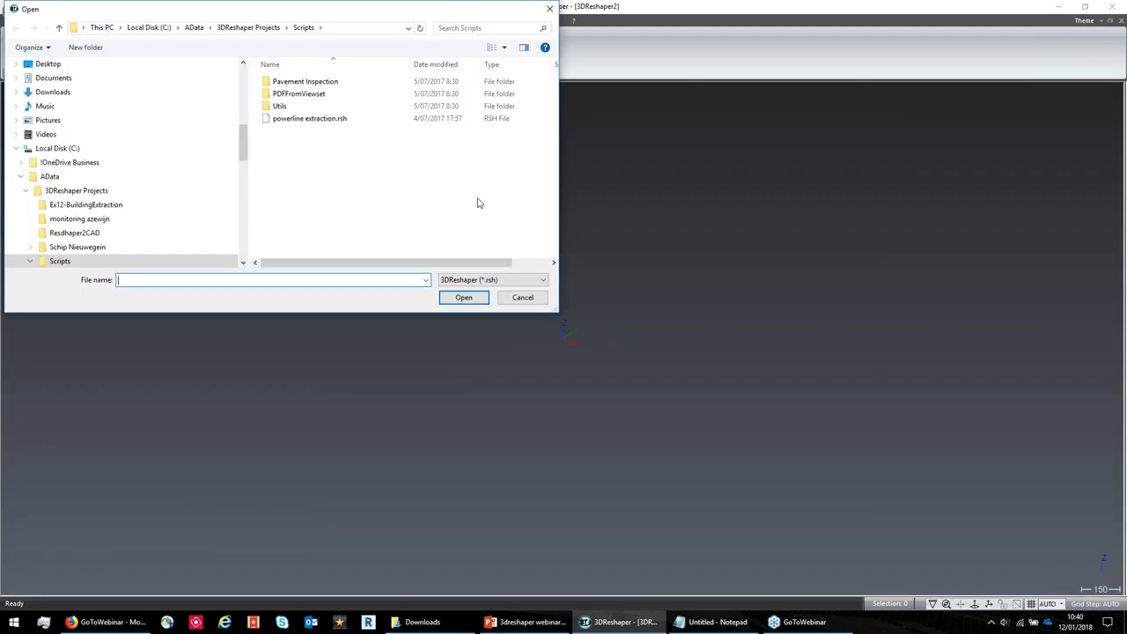
click(69, 191)
click(294, 179)
scroll(299, 189, down, 5)
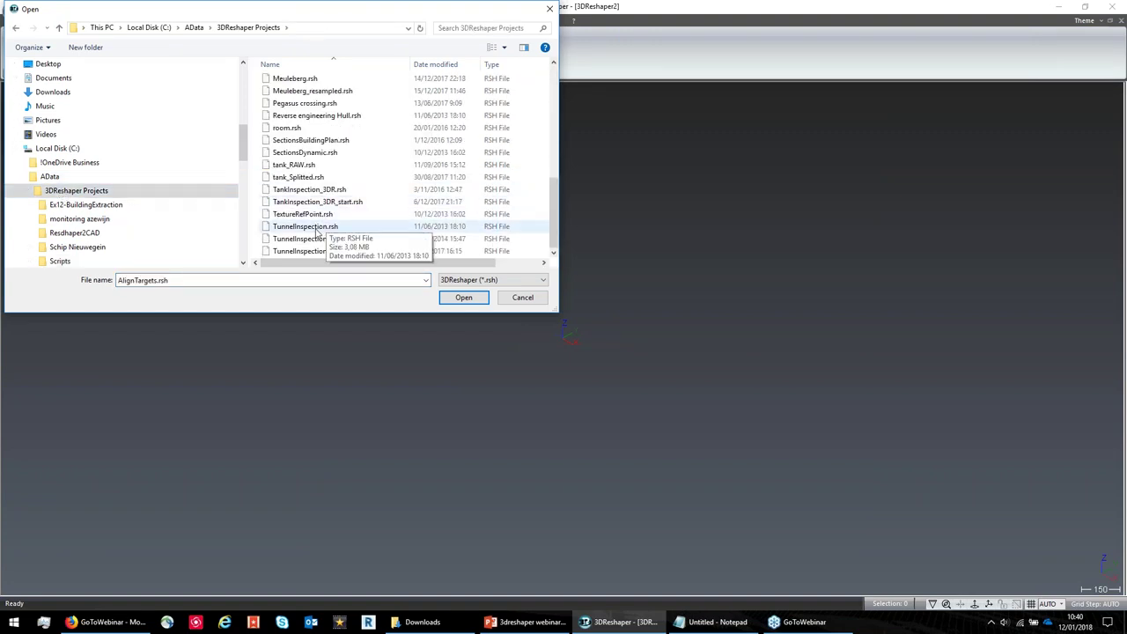
click(308, 202)
click(449, 297)
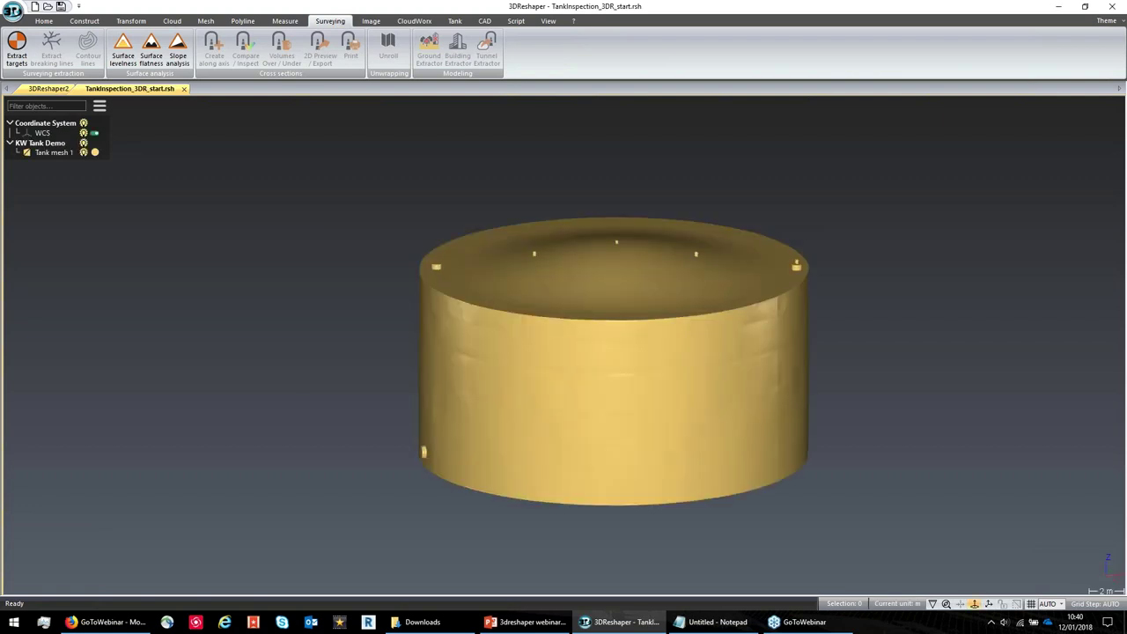
- Start a tank project from the tank mesh and place the orientation marker on the round fitting near the shell's base
middle_drag(514, 336, 489, 292)
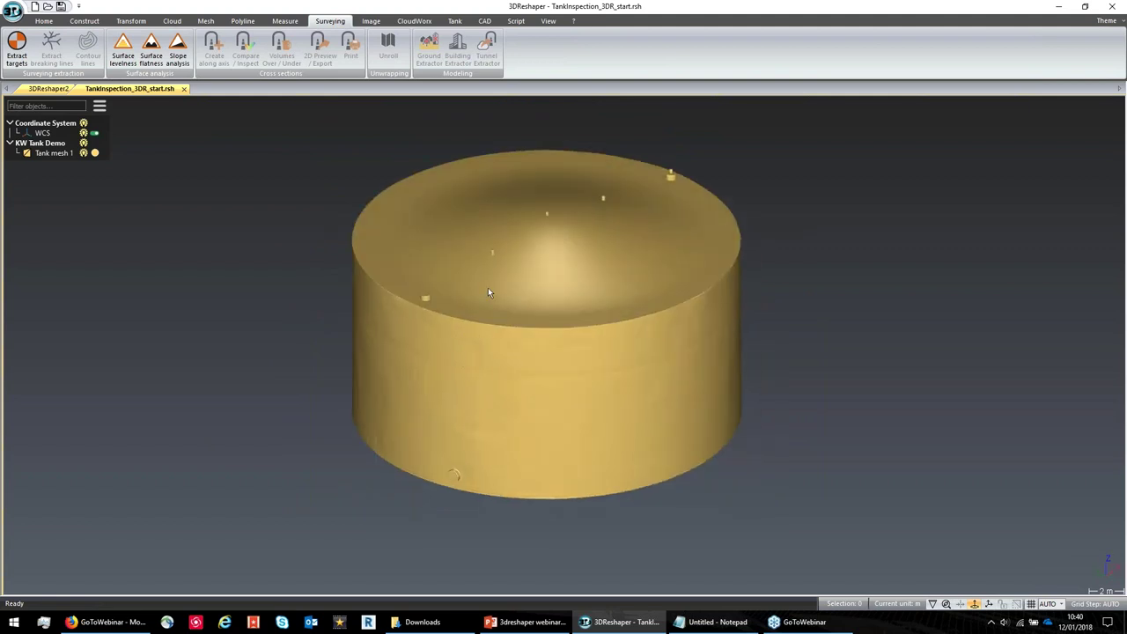
click(455, 21)
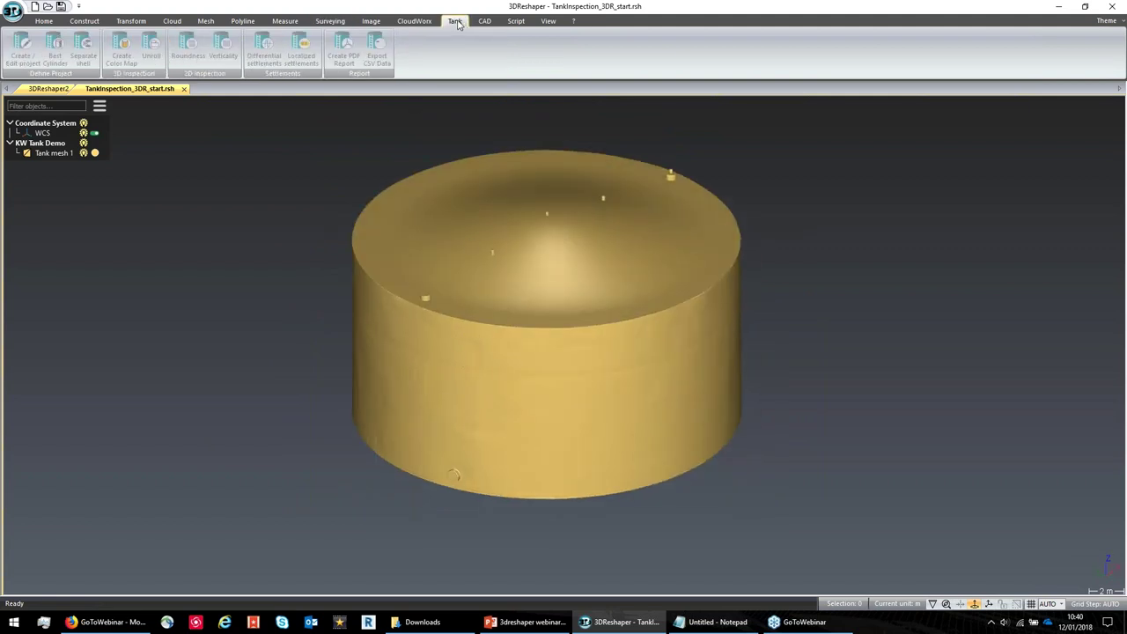
click(528, 264)
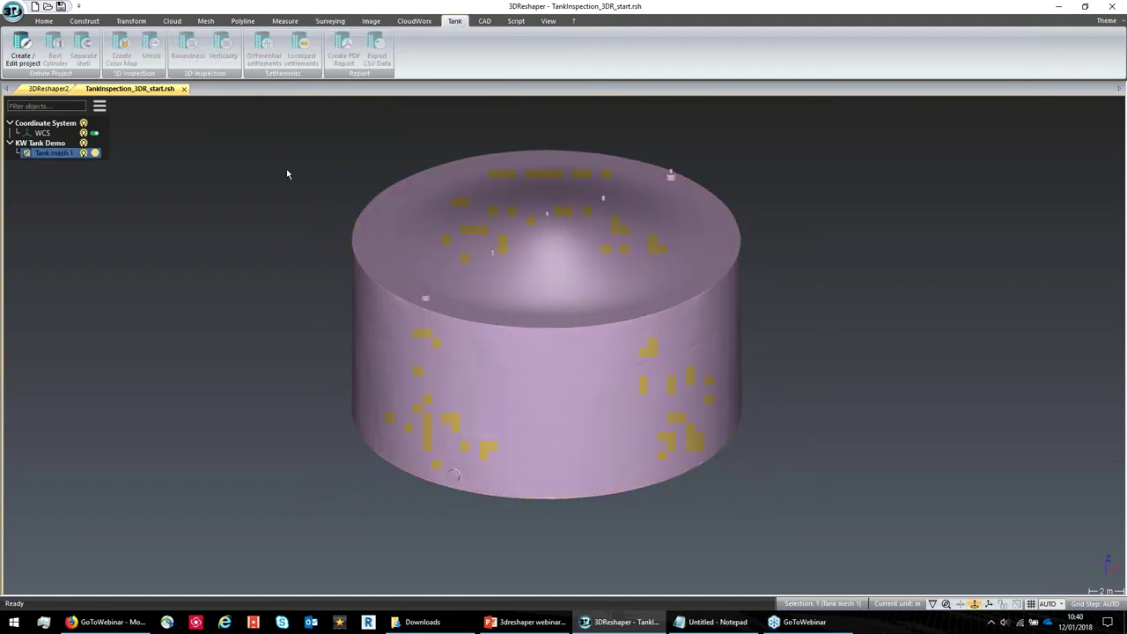
click(21, 48)
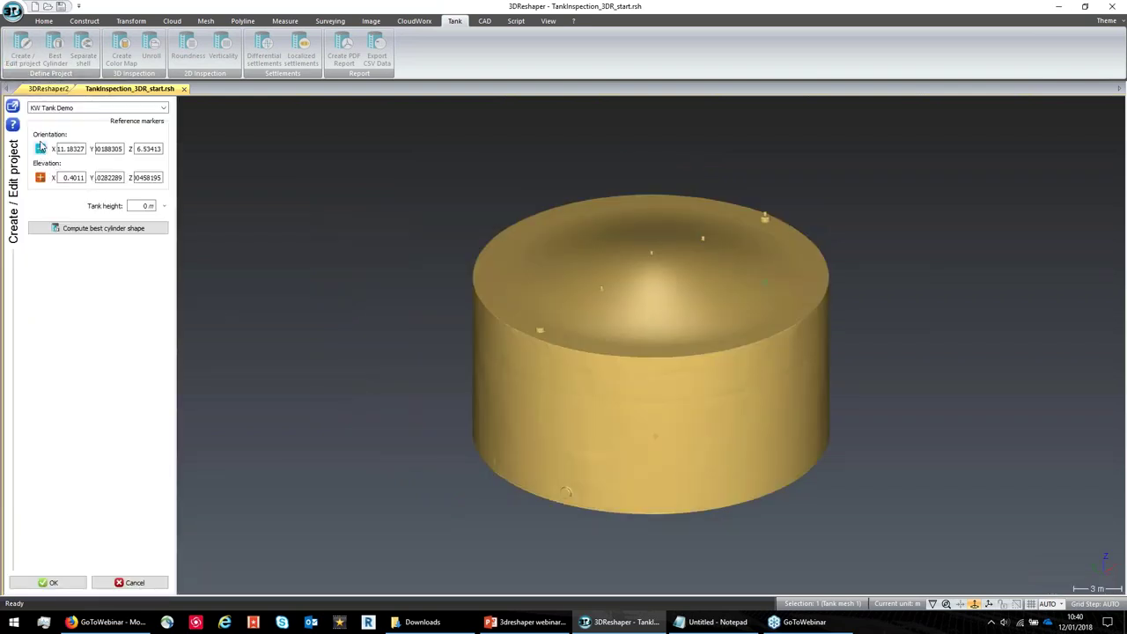
click(40, 148)
scroll(566, 488, up, 5)
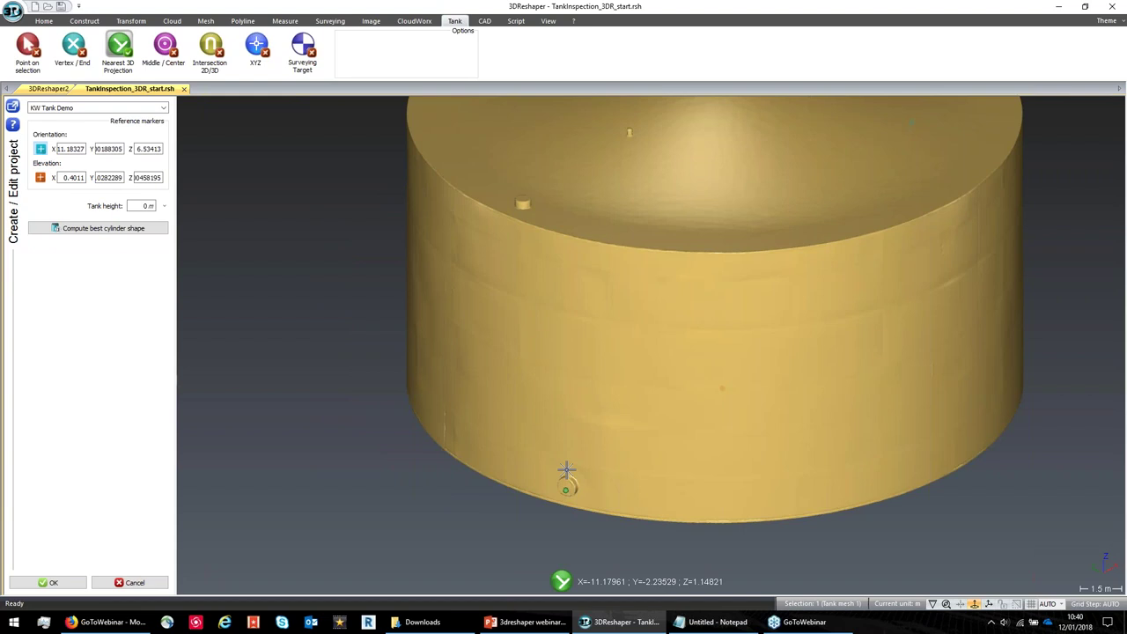
click(566, 481)
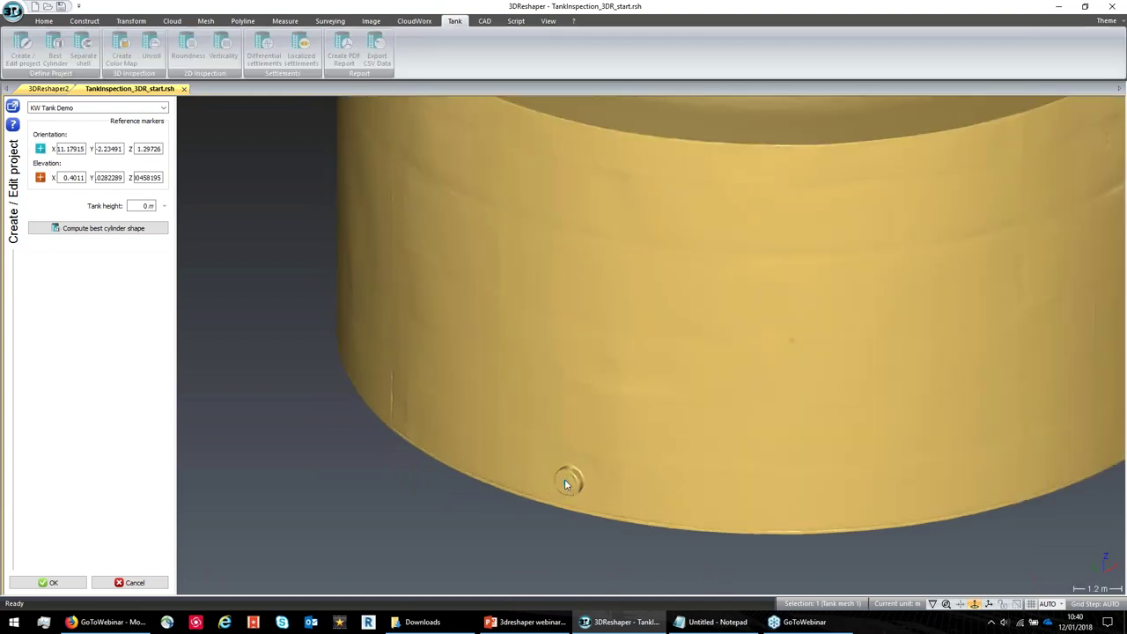
- Place the elevation marker at the lower edge of the tank wall and set the tank height to 13 m
click(41, 178)
scroll(604, 440, up, 4)
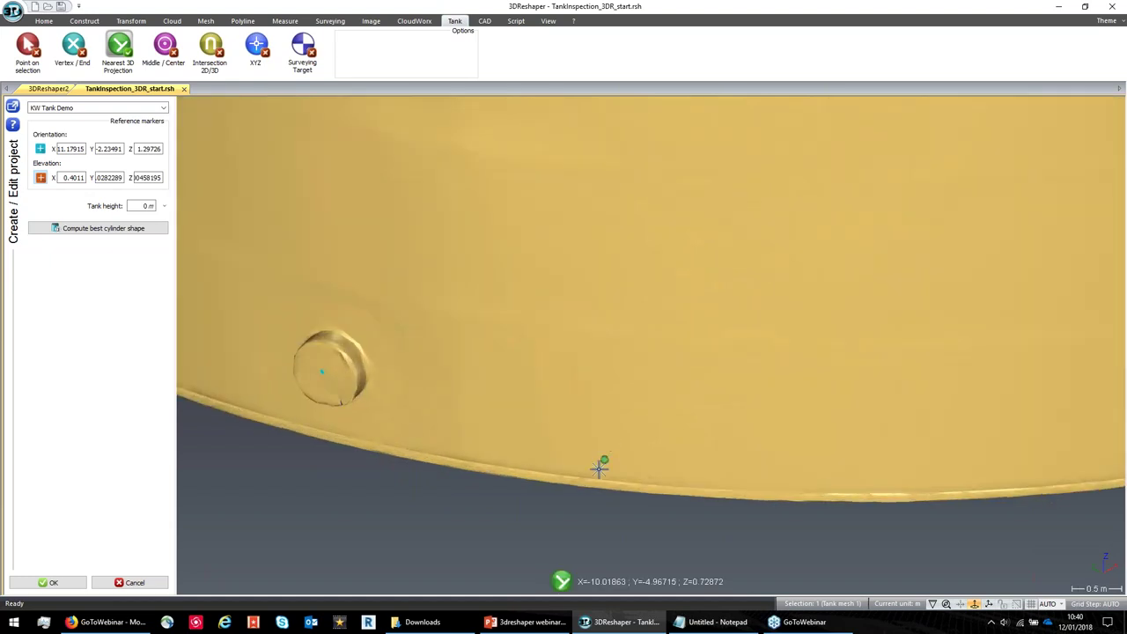
click(592, 481)
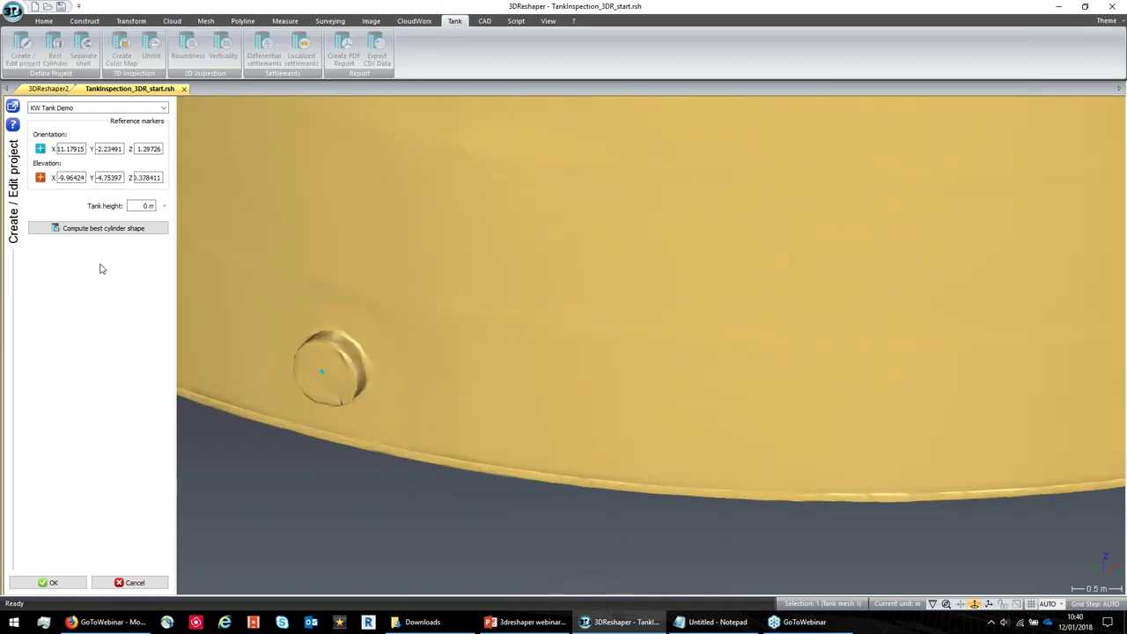
double_click(136, 204)
text(13)
- Compute the tank's best cylinder shape with the automatic method, inspect the deviations and accept the result
click(91, 229)
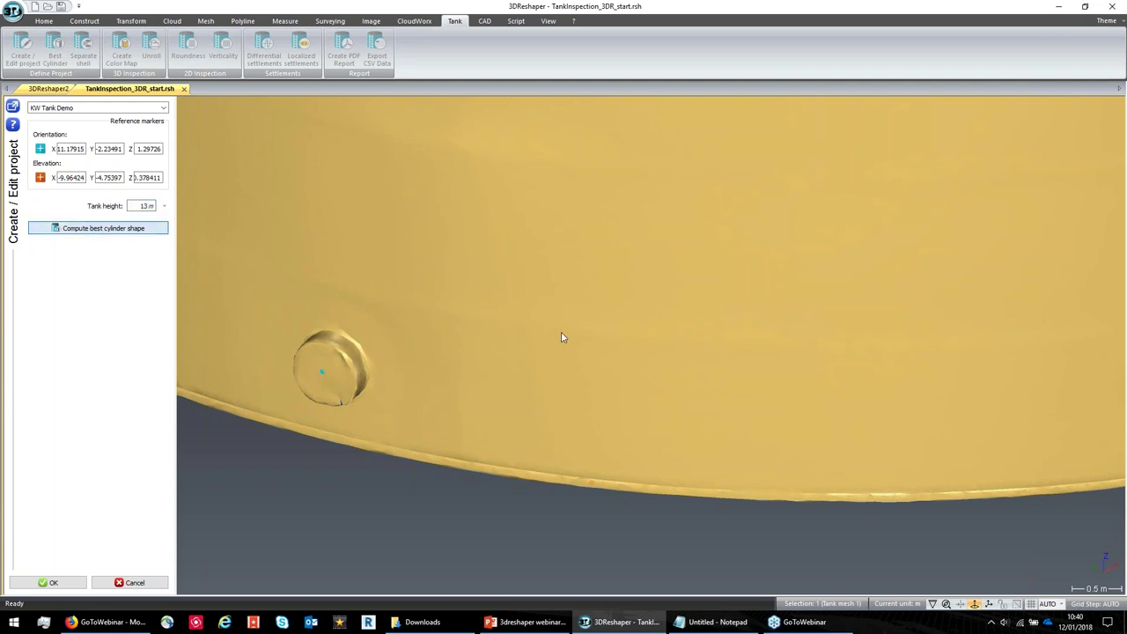
scroll(568, 339, down, 4)
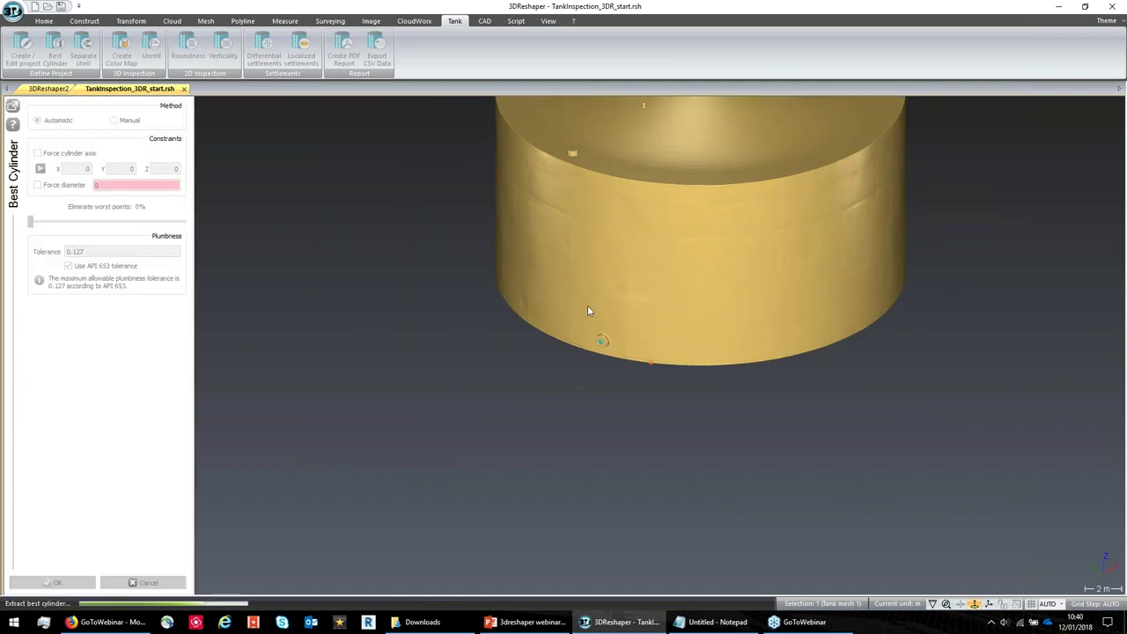
middle_drag(590, 295, 484, 324)
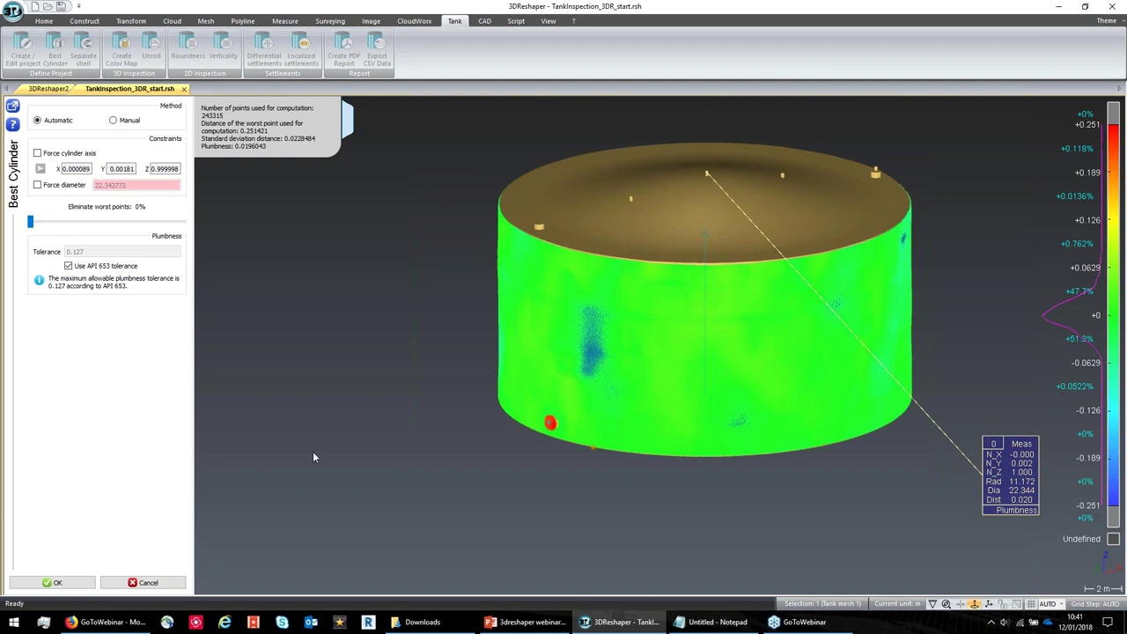
click(54, 582)
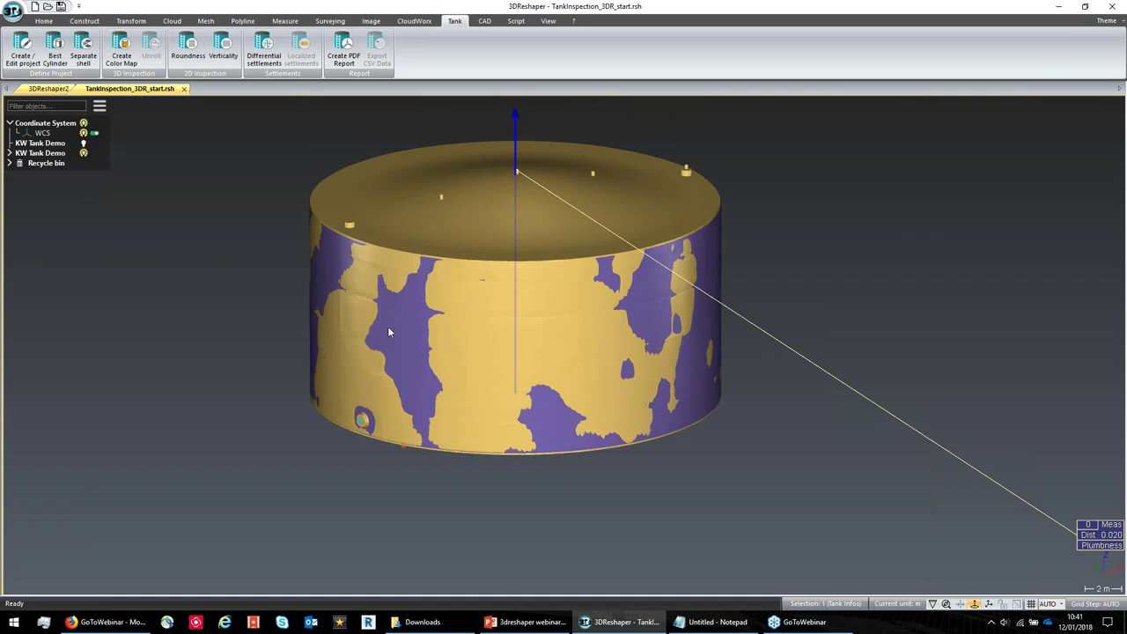
- Hide the best-fit cylinder and separate the shell from the tank mesh
drag(403, 297, 424, 302)
right_click(415, 304)
click(433, 315)
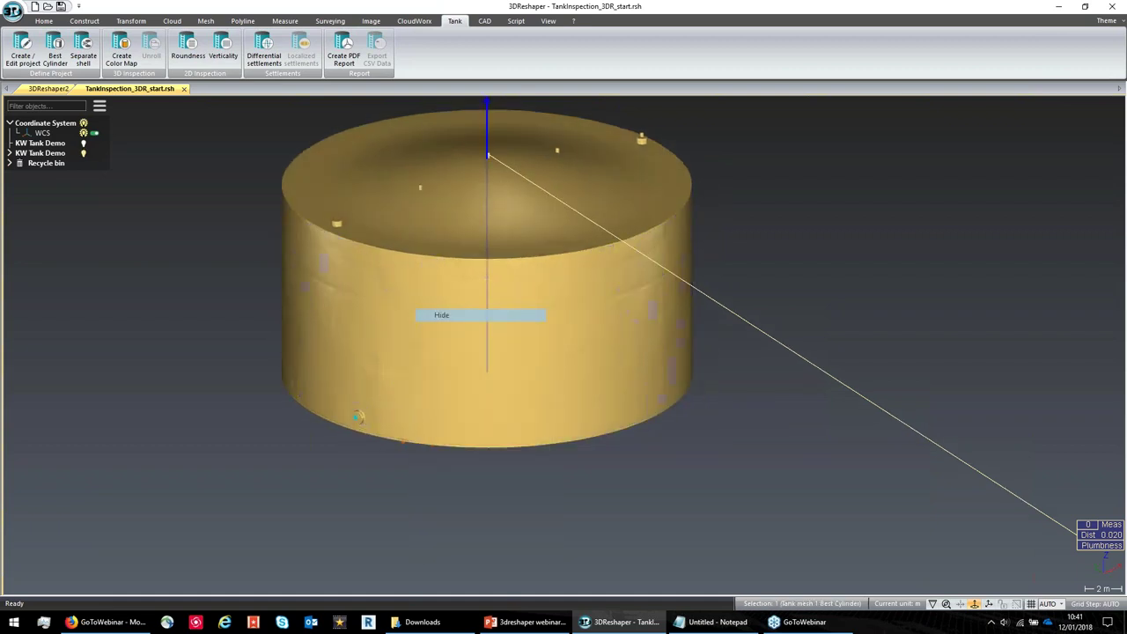
click(241, 179)
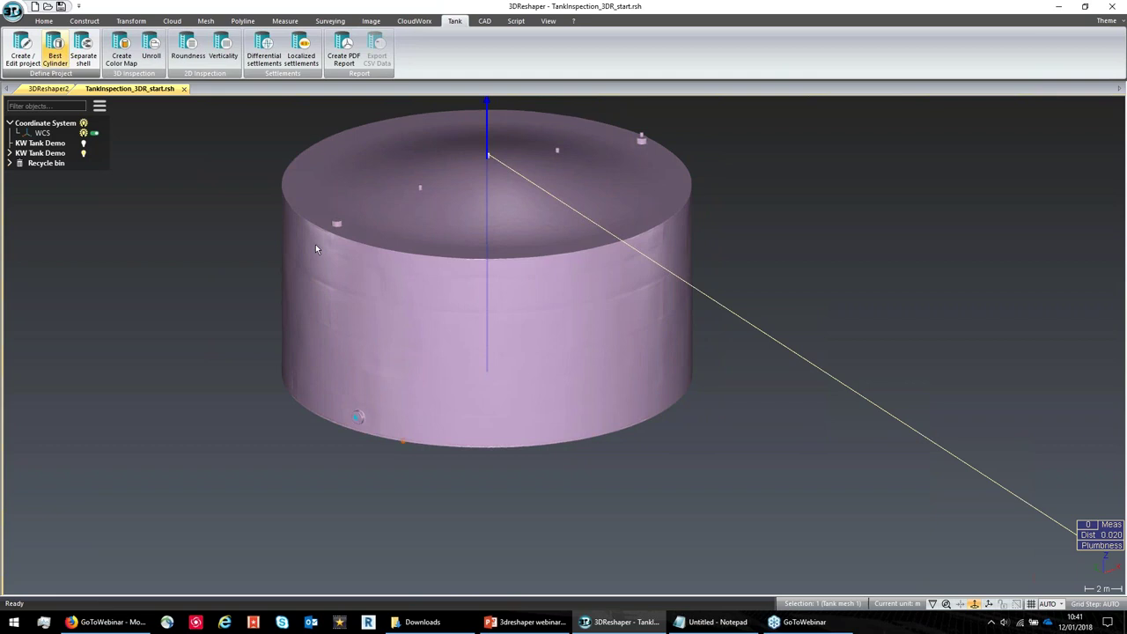
click(84, 59)
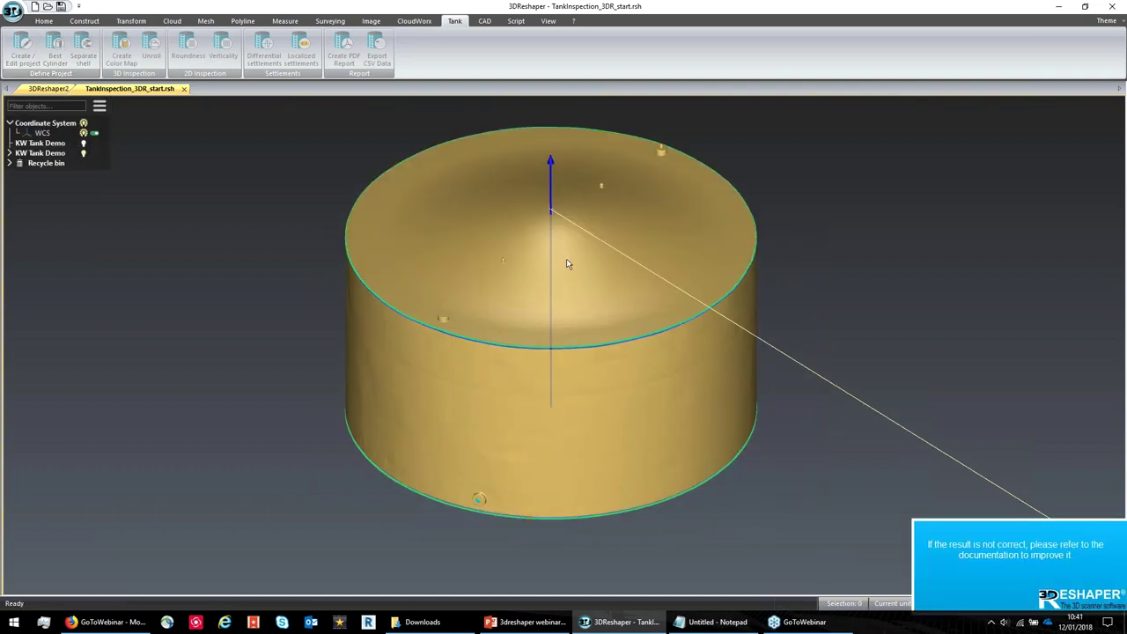
- Hide the tank's roof and floor meshes so the shell is open
click(564, 258)
right_click(547, 249)
click(575, 258)
mouse_move(533, 275)
mouse_down()
mouse_move(524, 302)
mouse_move(525, 282)
mouse_up()
click(524, 331)
right_click(523, 331)
click(541, 339)
mouse_move(528, 355)
mouse_down()
mouse_move(517, 399)
mouse_move(521, 348)
mouse_up()
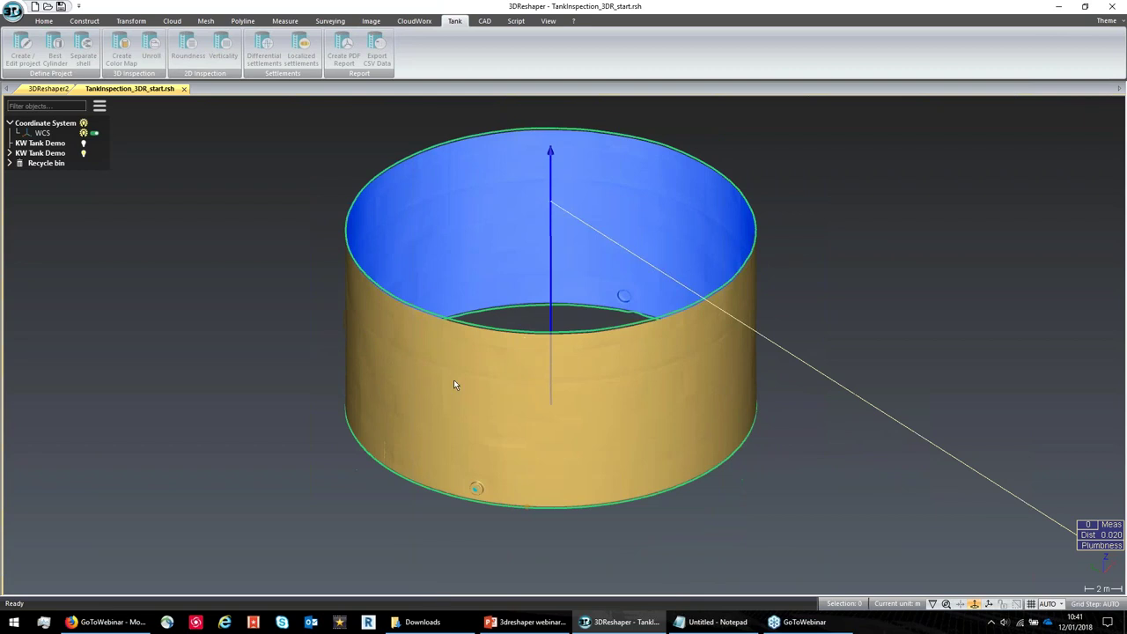
- Isolate the tank shell mesh, hiding the contours, axis and plumbness label
click(453, 380)
right_click(453, 379)
click(489, 150)
drag(446, 372, 493, 372)
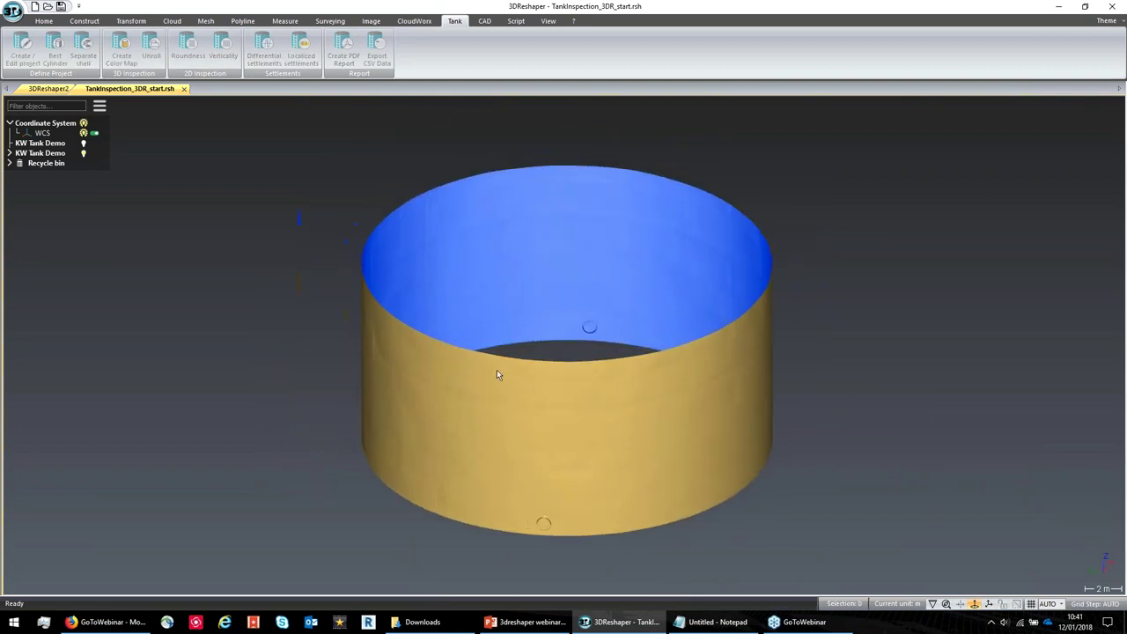
- Create a color map of the shell's deviations from the best cylinder, ignoring points with distance greater than 0.251421
click(472, 357)
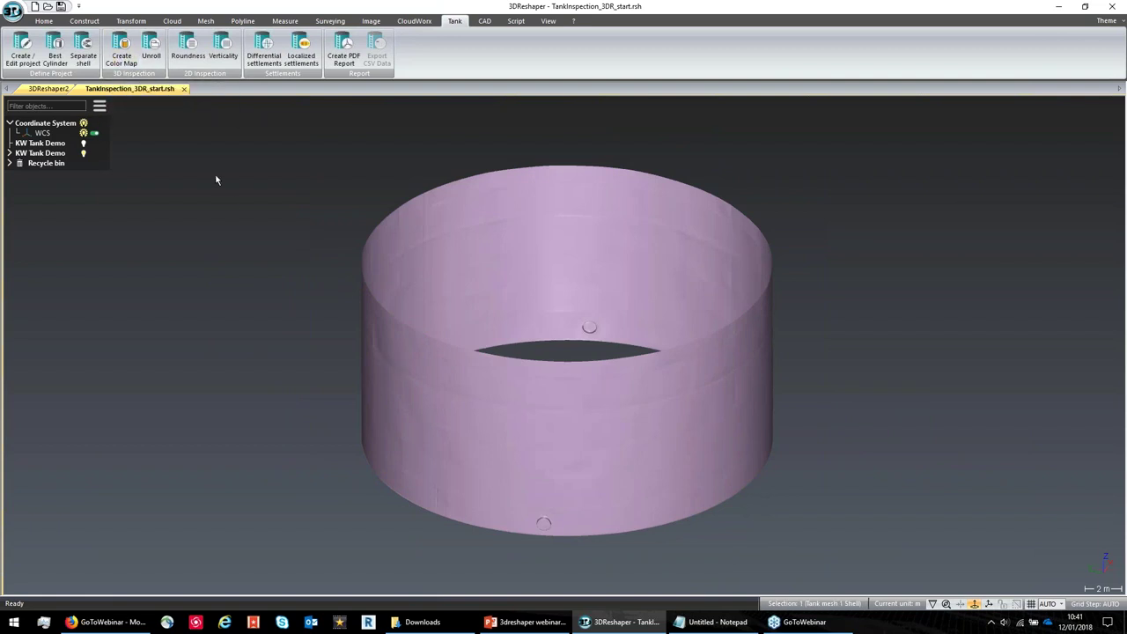
click(122, 49)
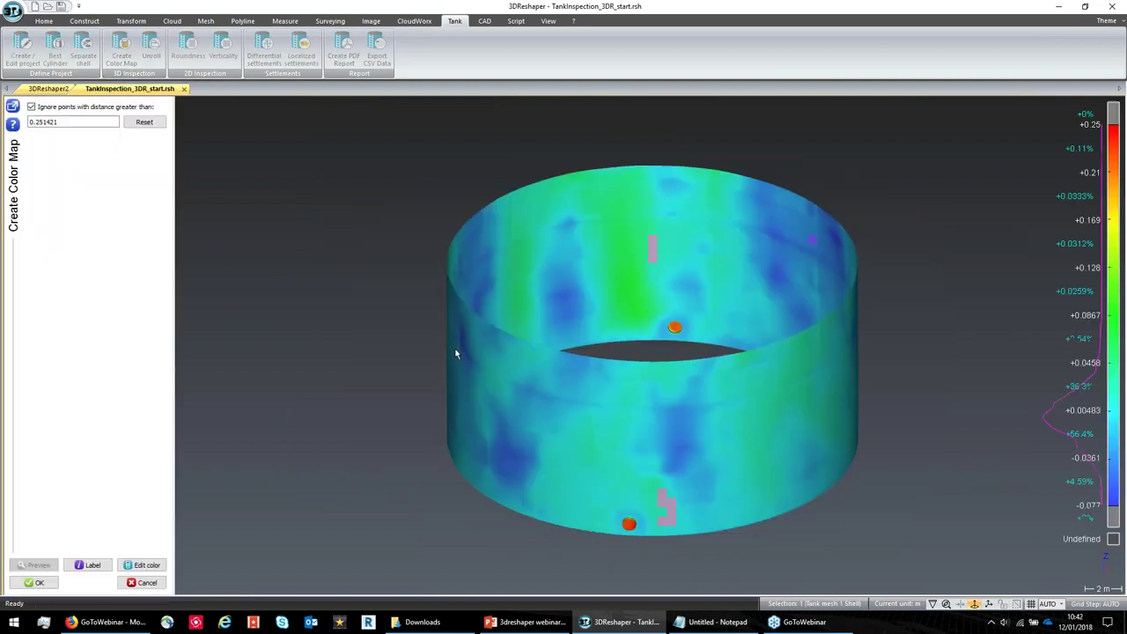
mouse_move(570, 360)
mouse_down()
mouse_move(590, 391)
mouse_move(638, 387)
mouse_move(592, 391)
mouse_move(580, 375)
mouse_up()
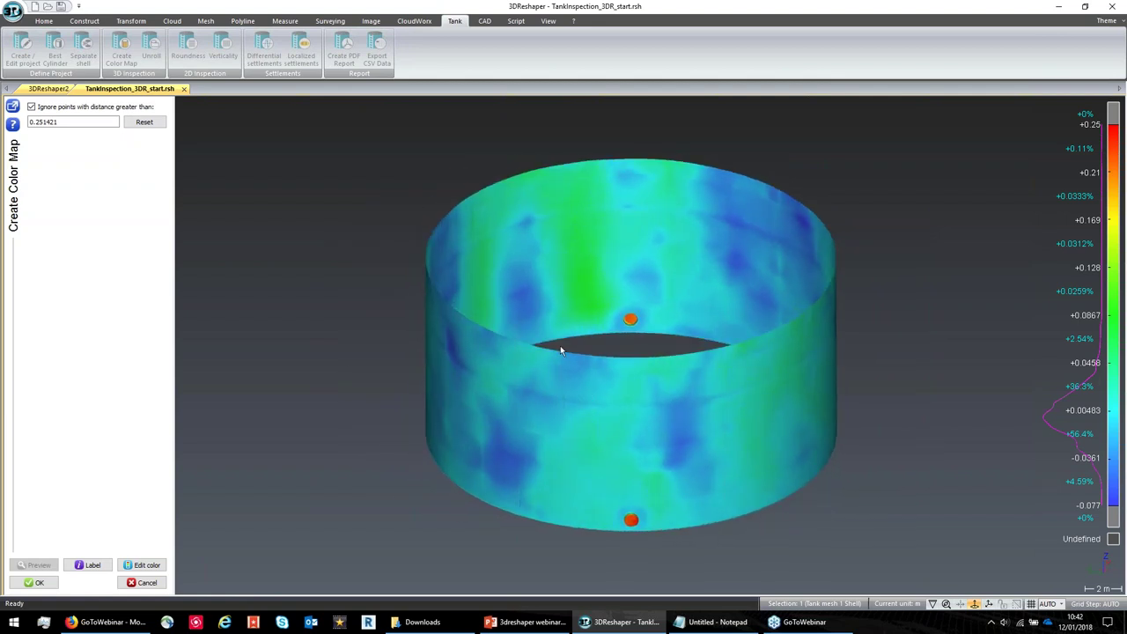
drag(536, 398, 566, 411)
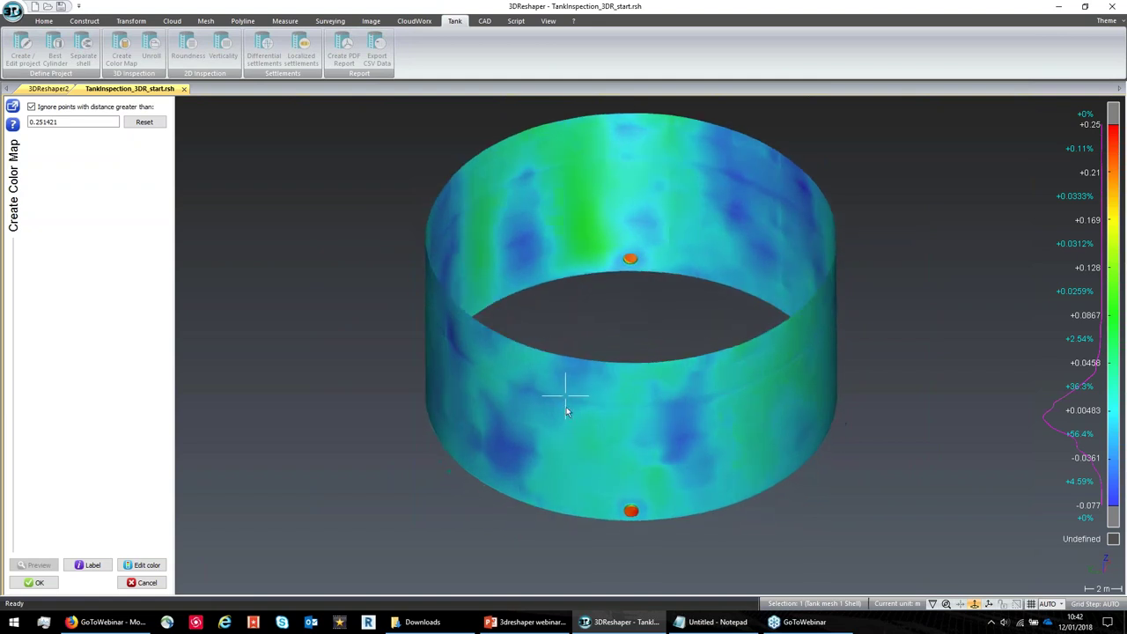
click(44, 583)
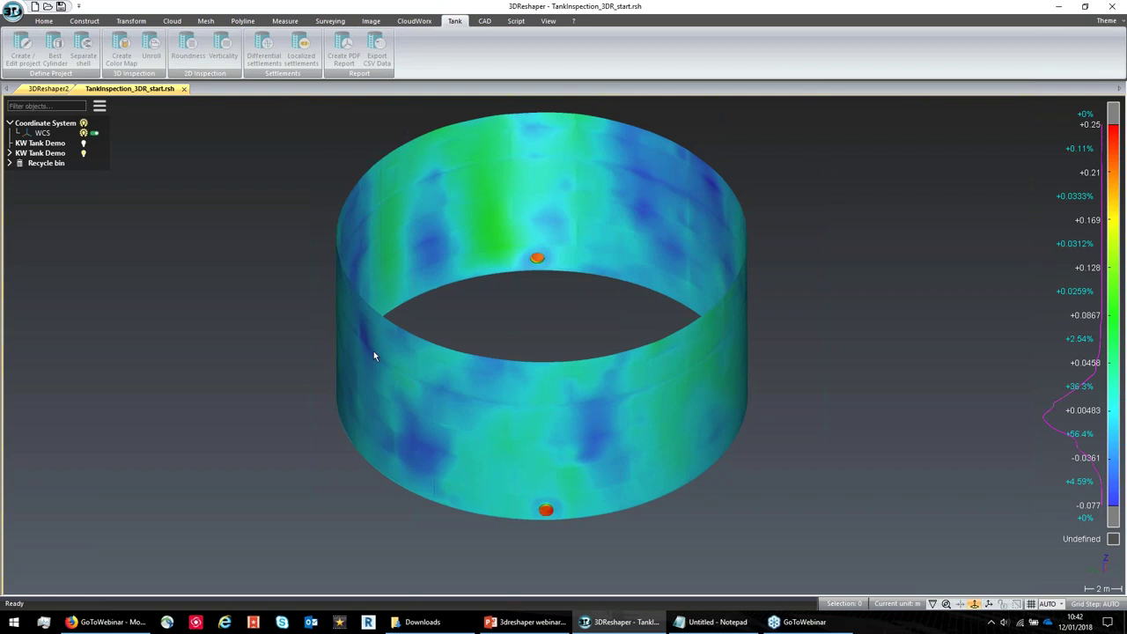
- Unroll the shell's color map into a 2D inspection map with a 2D grid, 0.5 between rows and 7 degrees between columns
click(373, 351)
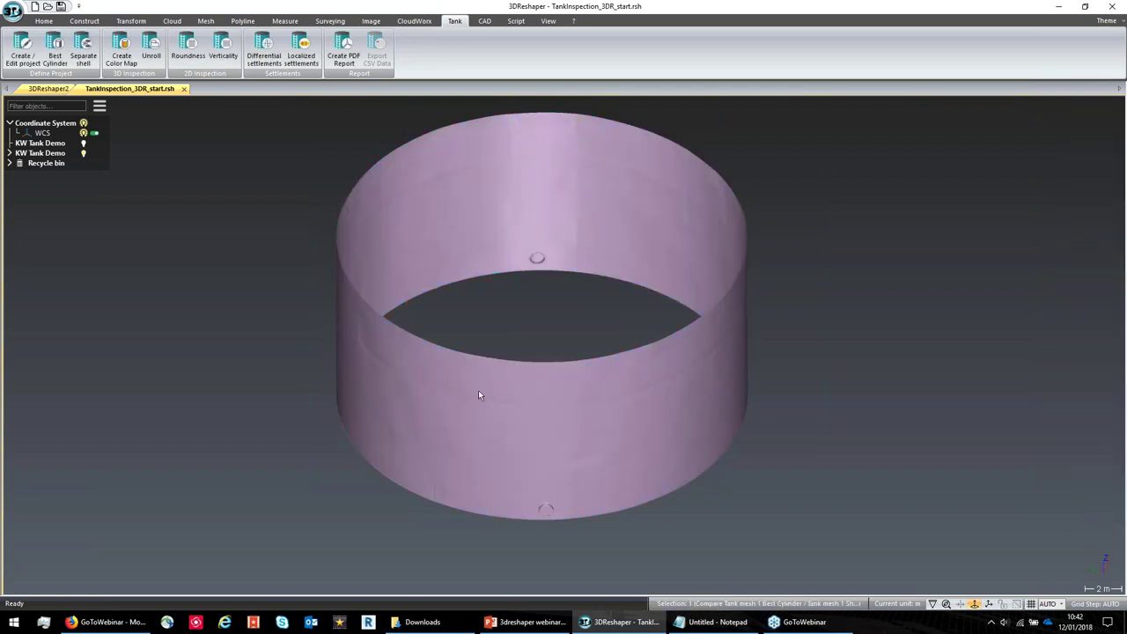
click(151, 50)
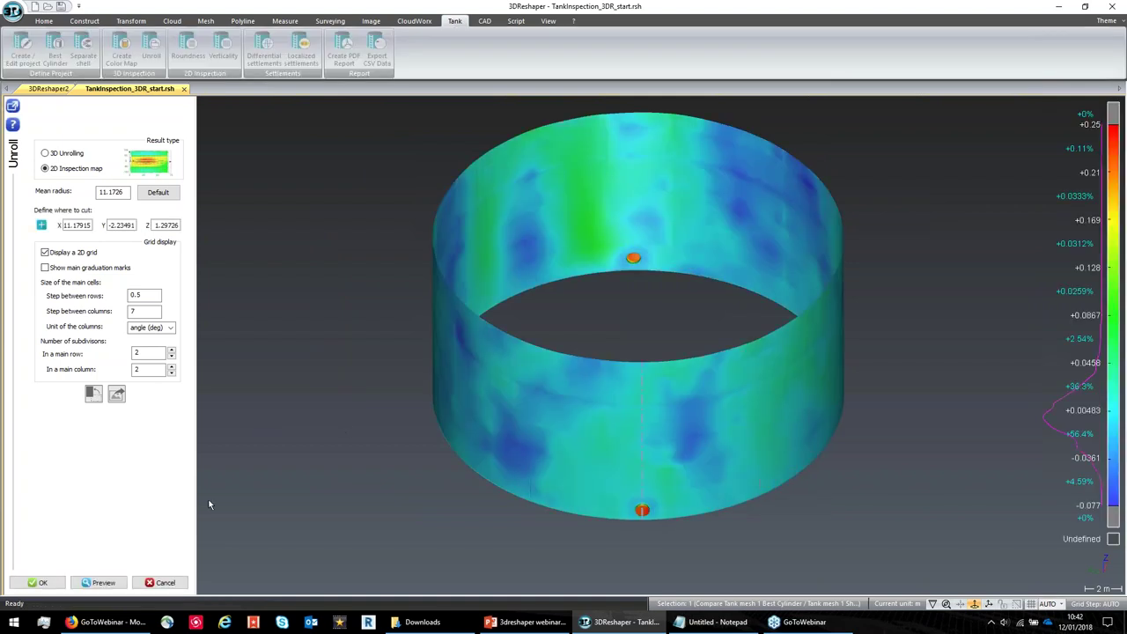
click(115, 580)
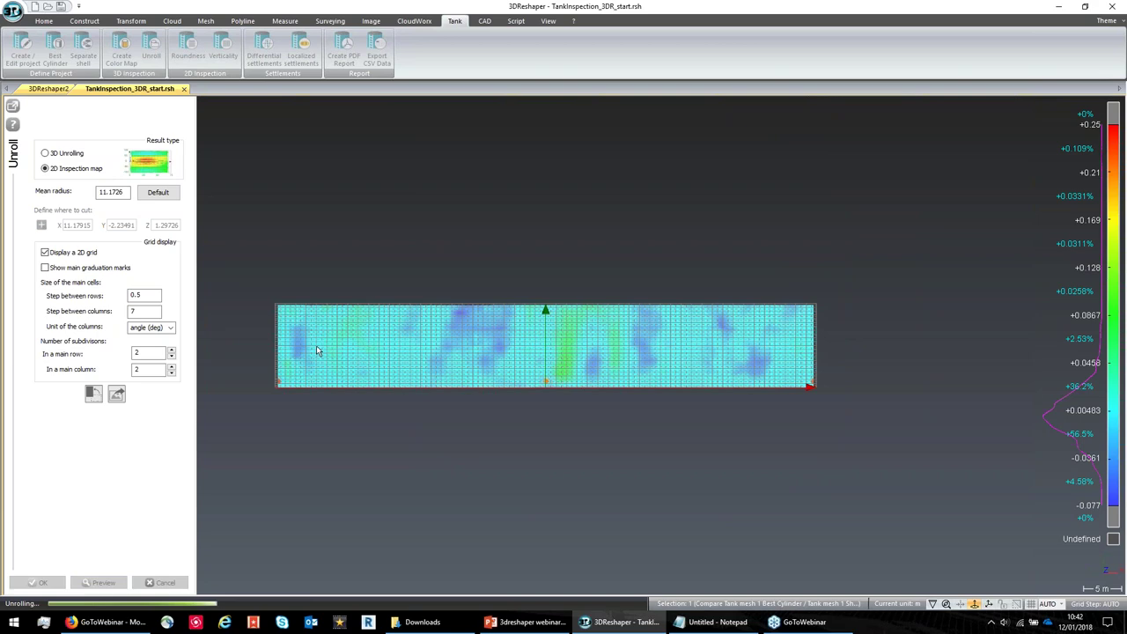
scroll(274, 334, up, 2)
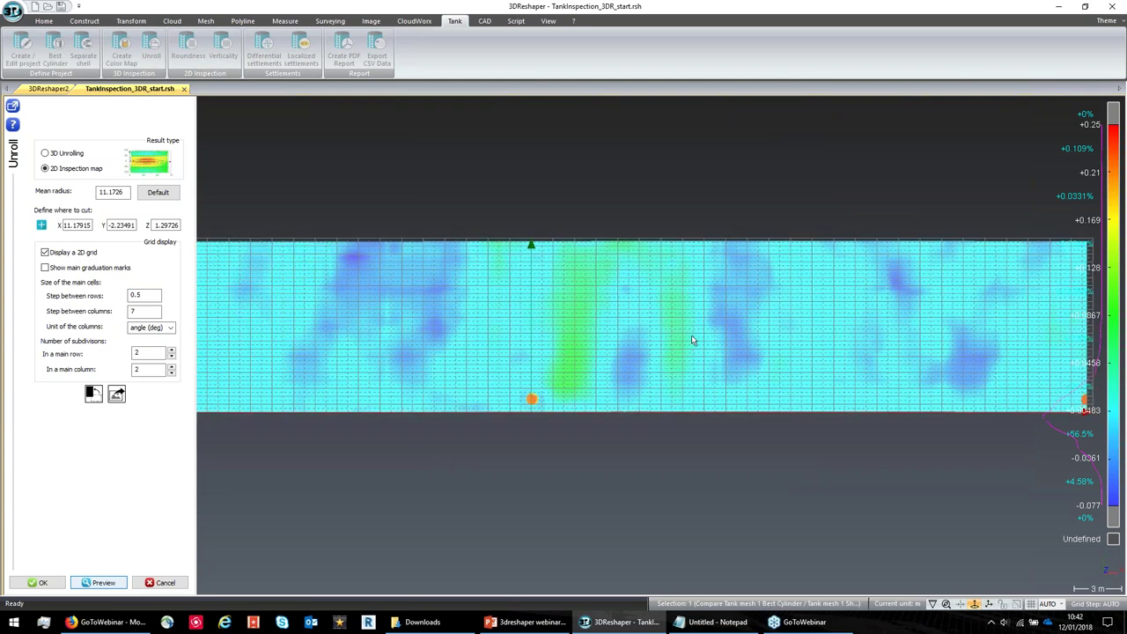
click(41, 583)
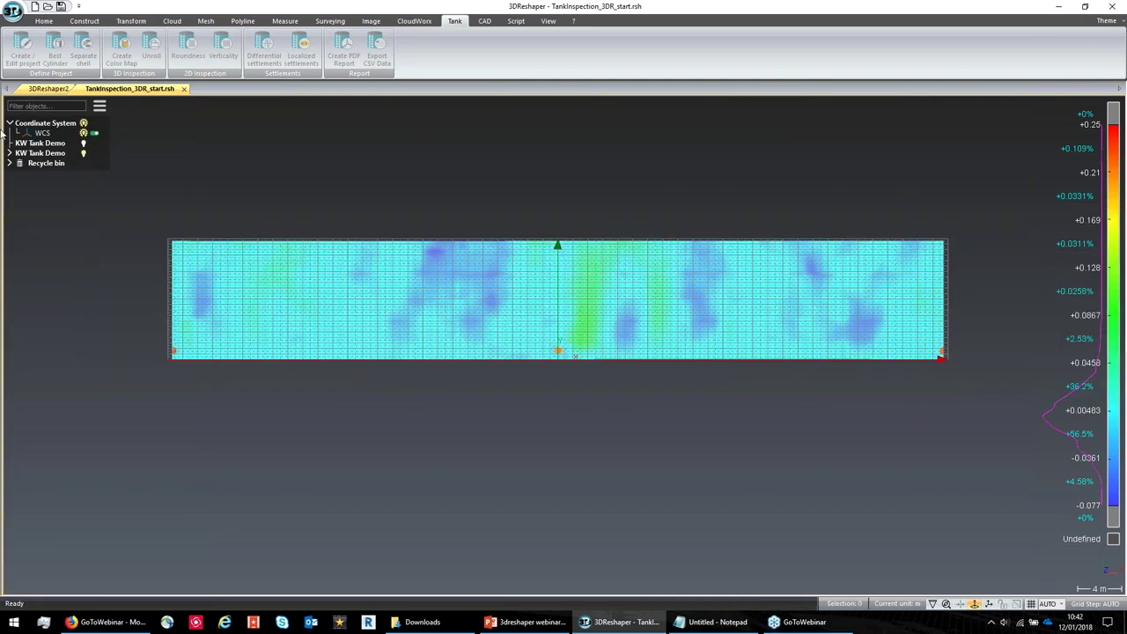
- Show only the separated tank shell mesh and view it obliquely from above
click(9, 153)
click(53, 214)
click(15, 183)
click(16, 173)
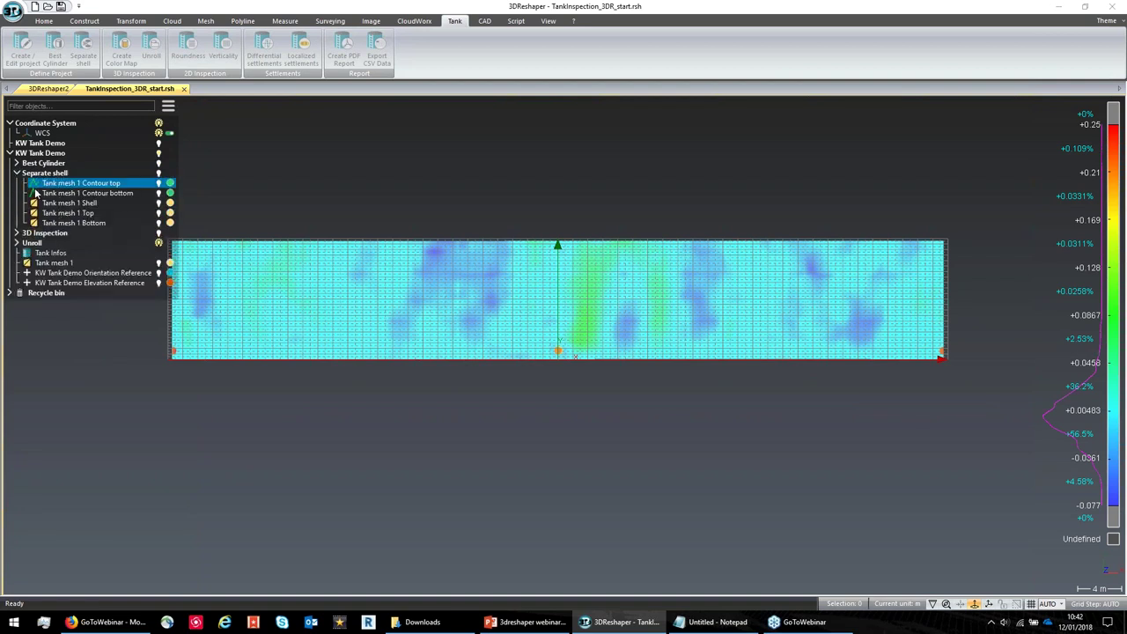
right_click(91, 203)
click(124, 236)
drag(557, 347, 379, 300)
click(514, 386)
scroll(516, 348, up, 2)
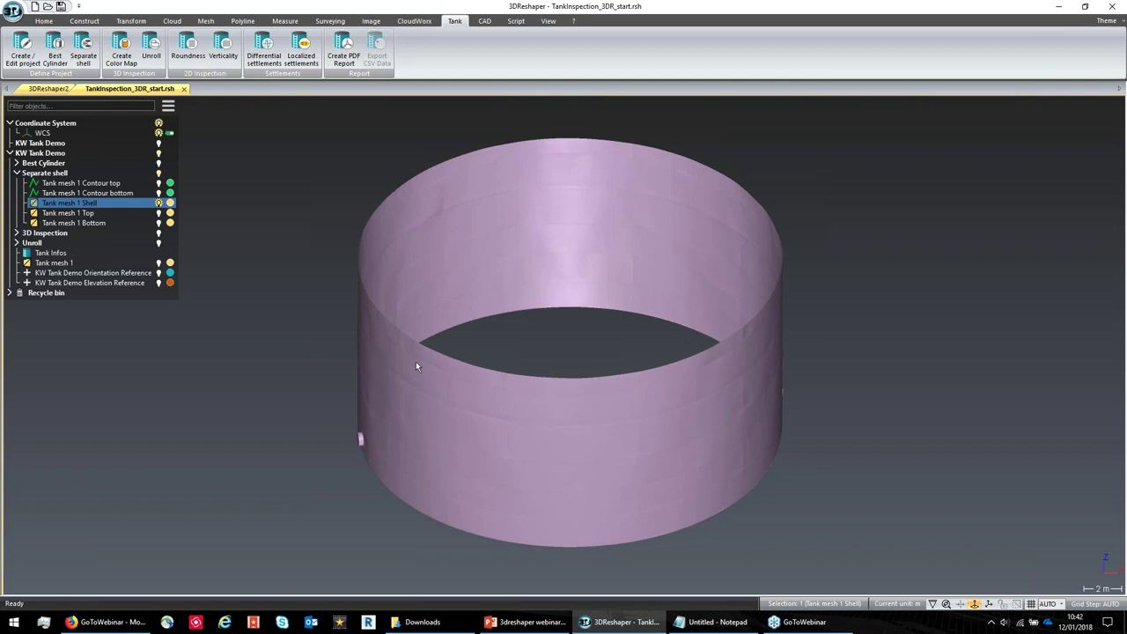
mouse_move(494, 332)
mouse_down()
mouse_move(485, 359)
mouse_move(485, 345)
mouse_up()
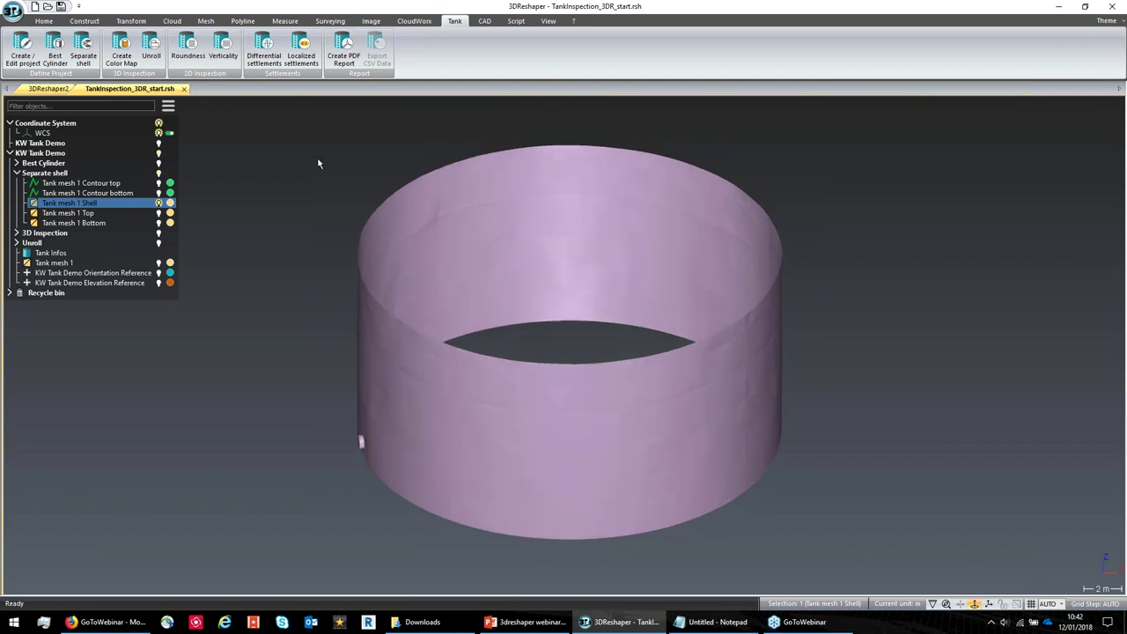
- Compute the shell's roundness perpendicular to the best cylinder axis, with sections every 2 from the lowest point and API 653 tolerance
click(188, 48)
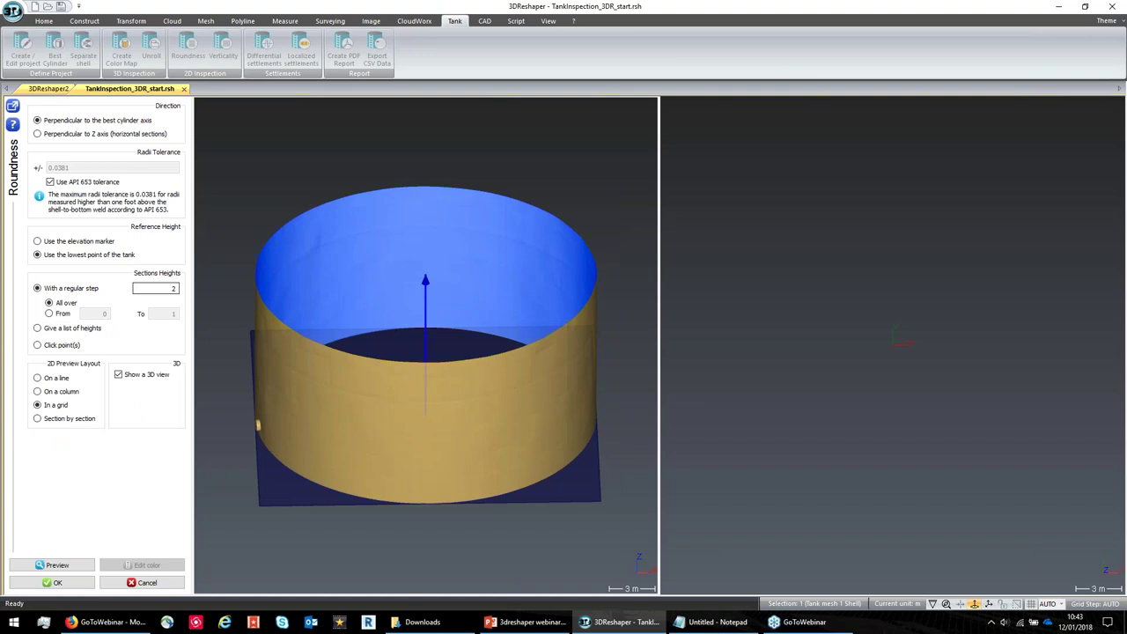
click(67, 564)
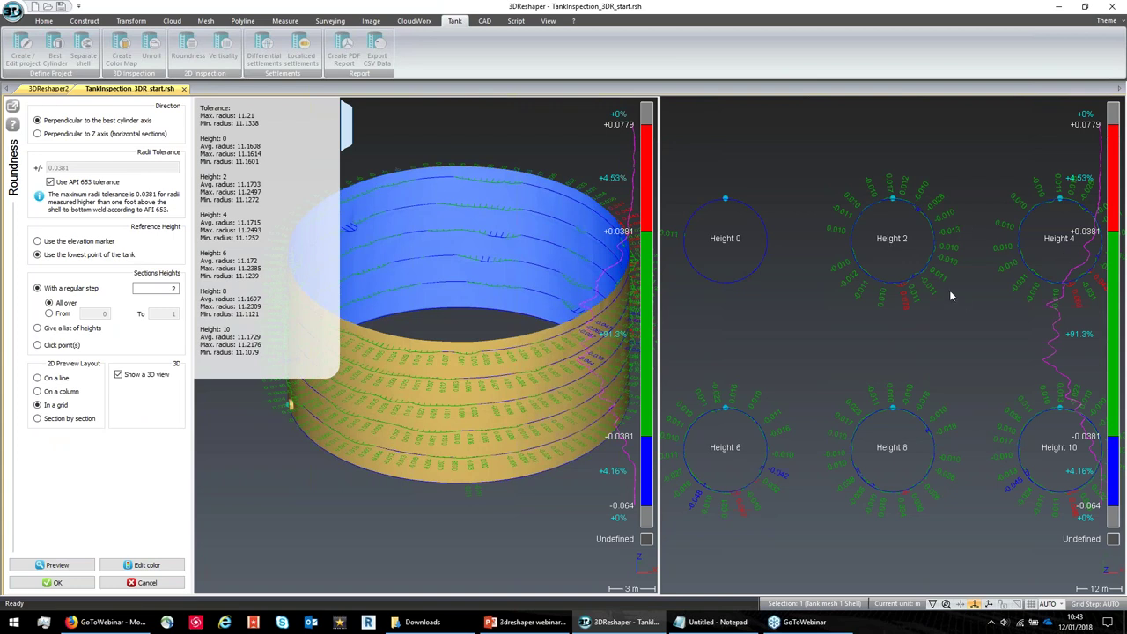
click(909, 229)
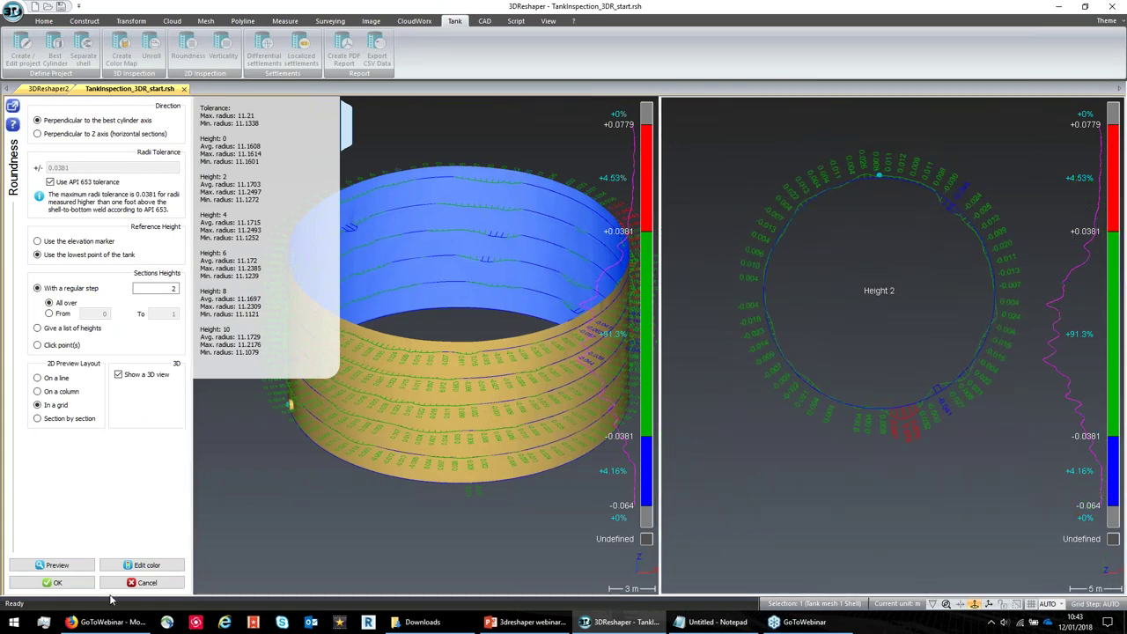
click(78, 583)
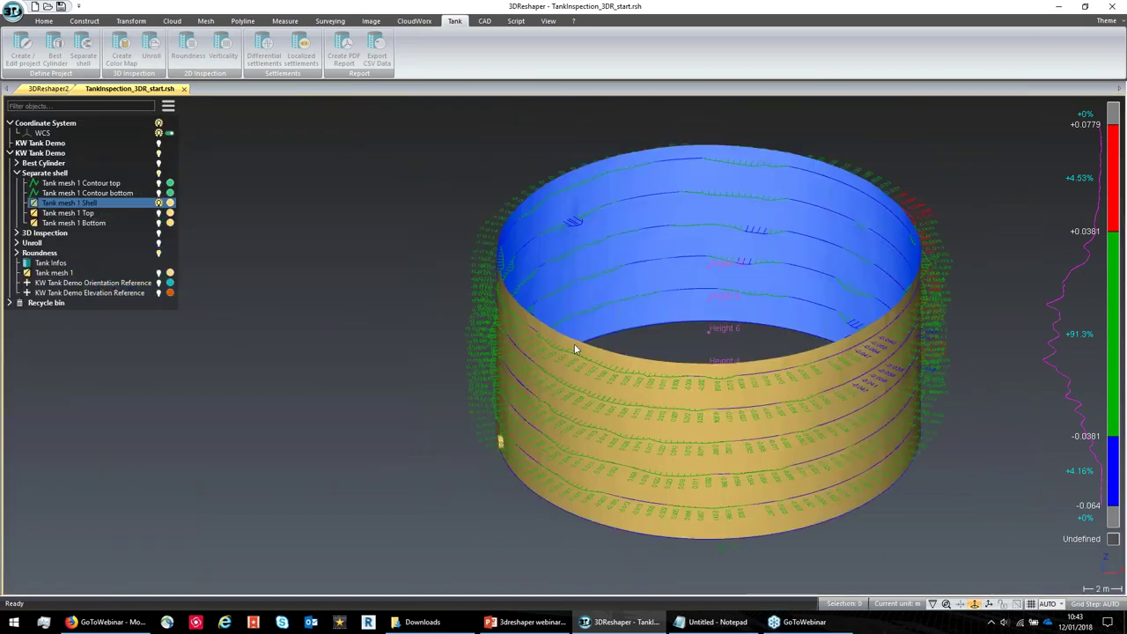
- Isolate the tank's bottom mesh, hiding the shell and roundness results, and view it from above
click(99, 223)
right_click(99, 223)
click(132, 255)
drag(749, 417, 324, 148)
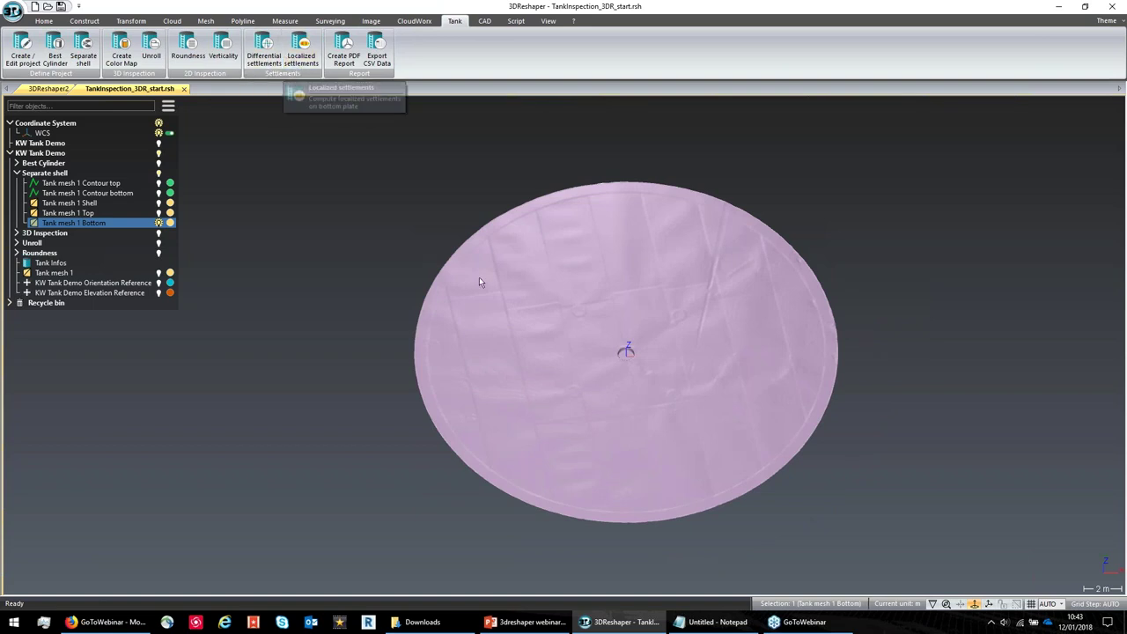
drag(478, 282, 580, 303)
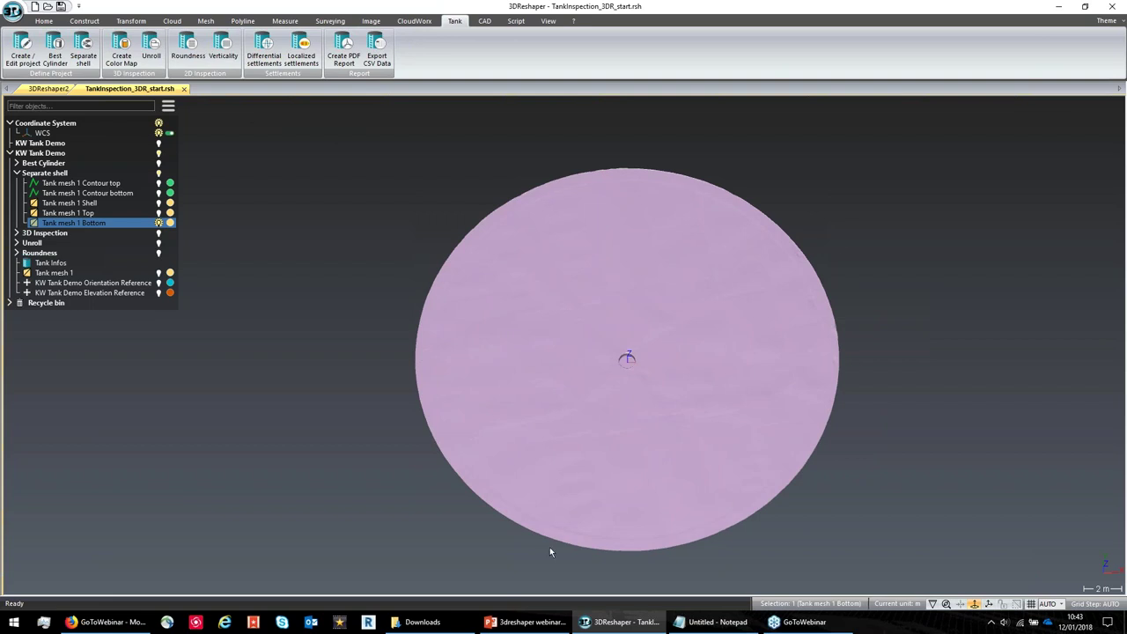
- Compute localized settlements on the tank bottom with a ruler dimension of 1 and a tolerance of 0.005
click(300, 51)
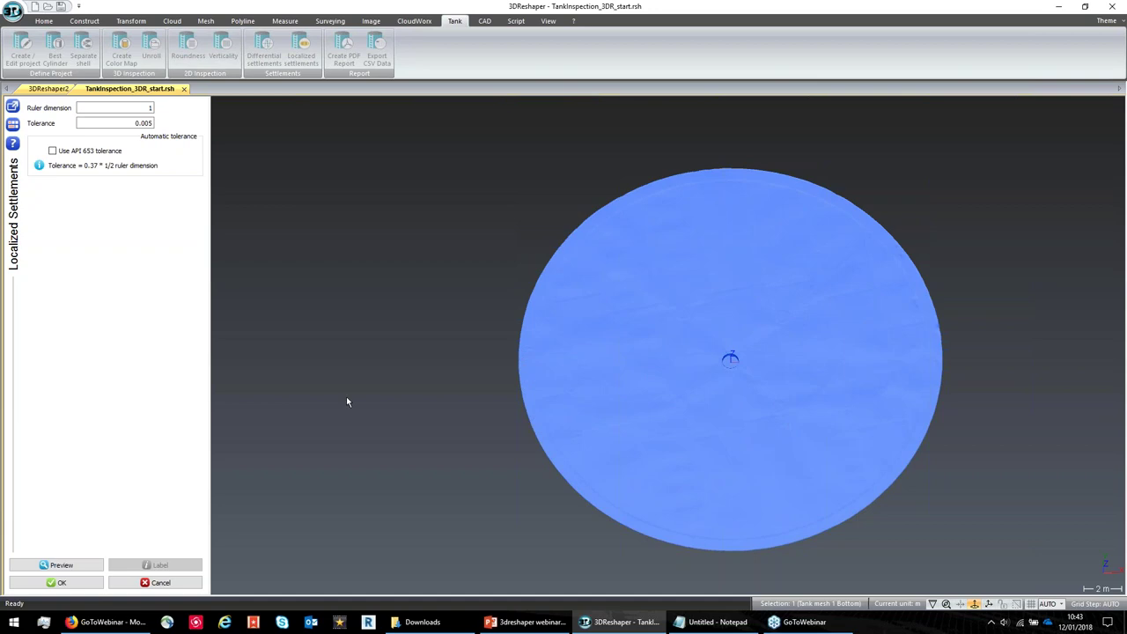
click(83, 567)
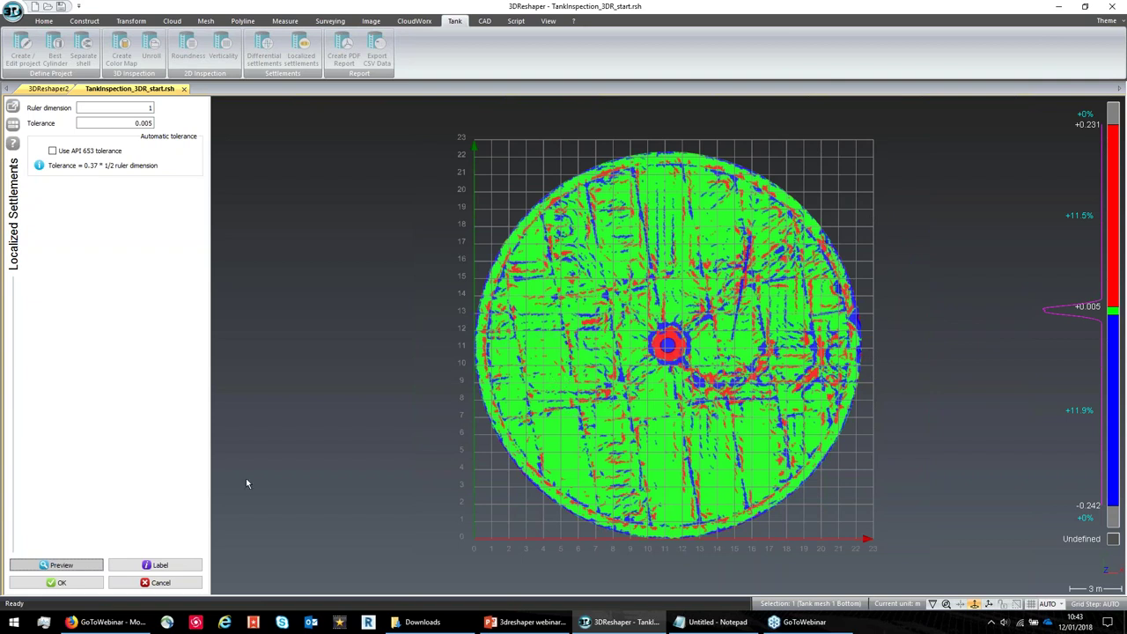
click(59, 582)
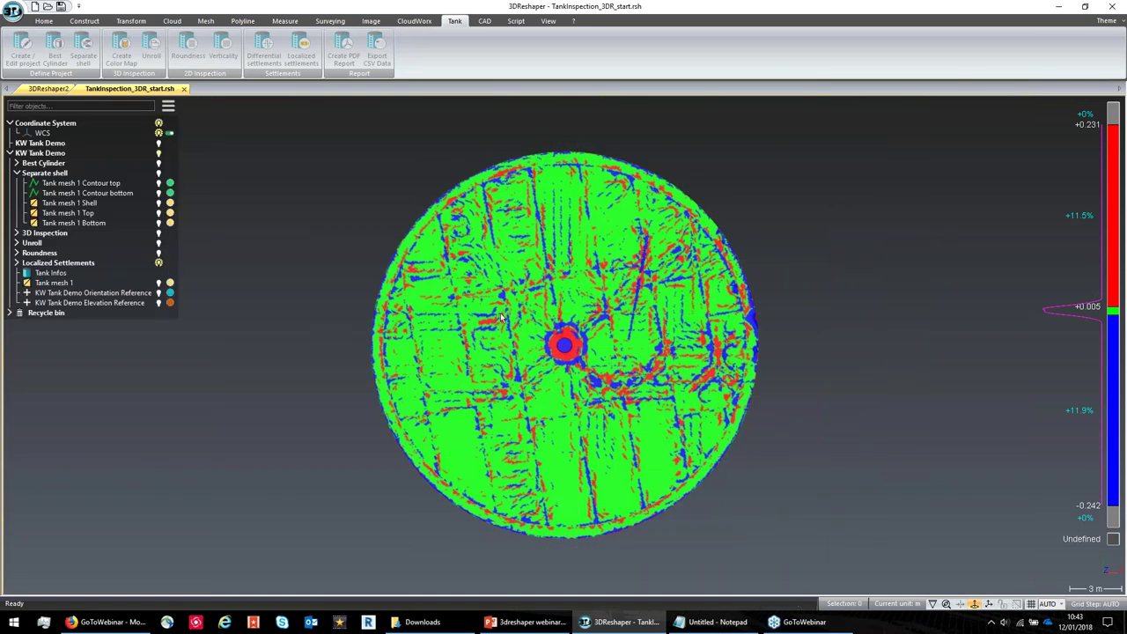
- Preview the landscape PDF report with all available inspection results and examine its pages at 75% zoom, starting with the best cylinder
click(345, 60)
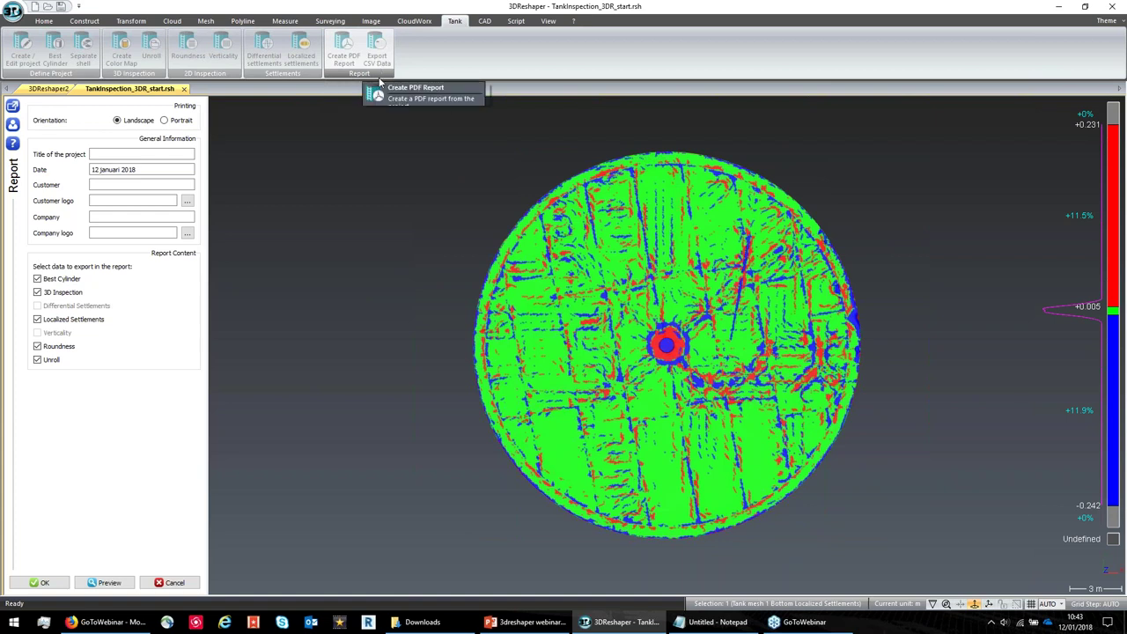
click(99, 584)
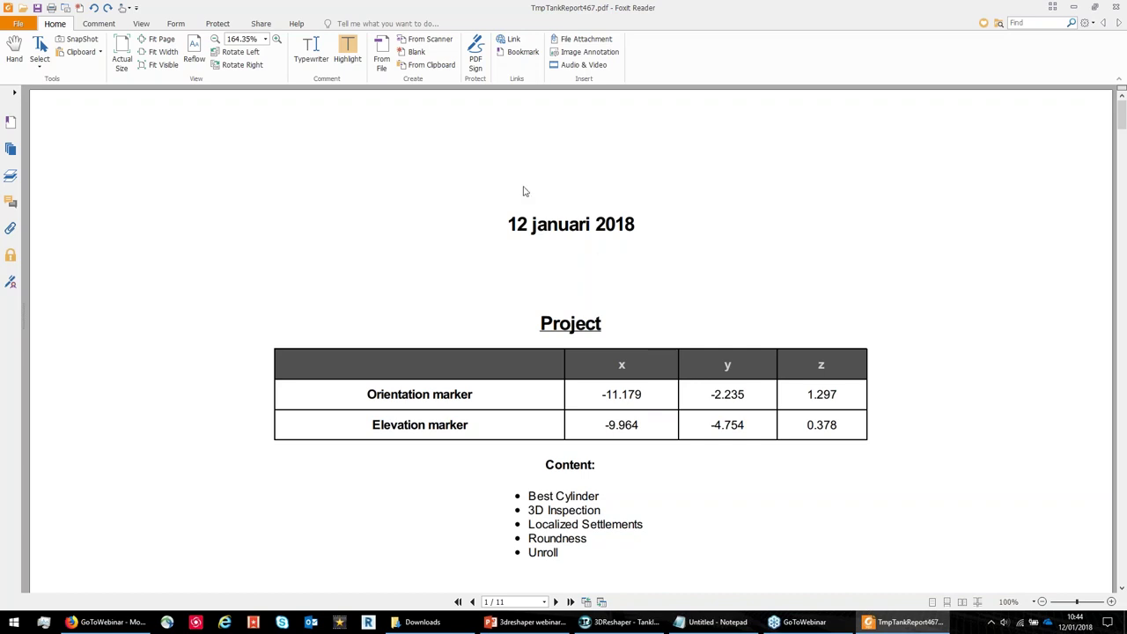
click(215, 40)
click(215, 40)
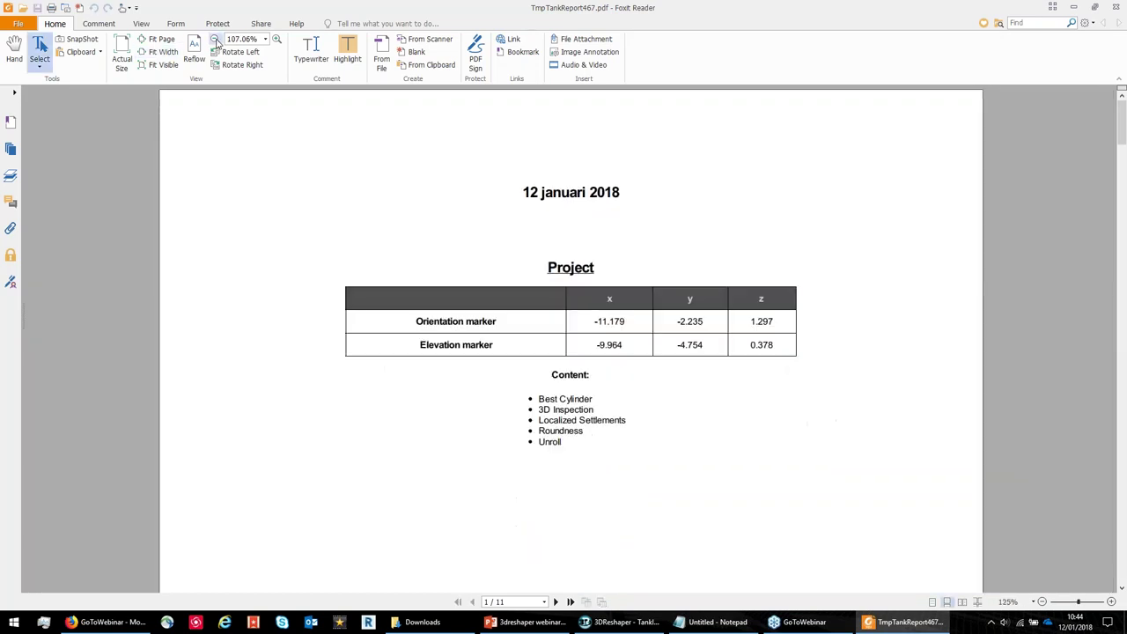
click(216, 40)
click(216, 40)
ctrl+scroll(445, 335, down, 1)
scroll(446, 335, down, 5)
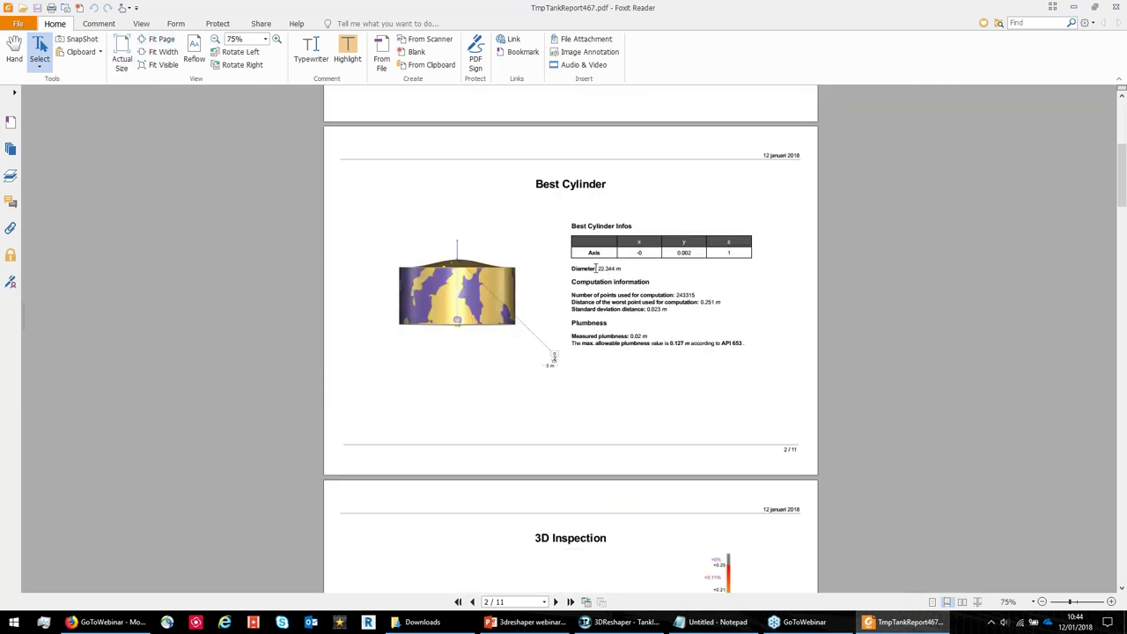
scroll(556, 316, down, 1)
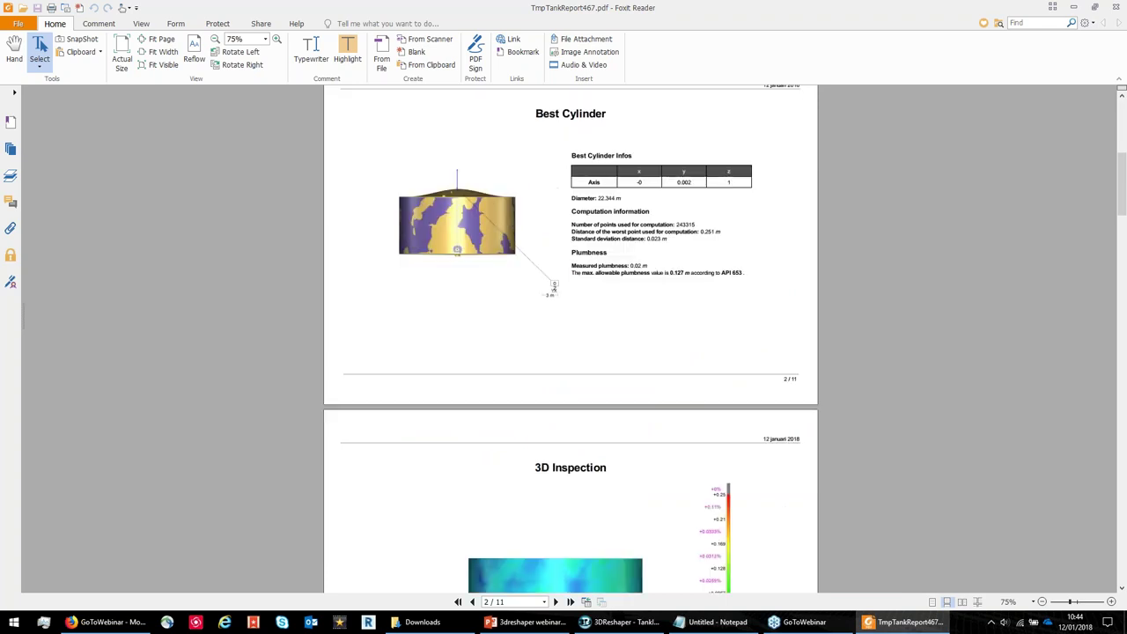